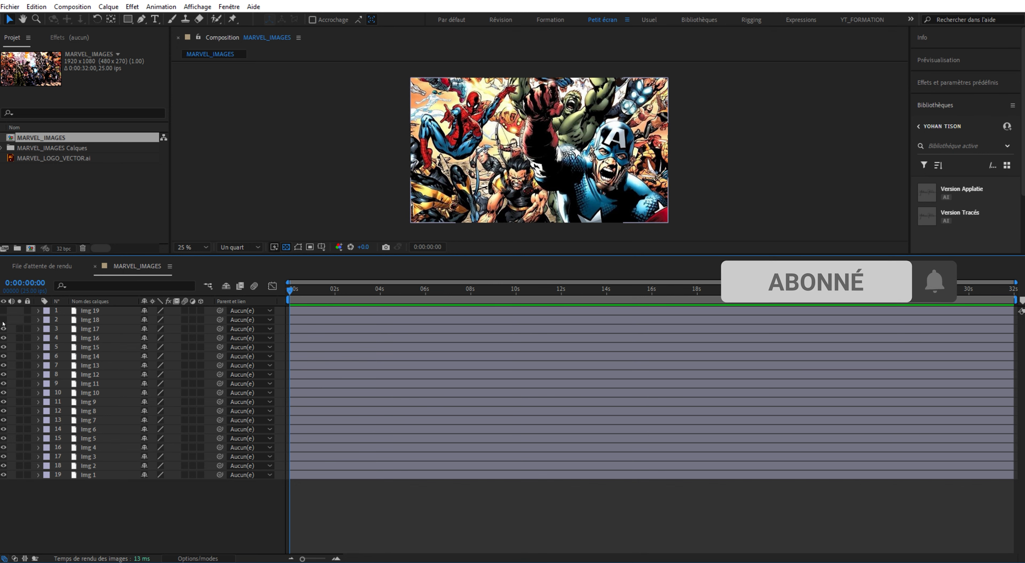
Toggle the visibility of the upper image layers to preview the pictures beneath, leaving every layer visible
{"action": "left_click", "coordinate": [3, 319]}
{"action": "left_click", "coordinate": [3, 338]}
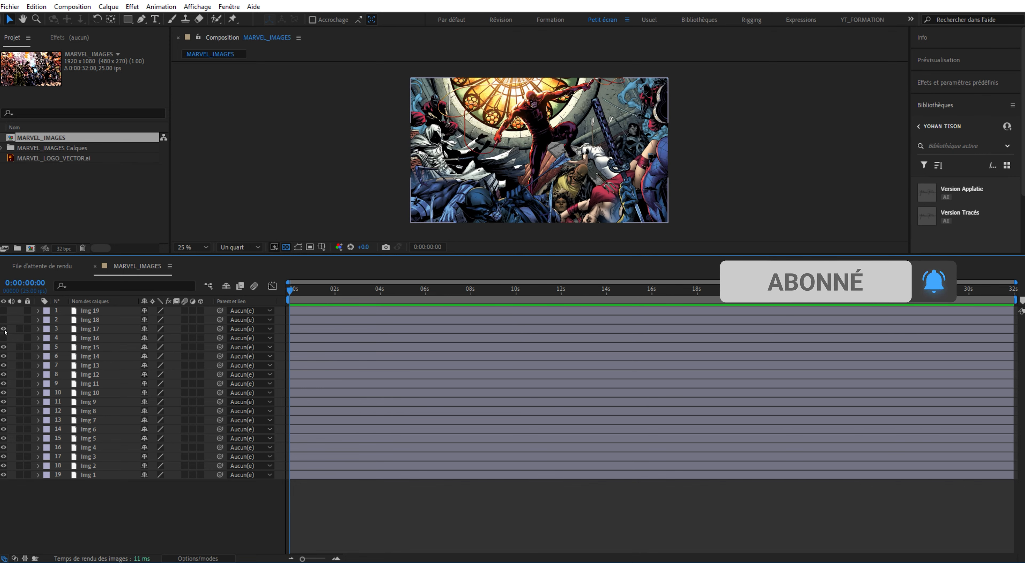
{"action": "left_click", "coordinate": [4, 330]}
{"action": "left_click", "coordinate": [4, 338]}
{"action": "left_click", "coordinate": [3, 330]}
{"action": "left_click", "coordinate": [3, 319]}
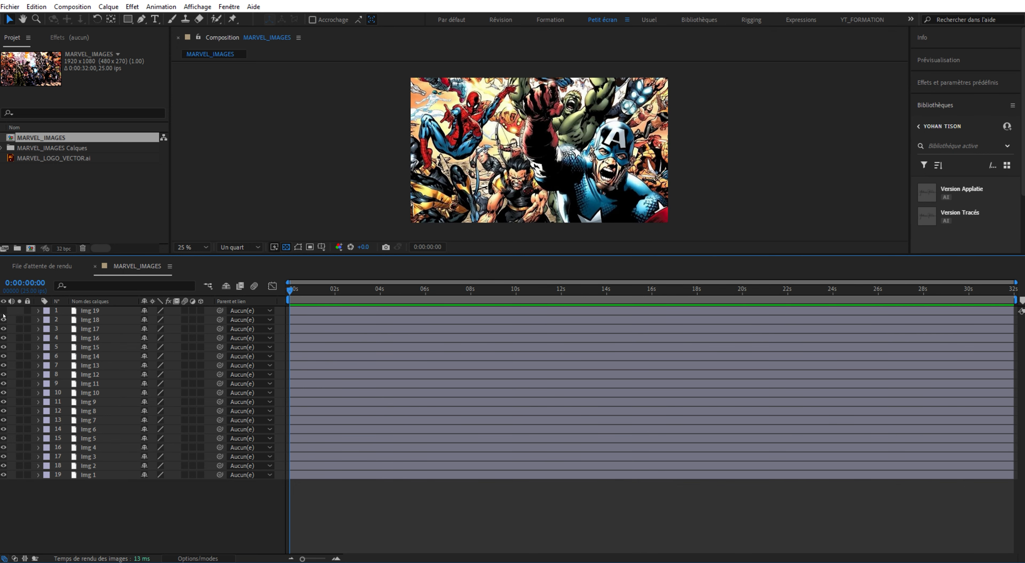
{"action": "left_click", "coordinate": [3, 310]}
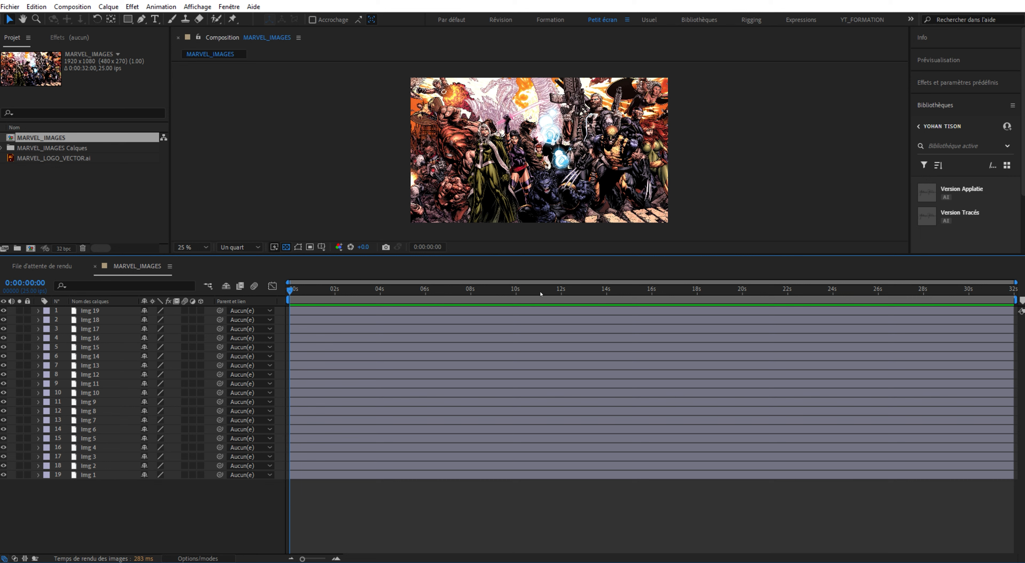
Move the anchor points of all 19 image layers to their bottom centre with the RepositionAnchorPoint script
{"action": "left_click", "coordinate": [92, 312]}
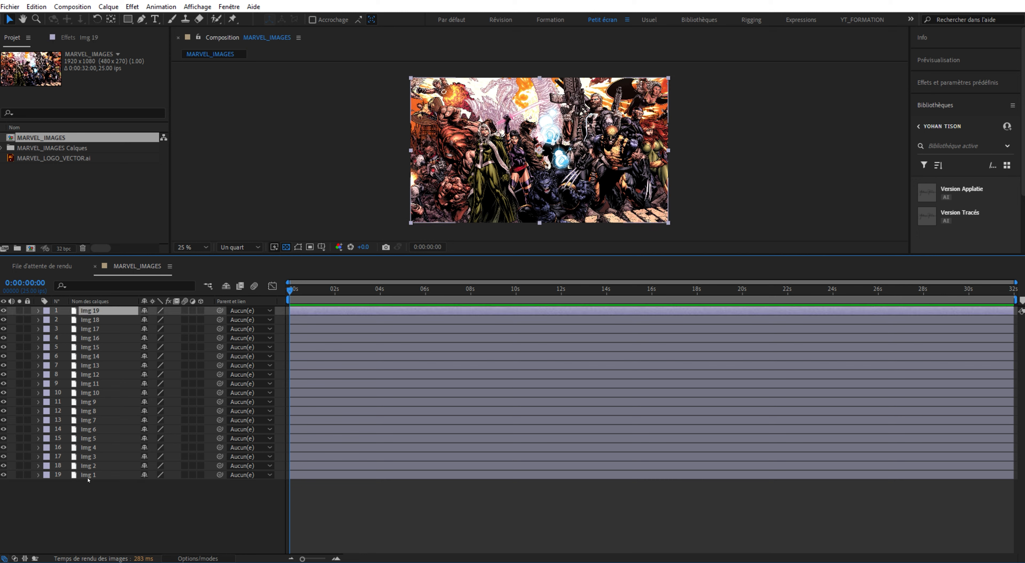
{"action": "key", "text": "ctrl+a"}
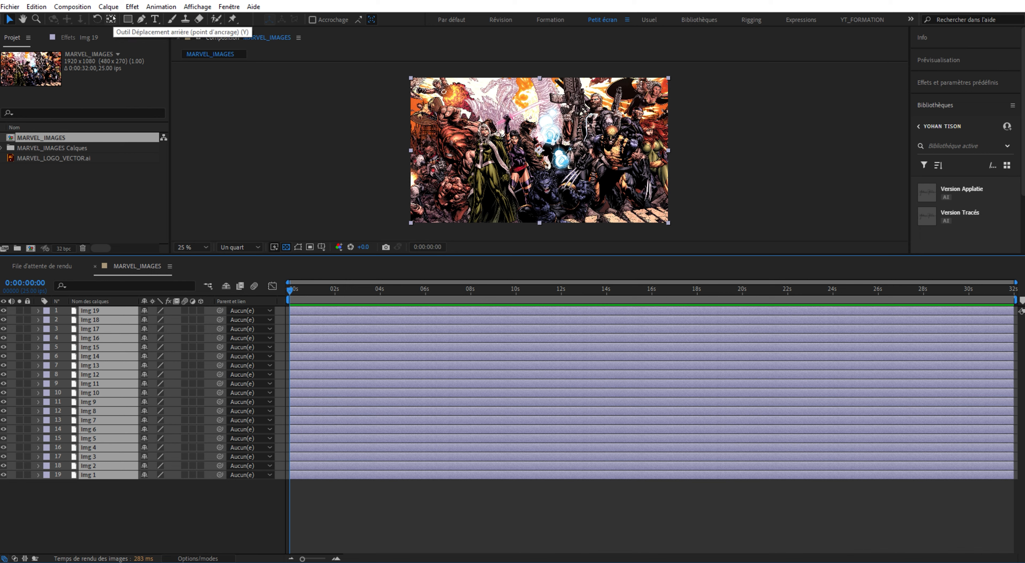
{"action": "left_click", "coordinate": [236, 6]}
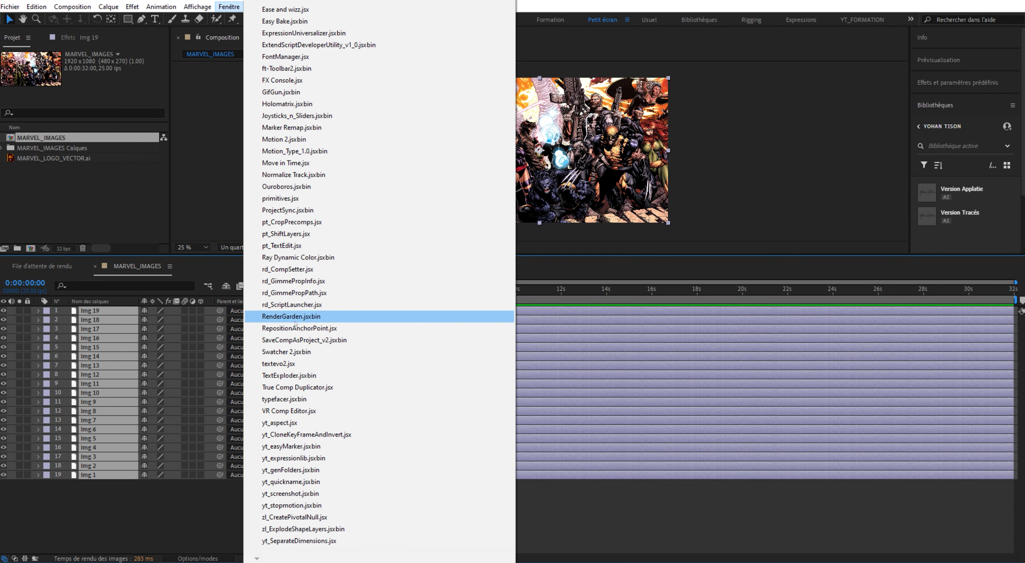
{"action": "left_click", "coordinate": [266, 328]}
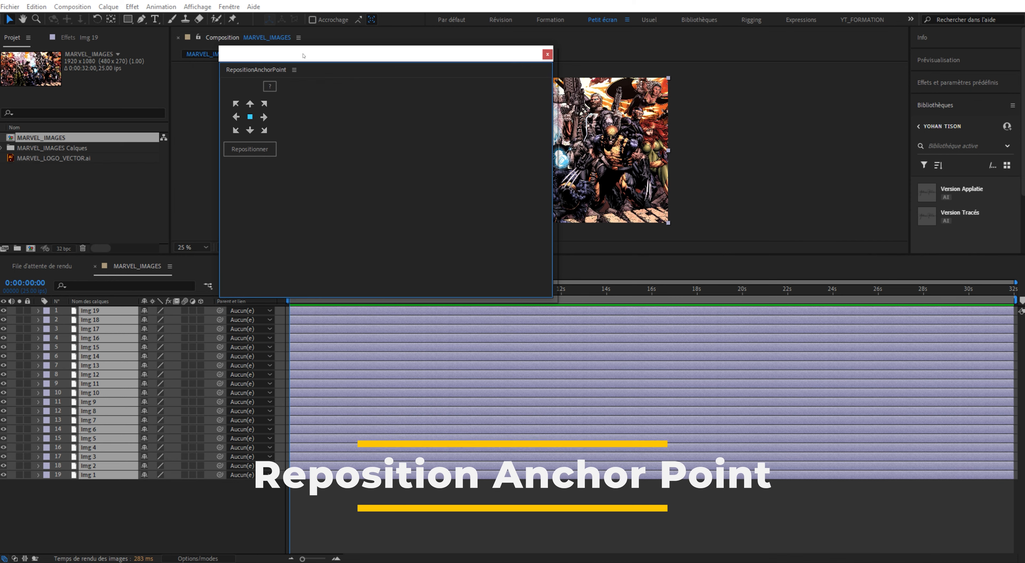
{"action": "left_click_drag", "start_coordinate": [304, 56], "coordinate": [171, 45]}
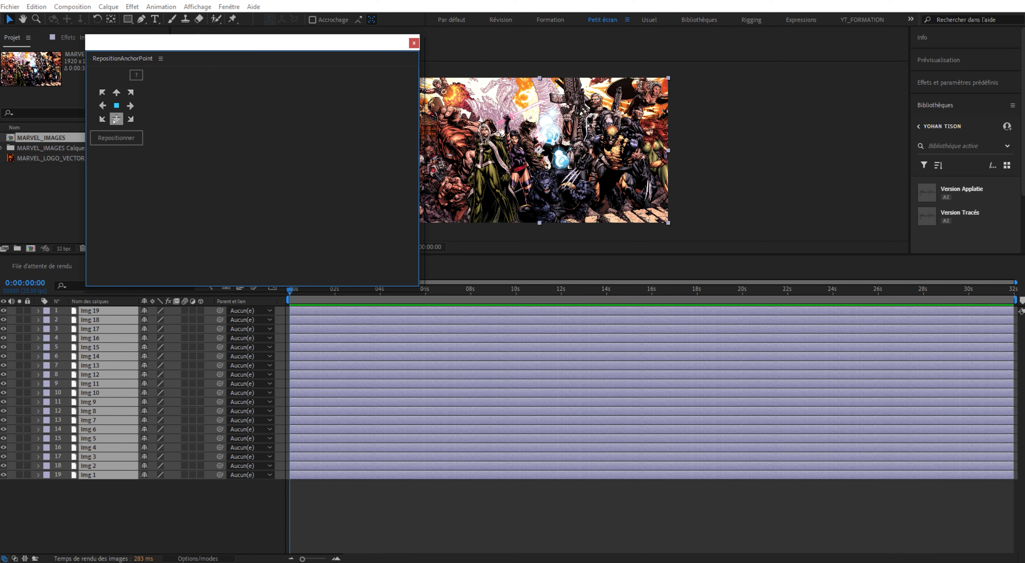
{"action": "left_click", "coordinate": [115, 119]}
{"action": "left_click", "coordinate": [122, 141]}
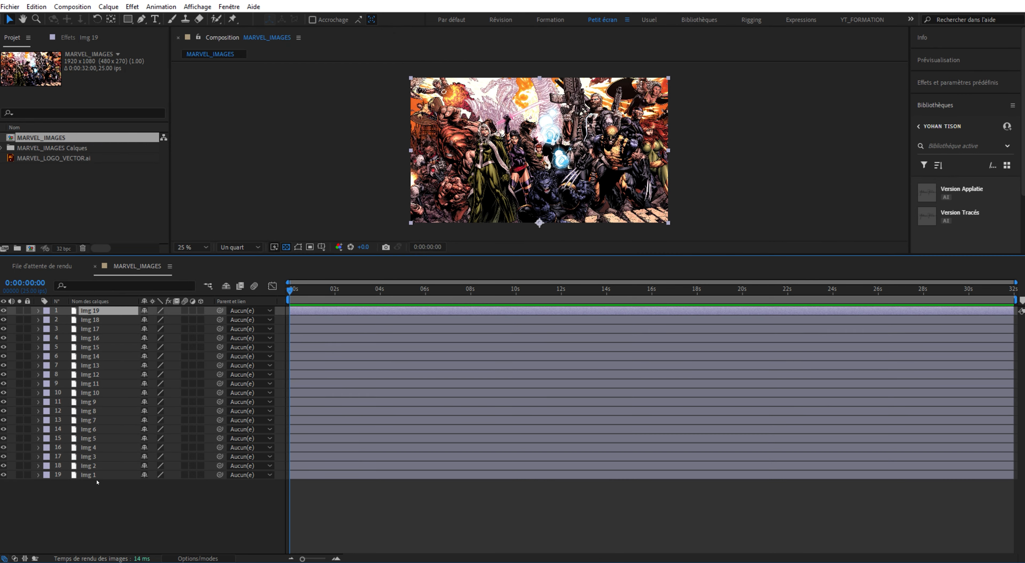
Separate the Position property of all 19 image layers into X and Y with the yt_SeparateDimensions script
{"action": "left_click", "coordinate": [97, 474], "text": "shift"}
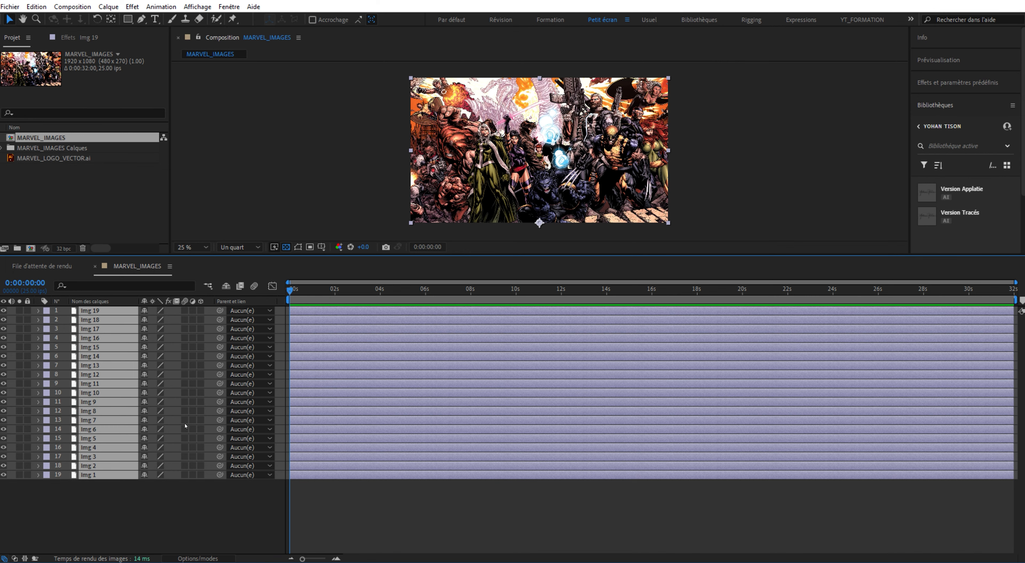
{"action": "key", "text": "p"}
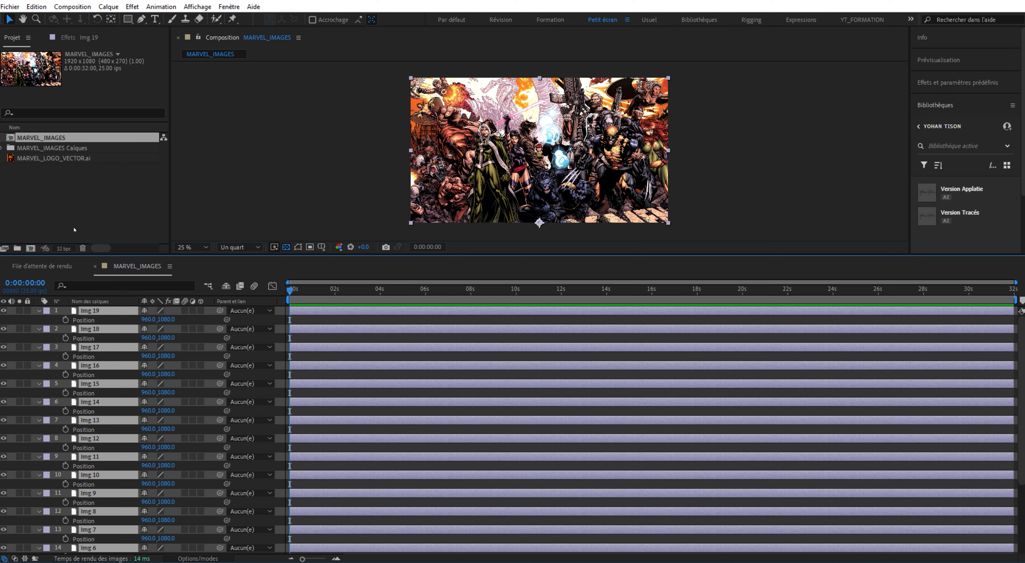
{"action": "left_click", "coordinate": [10, 7]}
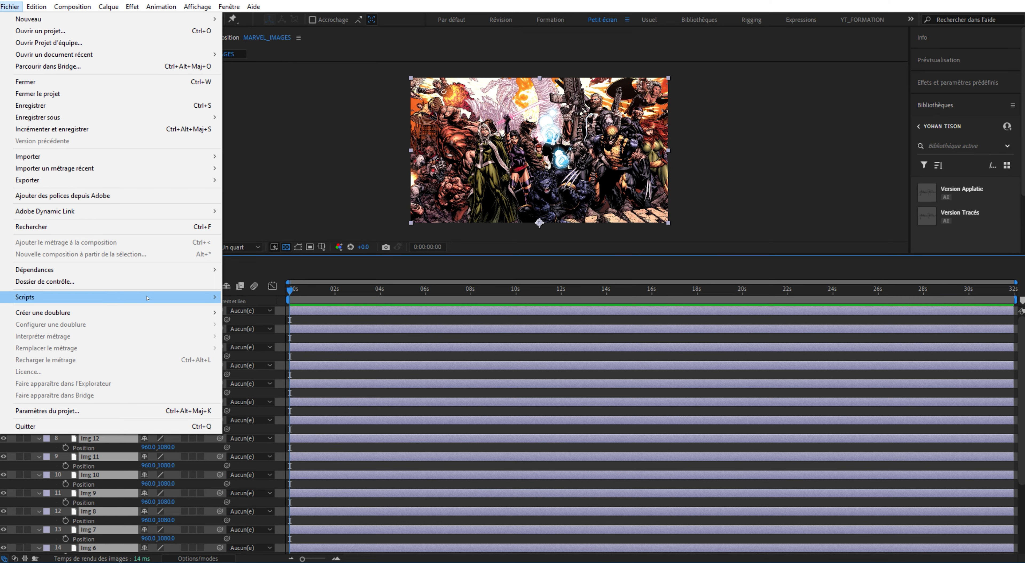
{"action": "mouse_move", "coordinate": [179, 297]}
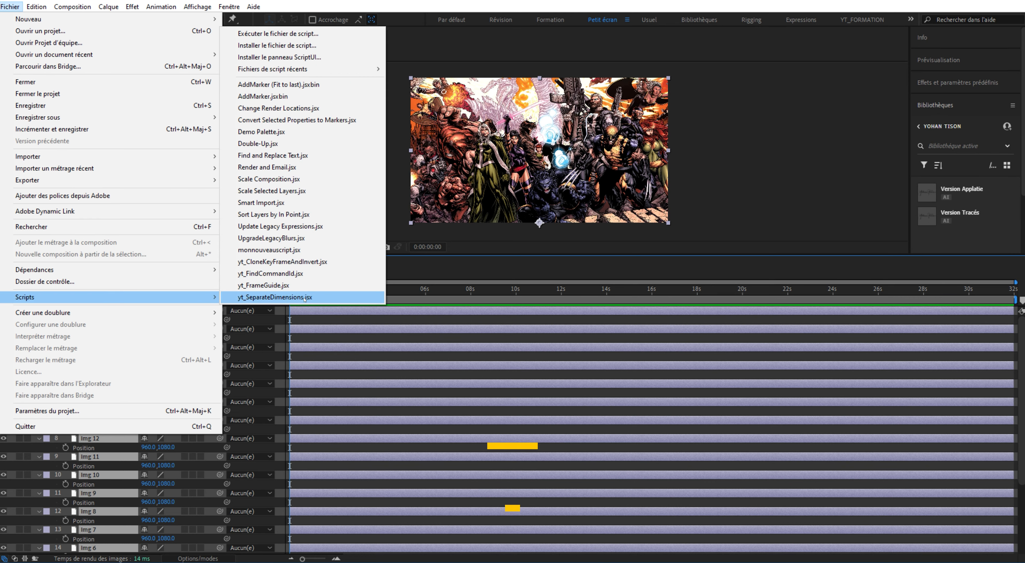
{"action": "left_click", "coordinate": [265, 298]}
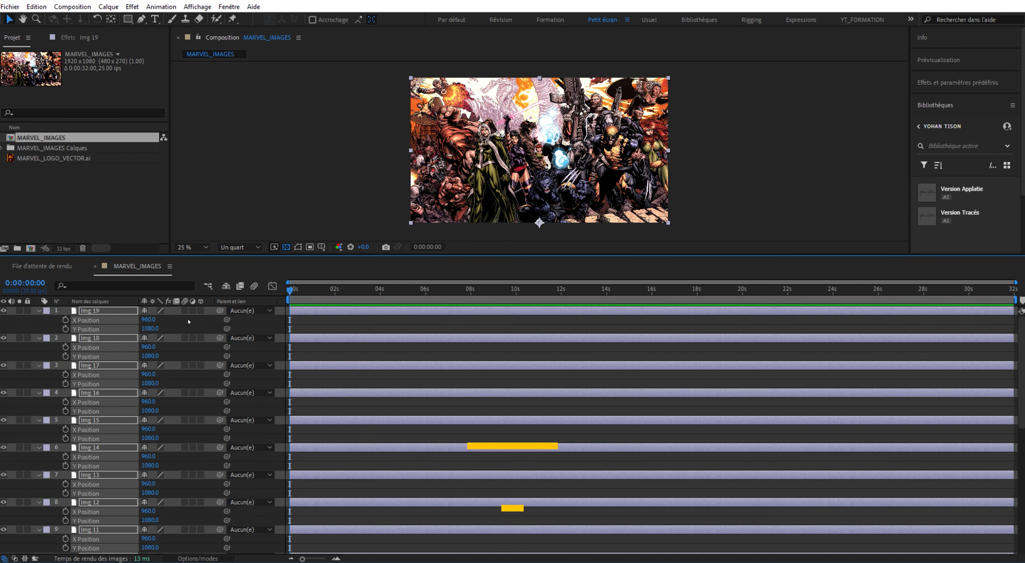
{"action": "left_click", "coordinate": [184, 331]}
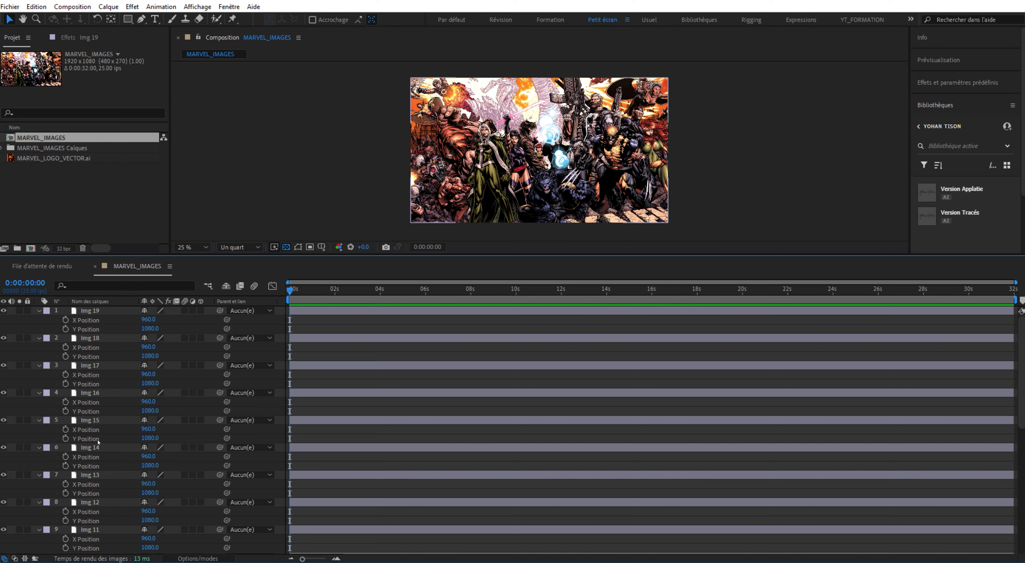
{"action": "scroll", "coordinate": [98, 438], "scroll_direction": "down", "scroll_amount": 5}
{"action": "scroll", "coordinate": [94, 457], "scroll_direction": "up", "scroll_amount": 5}
Enable Y Position keyframing on all image layers at 0:00:00:00 and set the value to 0
{"action": "key", "text": "ctrl+a"}
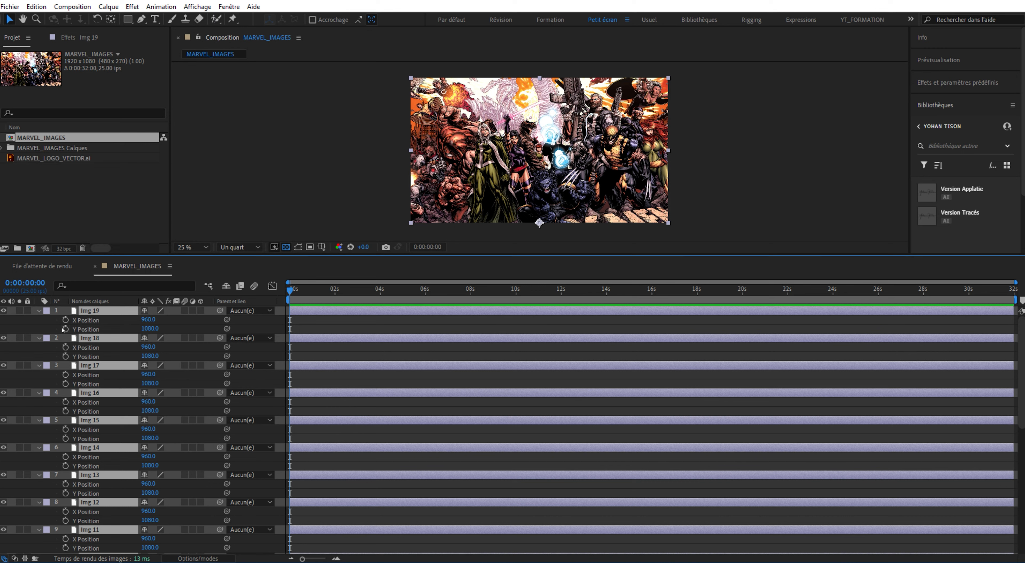
{"action": "left_click", "coordinate": [65, 328]}
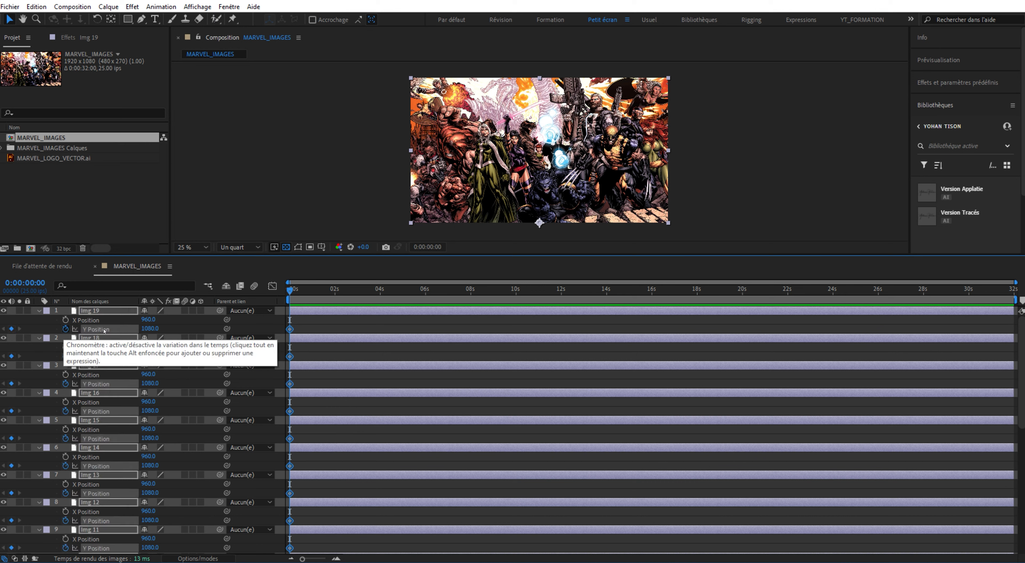
{"action": "left_click", "coordinate": [146, 328]}
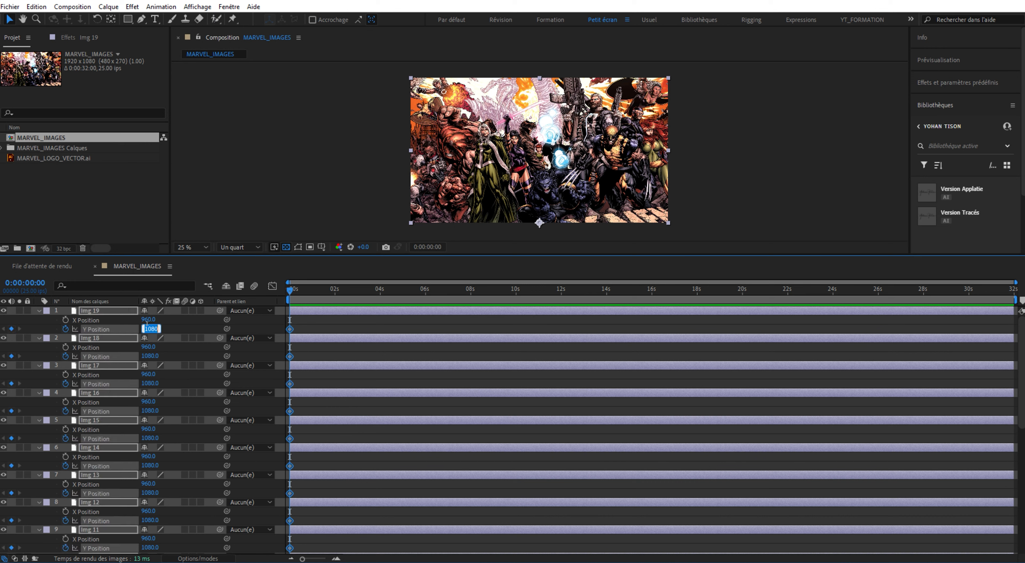
{"action": "type", "text": "0"}
{"action": "key", "text": "Return"}
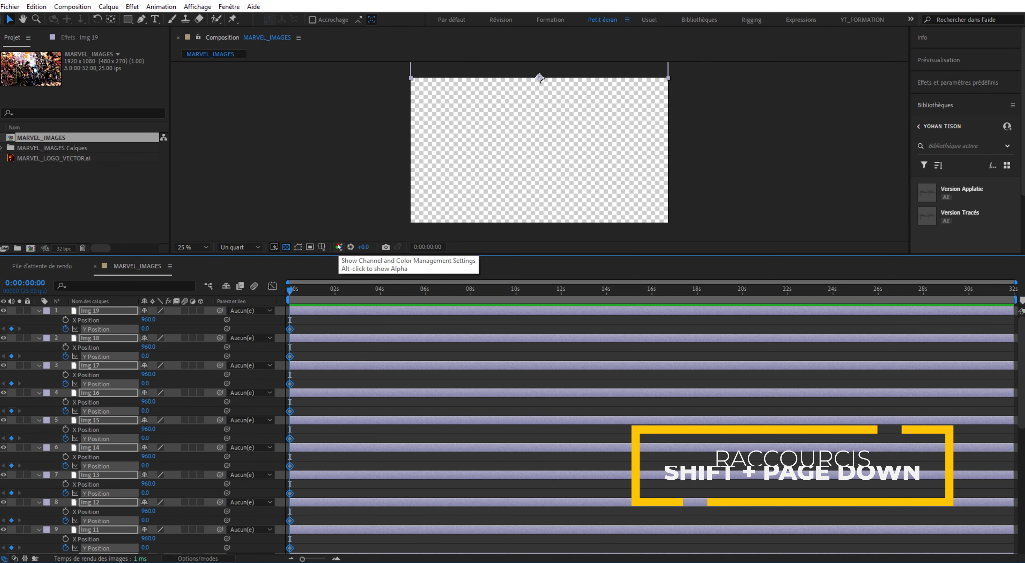
Add a second Y Position keyframe on all image layers at 0:00:00:20 with a value of 1080
{"action": "key", "text": "shift+Page_Down"}
{"action": "key", "text": "shift+Page_Down"}
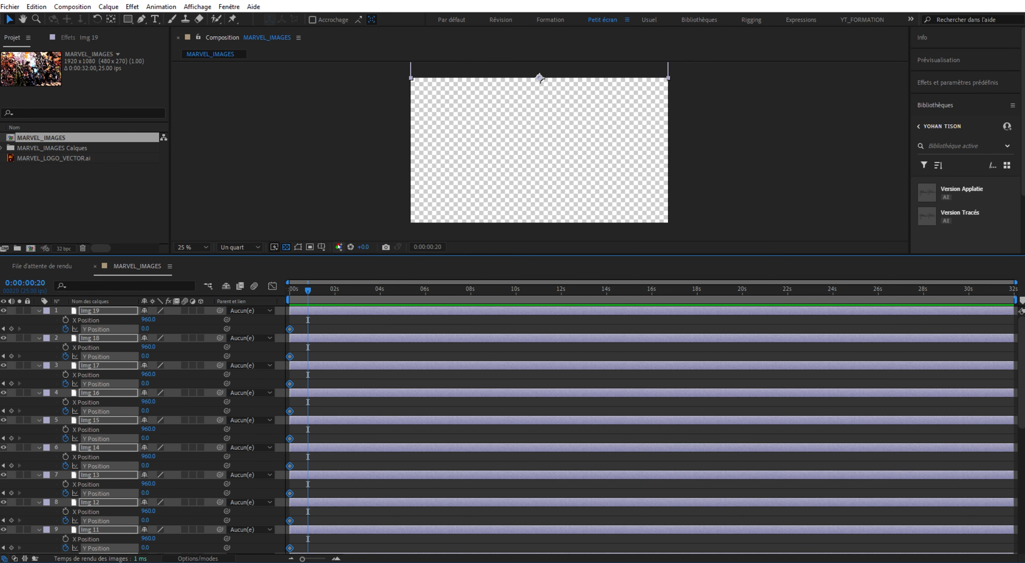
{"action": "left_click", "coordinate": [144, 329]}
{"action": "type", "text": "1026"}
{"action": "key", "text": "Return"}
{"action": "key", "text": "Page_Up"}
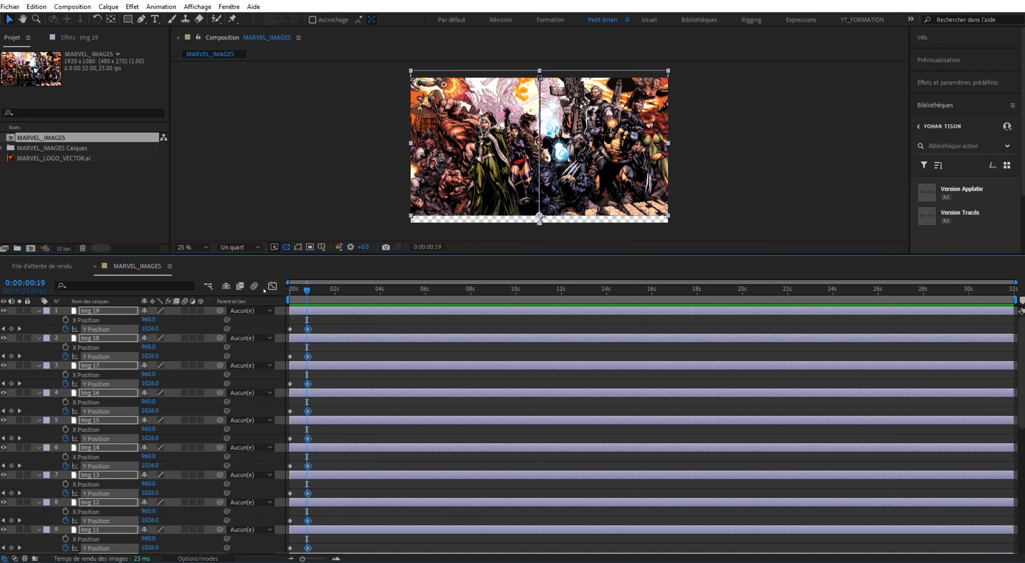
Apply Easy Ease to the first Y Position keyframes in the graph editor and extend their outgoing handle to the second keyframe's time
{"action": "left_click", "coordinate": [273, 287]}
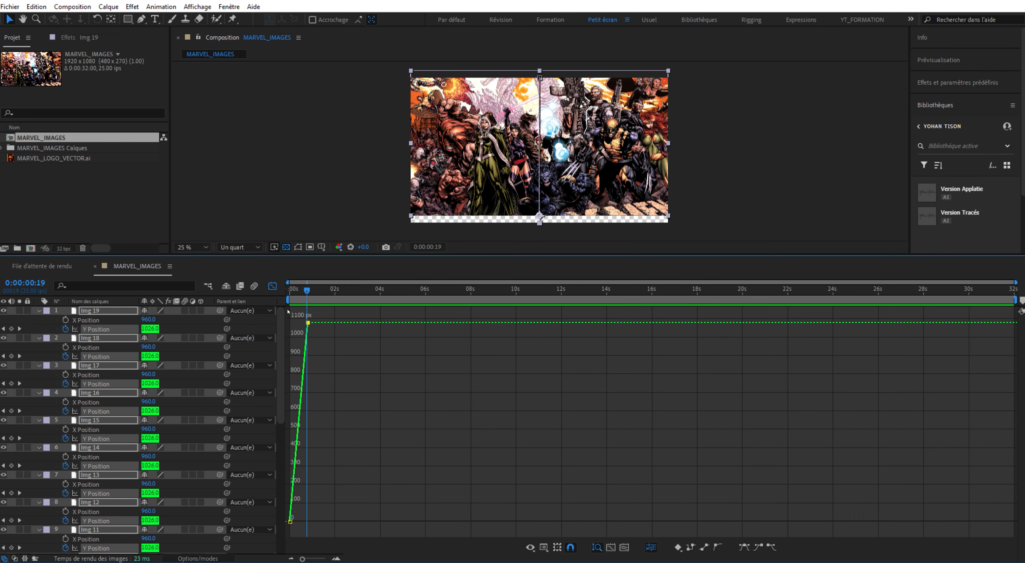
{"action": "left_click_drag", "start_coordinate": [322, 532], "coordinate": [285, 510]}
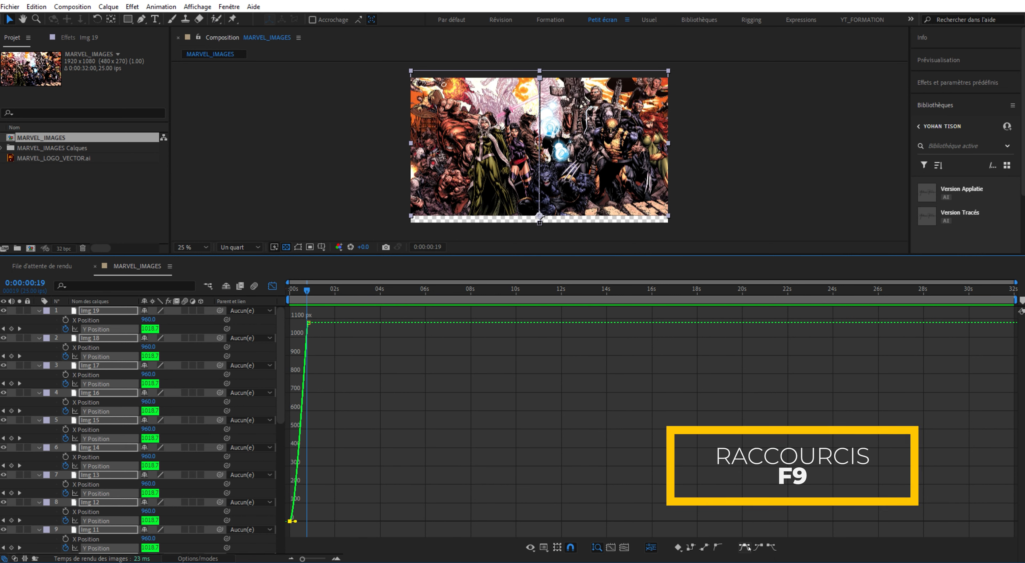
{"action": "left_click", "coordinate": [748, 548]}
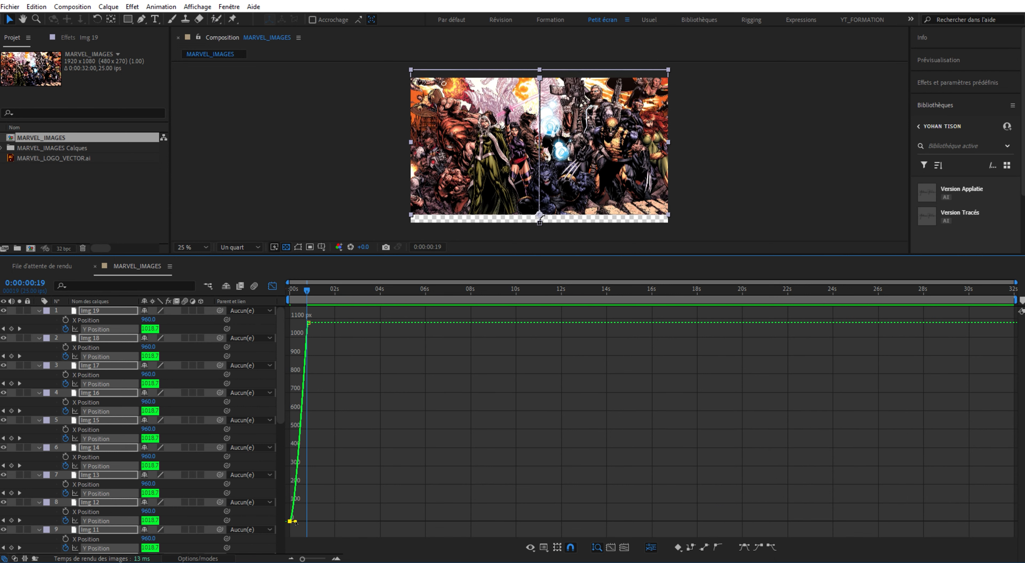
{"action": "left_click_drag", "start_coordinate": [295, 521], "coordinate": [325, 524]}
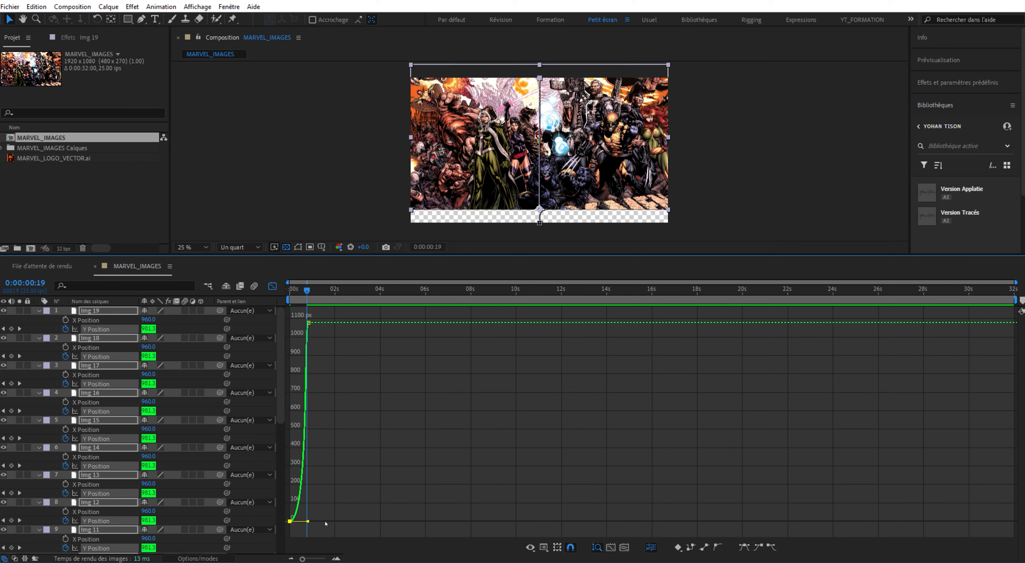
Play the drop animation from the start, then leave the graph editor and review the keyframes on all layers
{"action": "left_click_drag", "start_coordinate": [303, 286], "coordinate": [263, 288]}
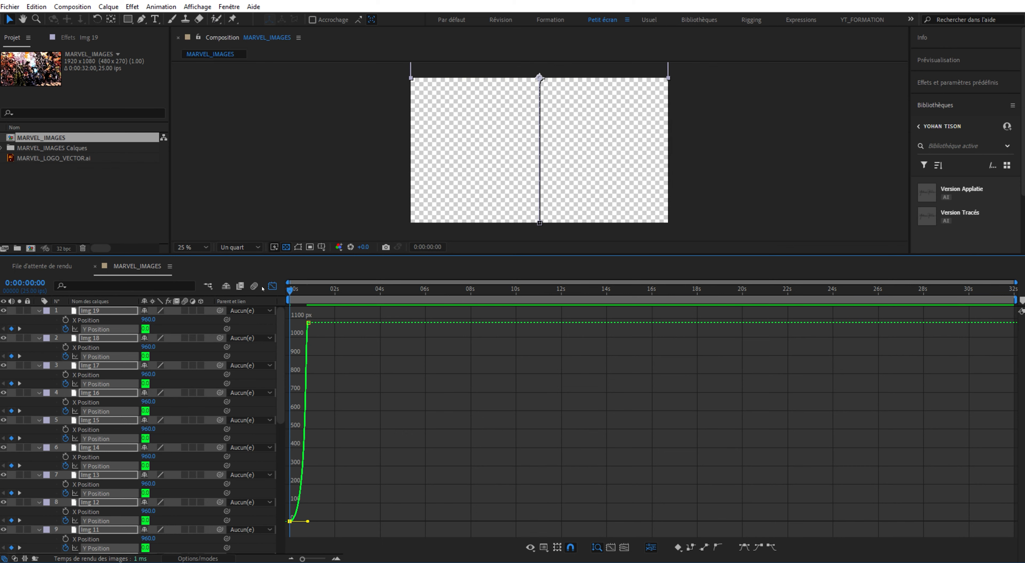
{"action": "key", "text": "space"}
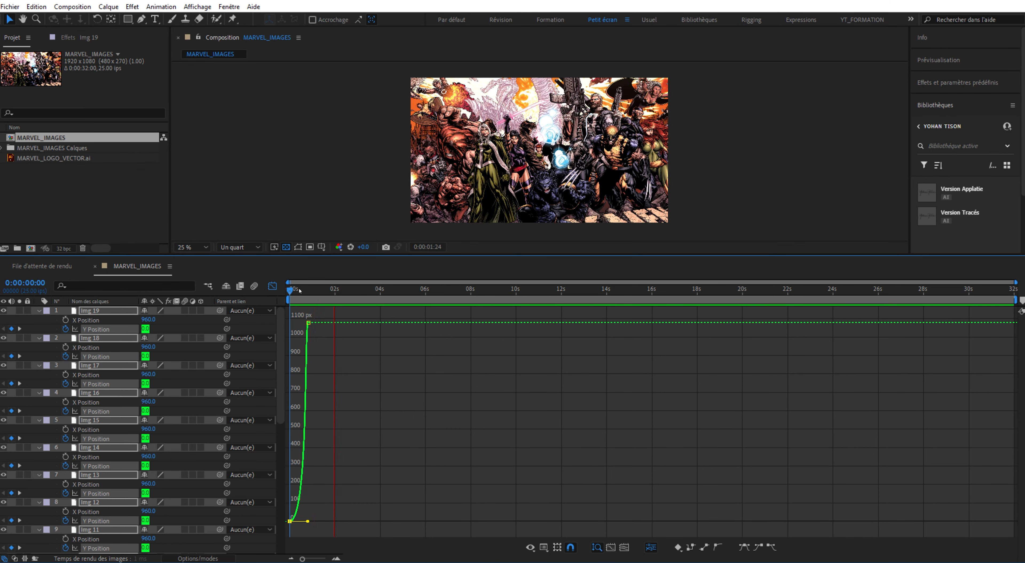
{"action": "key", "text": "space"}
{"action": "left_click", "coordinate": [273, 285]}
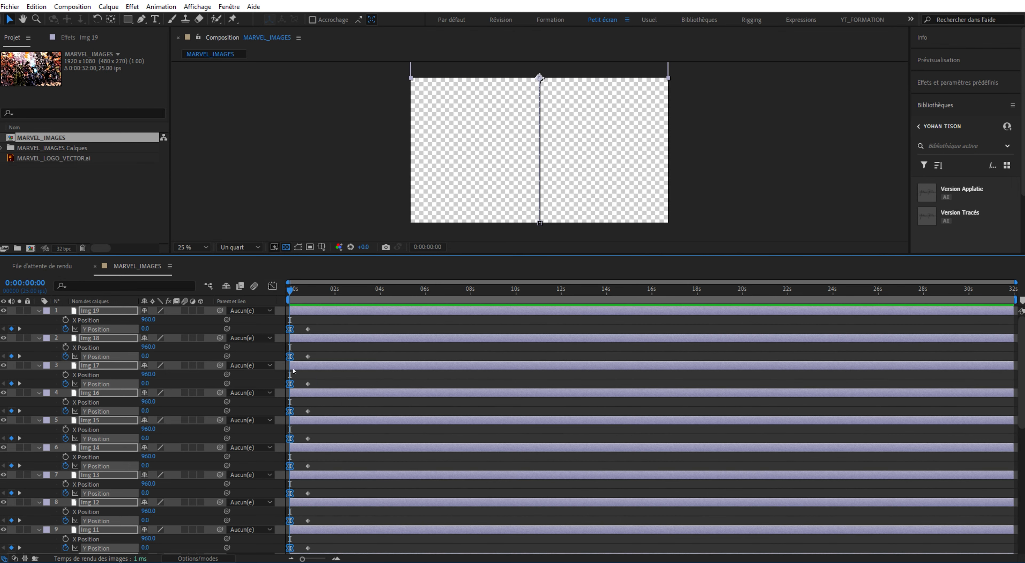
{"action": "scroll", "coordinate": [380, 339], "scroll_direction": "down", "scroll_amount": 10}
{"action": "left_click", "coordinate": [373, 515]}
{"action": "scroll", "coordinate": [373, 515], "scroll_direction": "up", "scroll_amount": 10}
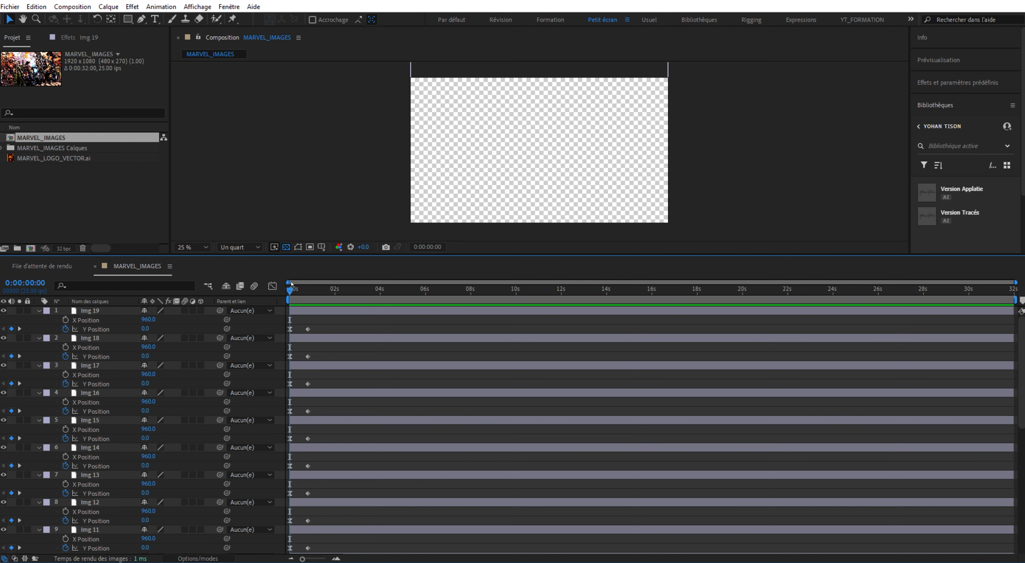
{"action": "scroll", "coordinate": [88, 540], "scroll_direction": "down", "scroll_amount": 10}
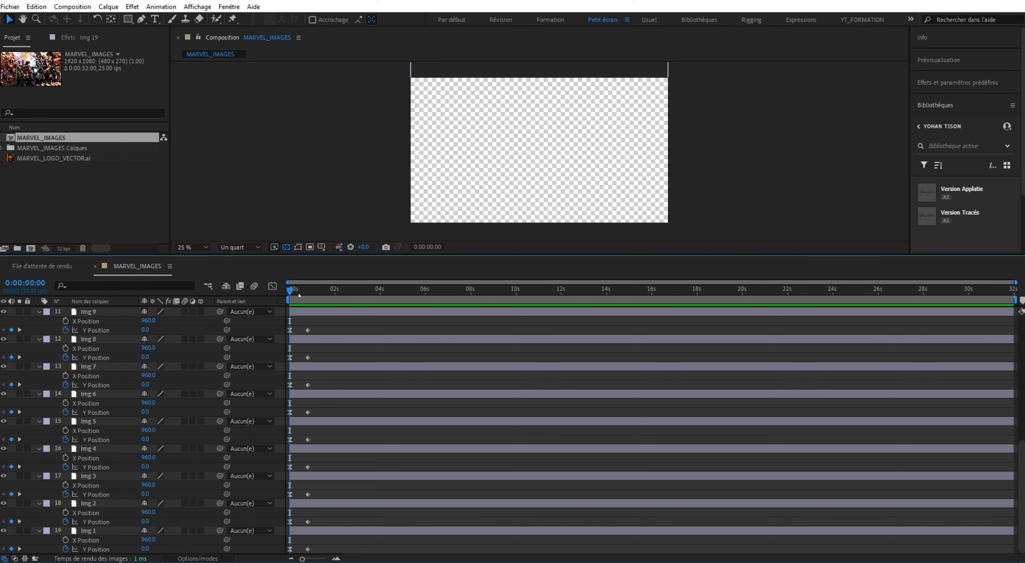
Launch the pt_ShiftLayers script and set its mode to Stagger Selected Layers
{"action": "left_click_drag", "start_coordinate": [292, 293], "coordinate": [309, 294]}
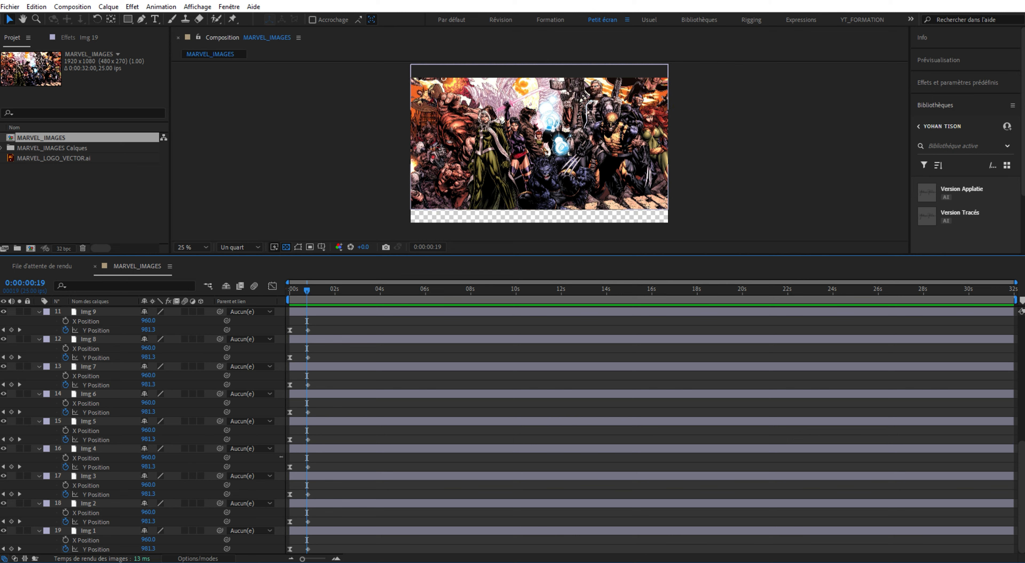
{"action": "left_click_drag", "start_coordinate": [303, 558], "coordinate": [321, 559]}
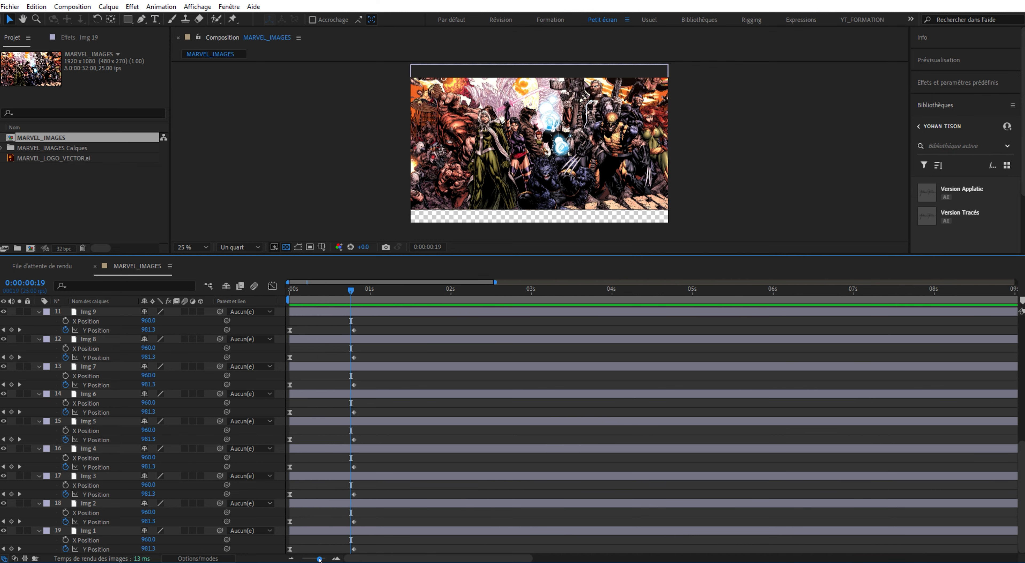
{"action": "left_click", "coordinate": [229, 6]}
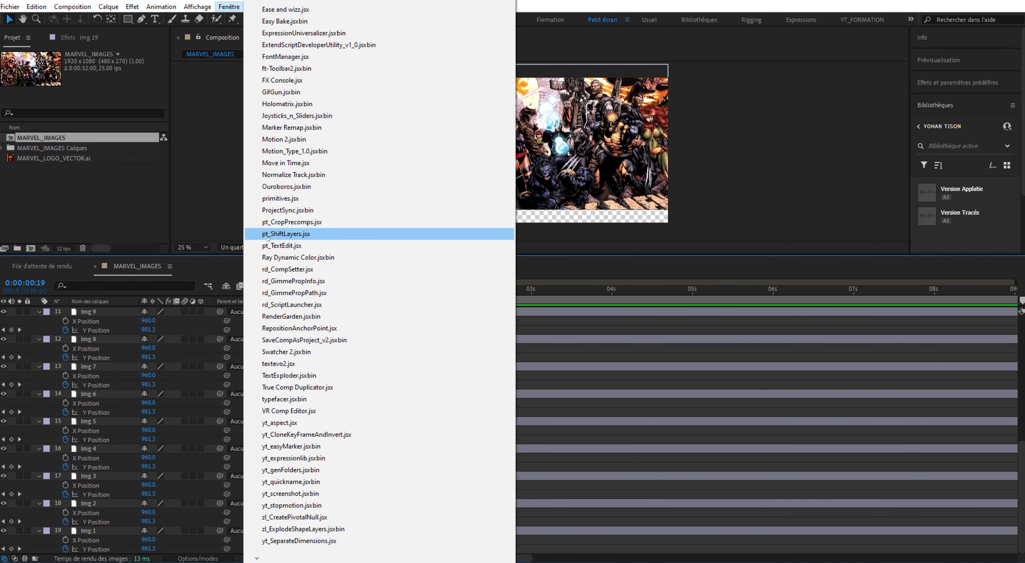
{"action": "left_click", "coordinate": [286, 234]}
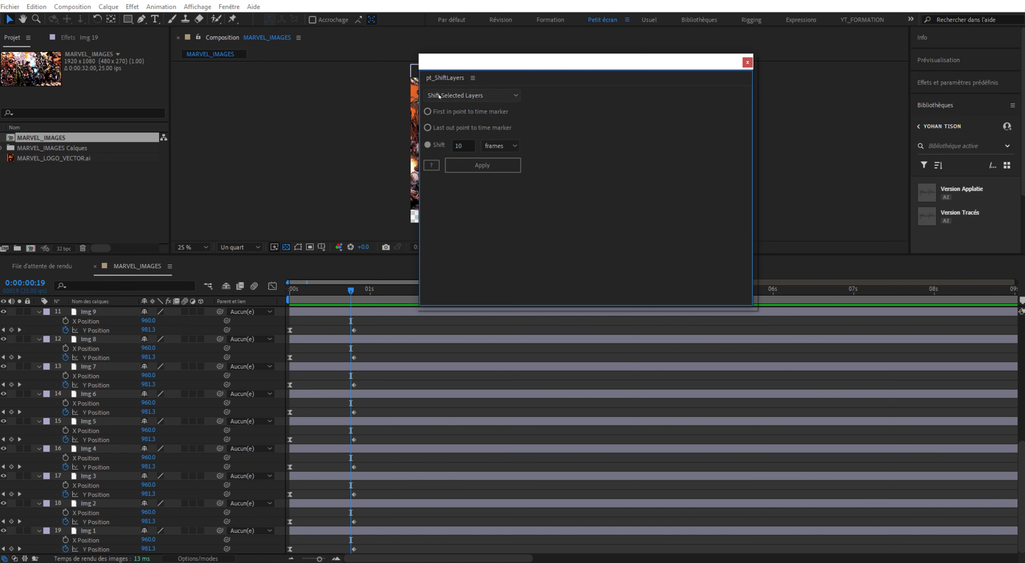
{"action": "left_click", "coordinate": [461, 95]}
{"action": "left_click", "coordinate": [437, 119]}
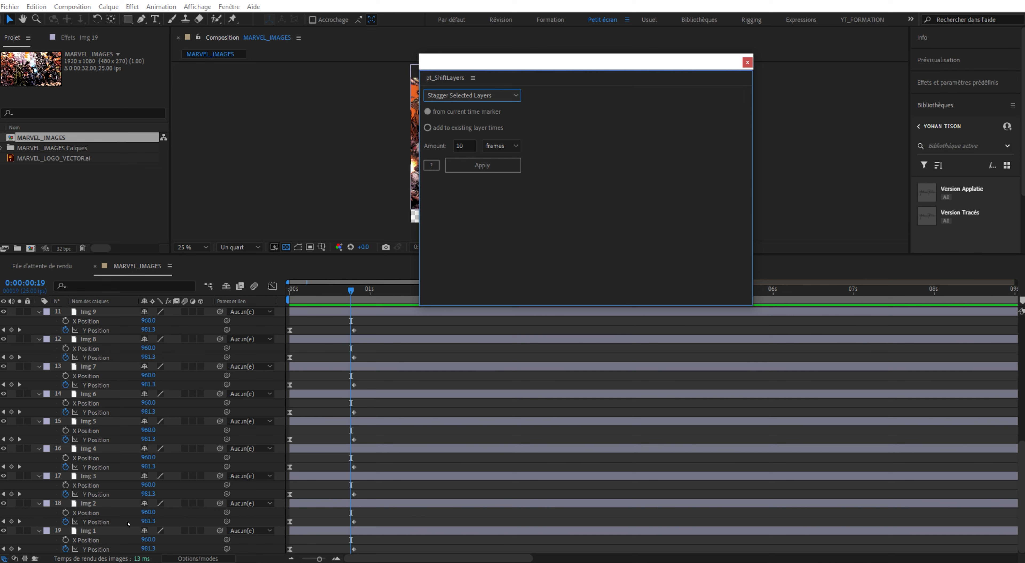
Stagger all image layers from Img 1 up to Img 19 by 19 frames starting at 0:00:00:00, then close the script
{"action": "left_click_drag", "start_coordinate": [303, 291], "coordinate": [262, 289]}
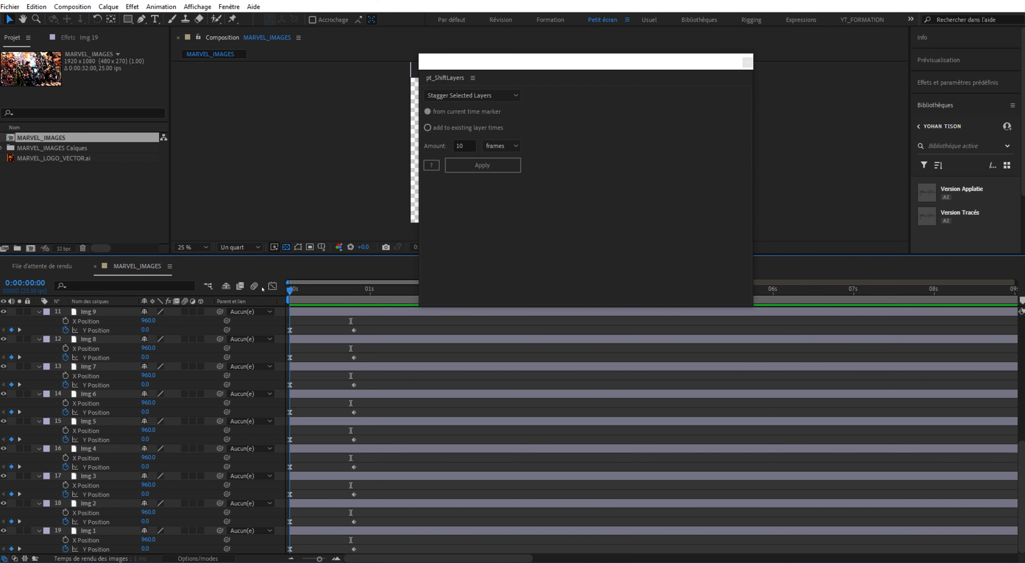
{"action": "left_click", "coordinate": [89, 530], "text": "shift"}
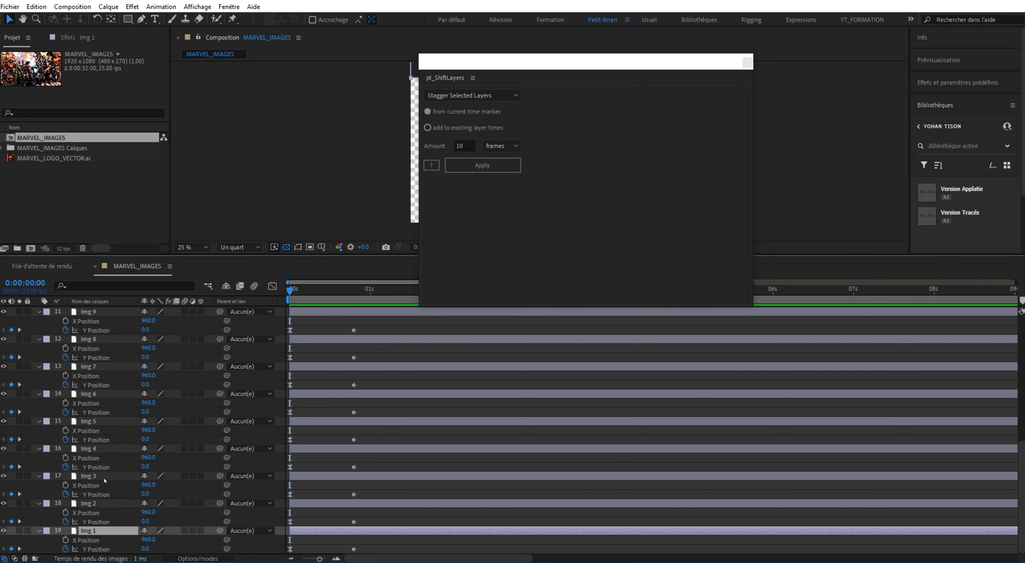
{"action": "scroll", "coordinate": [110, 346], "scroll_direction": "up", "scroll_amount": 5}
{"action": "left_click", "coordinate": [102, 310], "text": "shift"}
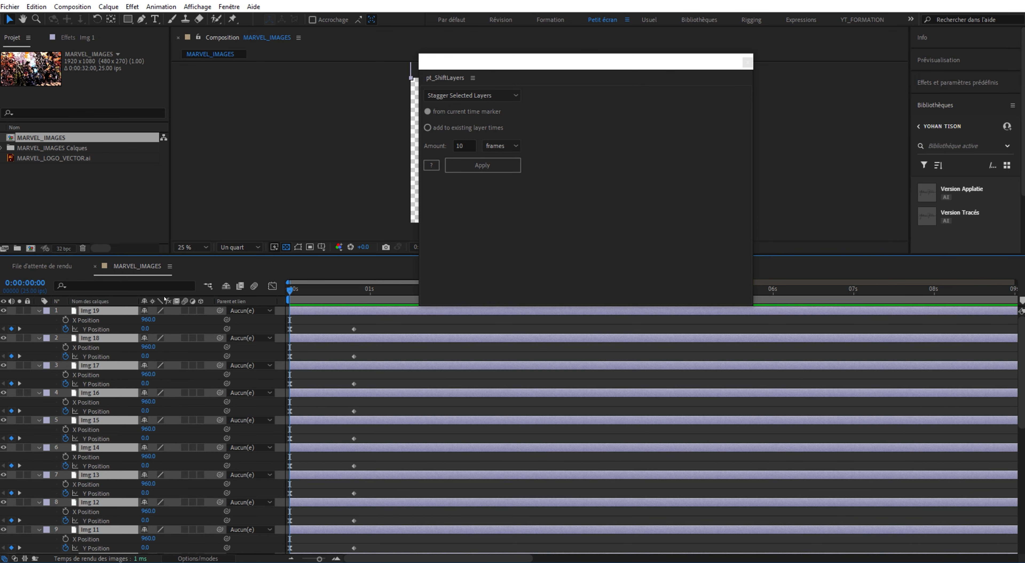
{"action": "left_click", "coordinate": [464, 144]}
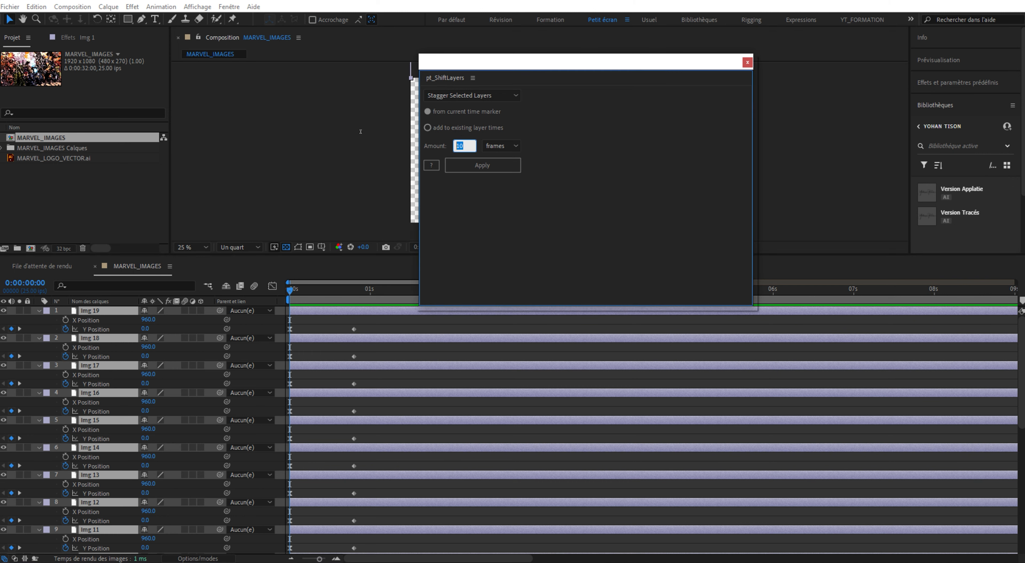
{"action": "left_click", "coordinate": [483, 165]}
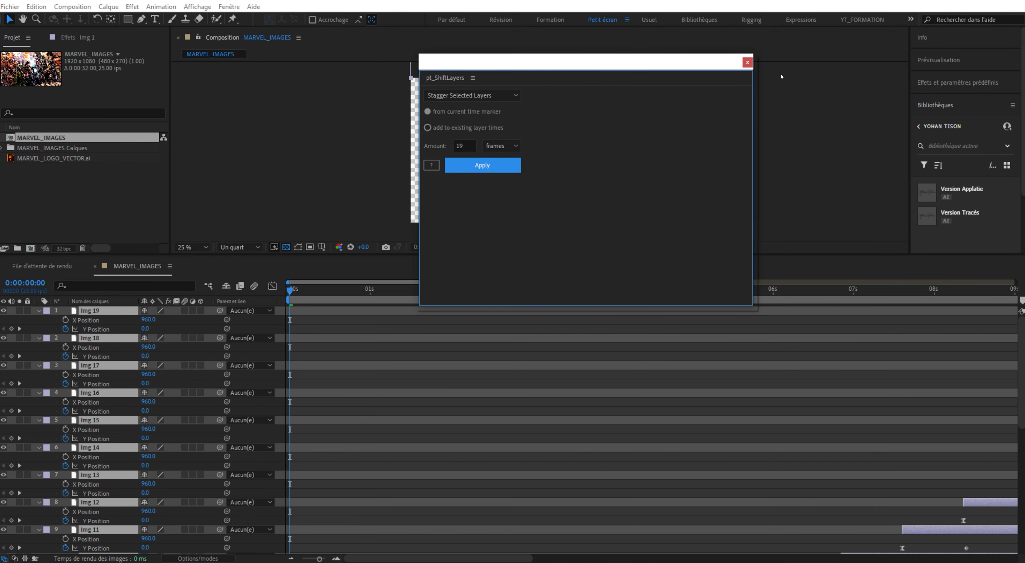
{"action": "left_click", "coordinate": [748, 63]}
Review the staggered layers across the full timeline and play the resulting animation
{"action": "left_click_drag", "start_coordinate": [493, 282], "coordinate": [1016, 282]}
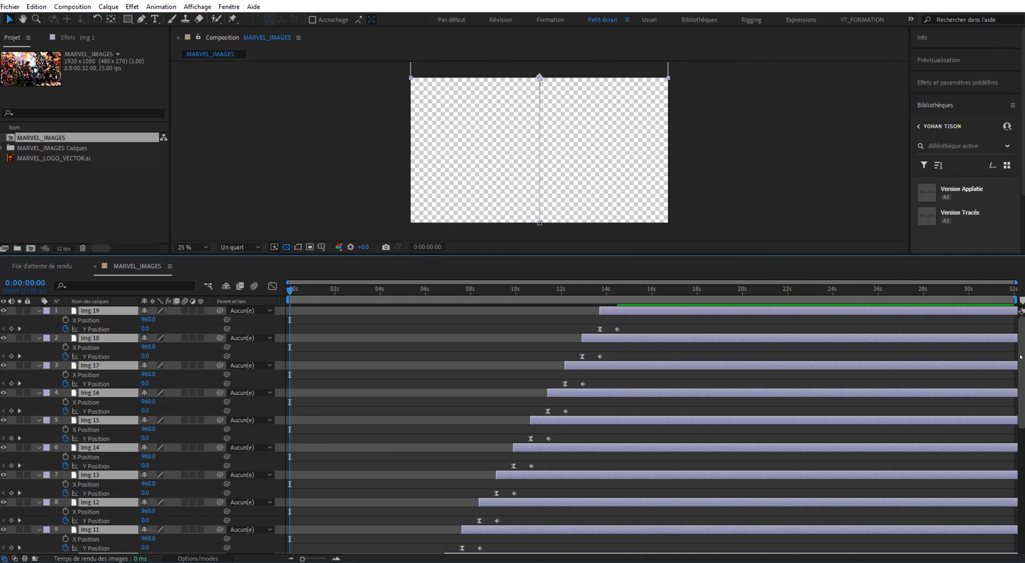
{"action": "left_click_drag", "start_coordinate": [1022, 364], "coordinate": [1014, 498]}
{"action": "key", "text": "space"}
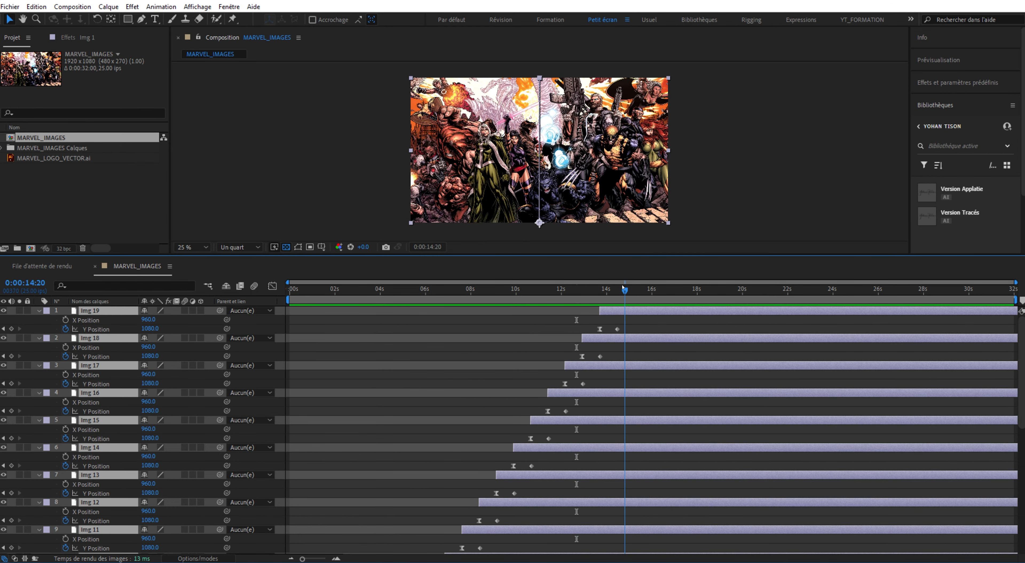
End the work area at Img 19's last keyframe, 0:00:14:12, and trim the composition to the work area
{"action": "left_click_drag", "start_coordinate": [623, 286], "coordinate": [617, 278]}
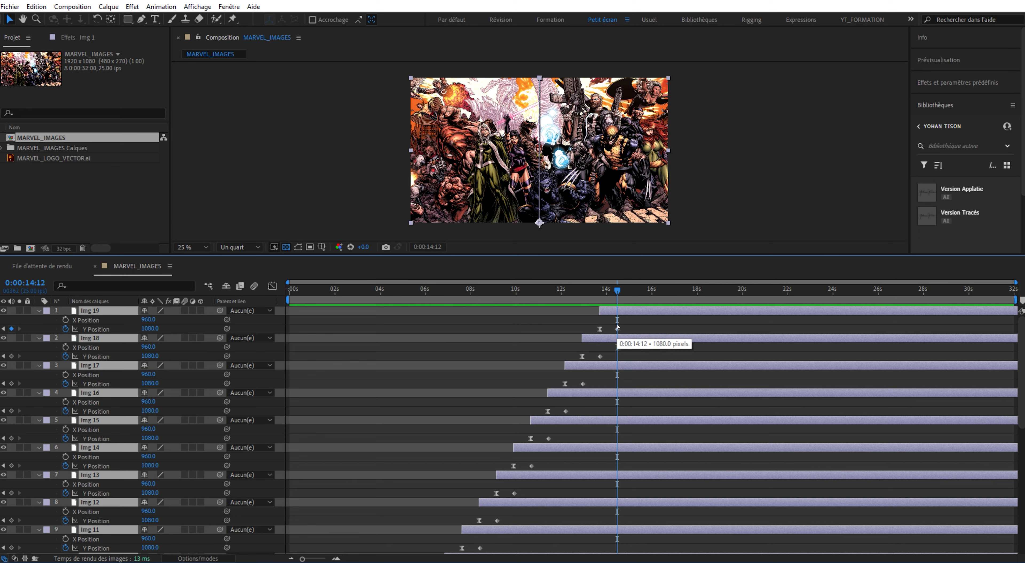
{"action": "key", "text": "n"}
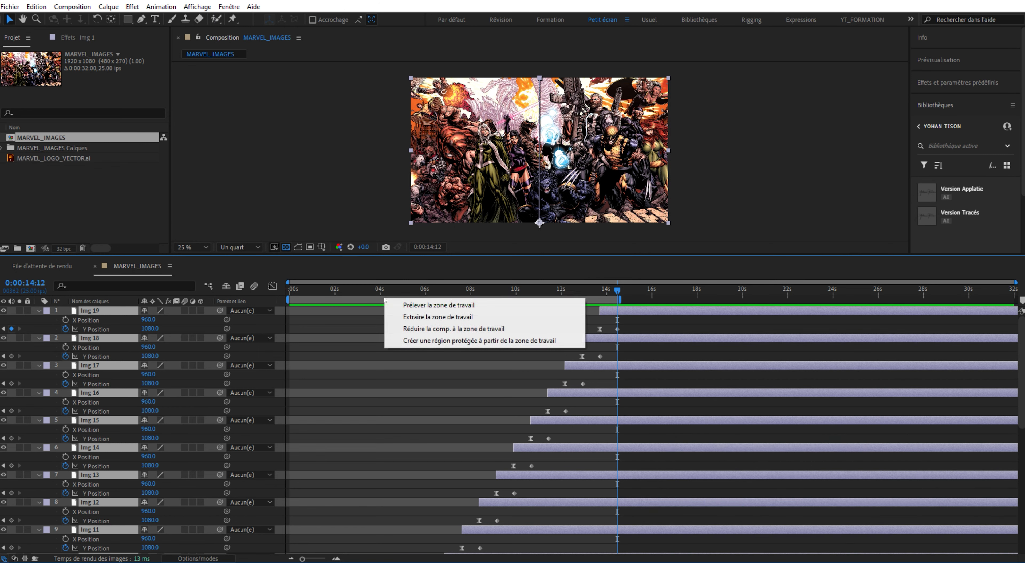
{"action": "right_click", "coordinate": [382, 298]}
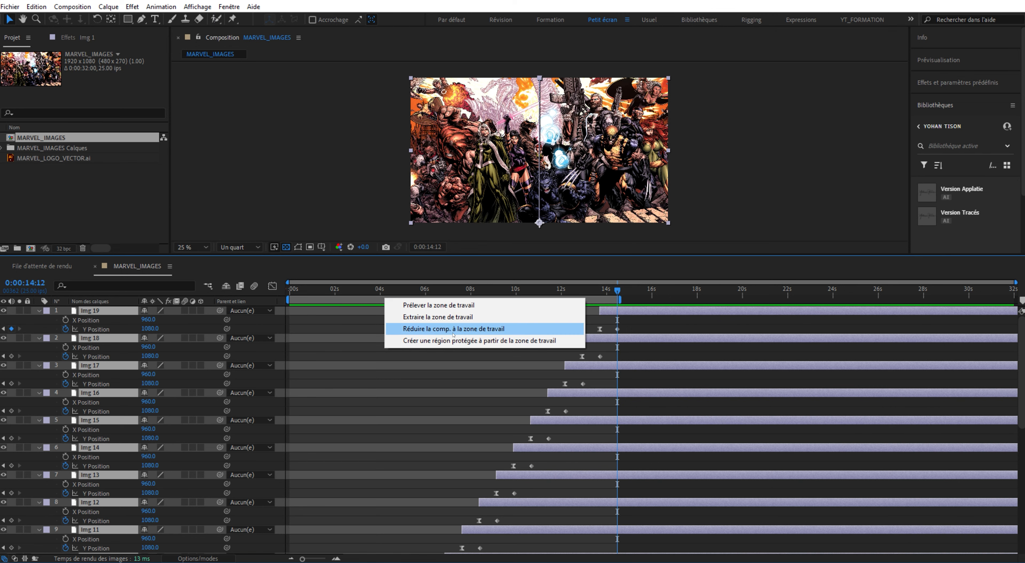
{"action": "left_click", "coordinate": [421, 328]}
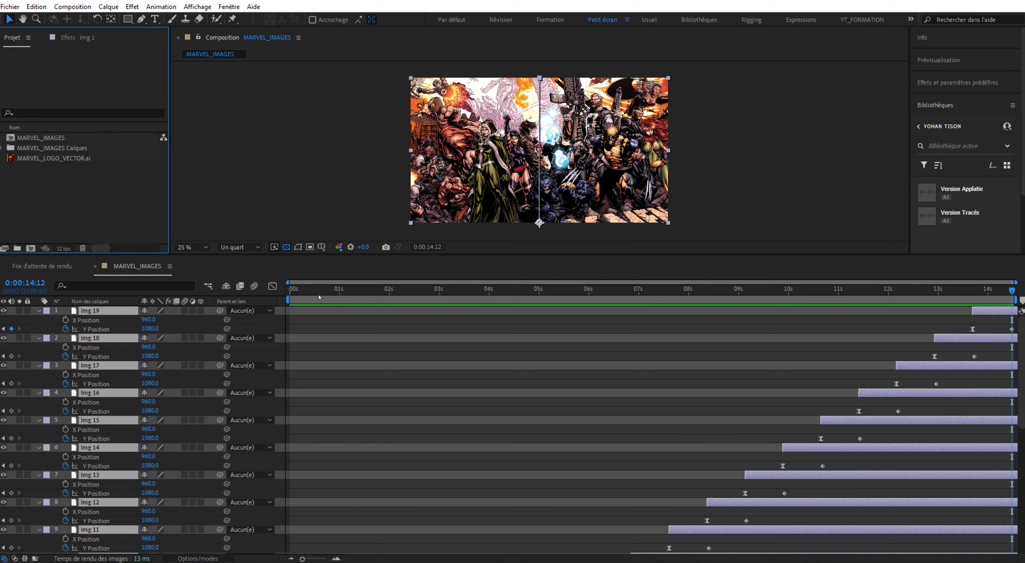
Return to 0:00:00:00 and check the details of the trimmed MARVEL_IMAGES composition in the project
{"action": "left_click_drag", "start_coordinate": [319, 297], "coordinate": [284, 292]}
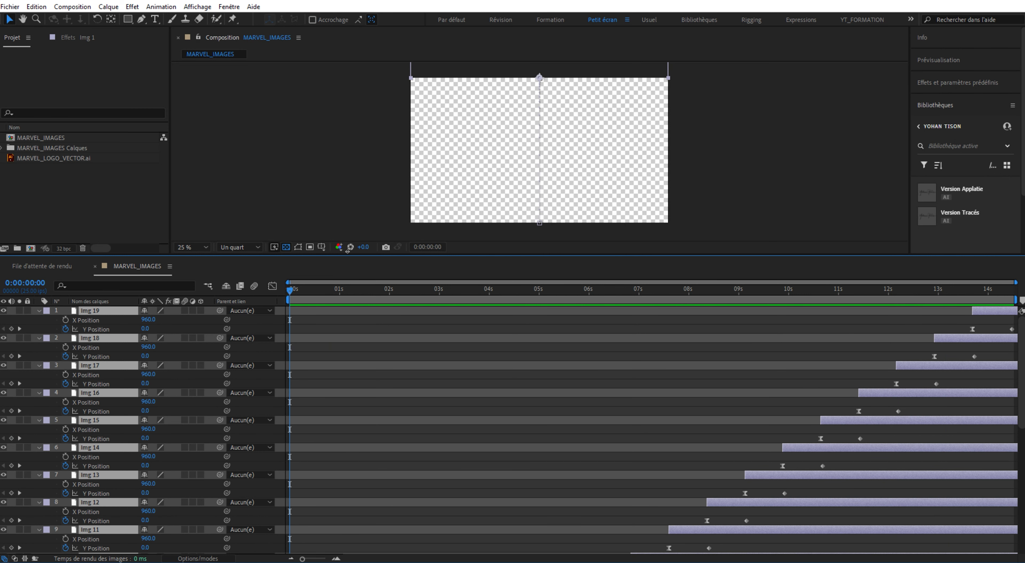
{"action": "left_click", "coordinate": [126, 188]}
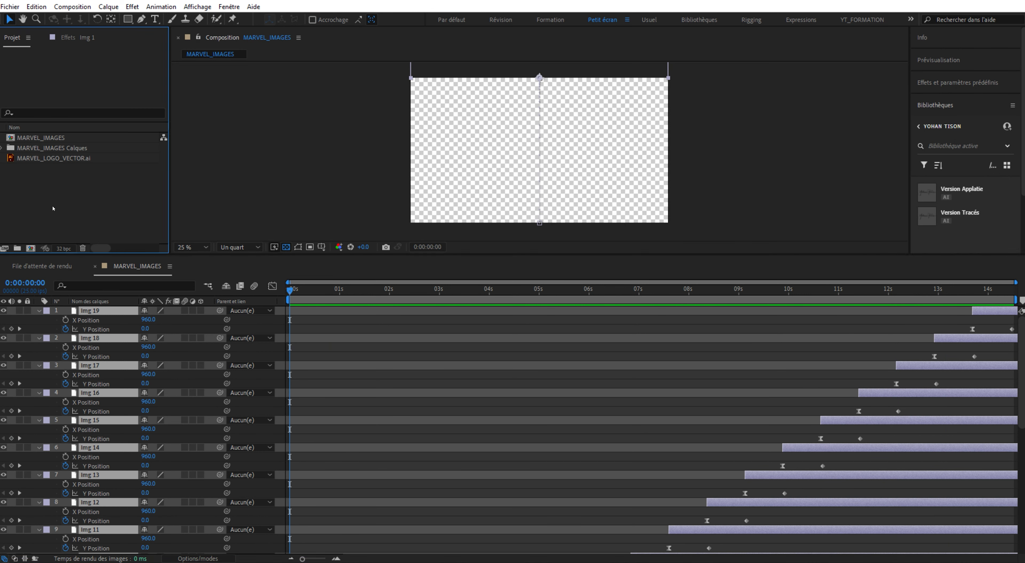
{"action": "left_click", "coordinate": [36, 137]}
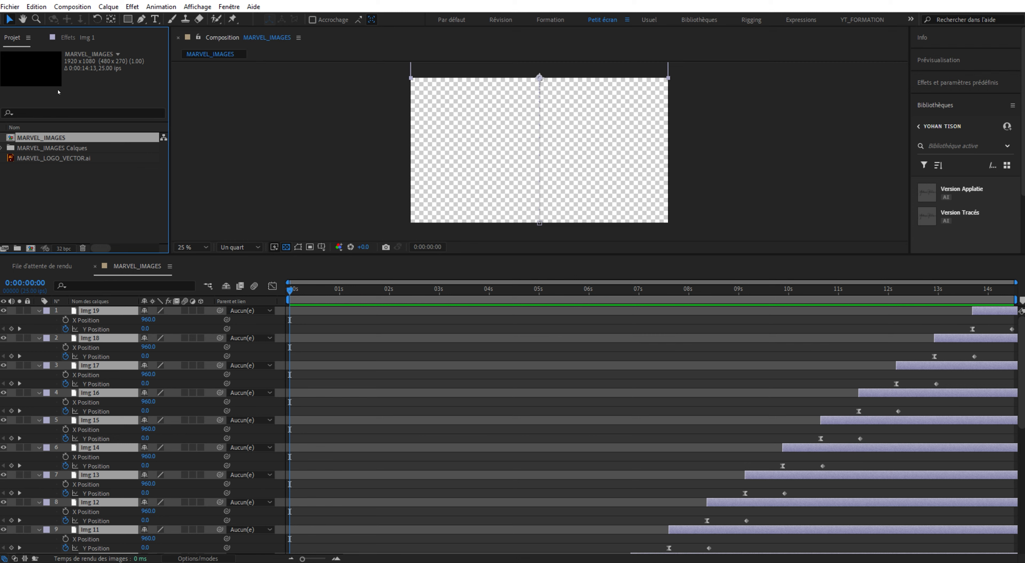
Create a new 1920x1080, 25 fps composition with a duration of 0:00:45:00
{"action": "left_click", "coordinate": [65, 191]}
{"action": "key", "text": "ctrl+n"}
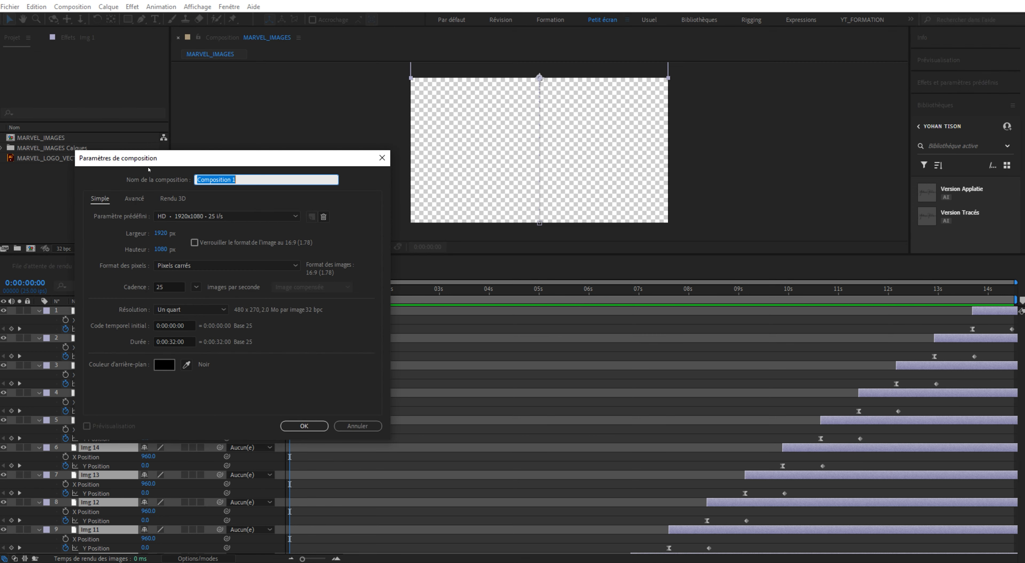
{"action": "left_click", "coordinate": [192, 341]}
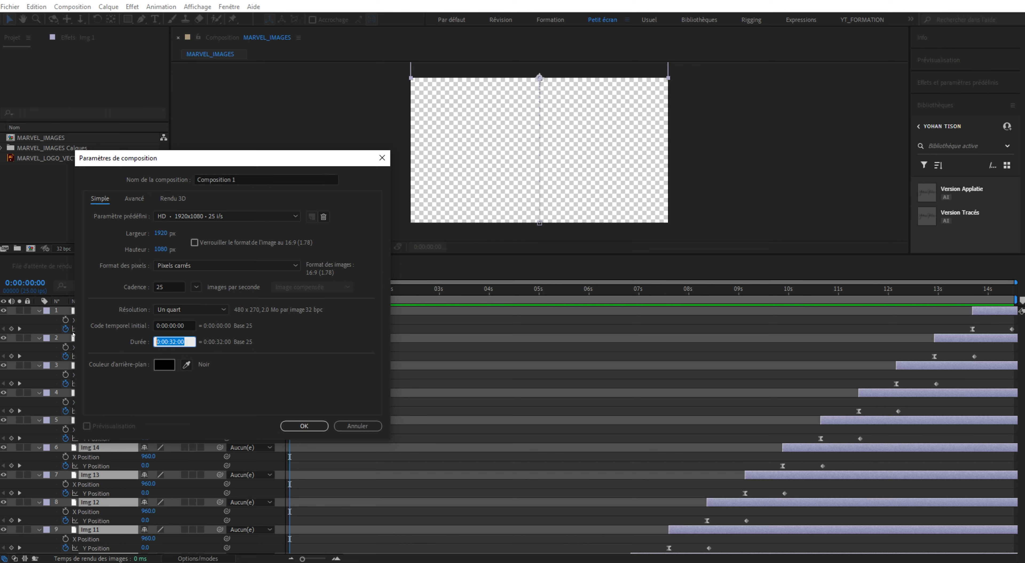
{"action": "type", "text": "45"}
{"action": "left_click", "coordinate": [304, 425]}
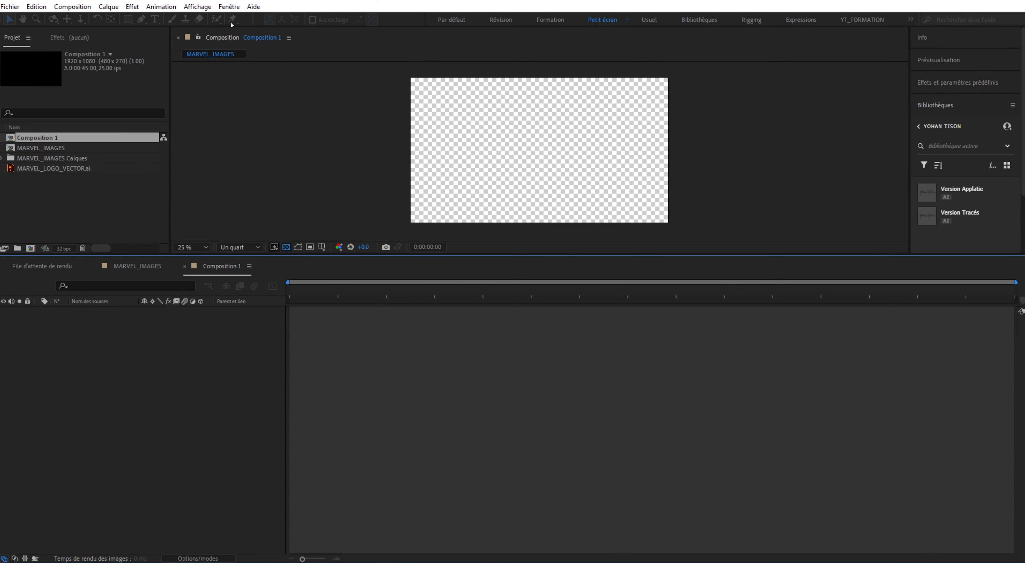
Add MARVEL_IMAGES to Composition 1 as a layer and duplicate it twice
{"action": "left_click", "coordinate": [59, 199]}
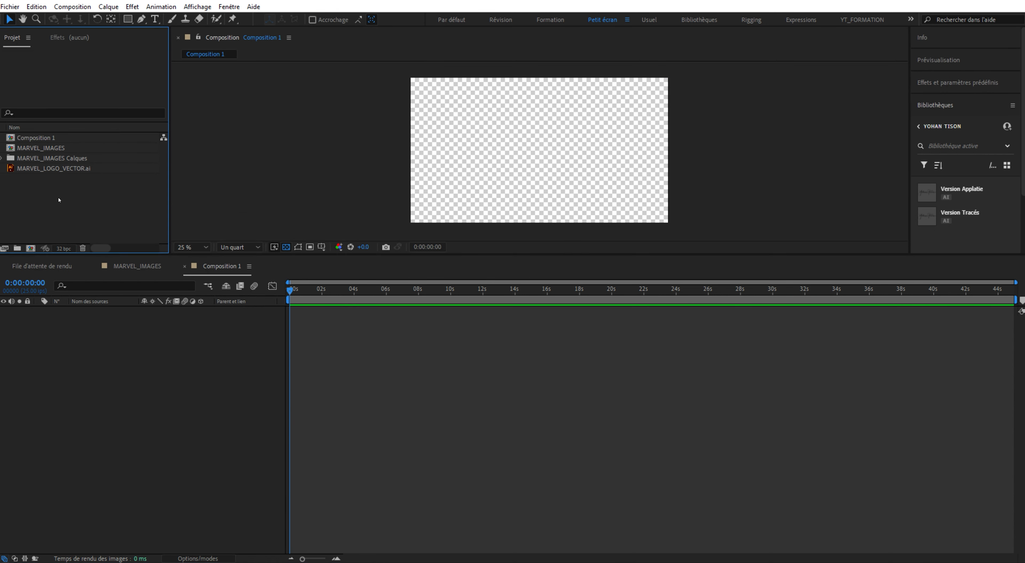
{"action": "left_click_drag", "start_coordinate": [44, 148], "coordinate": [76, 337]}
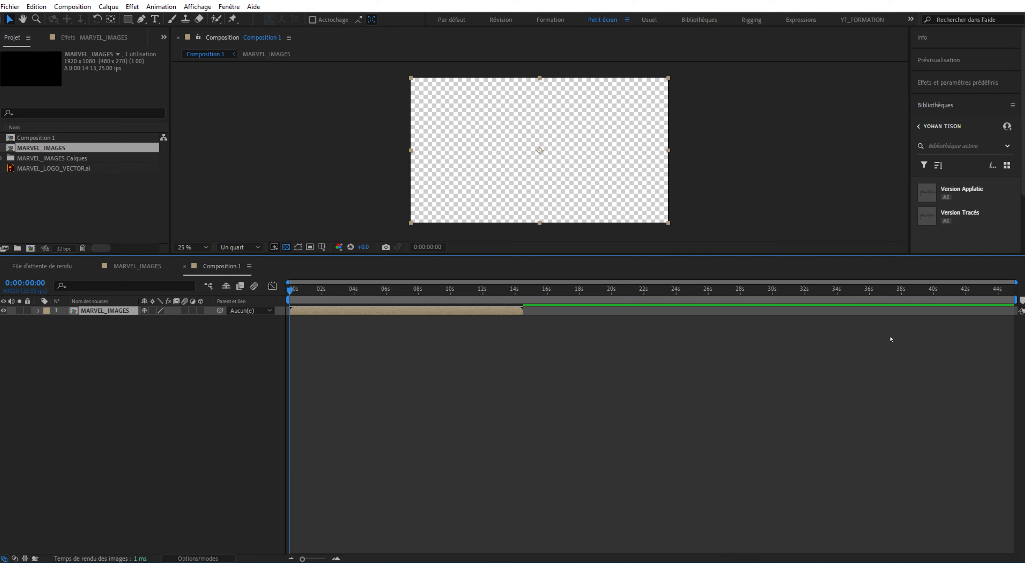
{"action": "left_click", "coordinate": [112, 342]}
{"action": "left_click", "coordinate": [106, 313]}
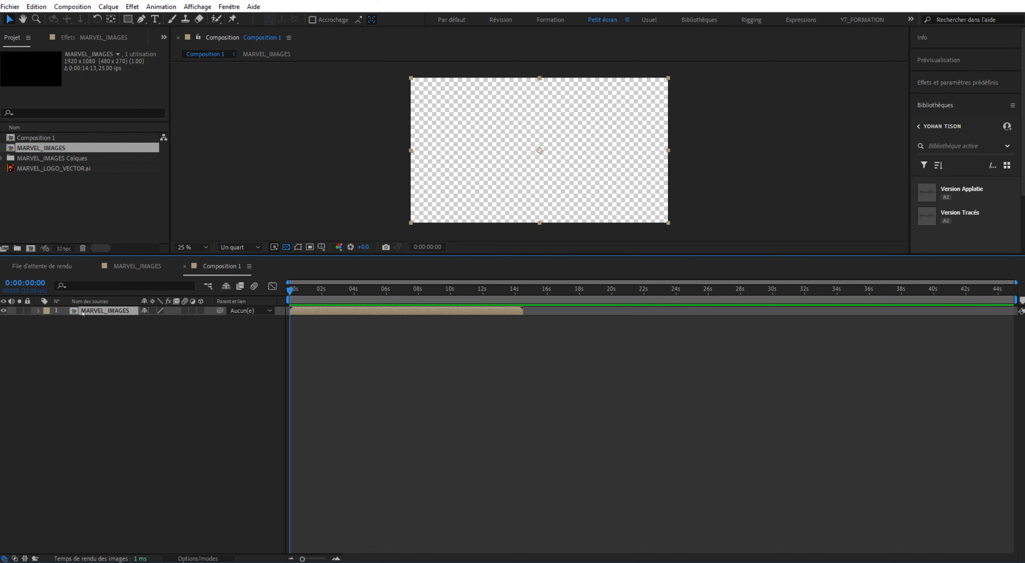
{"action": "key", "text": "ctrl+d"}
{"action": "key", "text": "ctrl+d"}
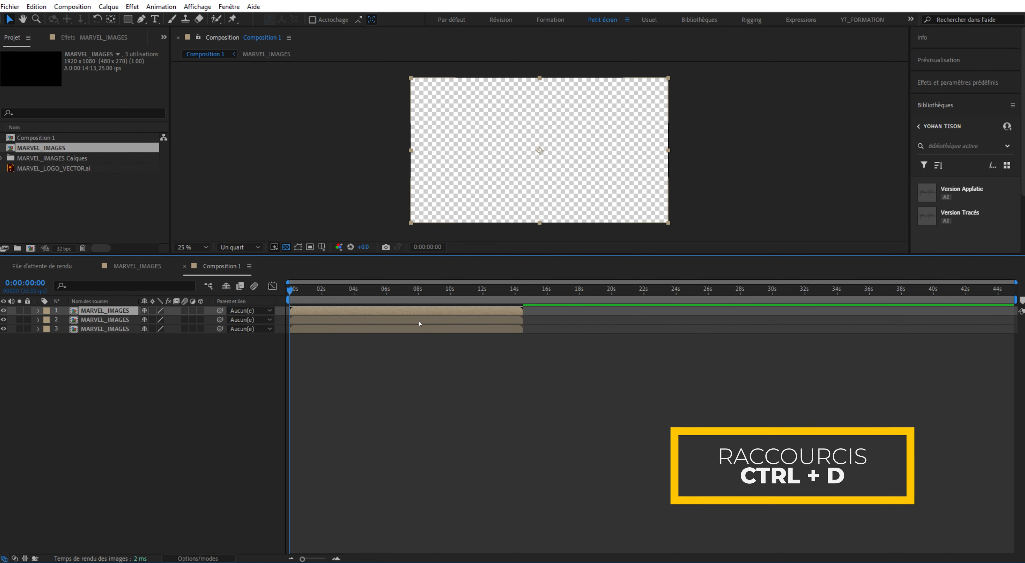
Shift the middle MARVEL_IMAGES layer to start at 0:00:14:11, one frame before the bottom layer's last frame
{"action": "key", "text": "o"}
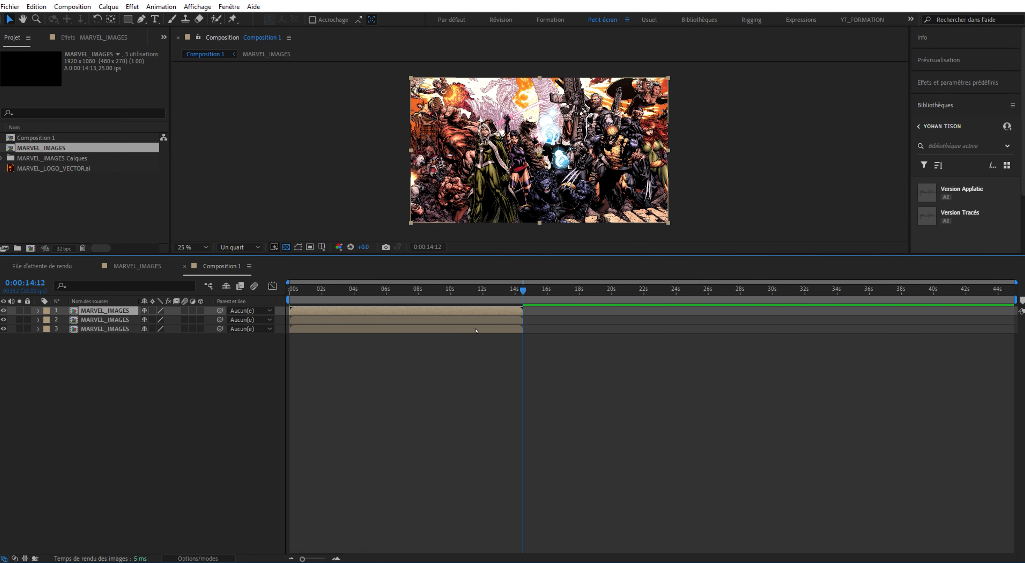
{"action": "left_click", "coordinate": [476, 330]}
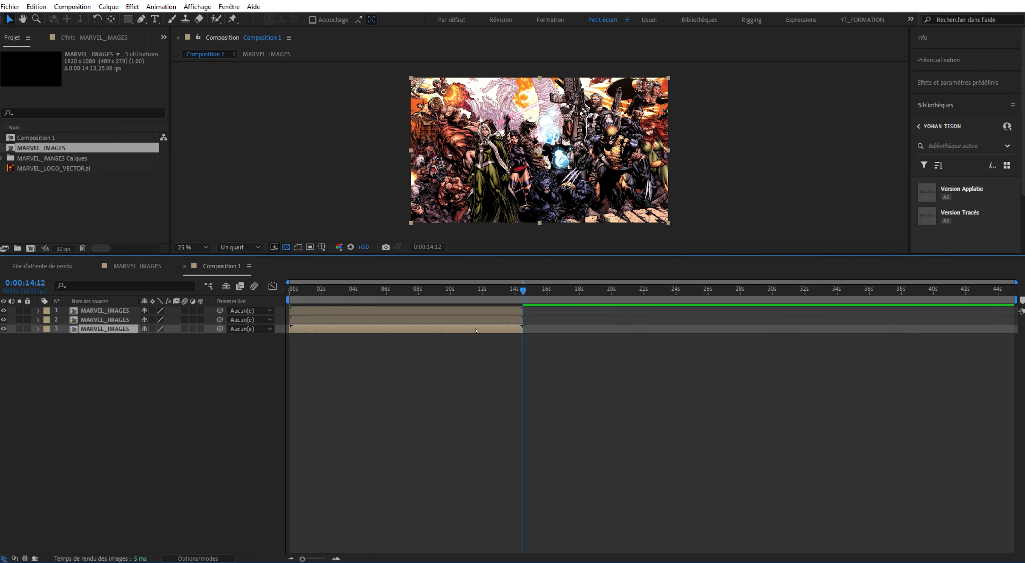
{"action": "key", "text": "Page_Up"}
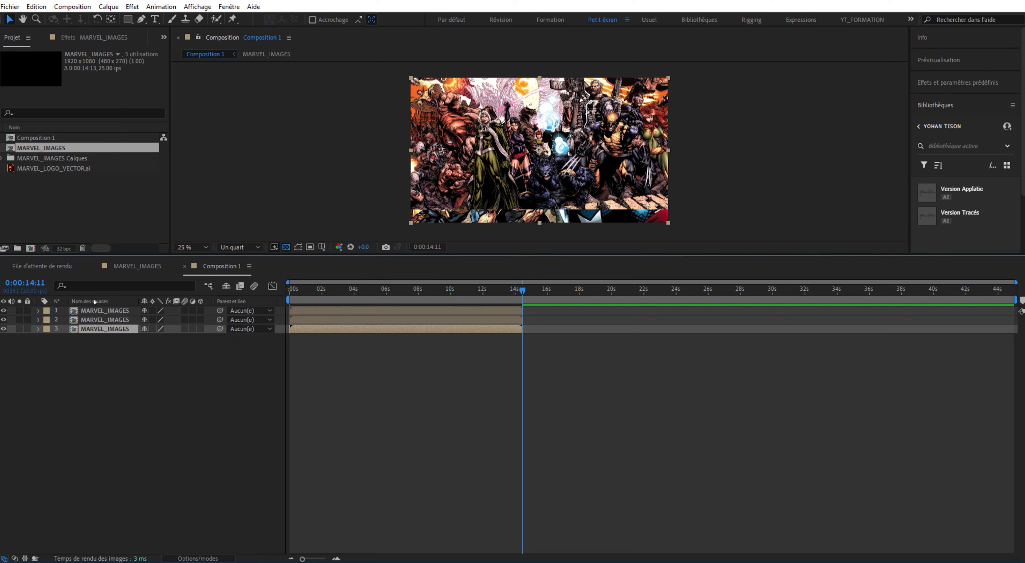
{"action": "left_click", "coordinate": [99, 319]}
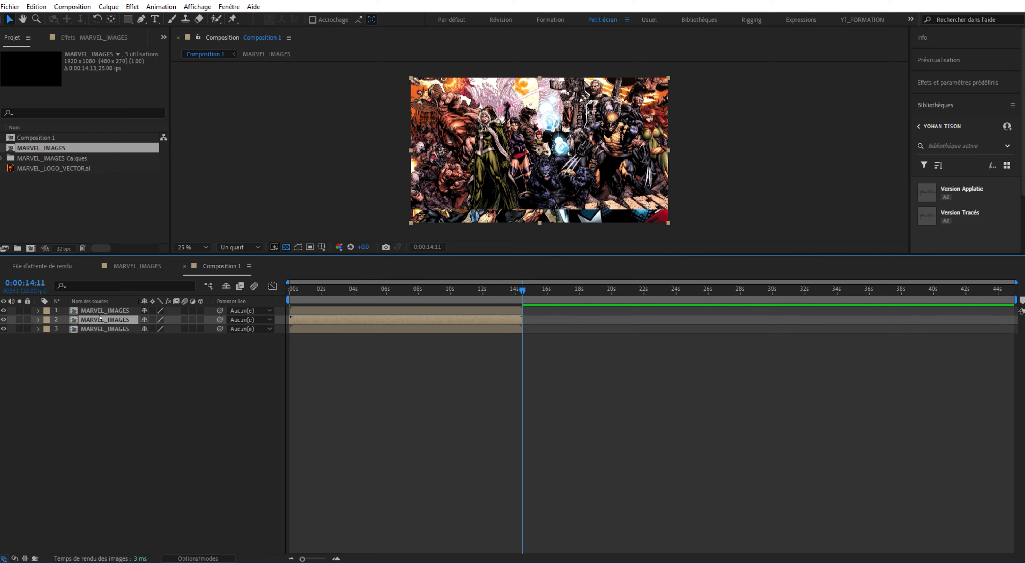
{"action": "key", "text": "bracketleft"}
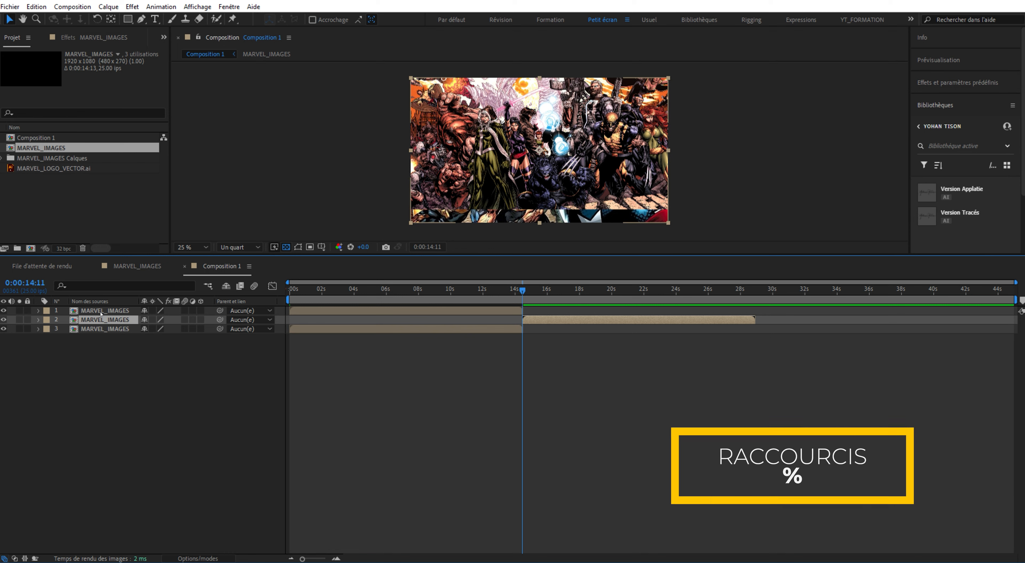
Shift the top MARVEL_IMAGES layer to start at 0:00:28:22, one frame before the middle layer's last frame
{"action": "key", "text": "o"}
{"action": "key", "text": "Page_Up"}
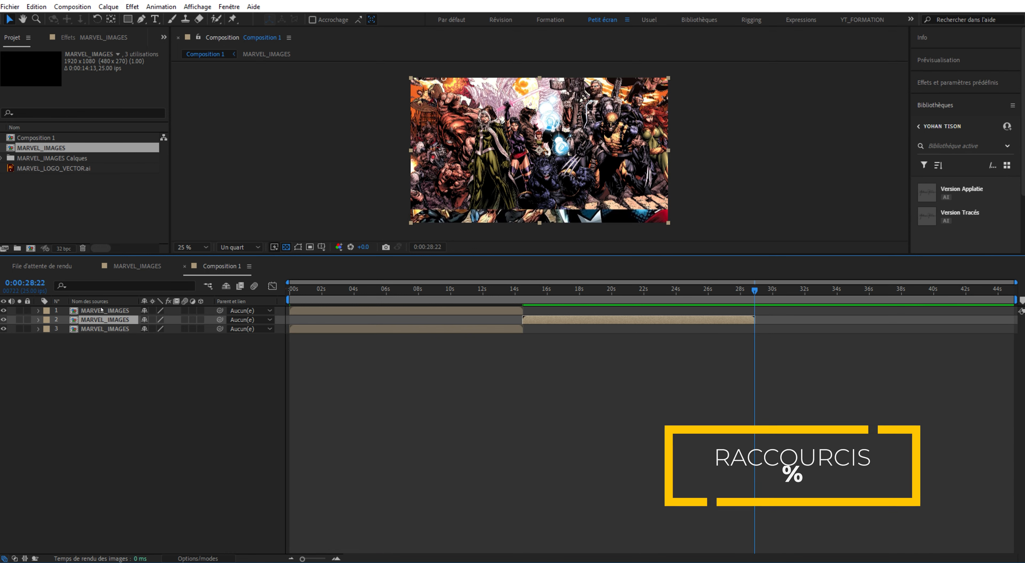
{"action": "left_click", "coordinate": [112, 310]}
{"action": "key", "text": "bracketleft"}
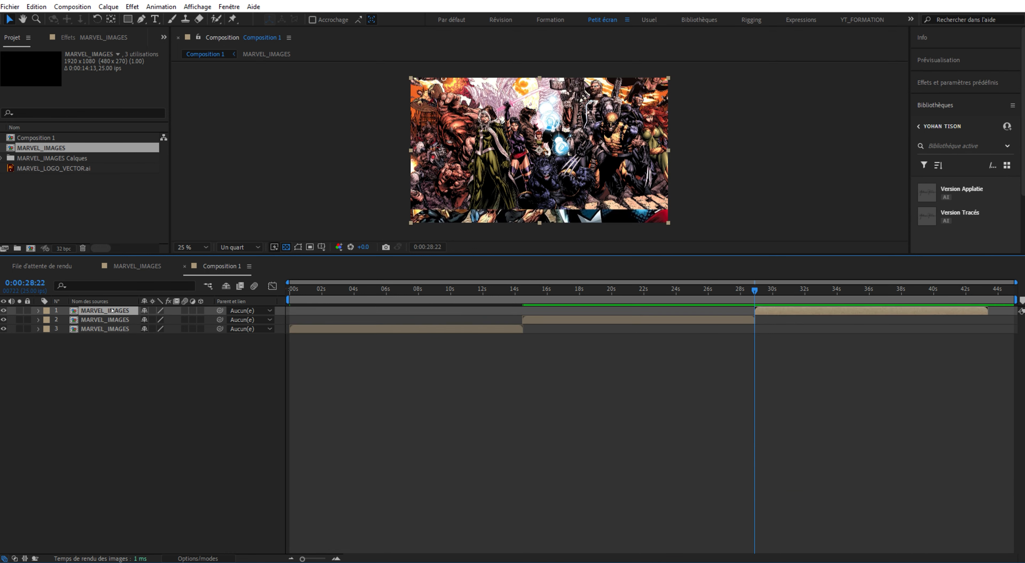
Freeze the bottom MARVEL_IMAGES layer on its last frame and check the transition into the middle layer
{"action": "left_click_drag", "start_coordinate": [586, 291], "coordinate": [625, 316]}
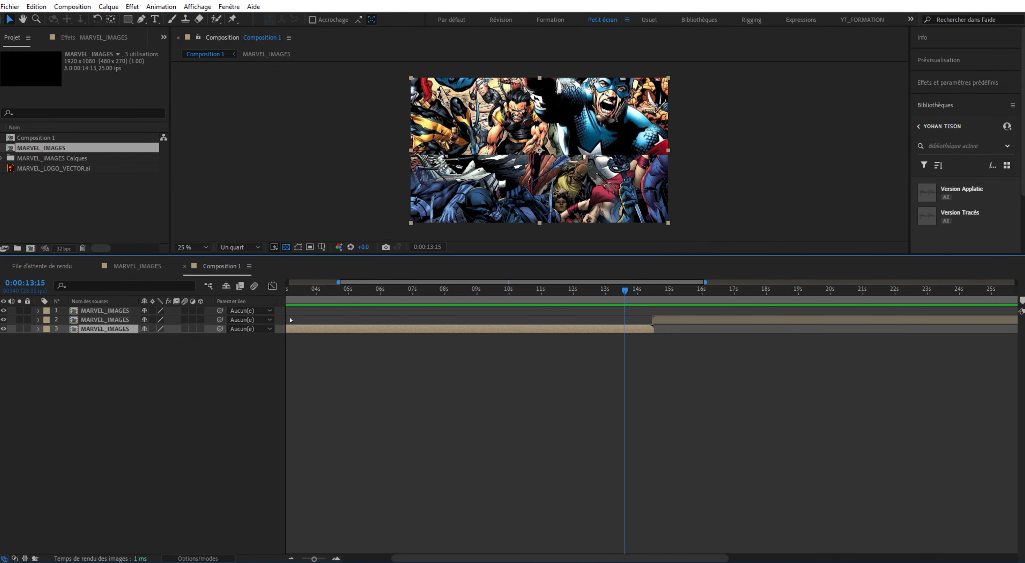
{"action": "right_click", "coordinate": [390, 329]}
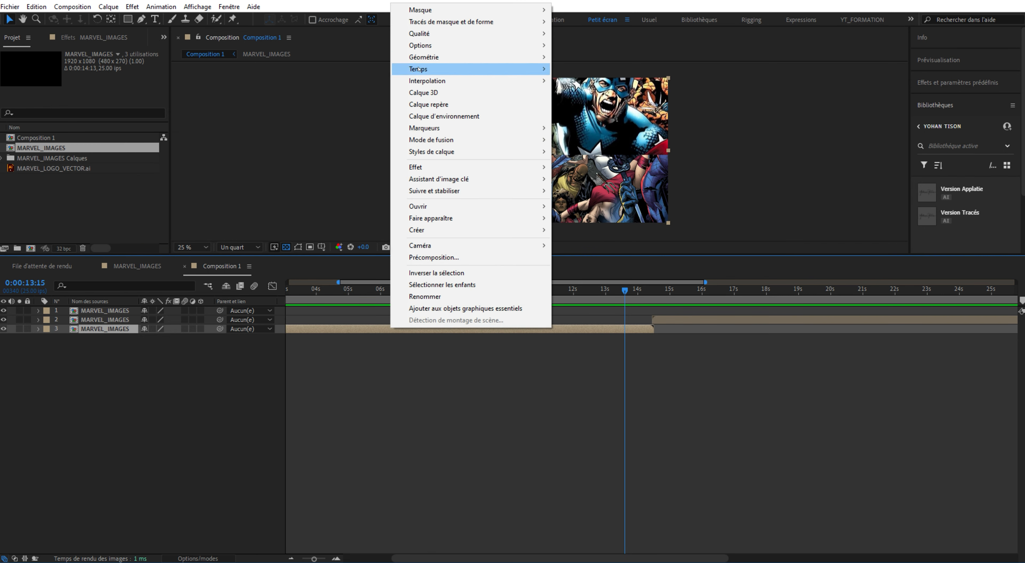
{"action": "mouse_move", "coordinate": [517, 69]}
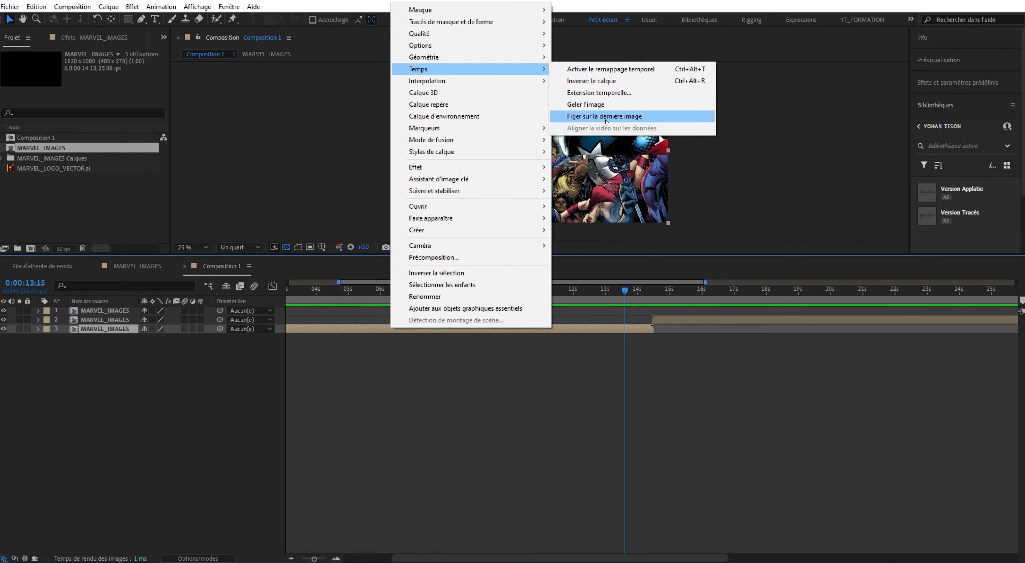
{"action": "left_click", "coordinate": [606, 116]}
{"action": "left_click_drag", "start_coordinate": [637, 292], "coordinate": [682, 299]}
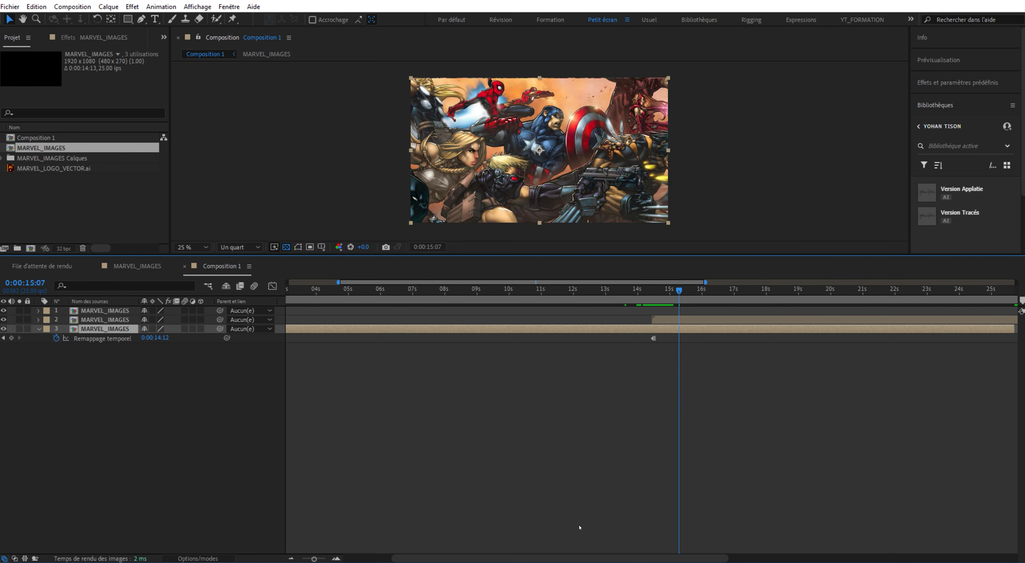
Freeze the middle MARVEL_IMAGES layer on its last frame
{"action": "left_click_drag", "start_coordinate": [618, 558], "coordinate": [893, 555]}
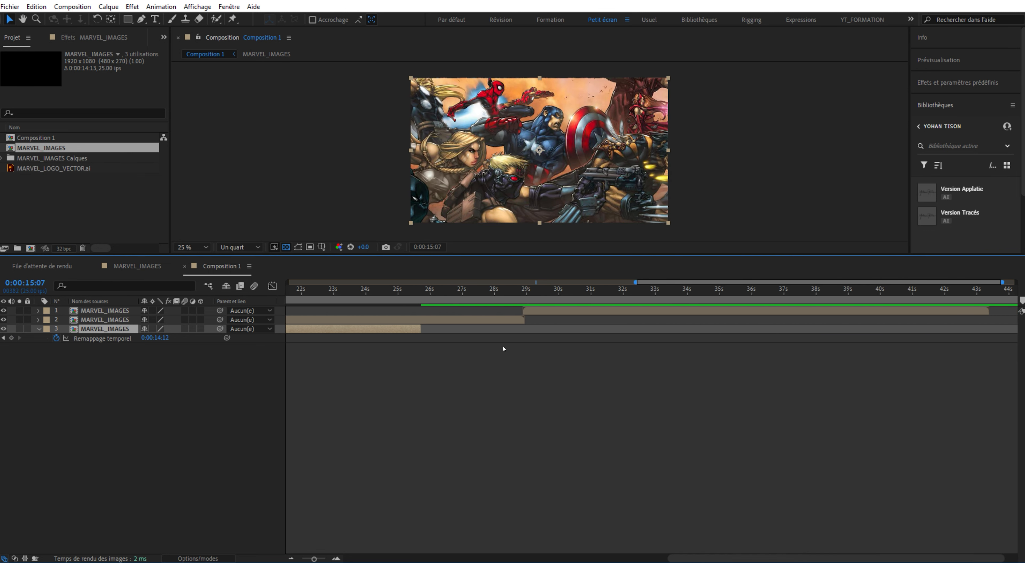
{"action": "right_click", "coordinate": [498, 320]}
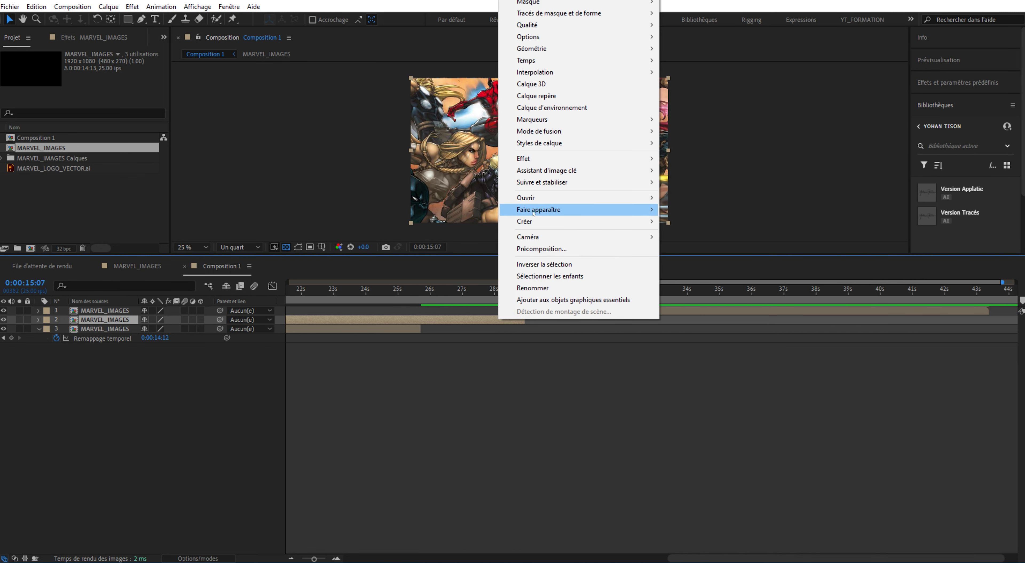
{"action": "mouse_move", "coordinate": [536, 59]}
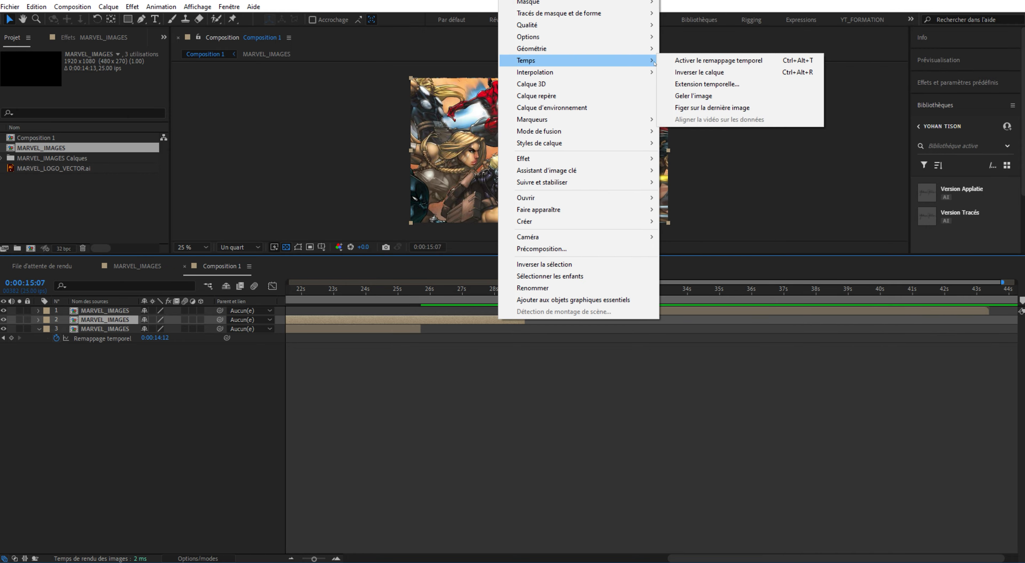
{"action": "left_click", "coordinate": [700, 107]}
End the work area at 0:00:43:09, the top layer's last frame, and trim Composition 1 to the work area
{"action": "left_click_drag", "start_coordinate": [501, 285], "coordinate": [983, 287]}
{"action": "left_click", "coordinate": [979, 312]}
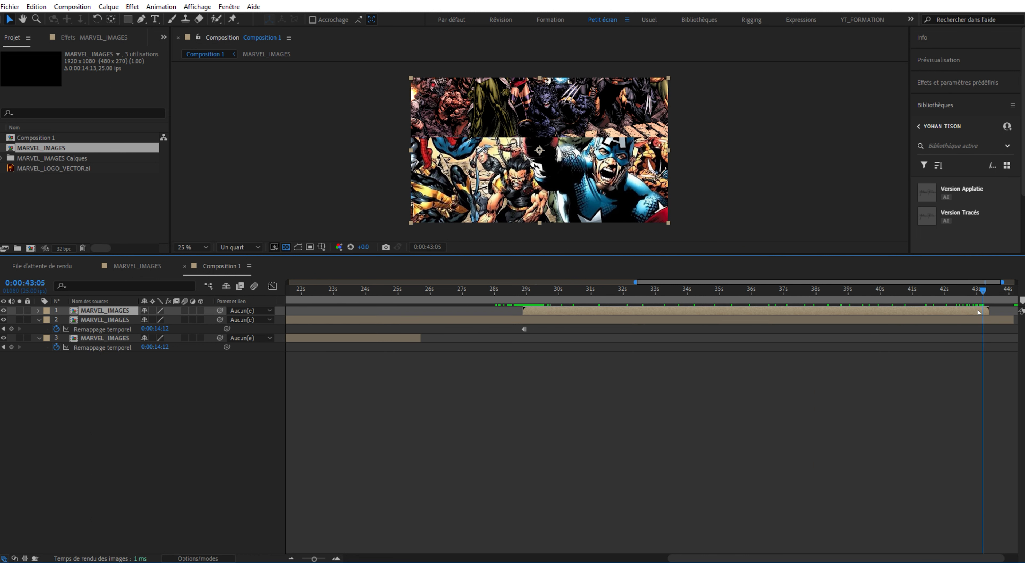
{"action": "key", "text": "o"}
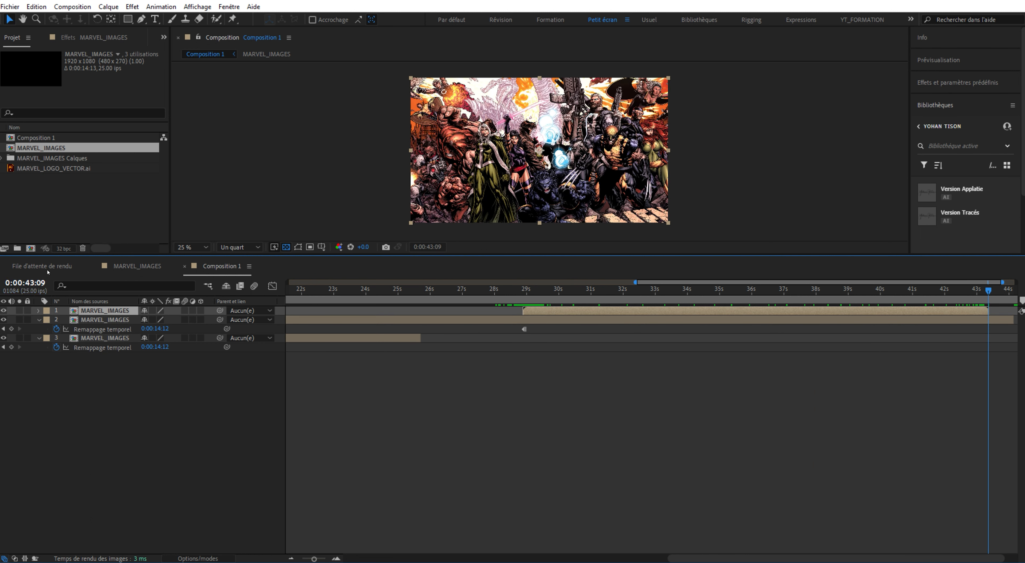
{"action": "key", "text": "comma"}
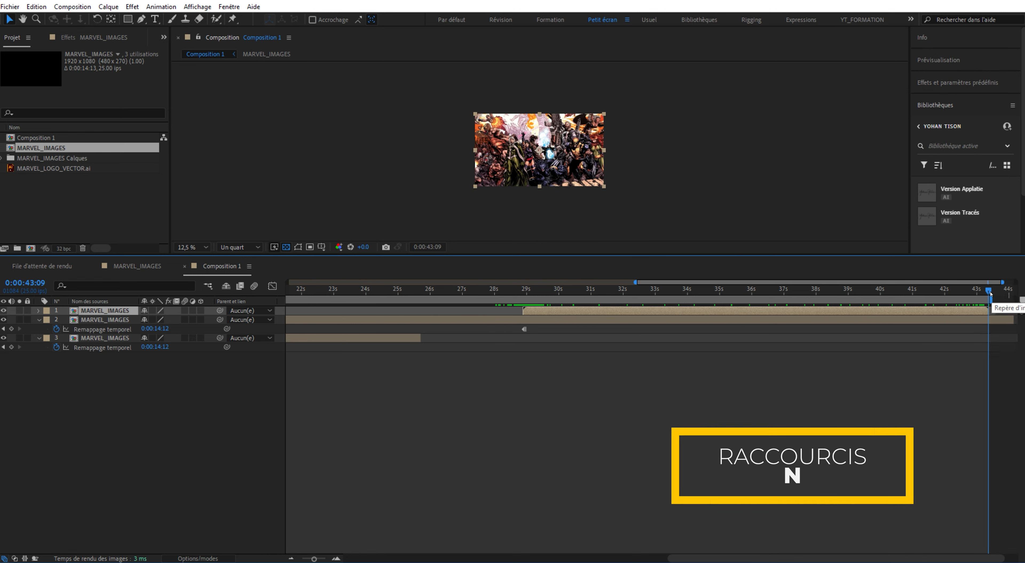
{"action": "right_click", "coordinate": [989, 295]}
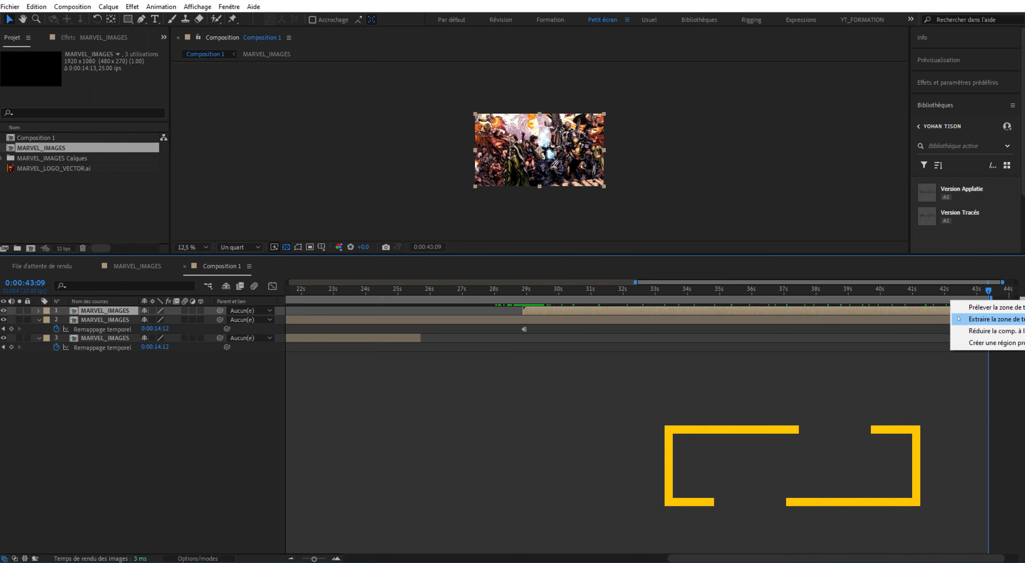
{"action": "left_click", "coordinate": [976, 331]}
Return to the start of Composition 1 and rename the composition MARVEL_IMAGES_X3
{"action": "left_click_drag", "start_coordinate": [1015, 289], "coordinate": [242, 269]}
{"action": "key", "text": "Home"}
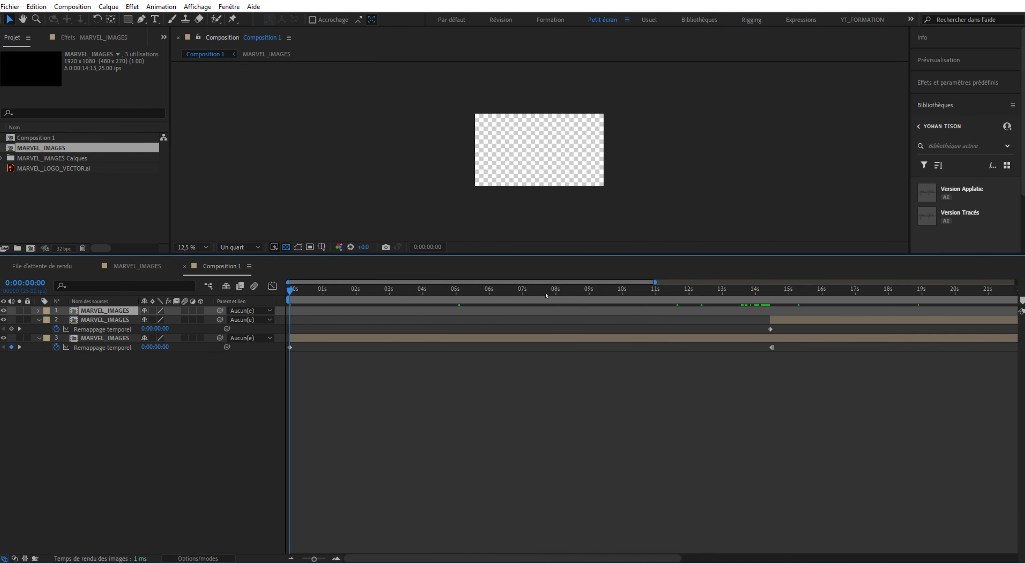
{"action": "left_click_drag", "start_coordinate": [312, 559], "coordinate": [302, 559]}
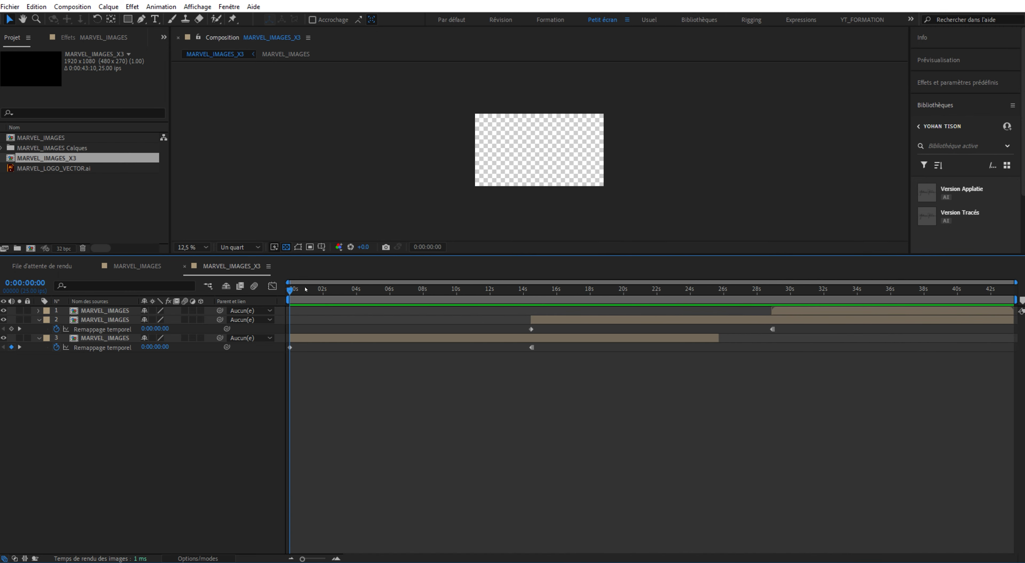
{"action": "left_click_drag", "start_coordinate": [305, 289], "coordinate": [275, 283]}
{"action": "left_click", "coordinate": [48, 217]}
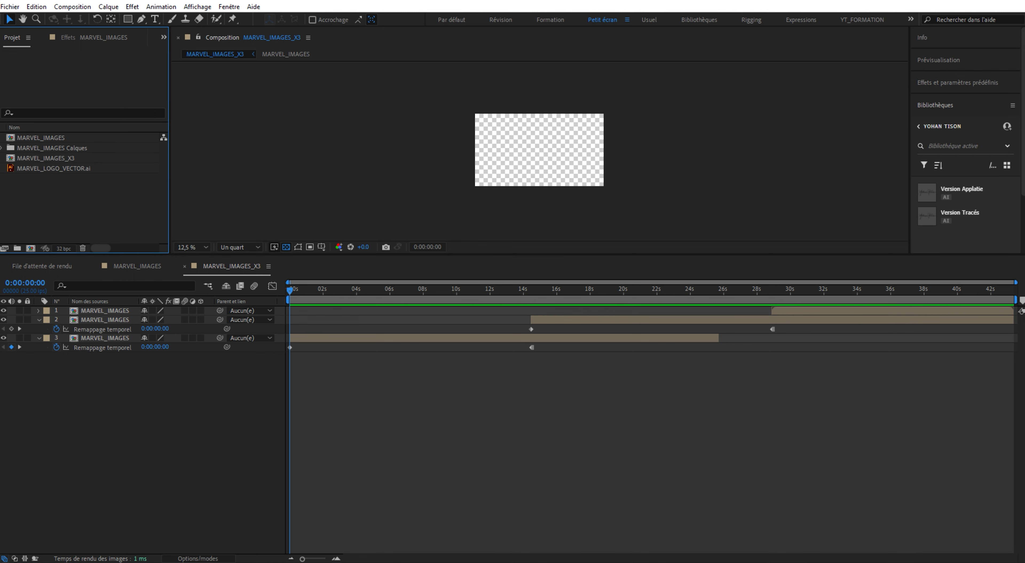
Create a new composition from MARVEL_IMAGES_X3 and rename it MARVEL_IMAGES_SPEED
{"action": "left_click", "coordinate": [10, 159]}
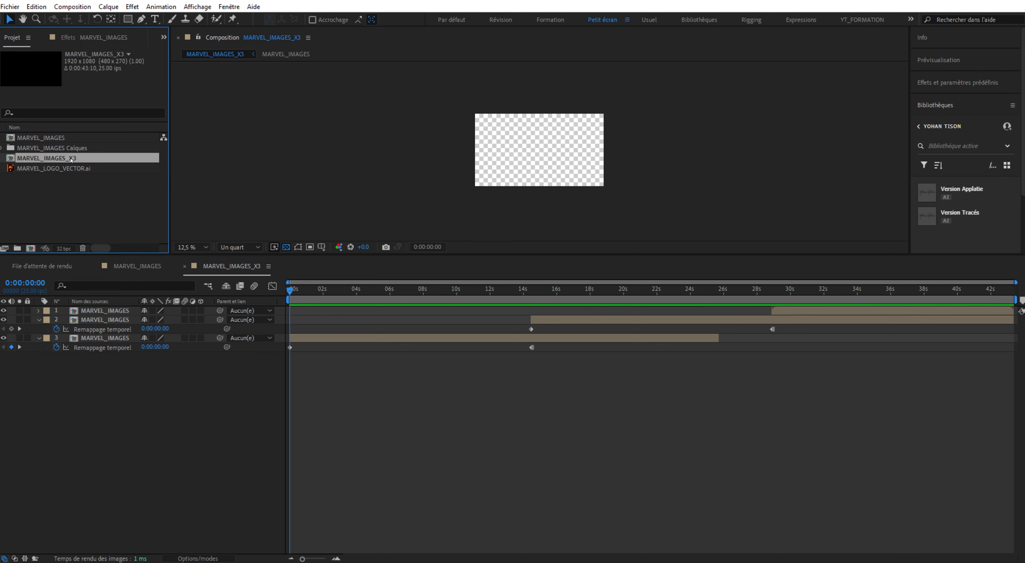
{"action": "left_click_drag", "start_coordinate": [32, 159], "coordinate": [31, 251]}
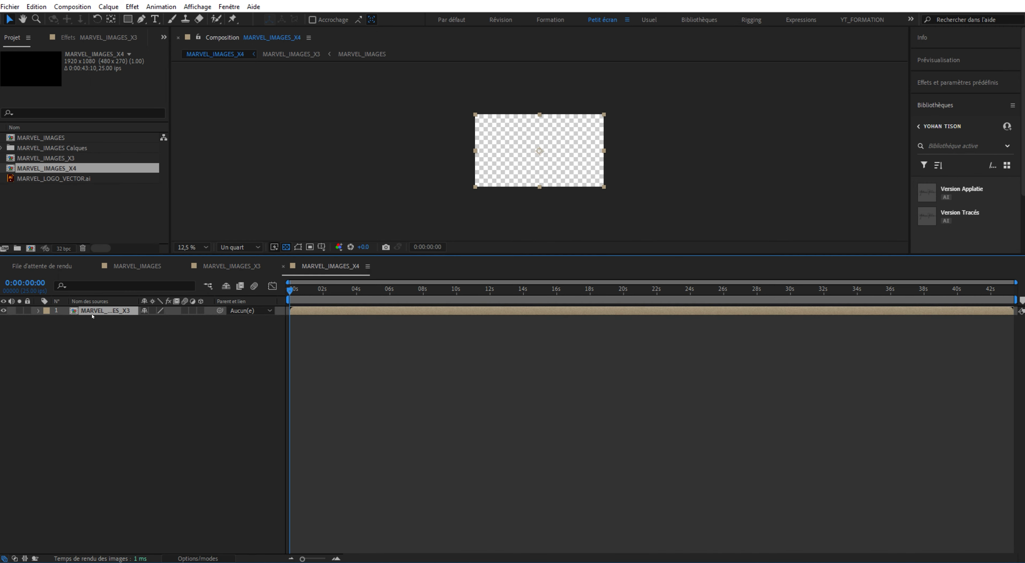
{"action": "left_click", "coordinate": [69, 170]}
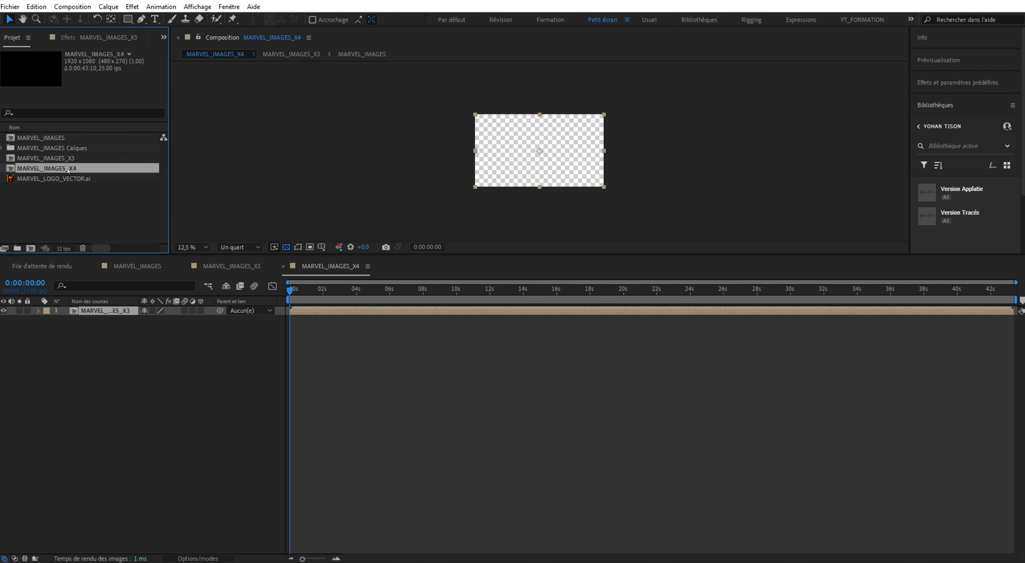
{"action": "key", "text": "Return"}
{"action": "left_click_drag", "start_coordinate": [68, 164], "coordinate": [99, 165]}
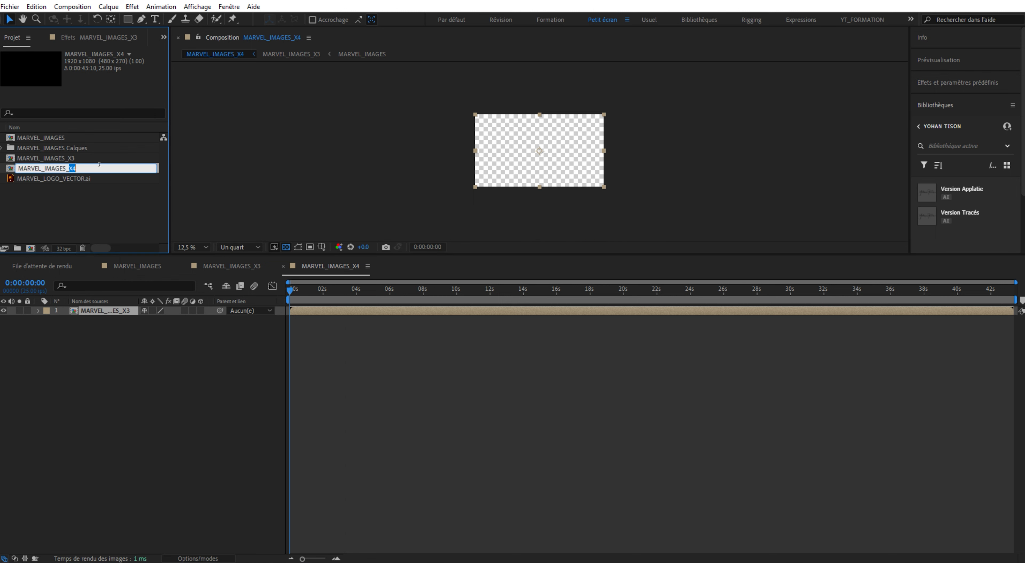
{"action": "type", "text": "SPEED"}
{"action": "key", "text": "Return"}
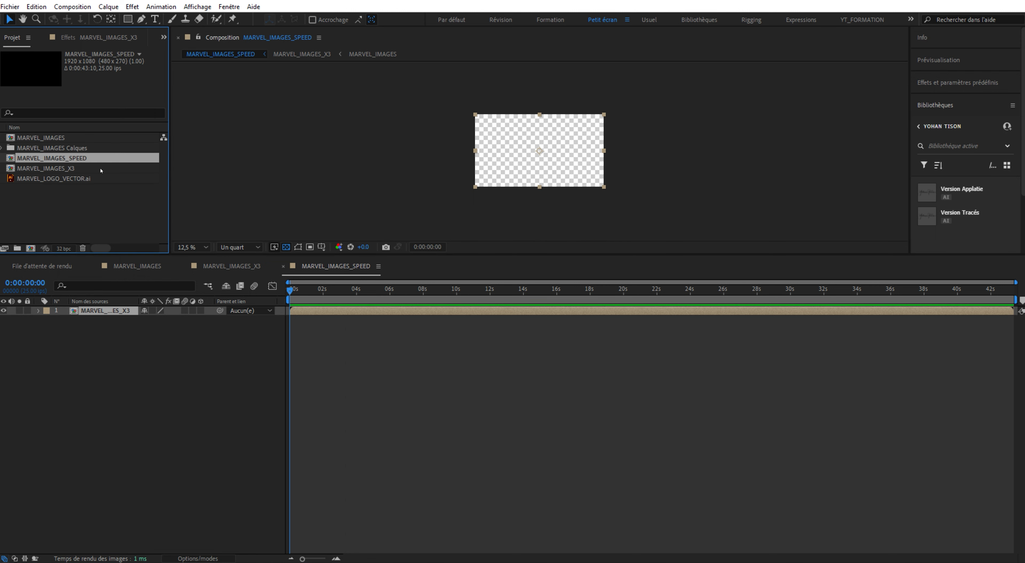
Enable time remapping on the MARVEL_IMAGES_X3 layer in the MARVEL_IMAGES_SPEED composition
{"action": "left_click", "coordinate": [187, 364]}
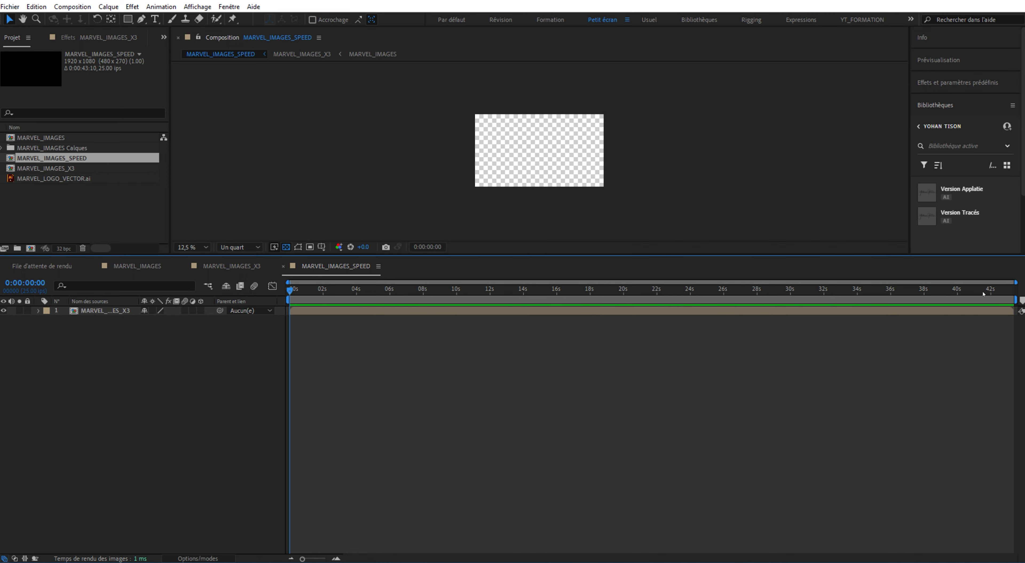
{"action": "left_click", "coordinate": [90, 311]}
{"action": "left_click", "coordinate": [59, 169]}
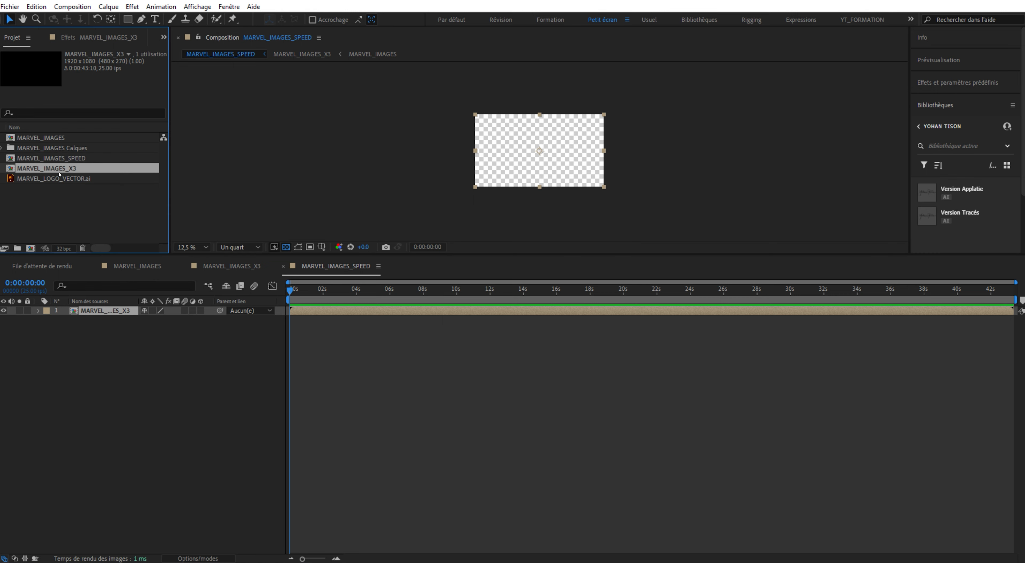
{"action": "left_click", "coordinate": [125, 332]}
{"action": "left_click", "coordinate": [92, 312]}
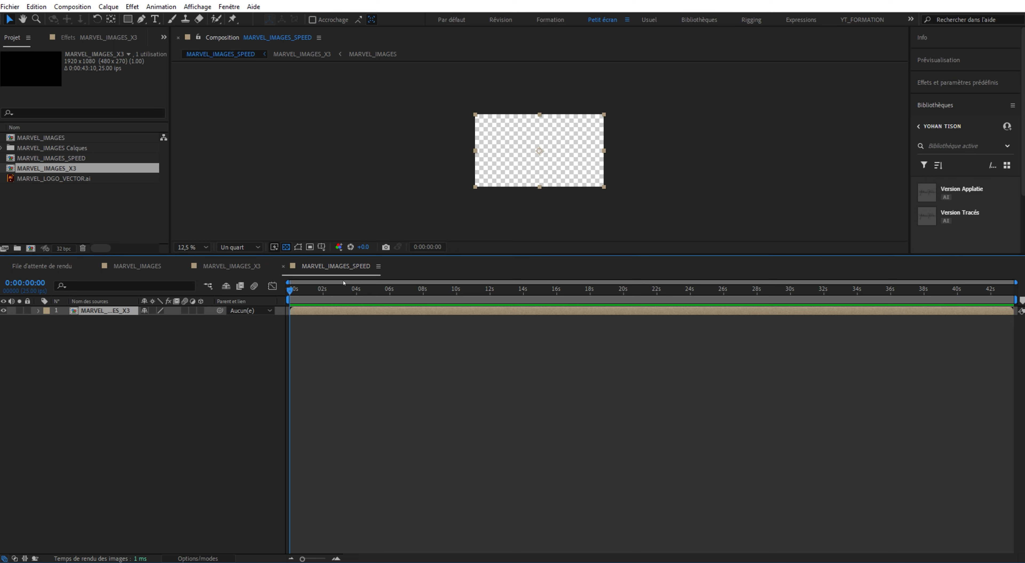
{"action": "right_click", "coordinate": [81, 310]}
{"action": "mouse_move", "coordinate": [167, 305]}
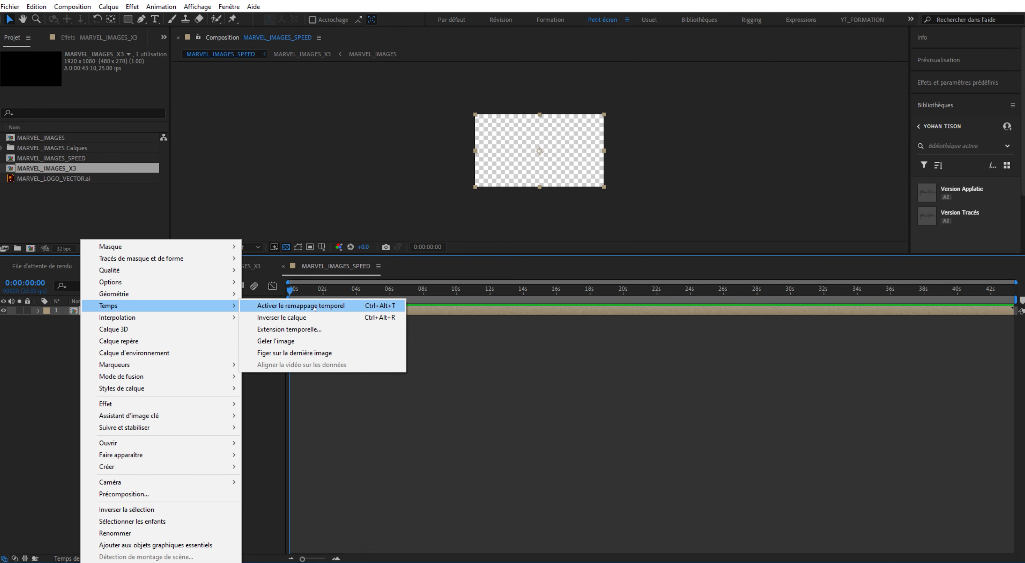
{"action": "left_click", "coordinate": [315, 307]}
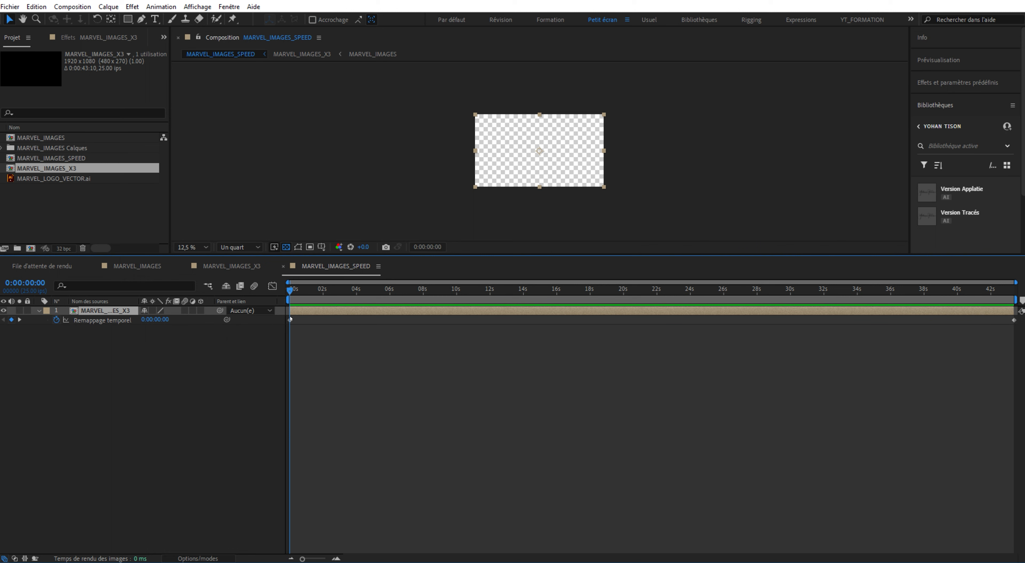
Try moving the layer's final time remapping keyframe to 0:00:10:00, inspect the frames around it, and undo the move
{"action": "key", "text": "End"}
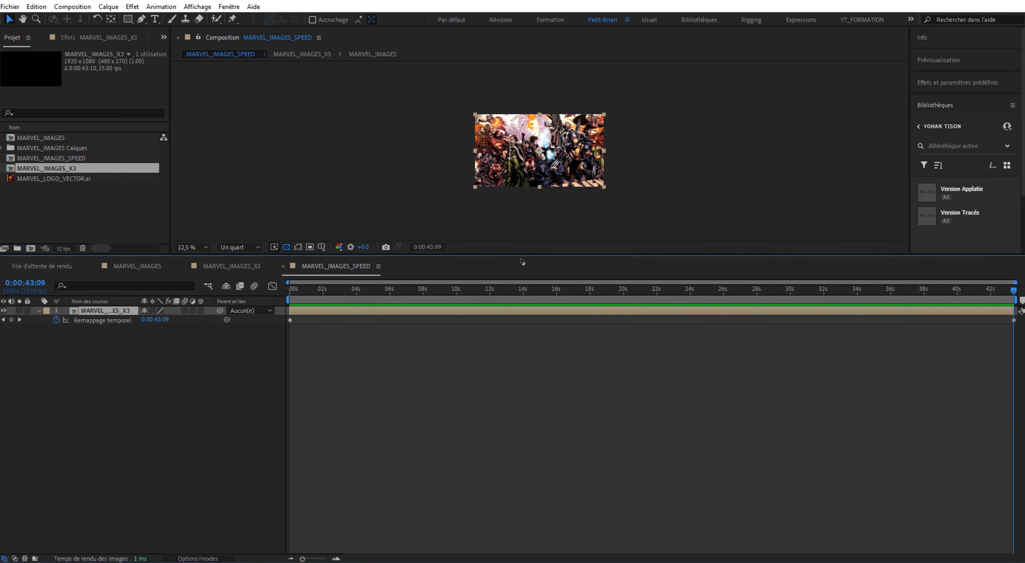
{"action": "left_click_drag", "start_coordinate": [485, 291], "coordinate": [457, 286]}
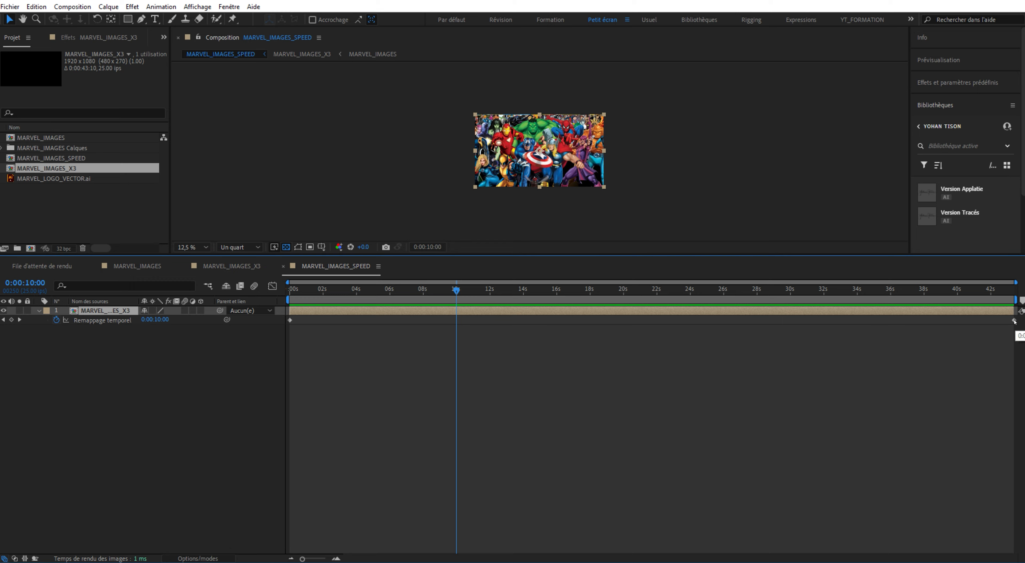
{"action": "left_click_drag", "start_coordinate": [1014, 321], "coordinate": [456, 329]}
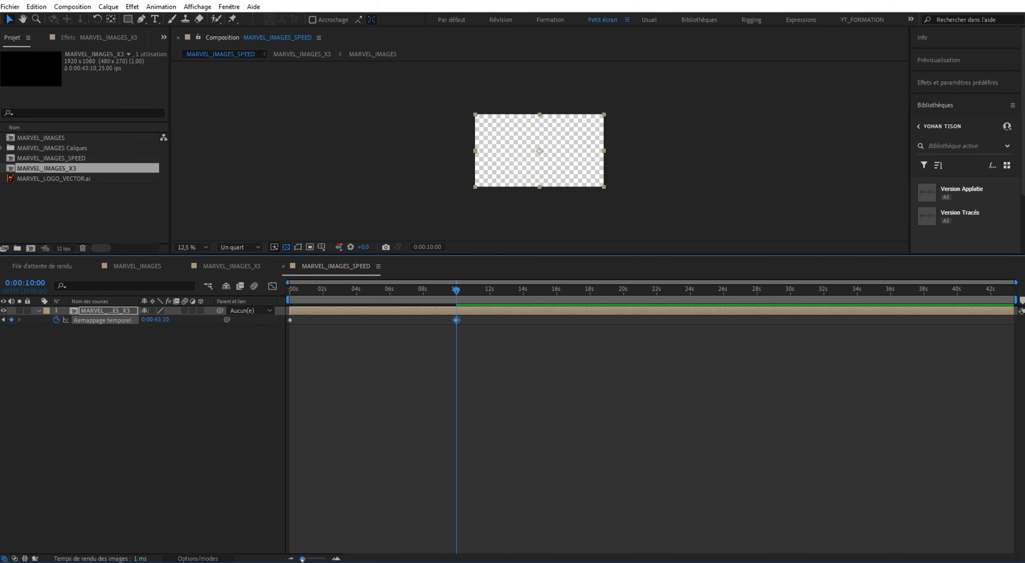
{"action": "mouse_move", "coordinate": [302, 558]}
{"action": "left_mouse_down"}
{"action": "mouse_move", "coordinate": [325, 559]}
{"action": "mouse_move", "coordinate": [314, 559]}
{"action": "left_mouse_up"}
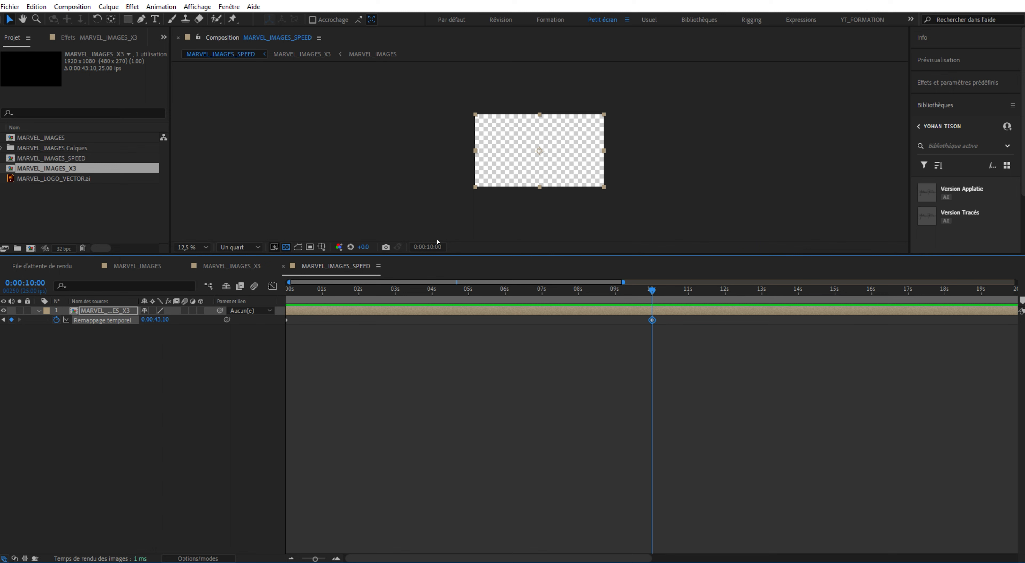
{"action": "key", "text": "Page_Up"}
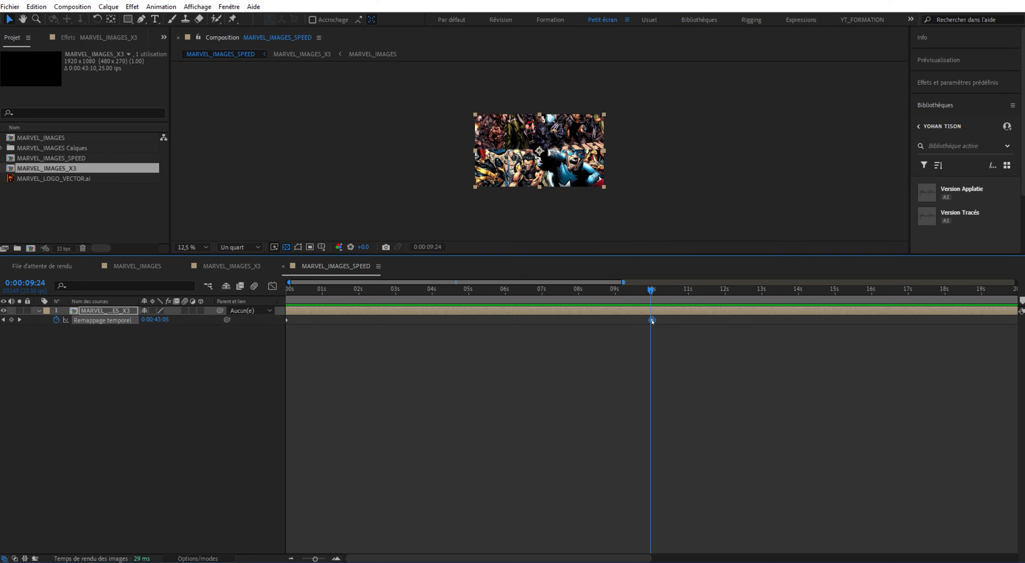
{"action": "key", "text": "Page_Down"}
{"action": "key", "text": "Delete"}
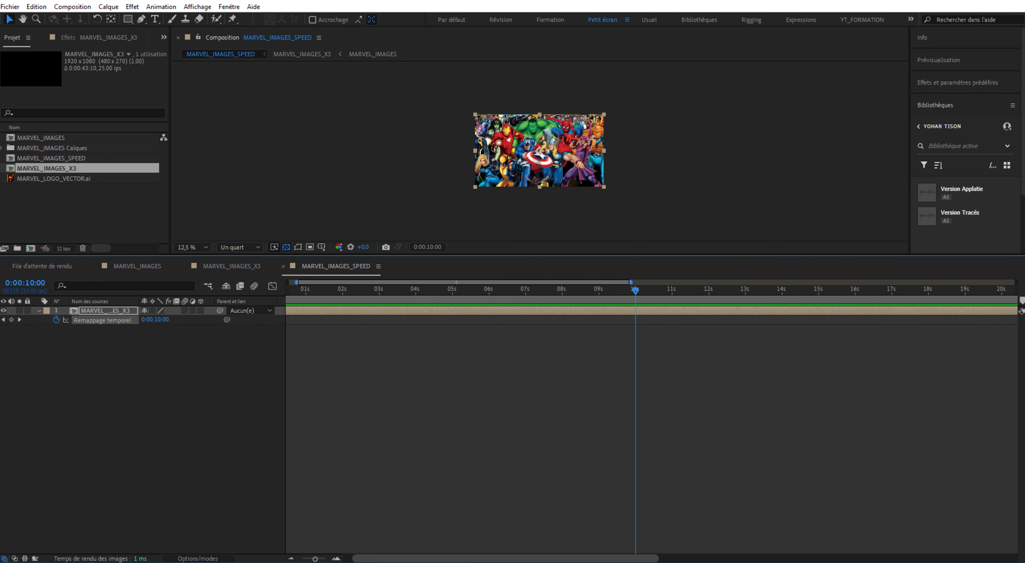
Add a time remapping keyframe on the last visible frame, 0:00:43:09, and delete the final keyframe just after it
{"action": "key", "text": "End"}
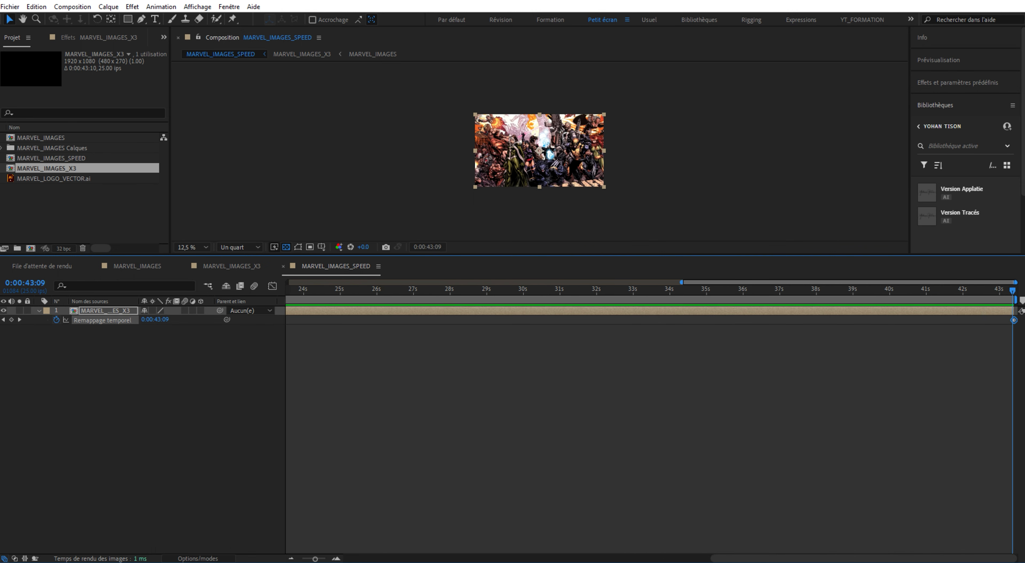
{"action": "left_click", "coordinate": [11, 320]}
{"action": "left_click", "coordinate": [1016, 320]}
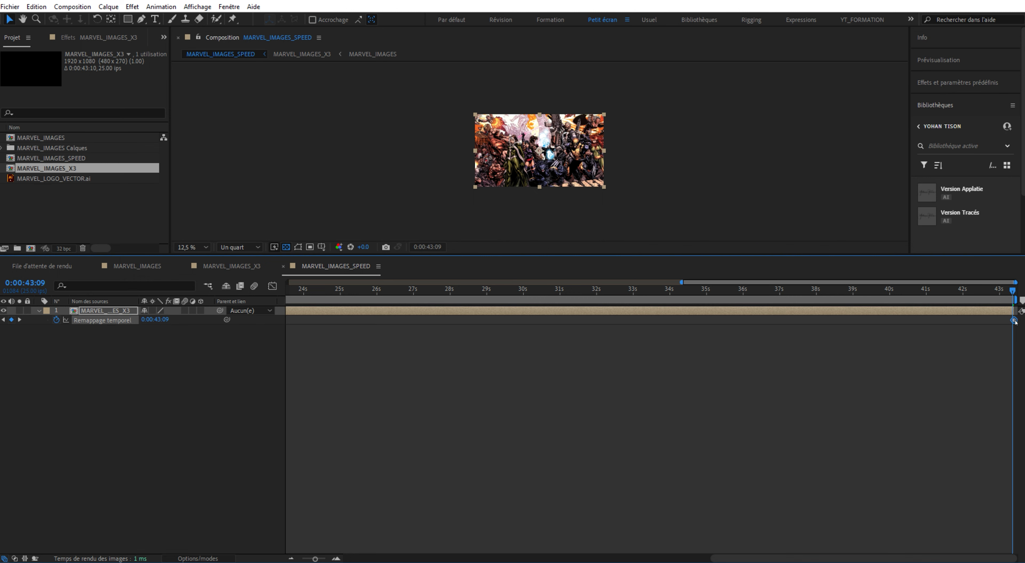
{"action": "left_click", "coordinate": [1015, 322]}
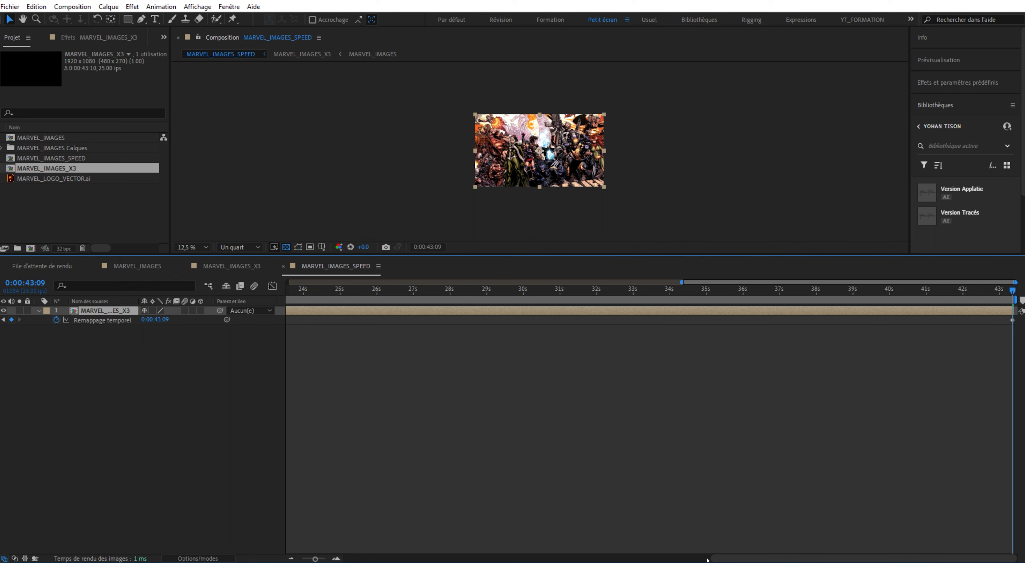
Move the time remapping keyframe from 0:00:43:09 to 0:00:10:00
{"action": "left_click_drag", "start_coordinate": [1012, 321], "coordinate": [307, 320]}
{"action": "left_click_drag", "start_coordinate": [742, 561], "coordinate": [528, 560]}
{"action": "left_click_drag", "start_coordinate": [815, 321], "coordinate": [297, 319]}
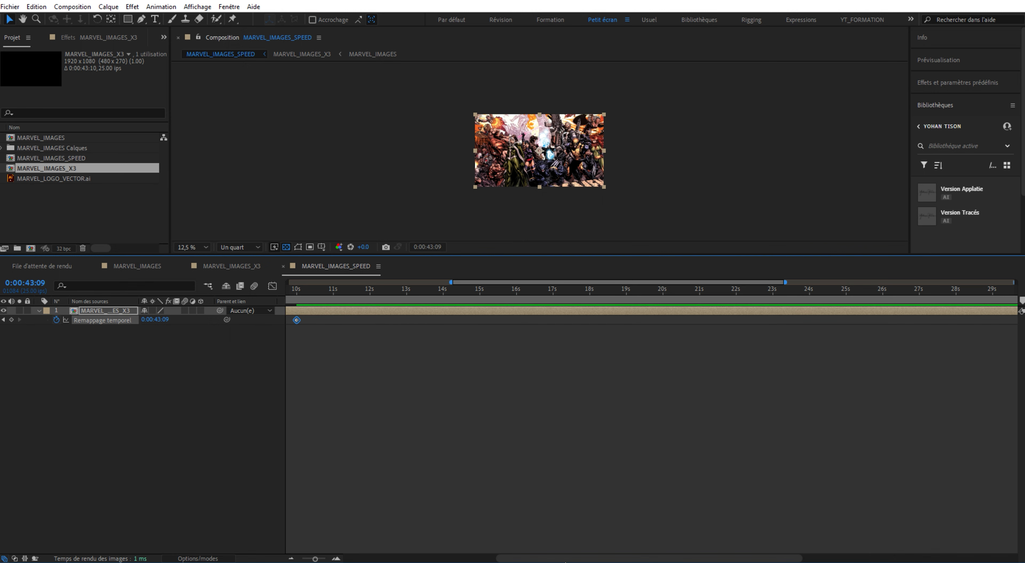
{"action": "left_click_drag", "start_coordinate": [565, 558], "coordinate": [413, 559]}
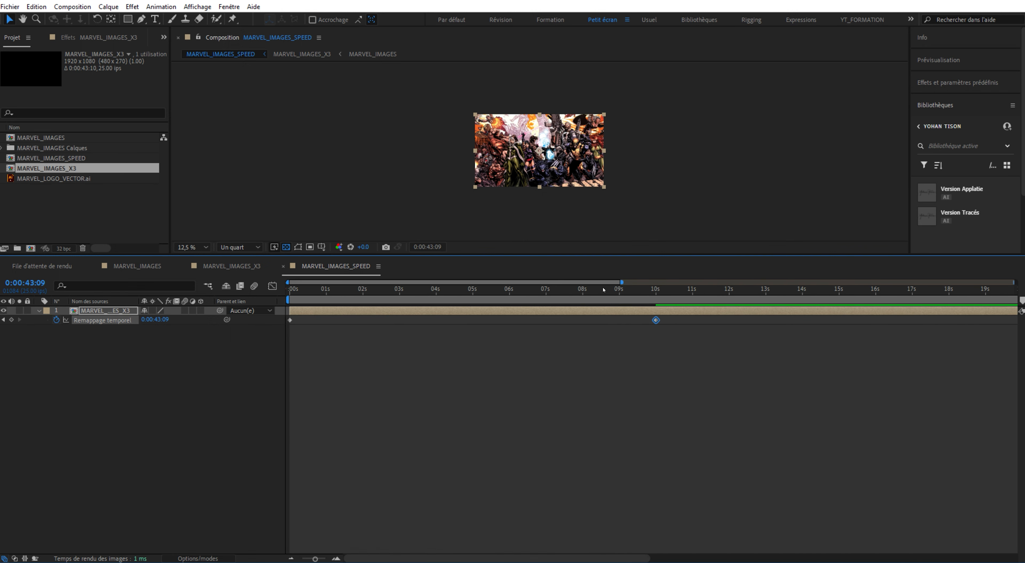
Look over the MARVEL_IMAGES_X3 composition, return to MARVEL_IMAGES_SPEED and scrub the frames just before 0:00:10:00
{"action": "left_click", "coordinate": [231, 266]}
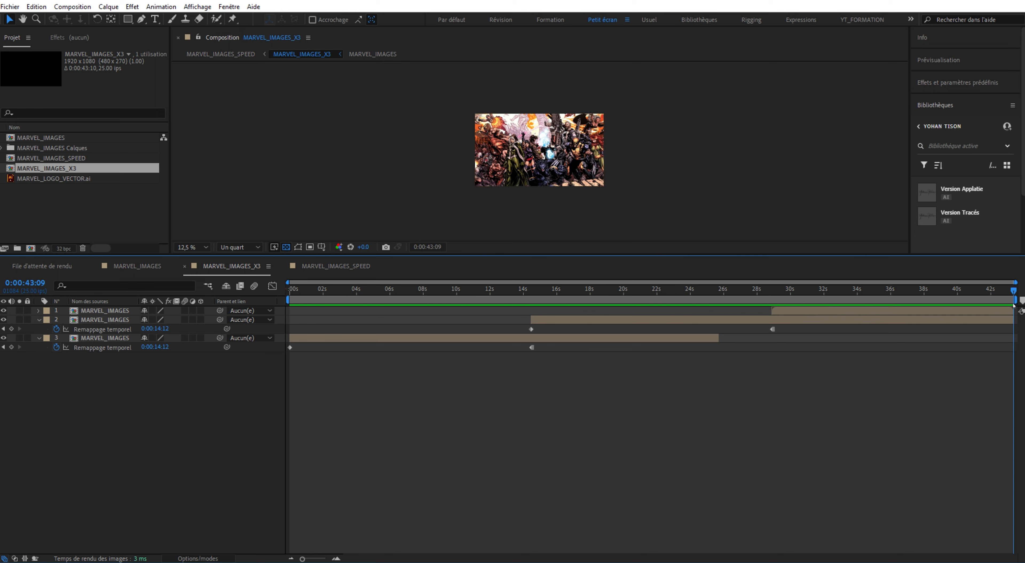
{"action": "left_click", "coordinate": [322, 267]}
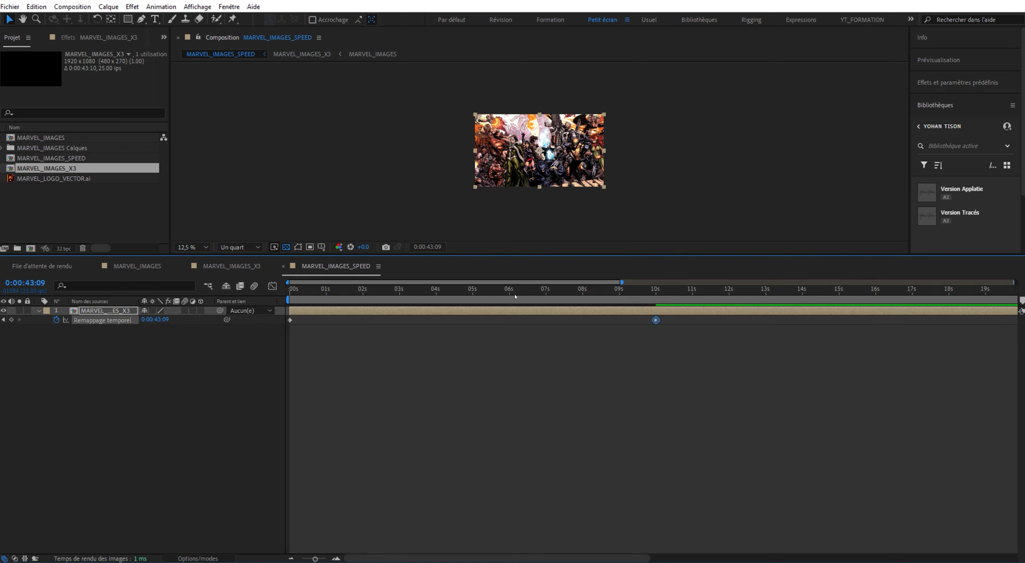
{"action": "left_click", "coordinate": [656, 293]}
{"action": "left_click_drag", "start_coordinate": [657, 293], "coordinate": [618, 299]}
Show the time remapping curve in the graph editor and apply Easy Ease to its first keyframe
{"action": "left_click", "coordinate": [874, 433]}
{"action": "left_click_drag", "start_coordinate": [874, 434], "coordinate": [268, 314]}
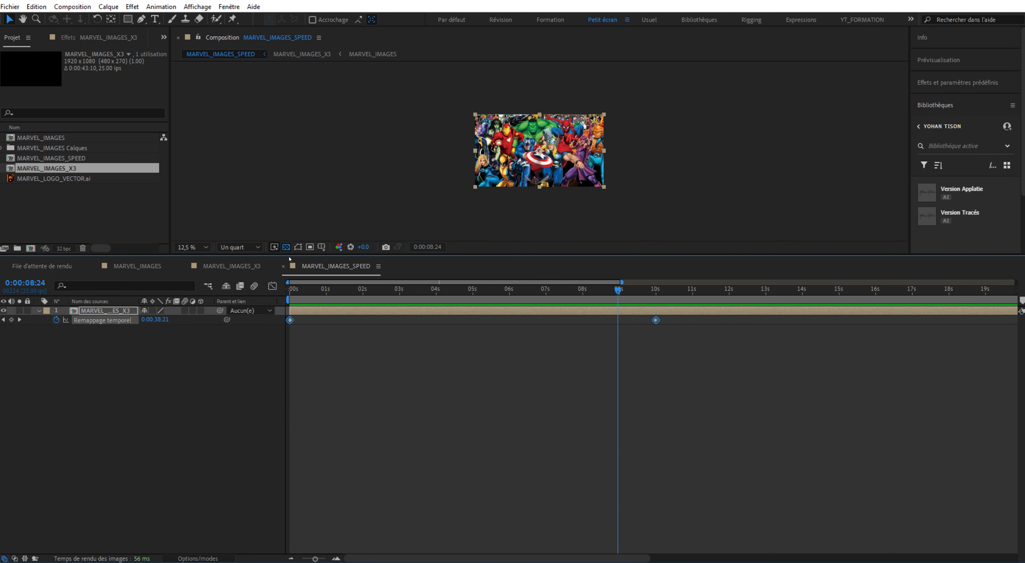
{"action": "left_click", "coordinate": [272, 286]}
{"action": "left_click_drag", "start_coordinate": [382, 422], "coordinate": [280, 480]}
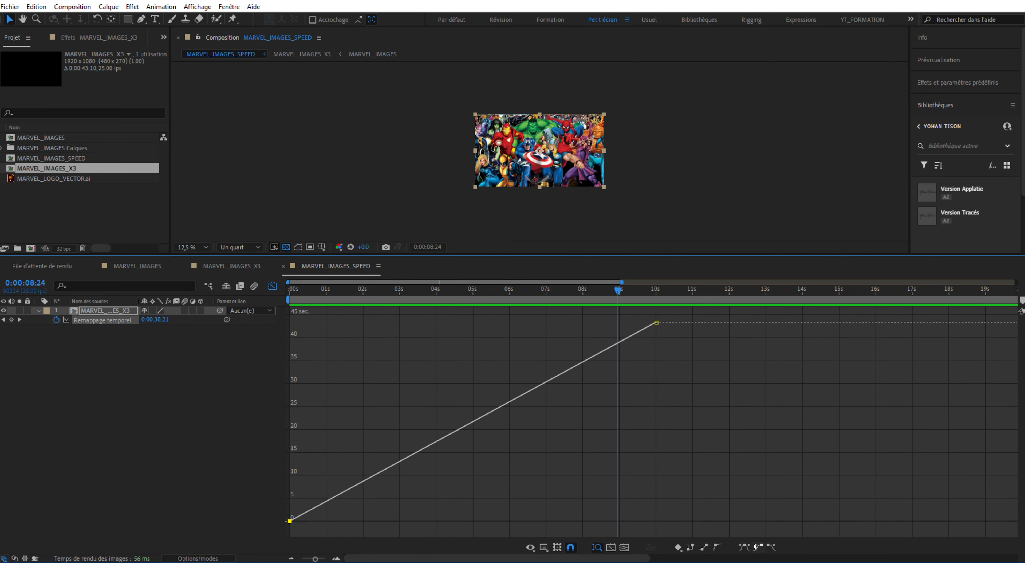
{"action": "left_click", "coordinate": [744, 547]}
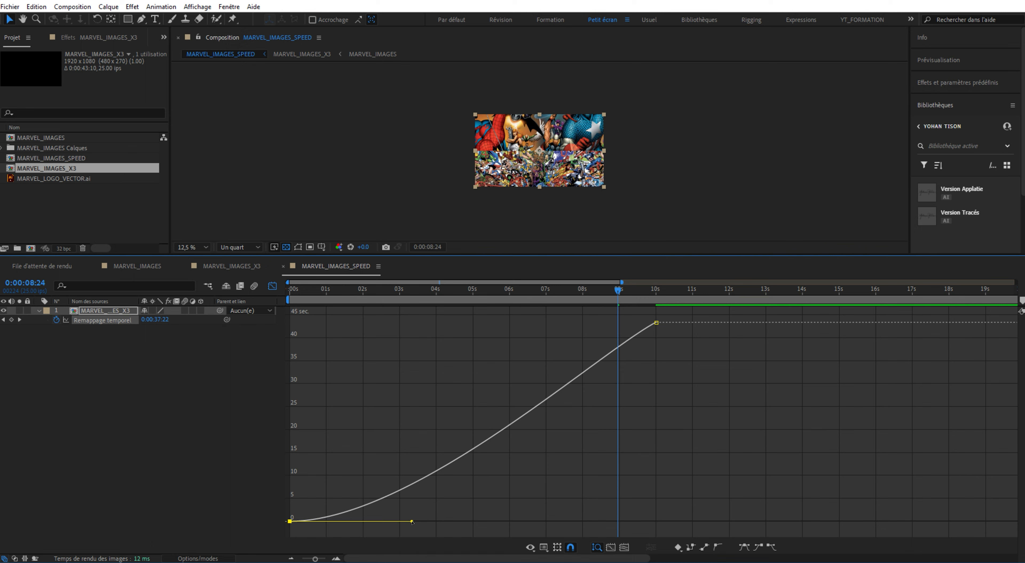
Lengthen the first keyframe's outgoing influence handle to about the 8-second mark and close the graph editor
{"action": "left_click_drag", "start_coordinate": [412, 523], "coordinate": [660, 525]}
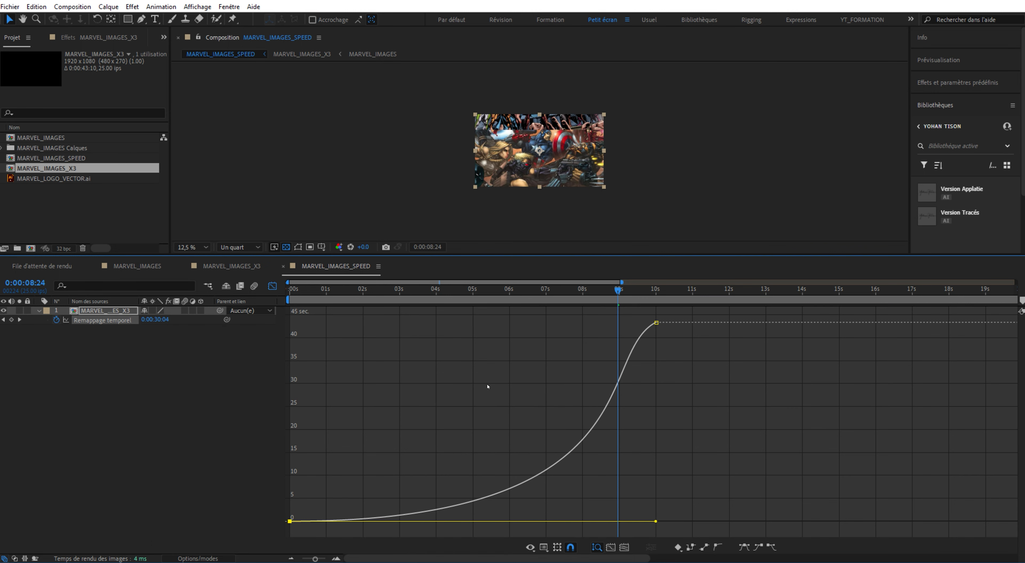
{"action": "key", "text": "Home"}
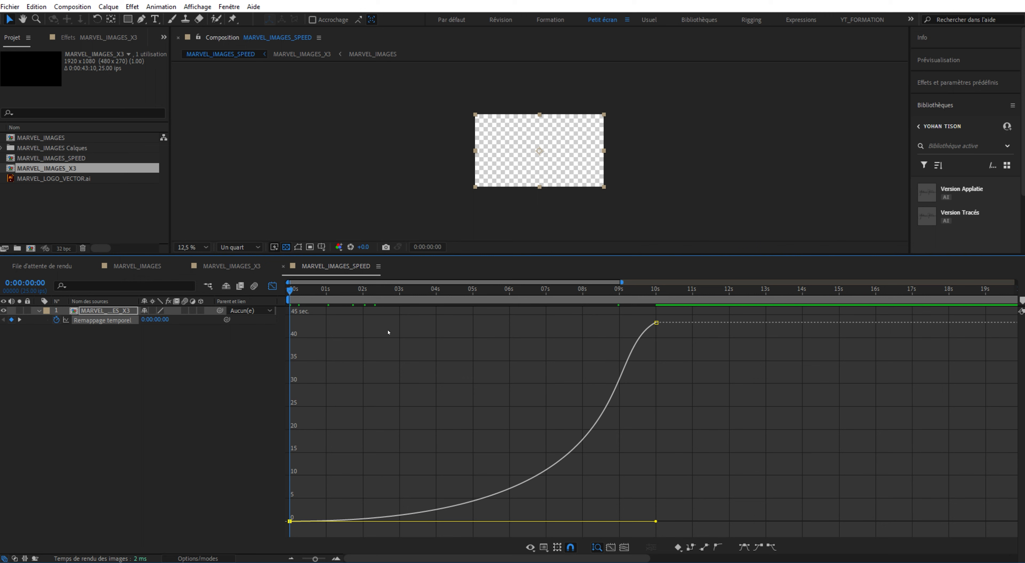
{"action": "left_click_drag", "start_coordinate": [657, 522], "coordinate": [584, 523]}
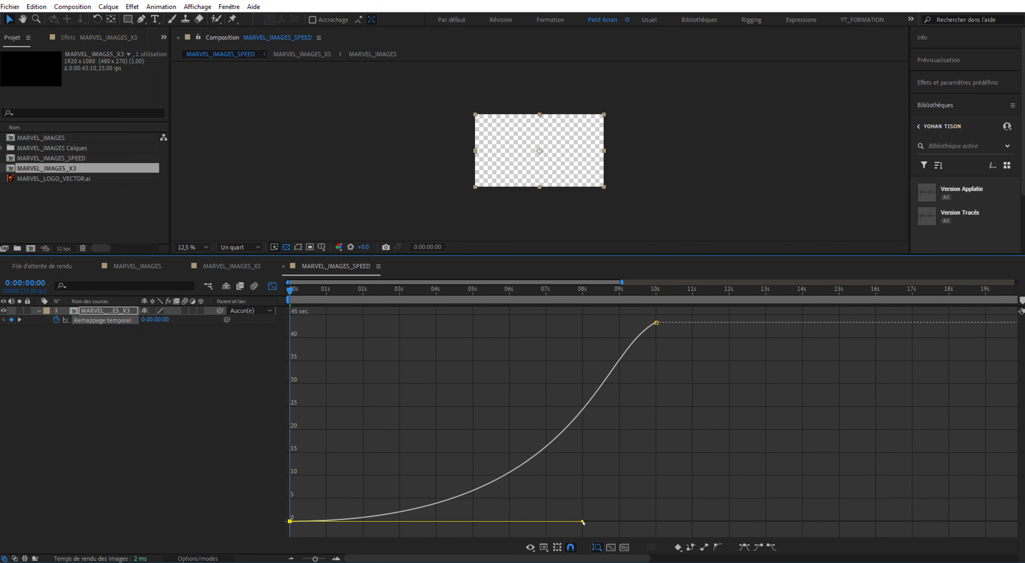
{"action": "left_click", "coordinate": [272, 286]}
Preview the accelerating image sequence, enlarging the composition view to 25% and heightening the viewer to inspect frames around 0:00:06:11
{"action": "key", "text": "space"}
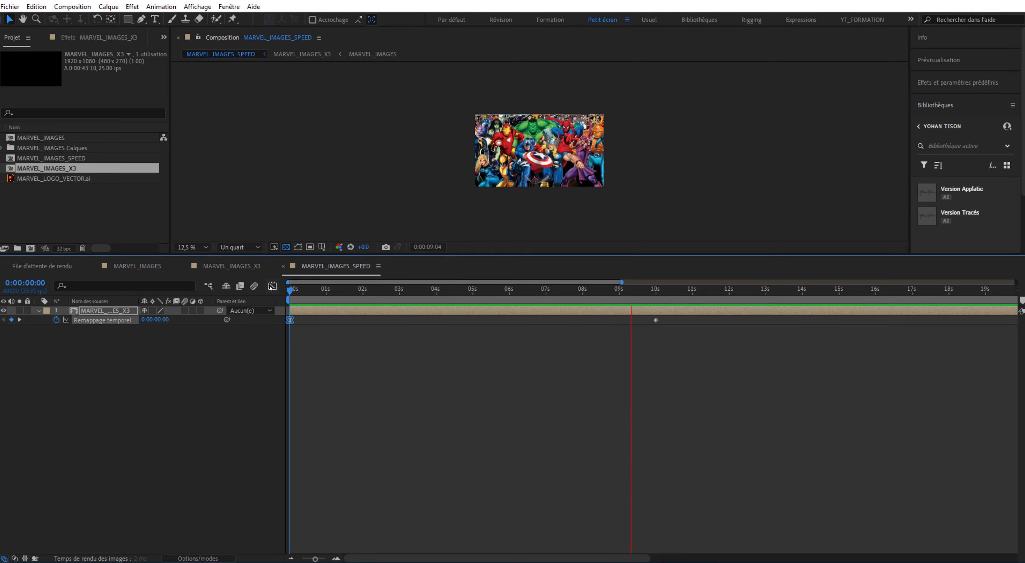
{"action": "key", "text": "space"}
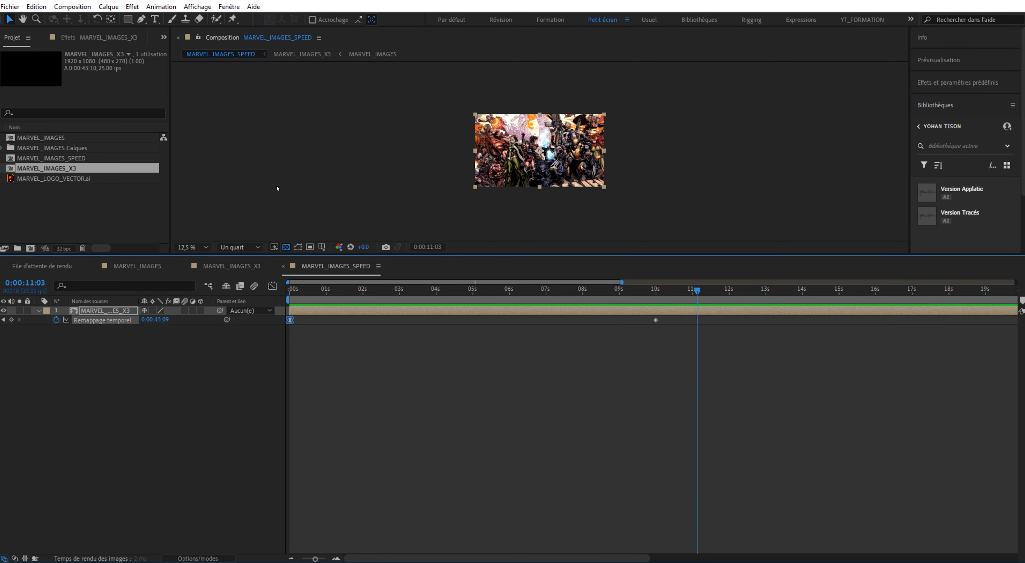
{"action": "left_click_drag", "start_coordinate": [698, 288], "coordinate": [352, 279]}
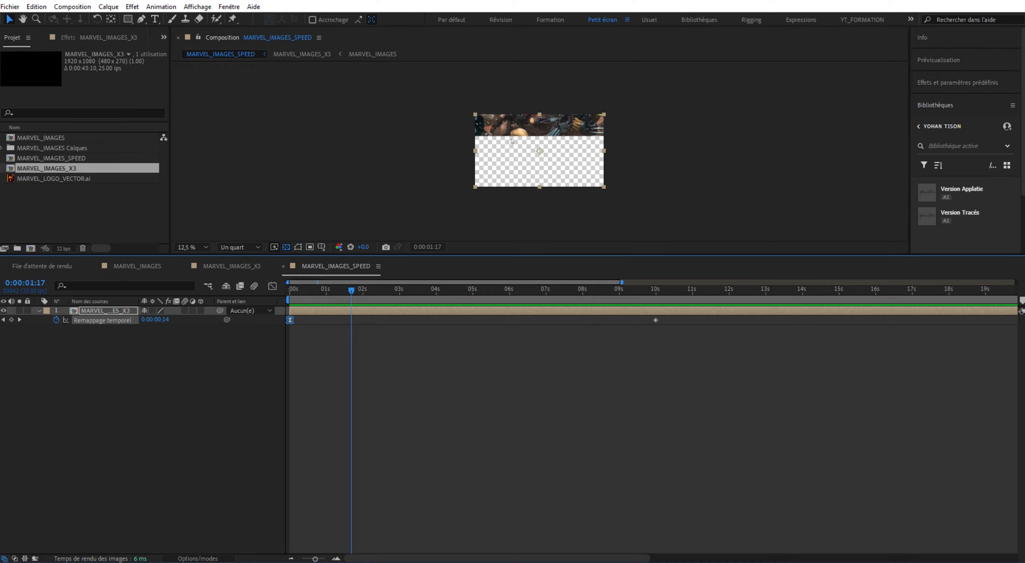
{"action": "key", "text": "period"}
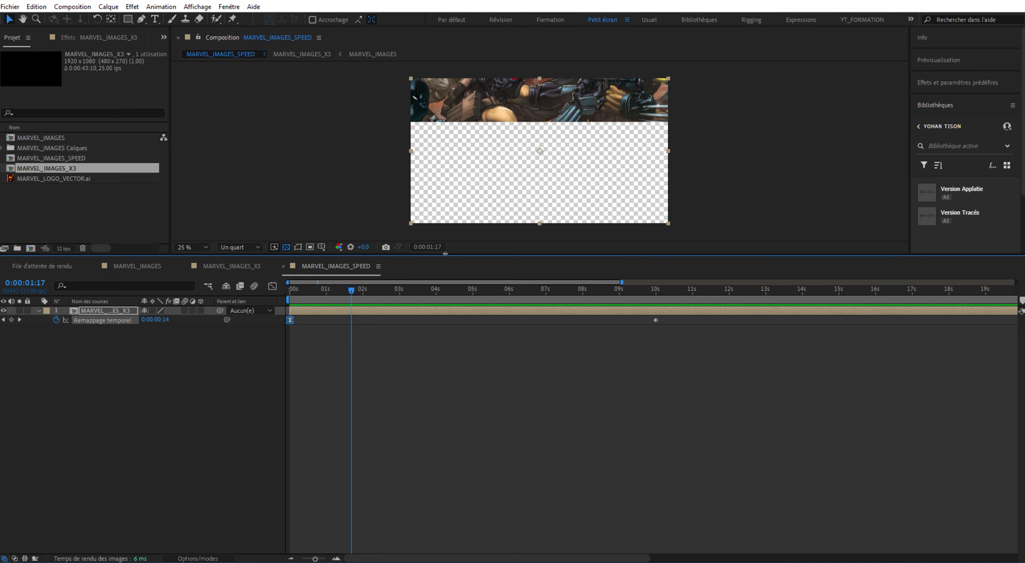
{"action": "left_click_drag", "start_coordinate": [445, 253], "coordinate": [445, 334]}
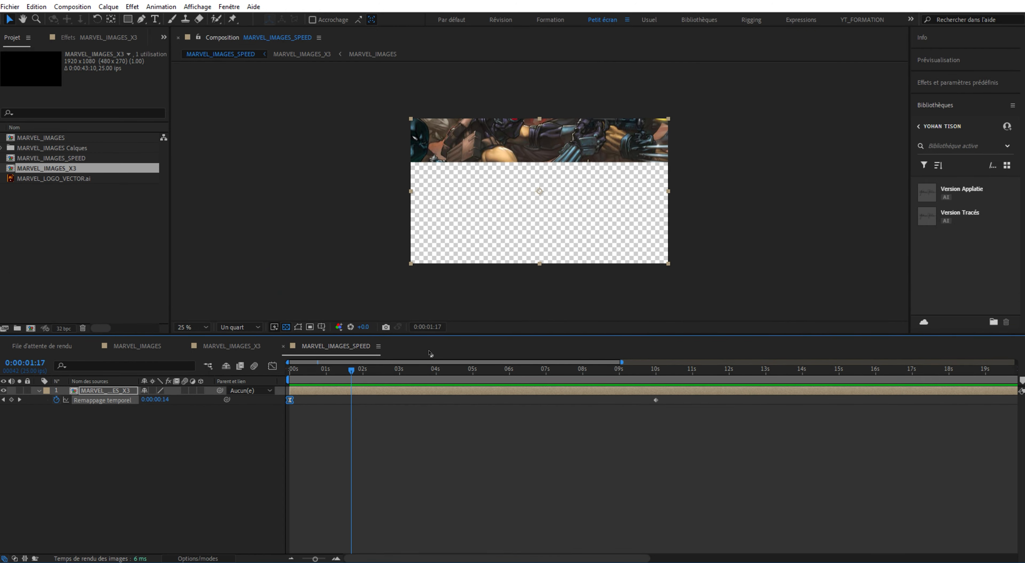
{"action": "key", "text": "space"}
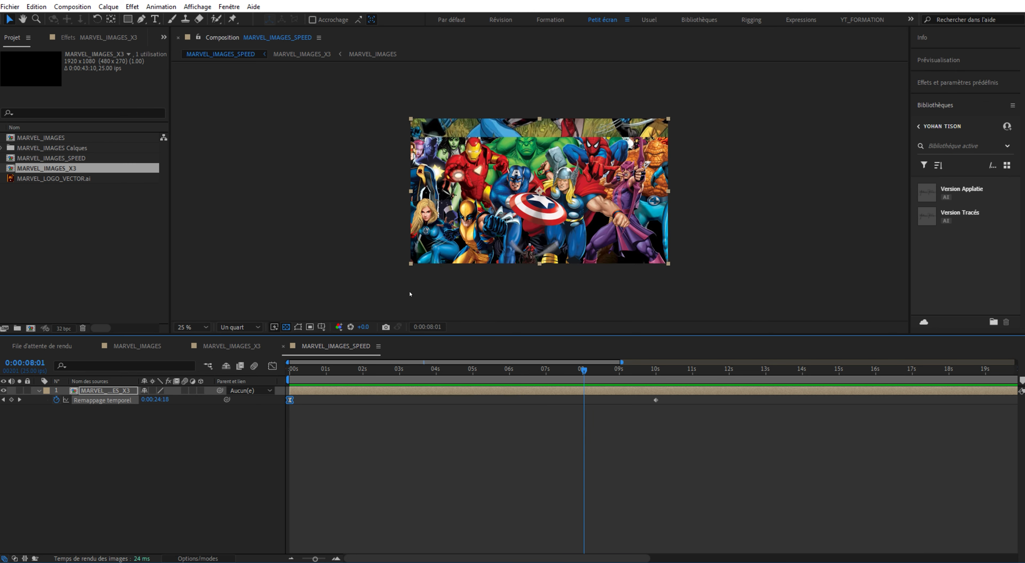
{"action": "left_click", "coordinate": [524, 369]}
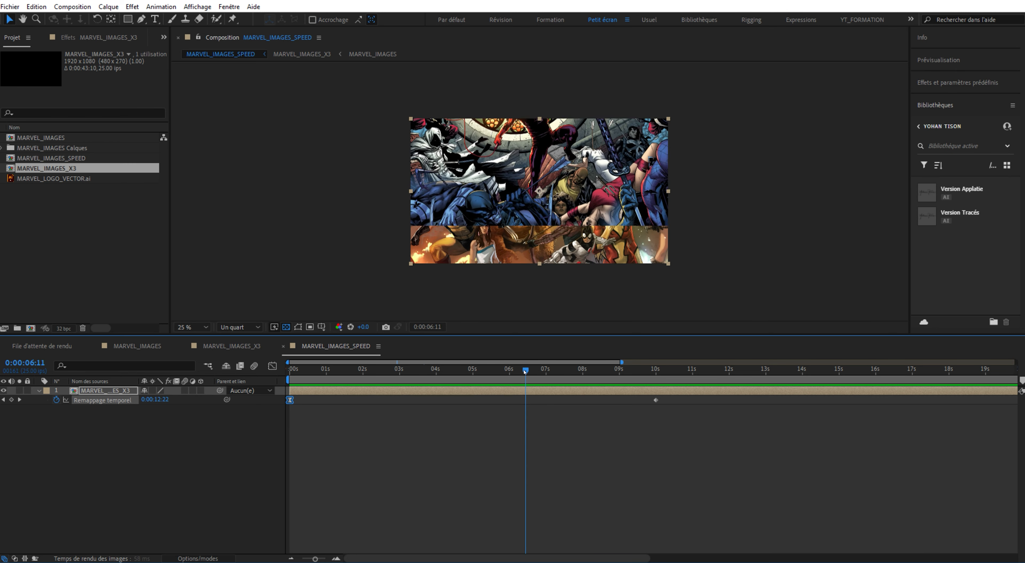
Enable motion blur on all the Img layers in MARVEL_IMAGES and review the blurred sequence in MARVEL_IMAGES_SPEED
{"action": "left_click", "coordinate": [119, 348]}
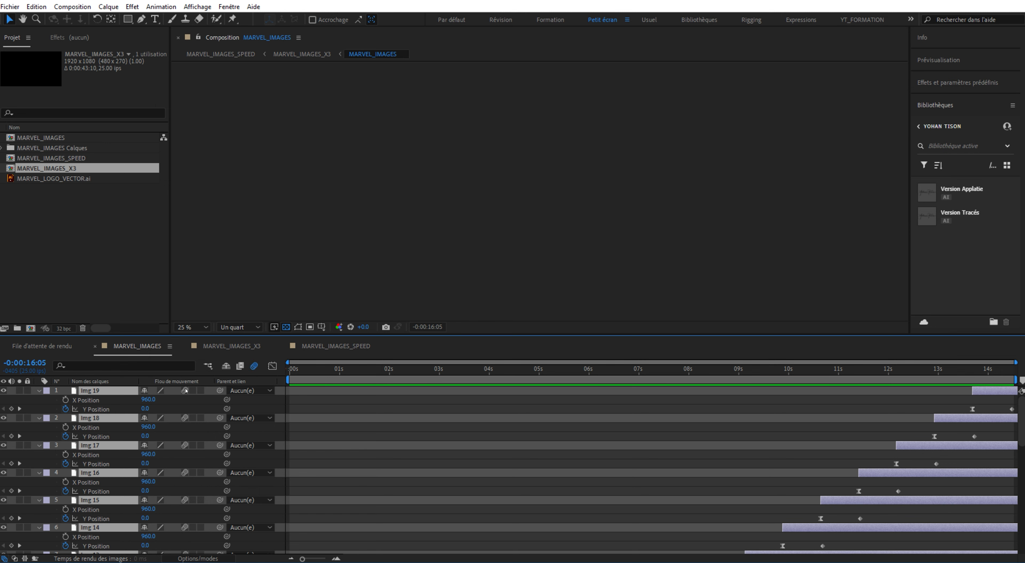
{"action": "left_click", "coordinate": [185, 390]}
{"action": "left_click", "coordinate": [321, 346]}
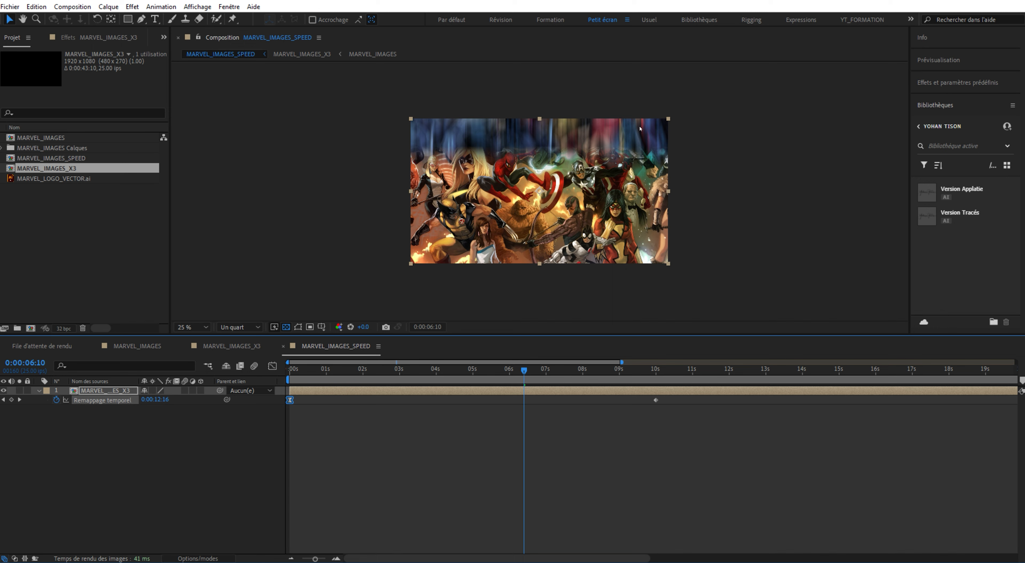
{"action": "left_click_drag", "start_coordinate": [446, 371], "coordinate": [290, 371]}
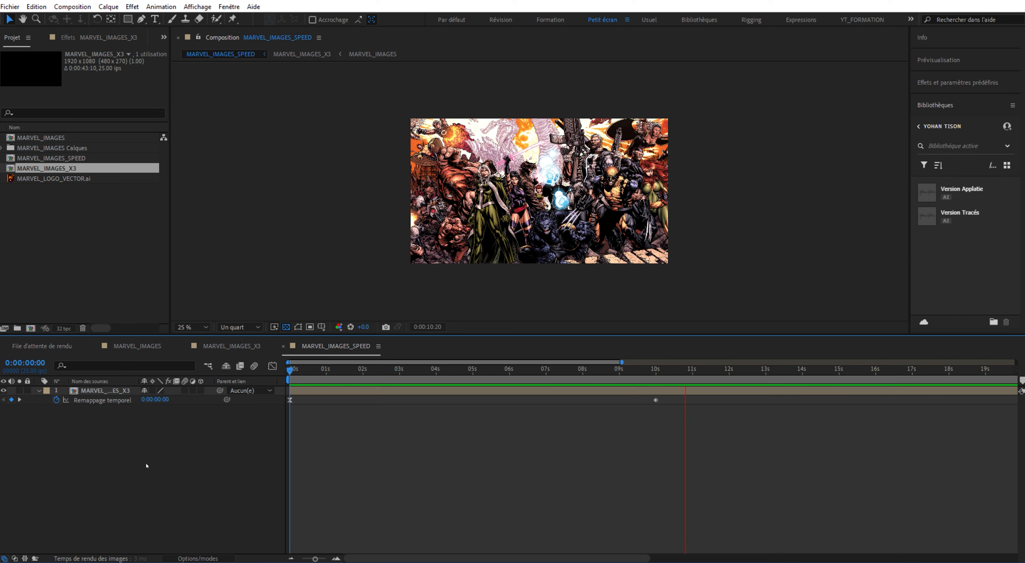
{"action": "left_click_drag", "start_coordinate": [516, 362], "coordinate": [542, 363]}
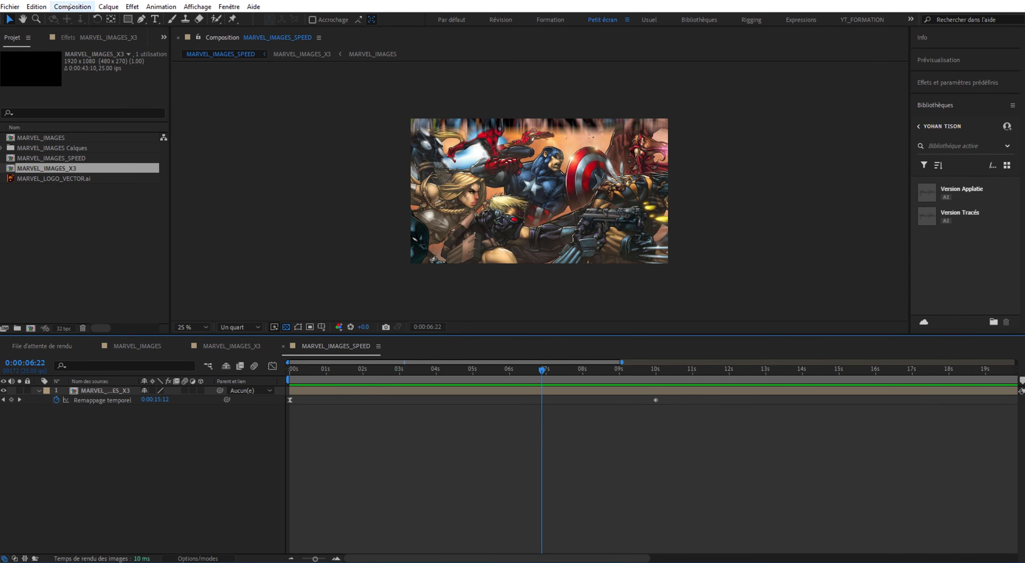
Set the motion blur shutter angle of the MARVEL_IMAGES_SPEED composition to 320° in its advanced settings
{"action": "left_click", "coordinate": [70, 7]}
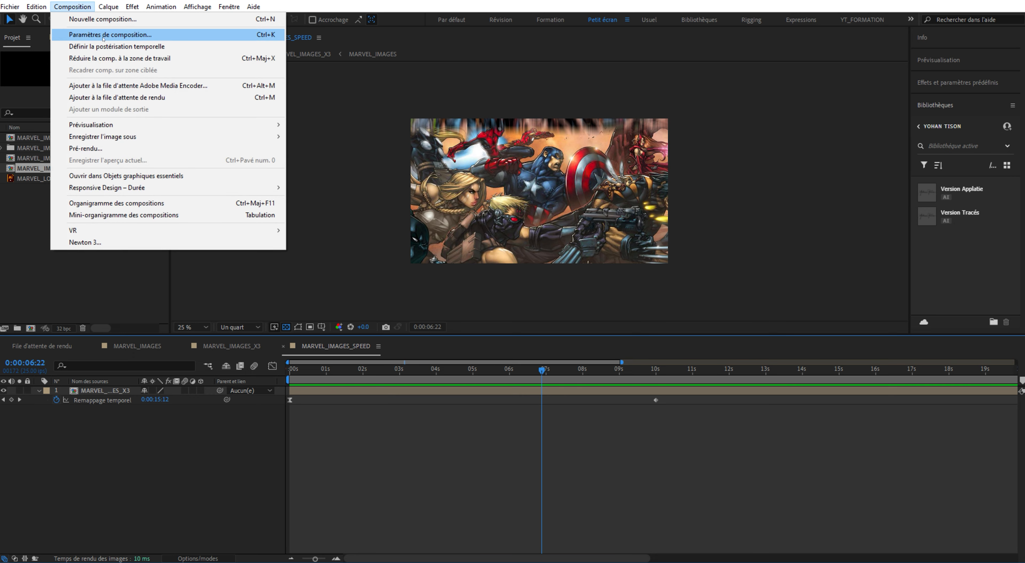
{"action": "left_click", "coordinate": [101, 35]}
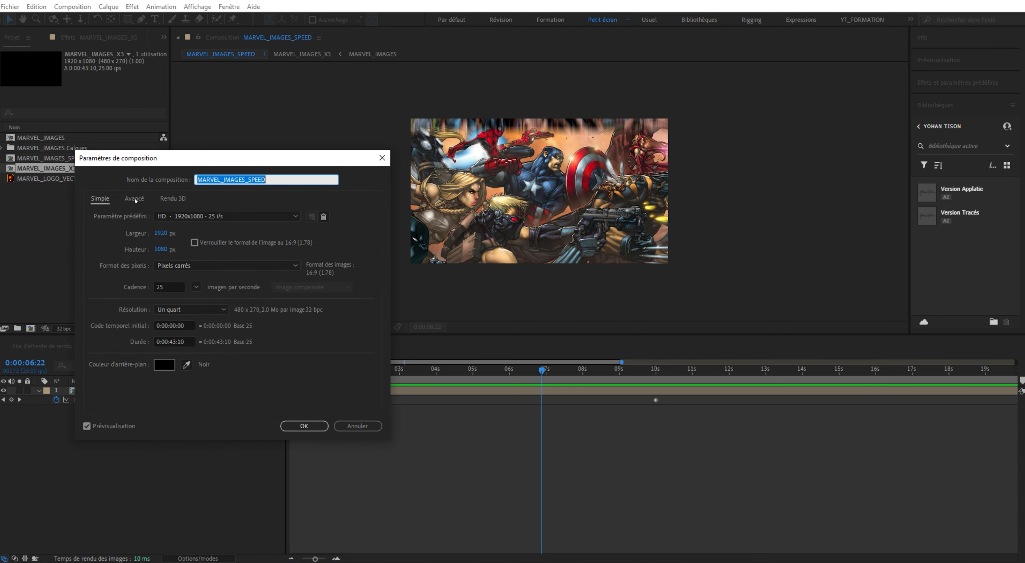
{"action": "left_click", "coordinate": [135, 199]}
{"action": "left_click_drag", "start_coordinate": [230, 159], "coordinate": [850, 122]}
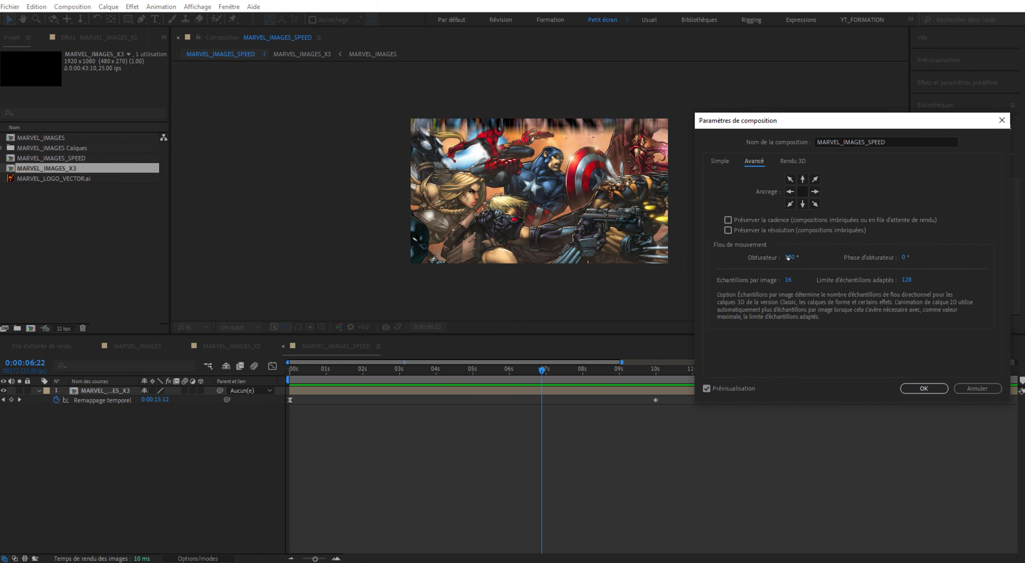
{"action": "left_click", "coordinate": [788, 258]}
{"action": "type", "text": "320"}
{"action": "key", "text": "Tab"}
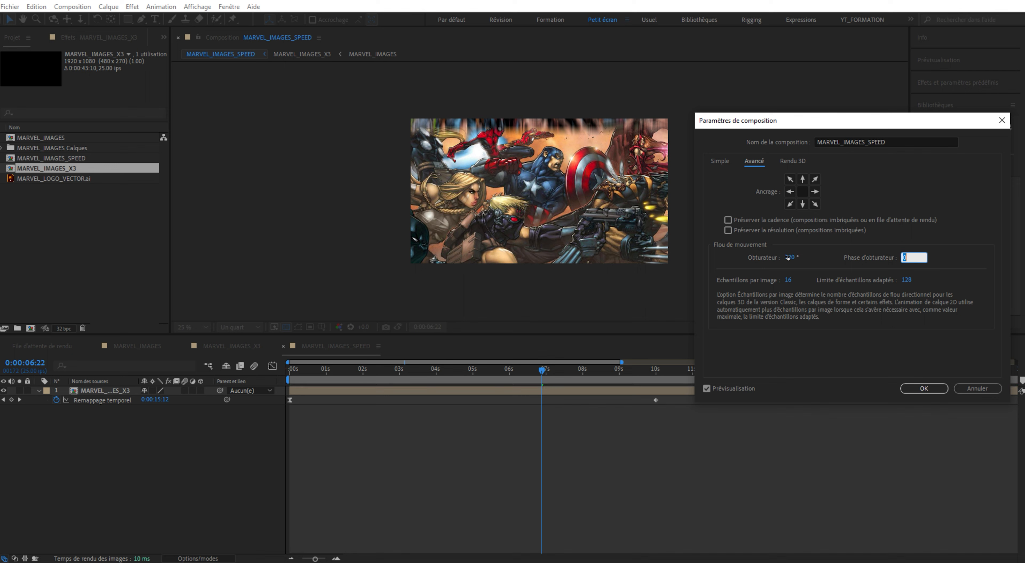
{"action": "left_click", "coordinate": [944, 384]}
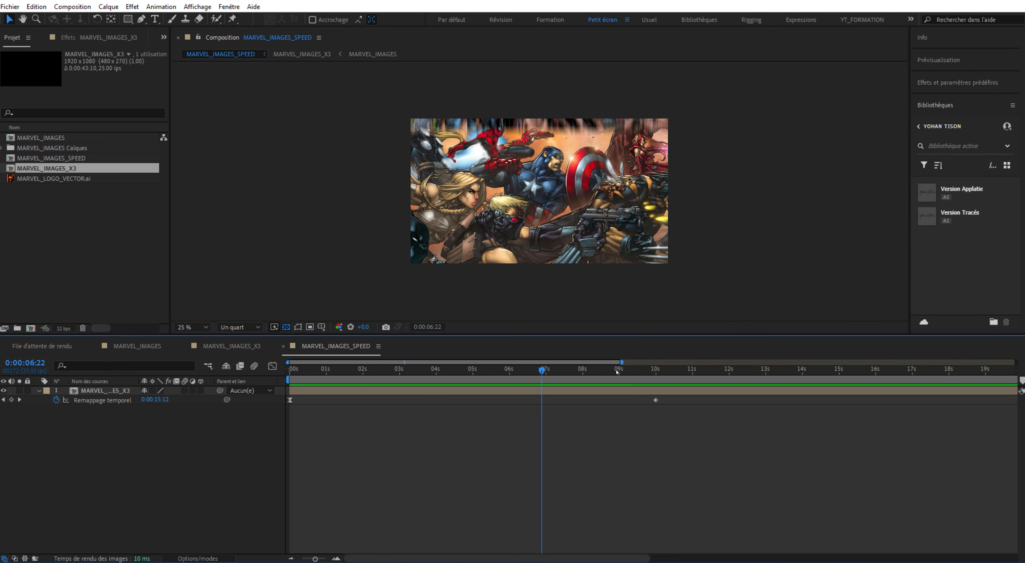
{"action": "mouse_move", "coordinate": [616, 373]}
{"action": "left_mouse_down"}
{"action": "mouse_move", "coordinate": [542, 370]}
{"action": "mouse_move", "coordinate": [628, 371]}
{"action": "left_mouse_up"}
Set the motion blur shutter angle of the MARVEL_IMAGES composition to 320° and scrub its timeline to check the blur
{"action": "left_click", "coordinate": [137, 346]}
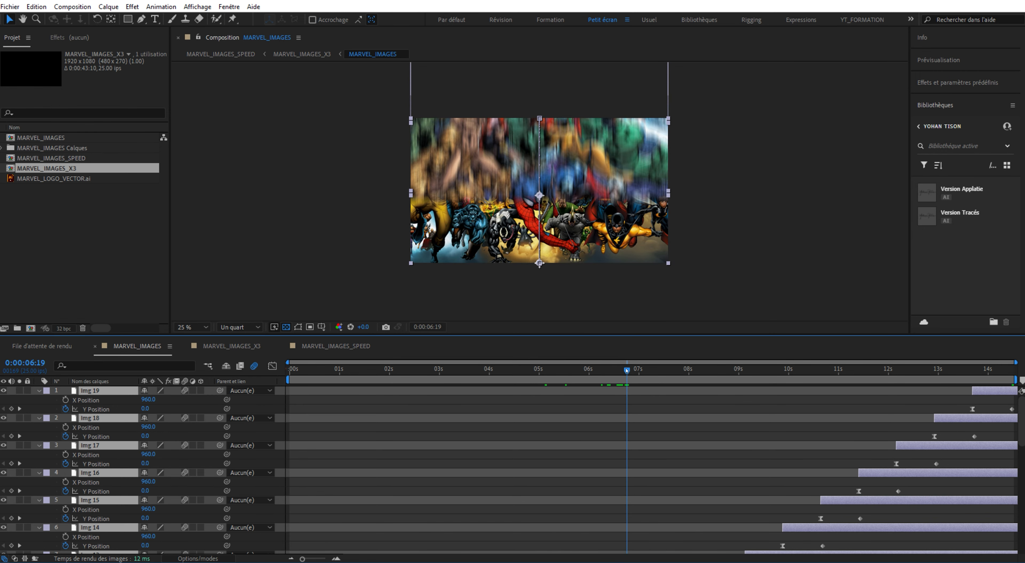
{"action": "key", "text": "ctrl+k"}
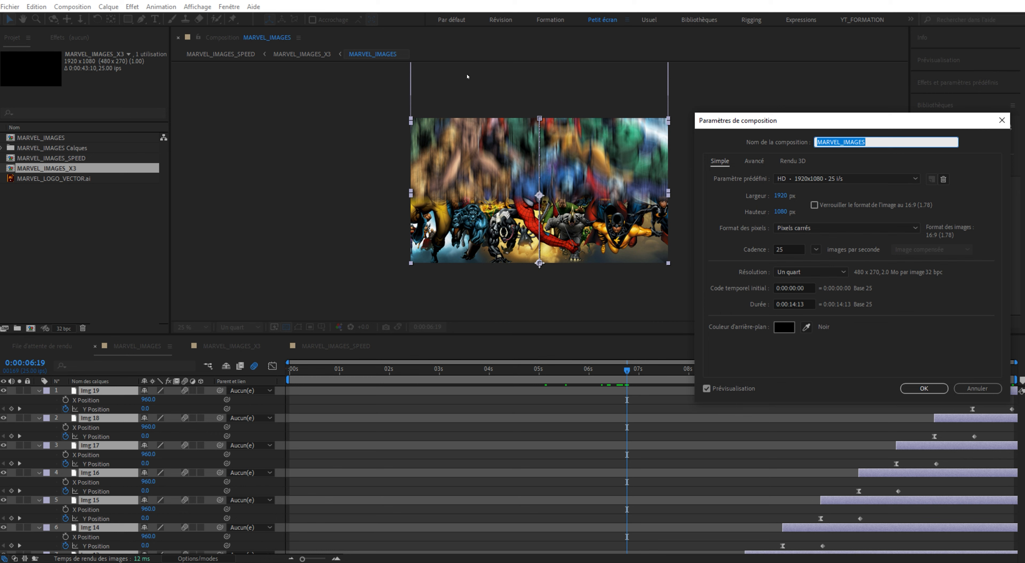
{"action": "left_click", "coordinate": [748, 159]}
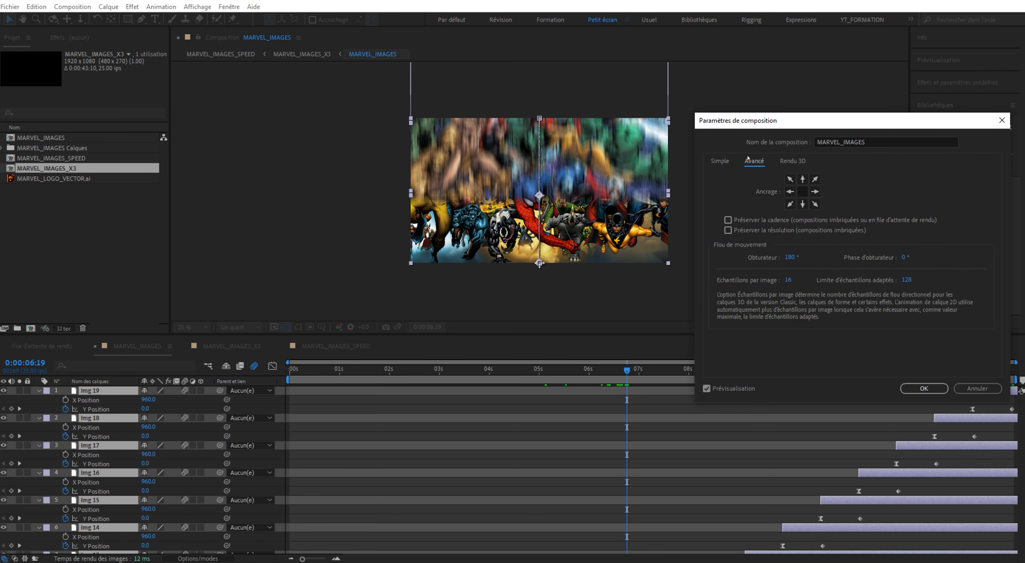
{"action": "left_click", "coordinate": [790, 258]}
{"action": "type", "text": "320"}
{"action": "key", "text": "Tab"}
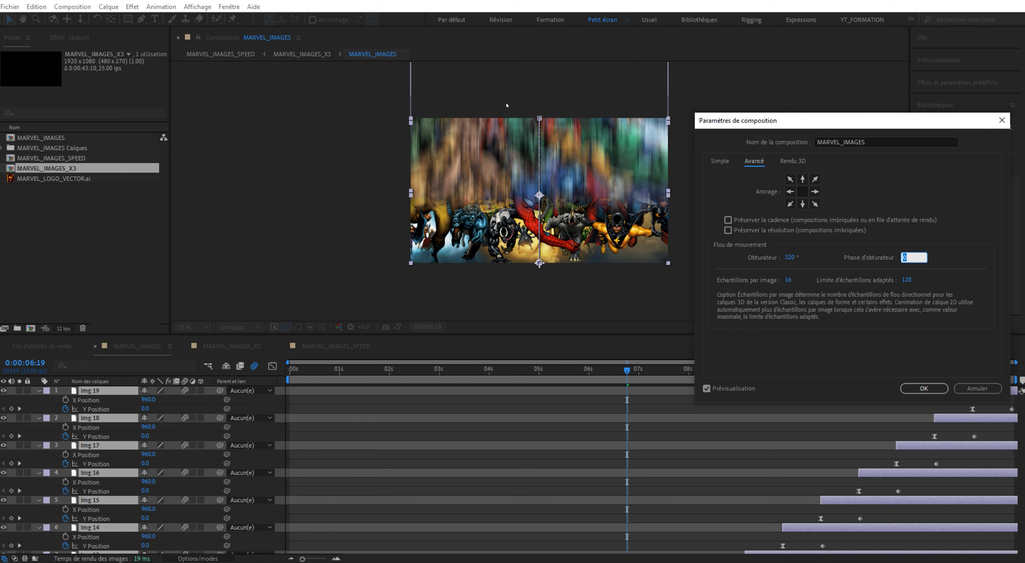
{"action": "left_click", "coordinate": [786, 256]}
{"action": "left_click_drag", "start_coordinate": [786, 280], "coordinate": [796, 280]}
{"action": "left_click", "coordinate": [924, 388]}
{"action": "left_click_drag", "start_coordinate": [628, 371], "coordinate": [779, 376]}
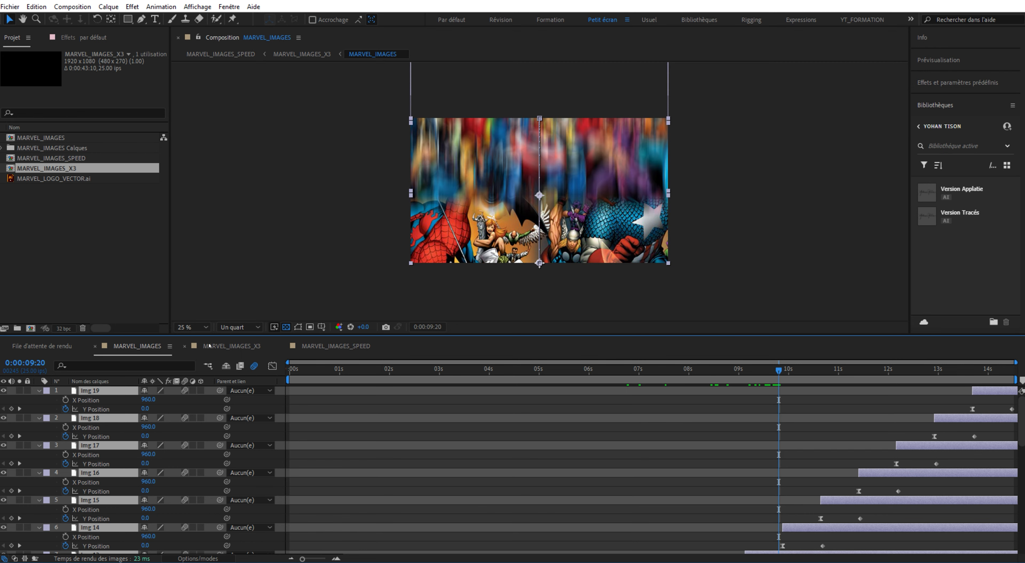
Play the MARVEL_IMAGES_SPEED composition from the beginning to review the stronger motion blur
{"action": "left_click", "coordinate": [336, 346]}
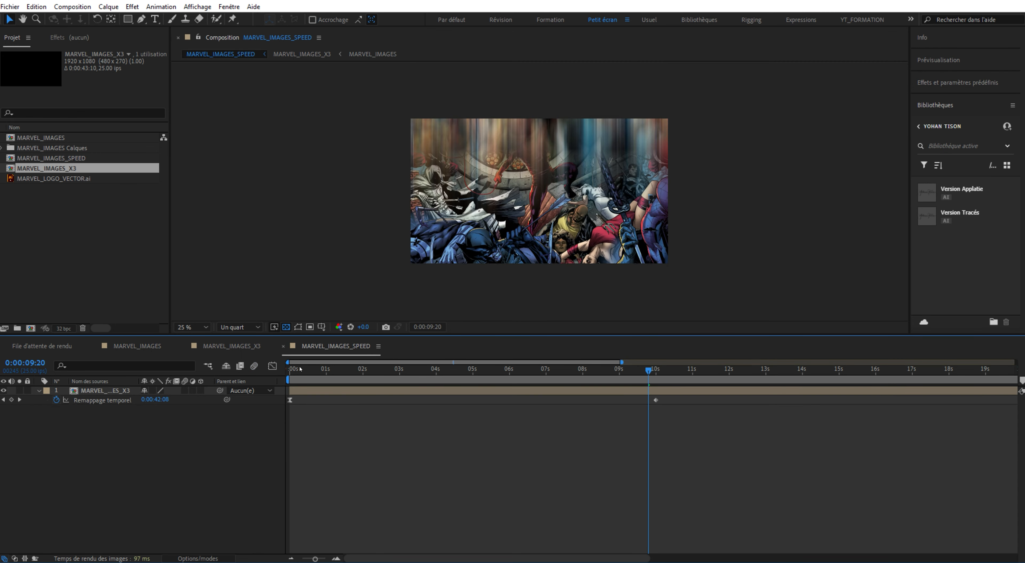
{"action": "key", "text": "Home"}
{"action": "key", "text": "space"}
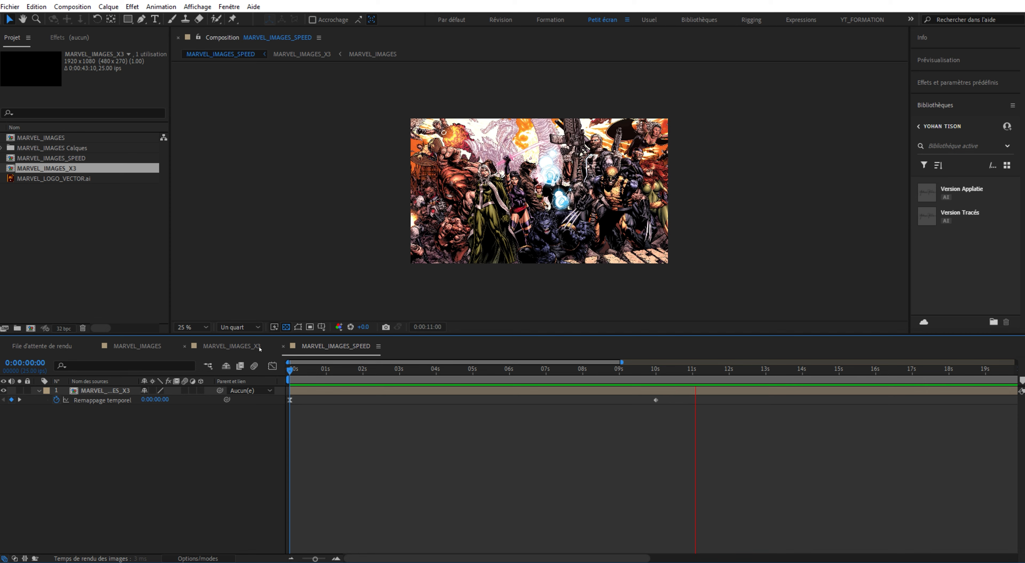
{"action": "left_click_drag", "start_coordinate": [403, 370], "coordinate": [276, 330]}
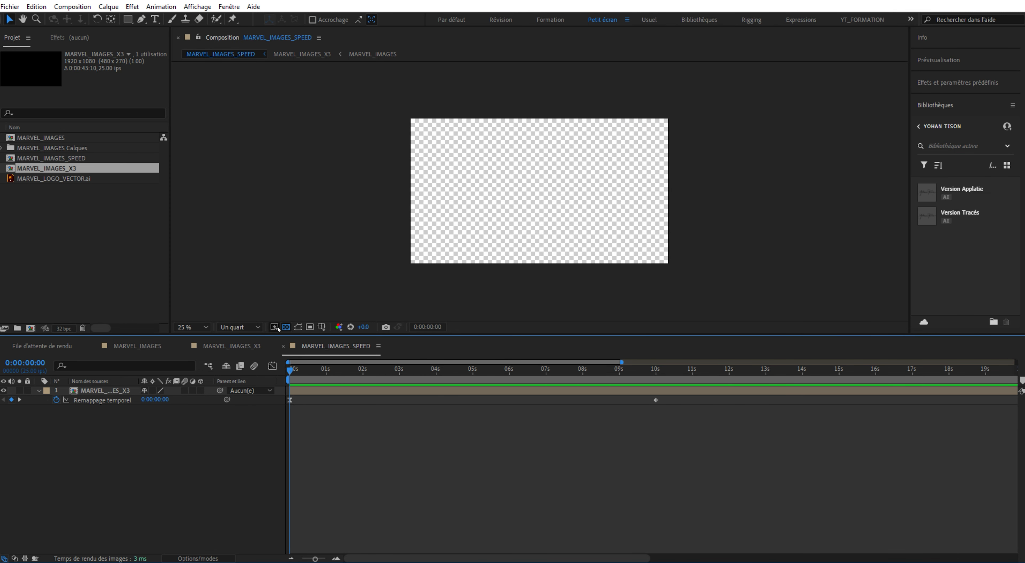
Check the MARVEL_LOGO_VECTOR.ai item in the project and move the current time to the final remapping keyframe at 0:00:10:00
{"action": "left_click", "coordinate": [107, 269]}
{"action": "left_click", "coordinate": [49, 179]}
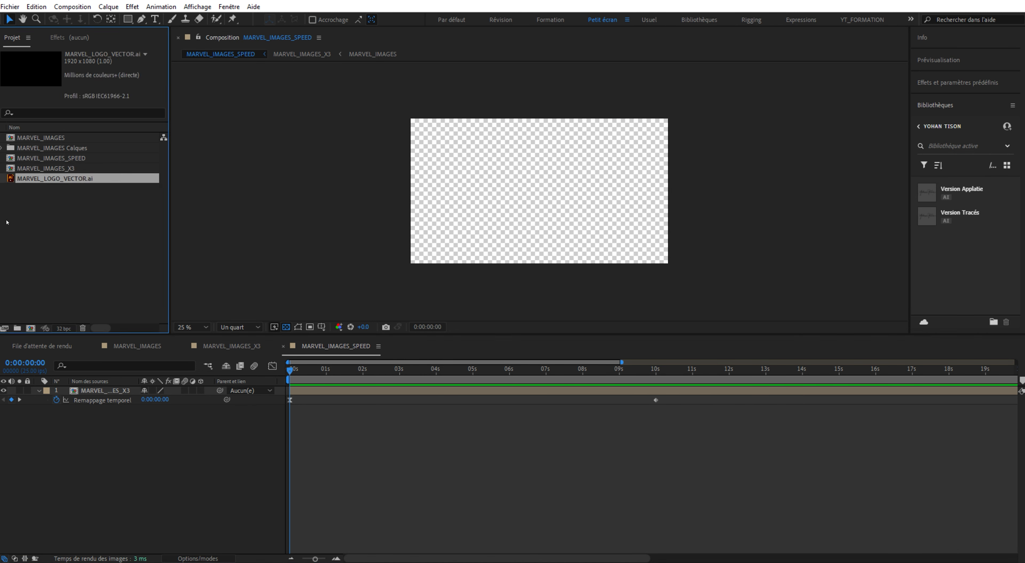
{"action": "left_click", "coordinate": [103, 273]}
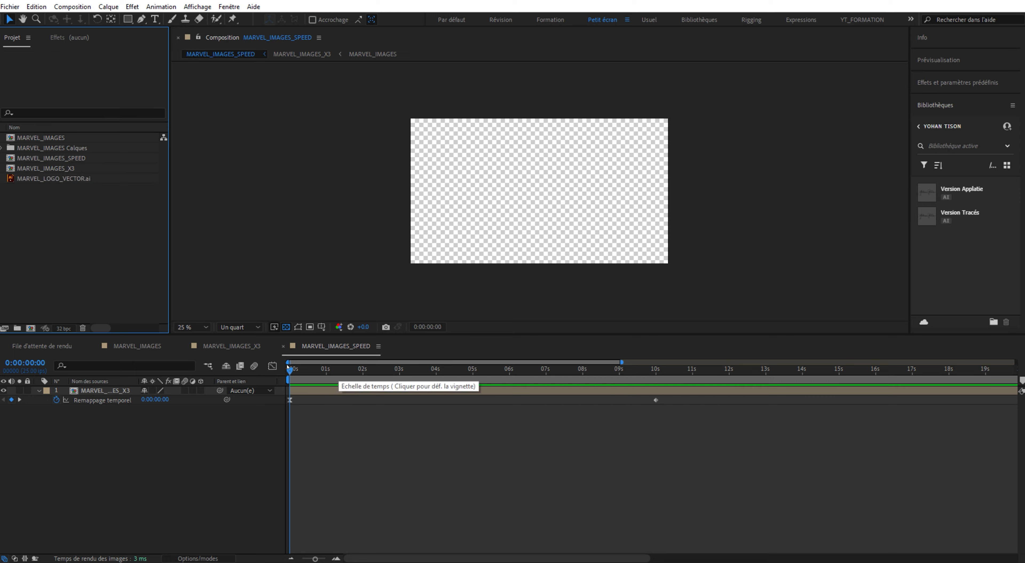
{"action": "left_click", "coordinate": [654, 369]}
{"action": "left_click_drag", "start_coordinate": [654, 367], "coordinate": [656, 364]}
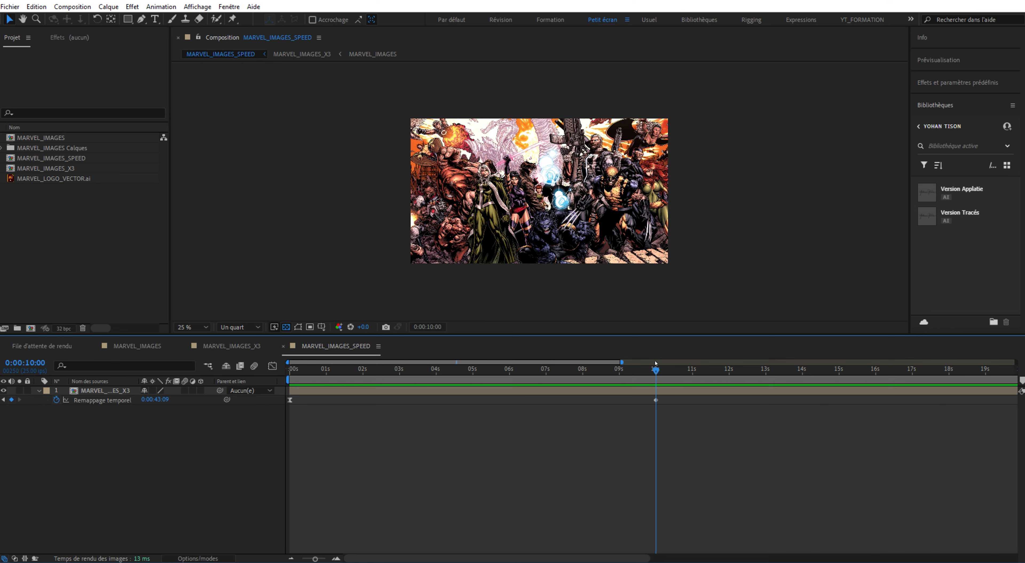
Extend the work area of MARVEL_IMAGES_SPEED to 0:00:12:00, trim the composition to it, and return the current time to the start
{"action": "key", "text": "n"}
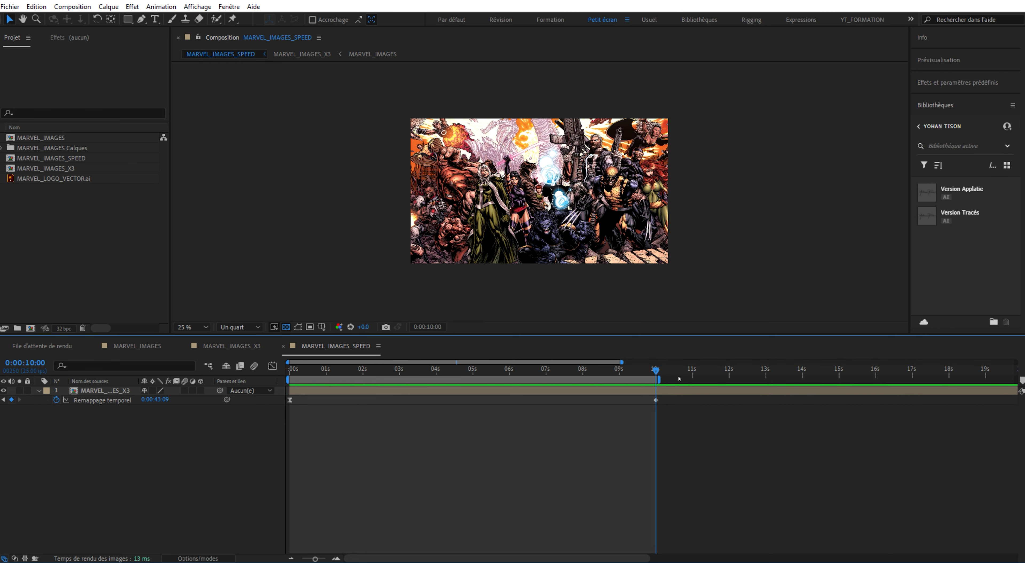
{"action": "left_click", "coordinate": [730, 370]}
{"action": "left_click_drag", "start_coordinate": [655, 377], "coordinate": [729, 378]}
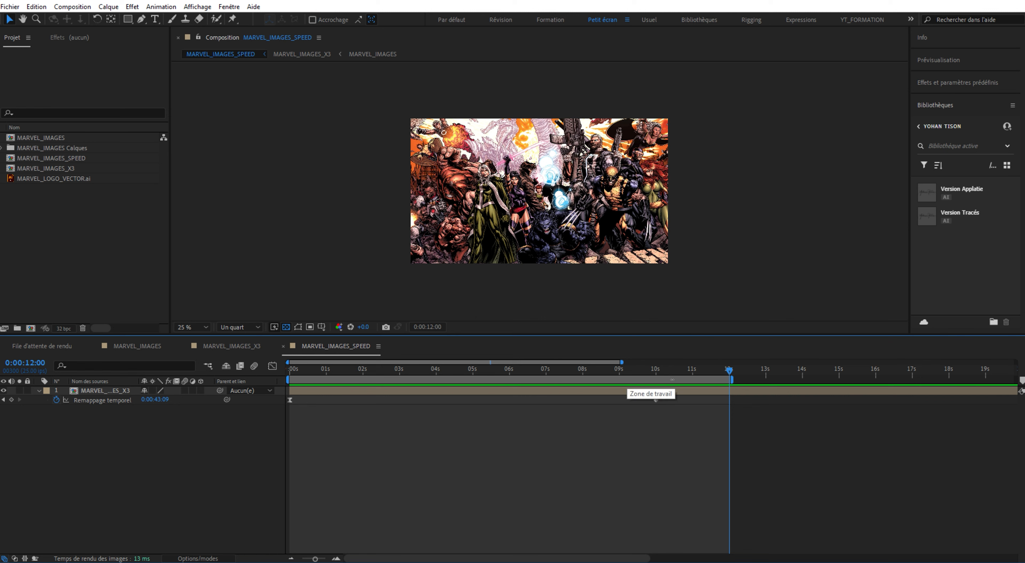
{"action": "right_click", "coordinate": [556, 379]}
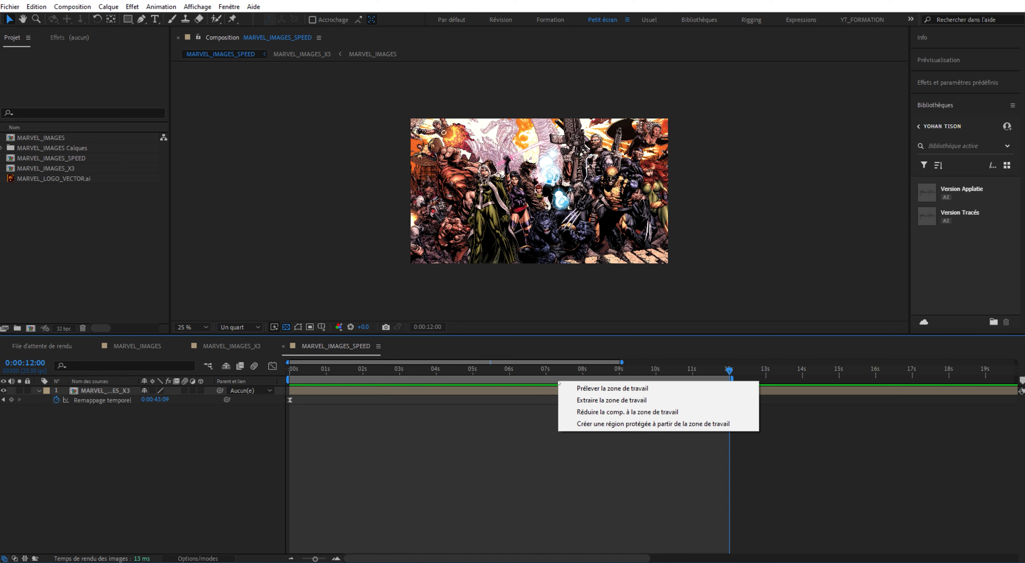
{"action": "left_click", "coordinate": [597, 411]}
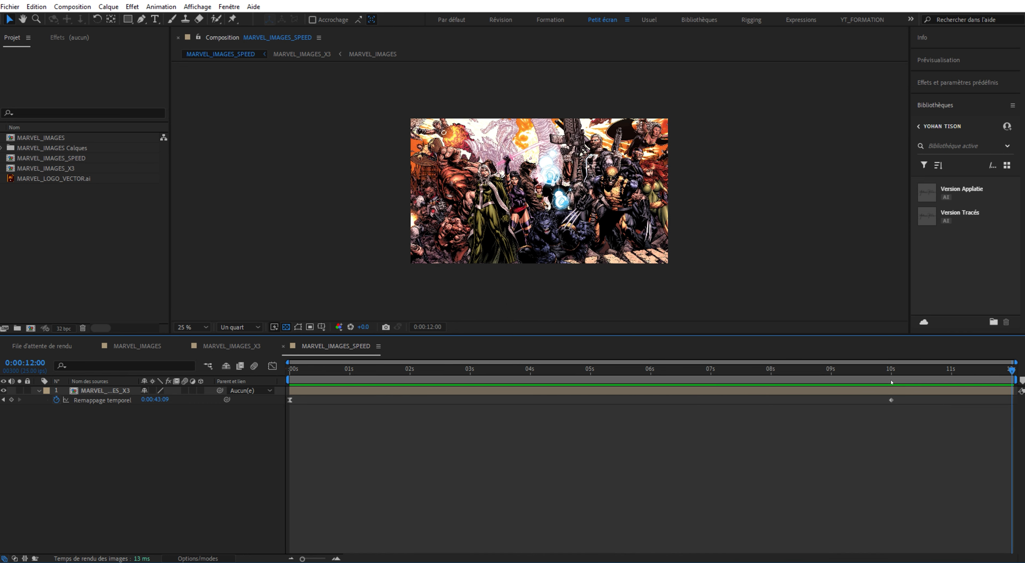
{"action": "key", "text": "space"}
{"action": "left_click_drag", "start_coordinate": [594, 370], "coordinate": [218, 325]}
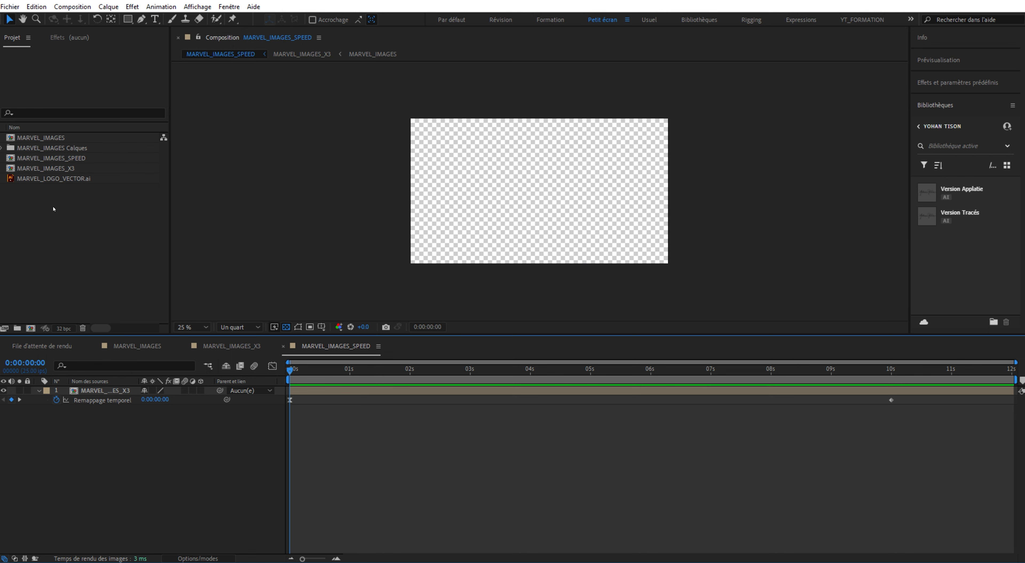
Create a new 1920x1080, 25 fps composition named MARVEL LOGO with a duration of 0:00:12:00
{"action": "left_click", "coordinate": [43, 219]}
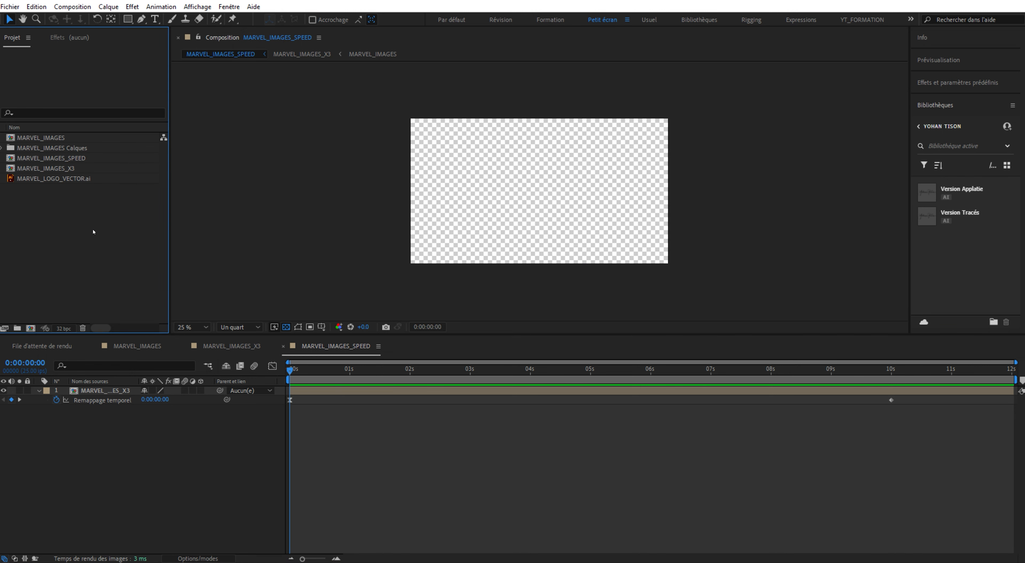
{"action": "key", "text": "ctrl+n"}
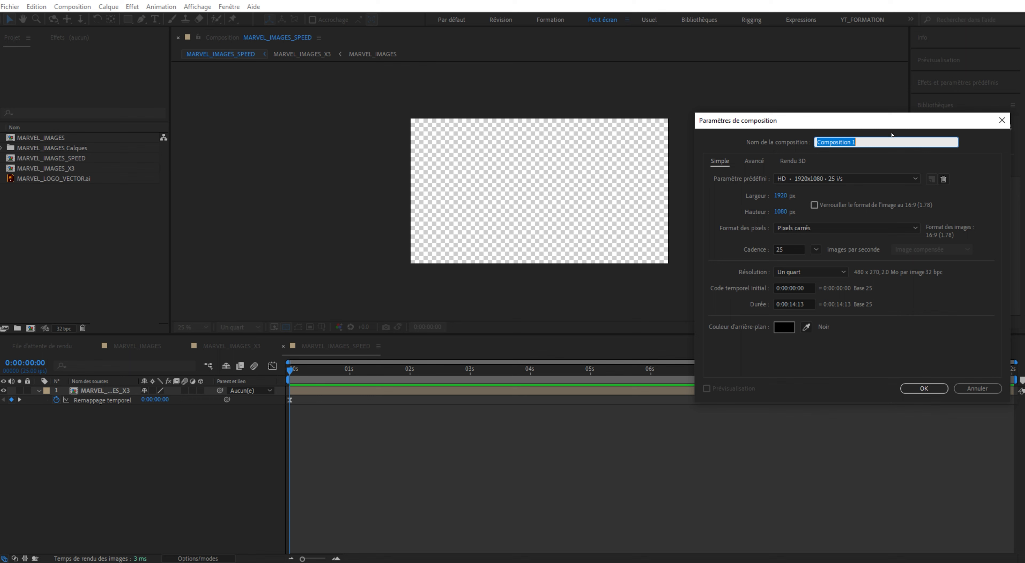
{"action": "type", "text": "MARVEL LOGO"}
{"action": "left_click", "coordinate": [792, 304]}
{"action": "type", "text": "1200"}
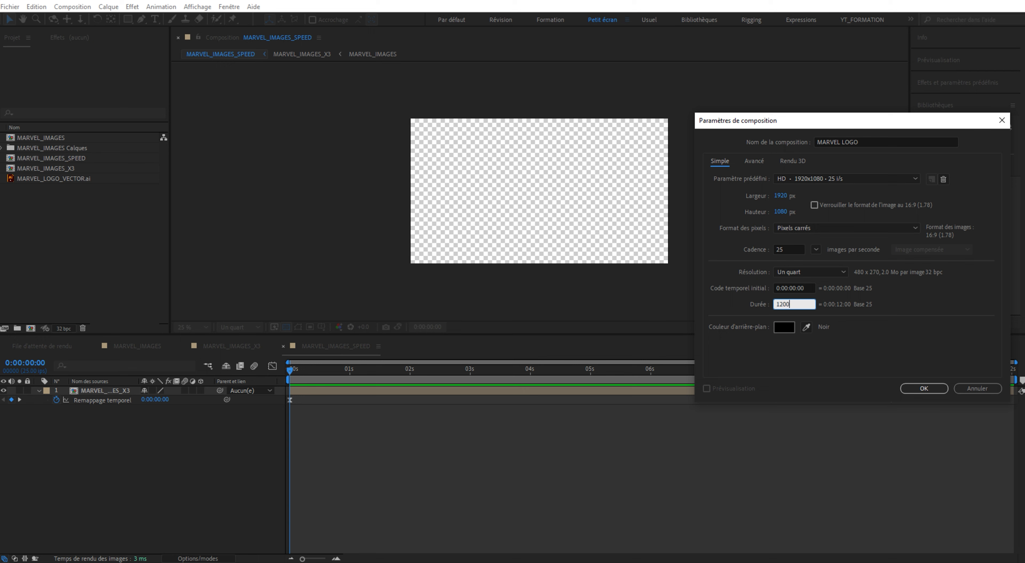
{"action": "key", "text": "Tab"}
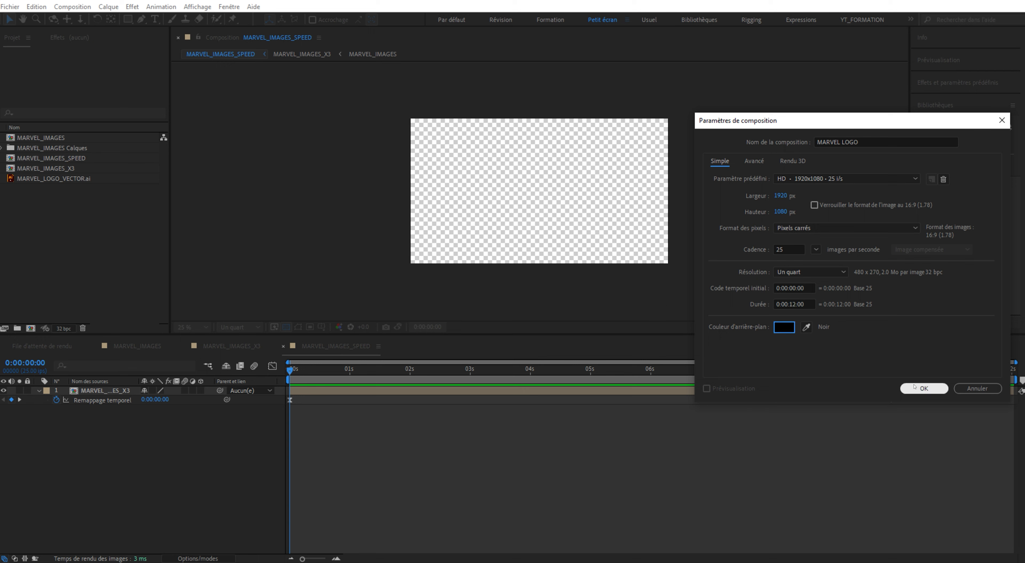
{"action": "left_click", "coordinate": [924, 387]}
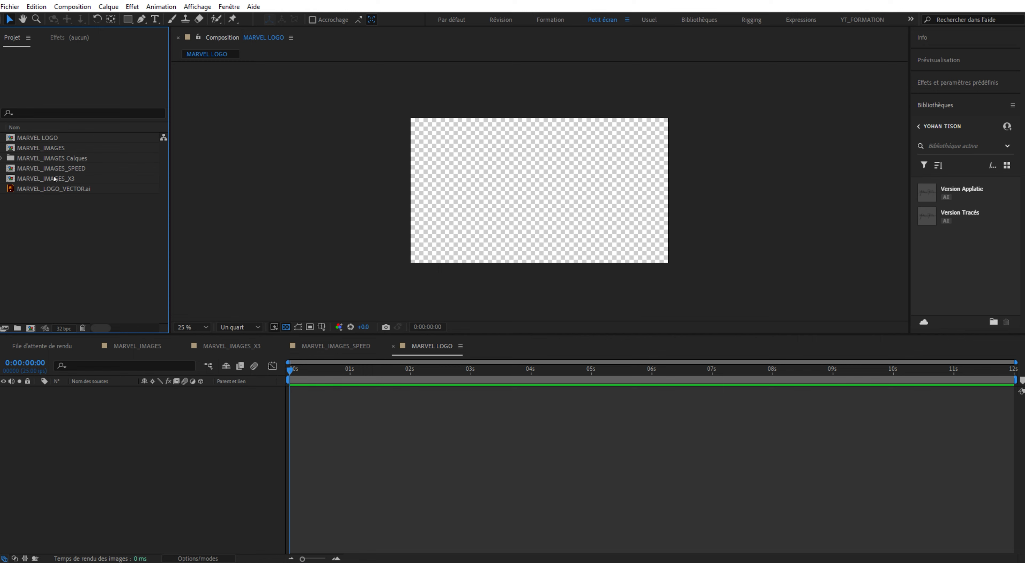
Add MARVEL_LOGO_VECTOR.ai as a layer in the MARVEL LOGO composition and enlarge the preview to 50%
{"action": "left_click", "coordinate": [39, 189]}
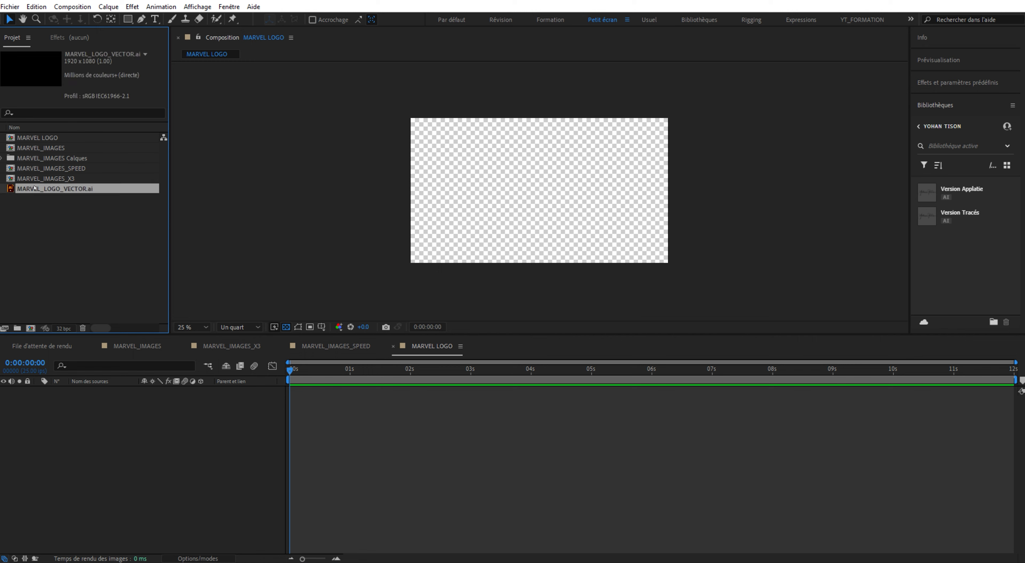
{"action": "left_click_drag", "start_coordinate": [34, 188], "coordinate": [159, 482]}
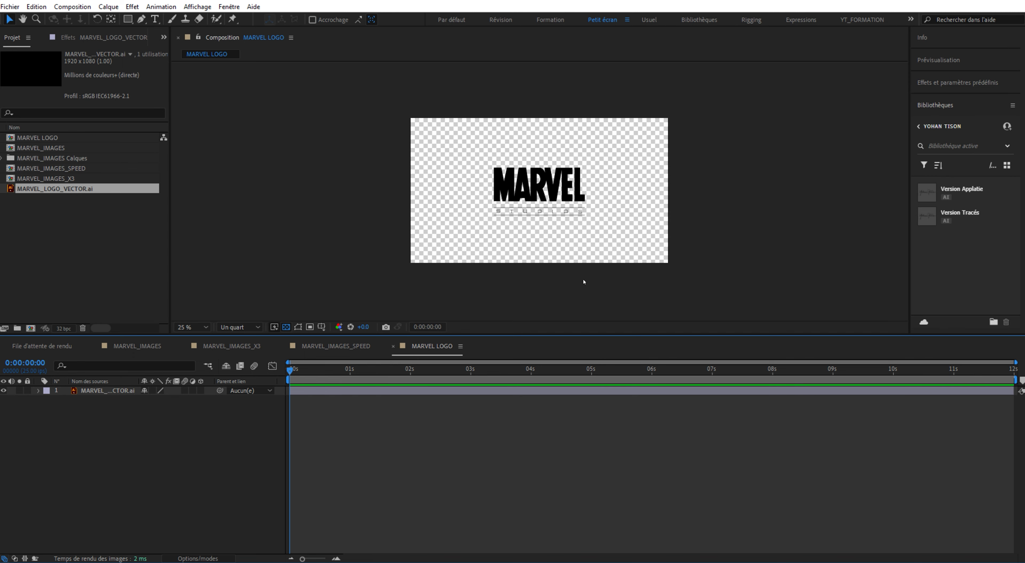
{"action": "key", "text": "period"}
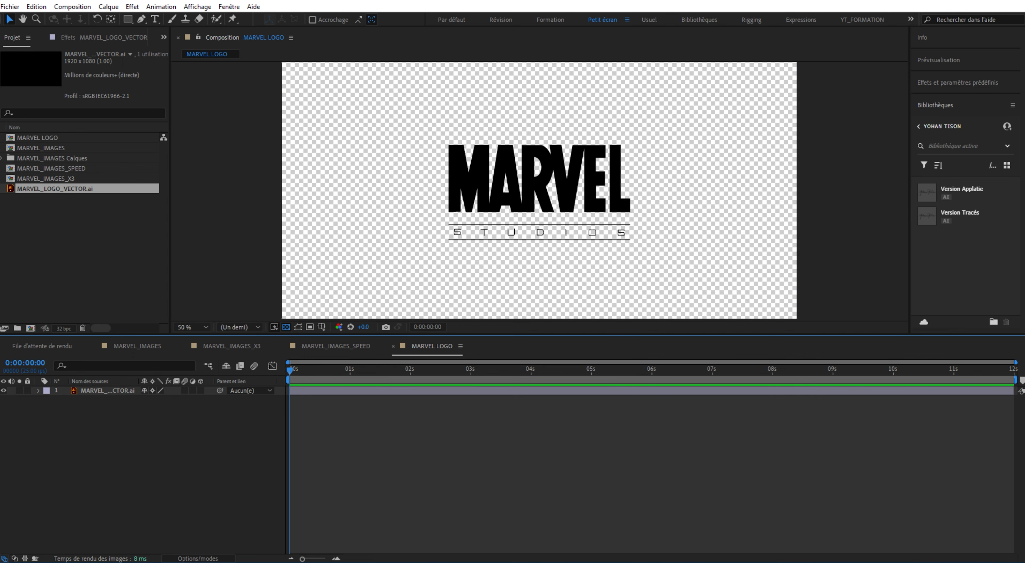
Add a null object to the MARVEL LOGO composition and move it up to the middle of the MARVEL lettering
{"action": "left_click", "coordinate": [108, 6]}
{"action": "mouse_move", "coordinate": [147, 20]}
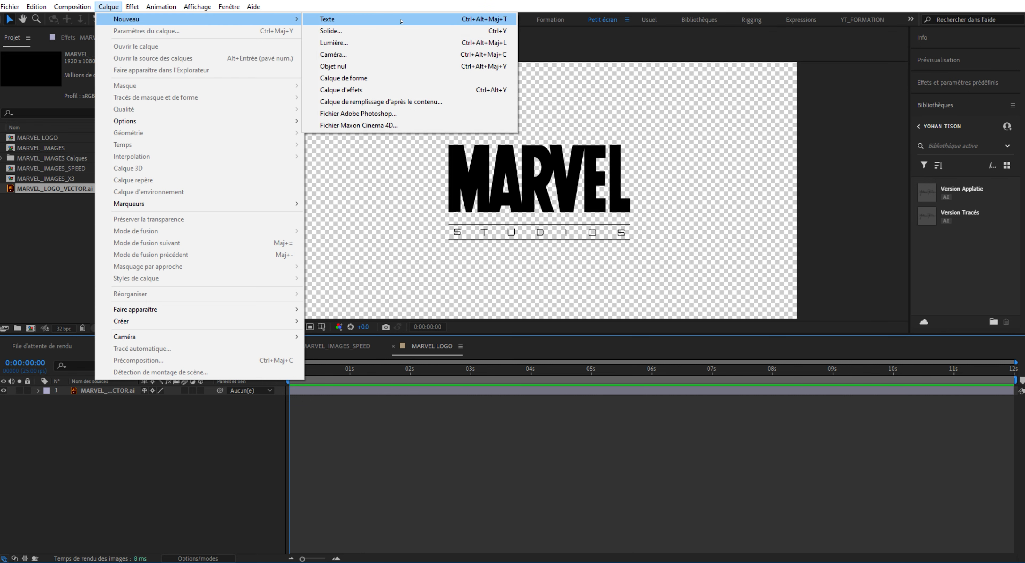
{"action": "left_click", "coordinate": [406, 69]}
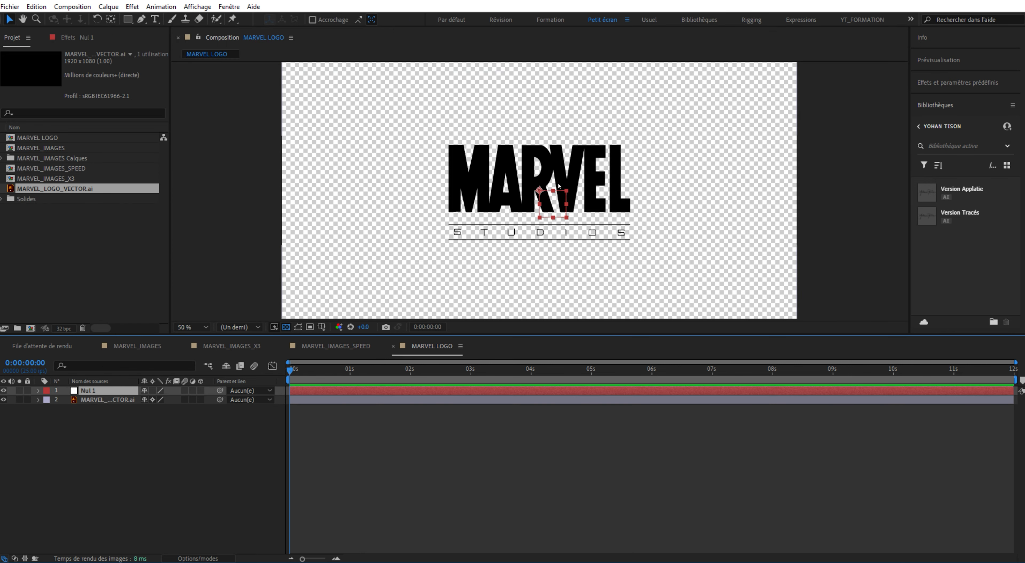
{"action": "left_click_drag", "start_coordinate": [537, 191], "coordinate": [538, 167]}
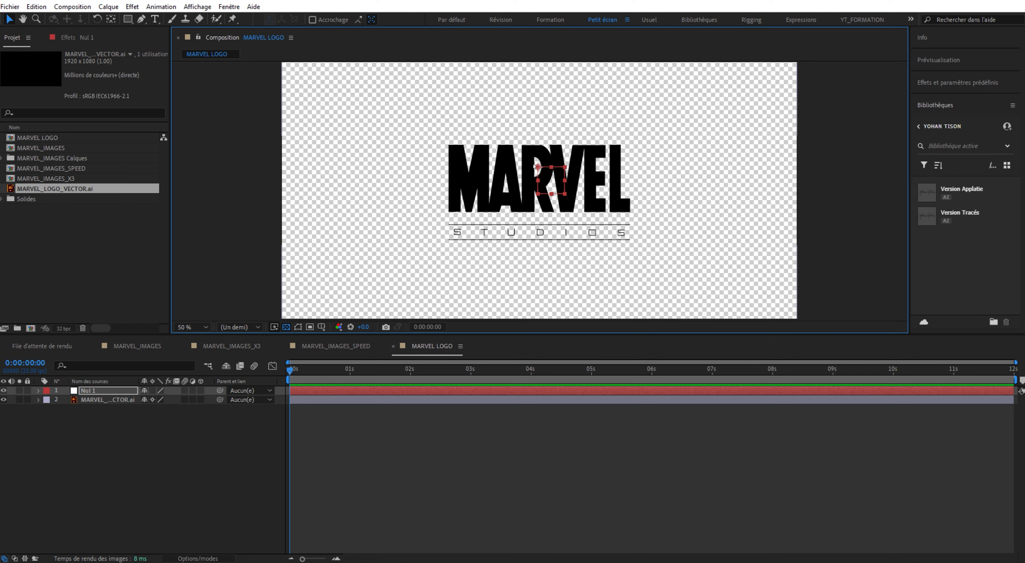
{"action": "left_click", "coordinate": [133, 427]}
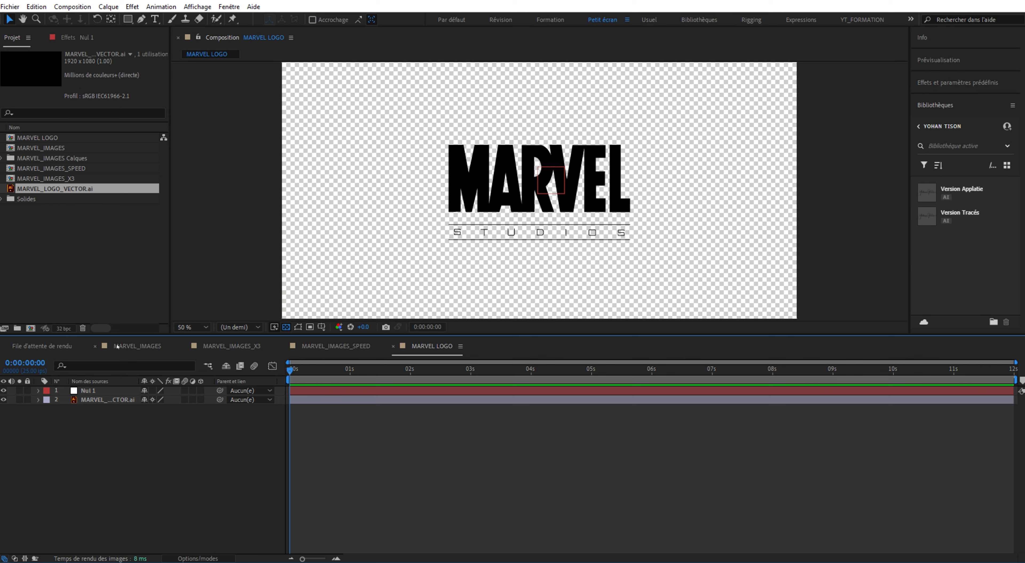
Create shapes from the MARVEL_LOGO_VECTOR.ai vector layer and delete the original .ai layer from the composition
{"action": "left_click", "coordinate": [143, 401]}
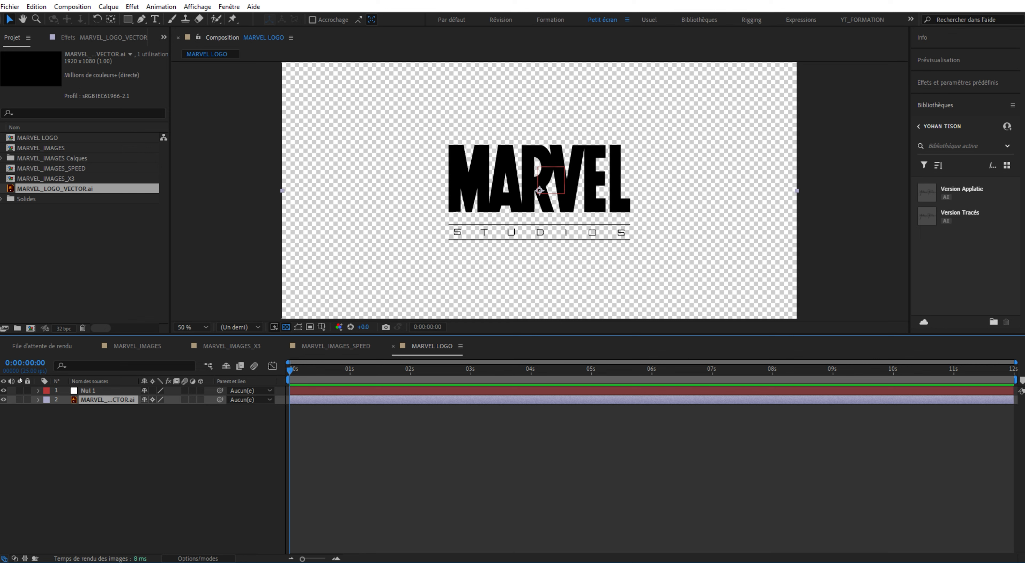
{"action": "right_click", "coordinate": [94, 401]}
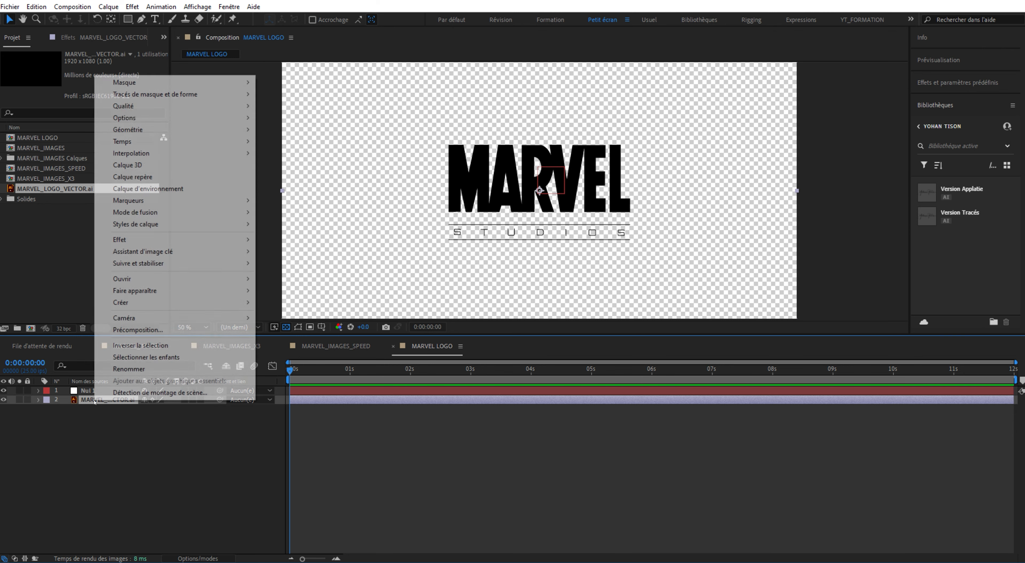
{"action": "mouse_move", "coordinate": [194, 304]}
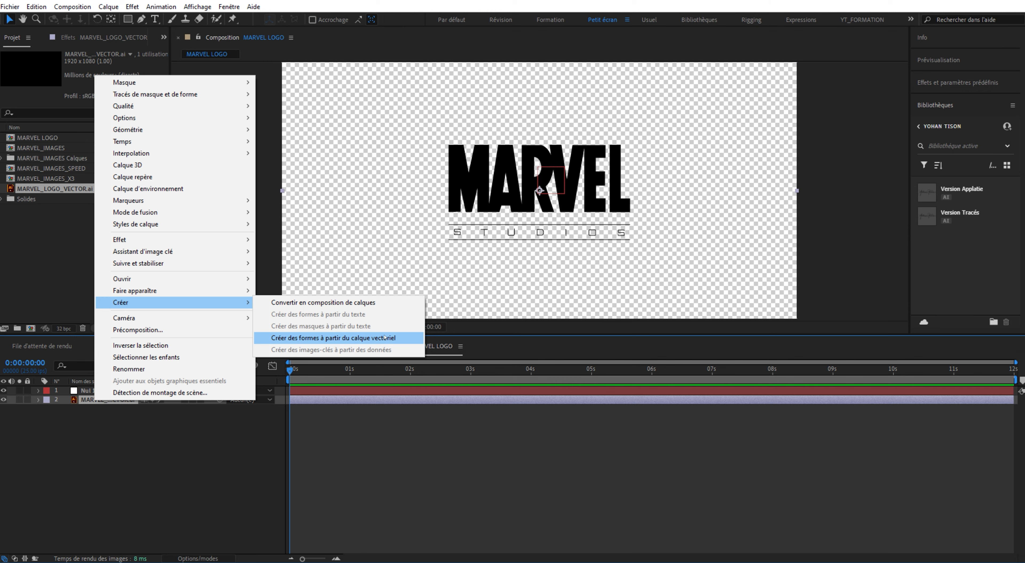
{"action": "left_click", "coordinate": [347, 338]}
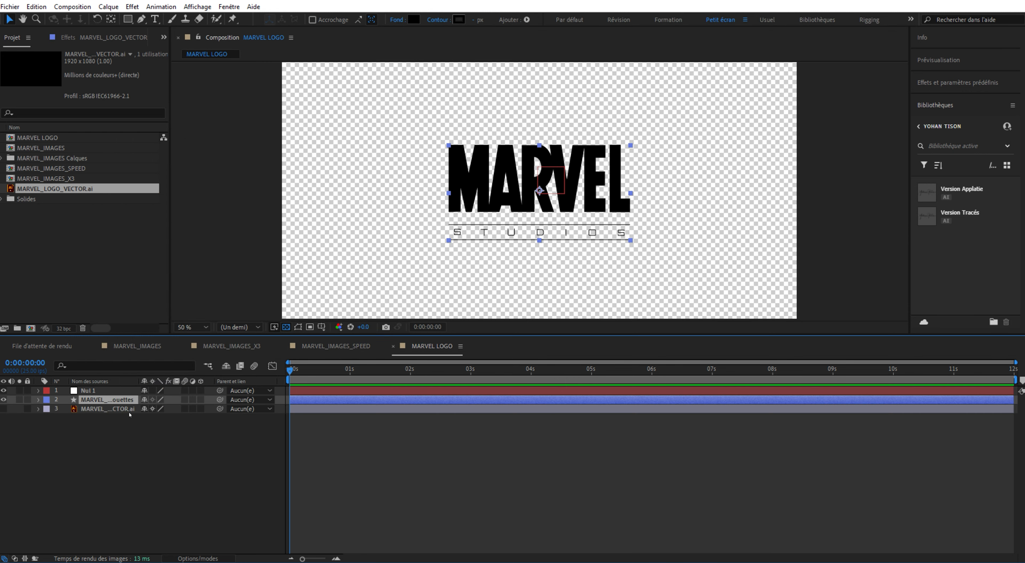
{"action": "left_click", "coordinate": [53, 417]}
{"action": "left_click", "coordinate": [95, 409]}
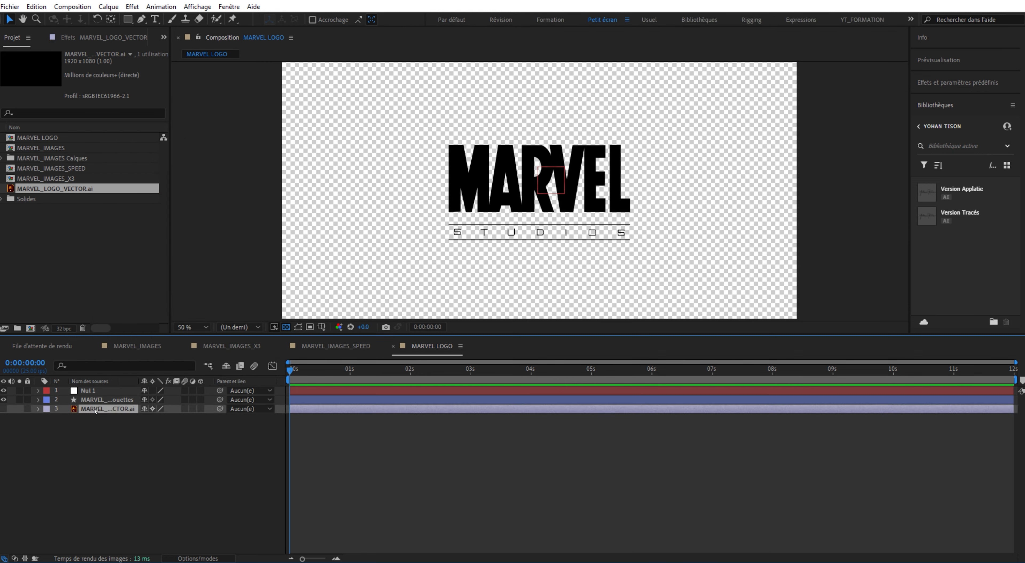
{"action": "key", "text": "Delete"}
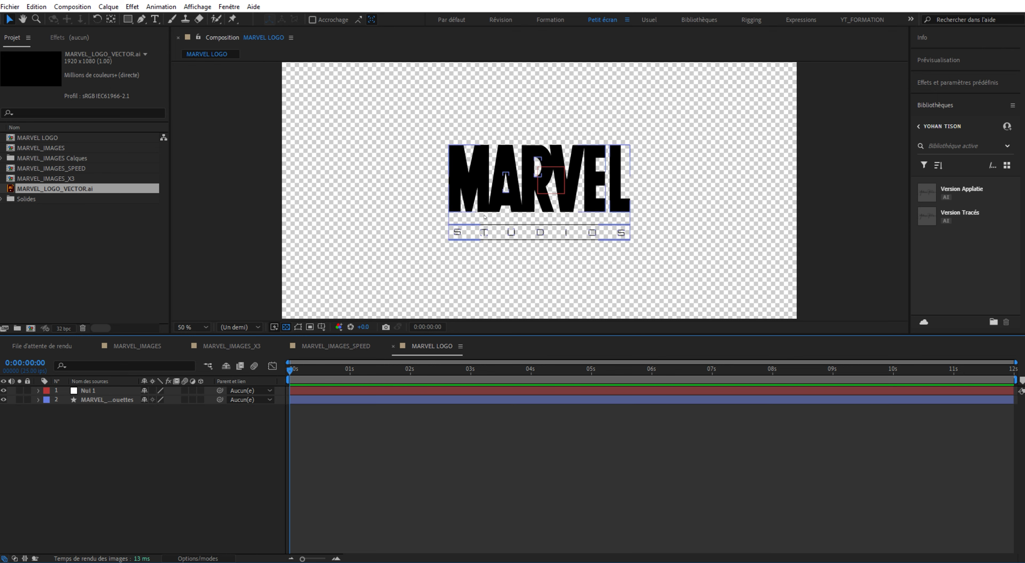
In the logo shape layer's contents, group Groupe 3 through Groupe 11 together and rename the new group STUDIO
{"action": "left_click", "coordinate": [38, 399]}
{"action": "left_click", "coordinate": [45, 410]}
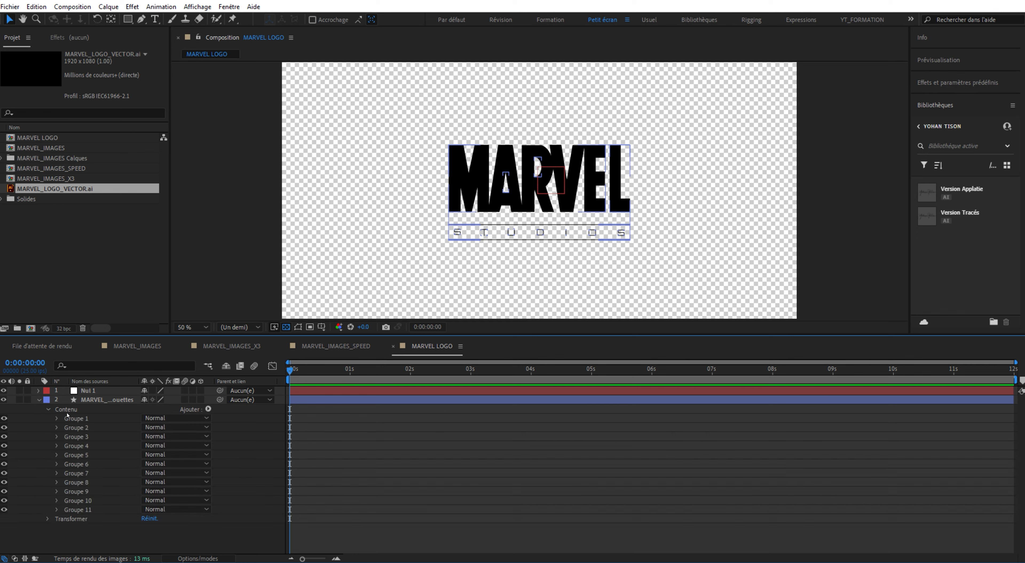
{"action": "left_click", "coordinate": [77, 419]}
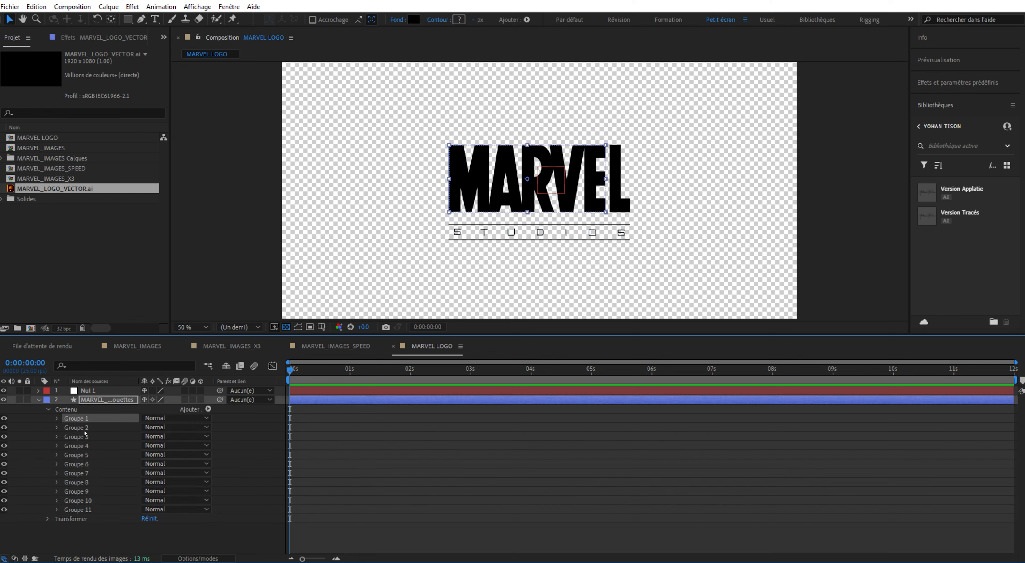
{"action": "left_click", "coordinate": [85, 428]}
{"action": "left_click", "coordinate": [84, 438]}
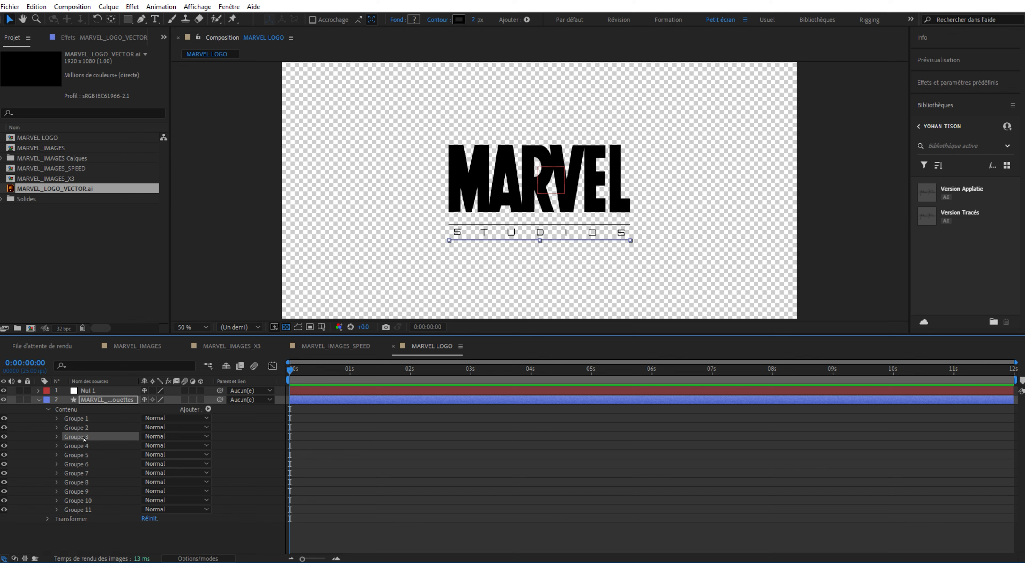
{"action": "left_click", "coordinate": [78, 510], "text": "shift"}
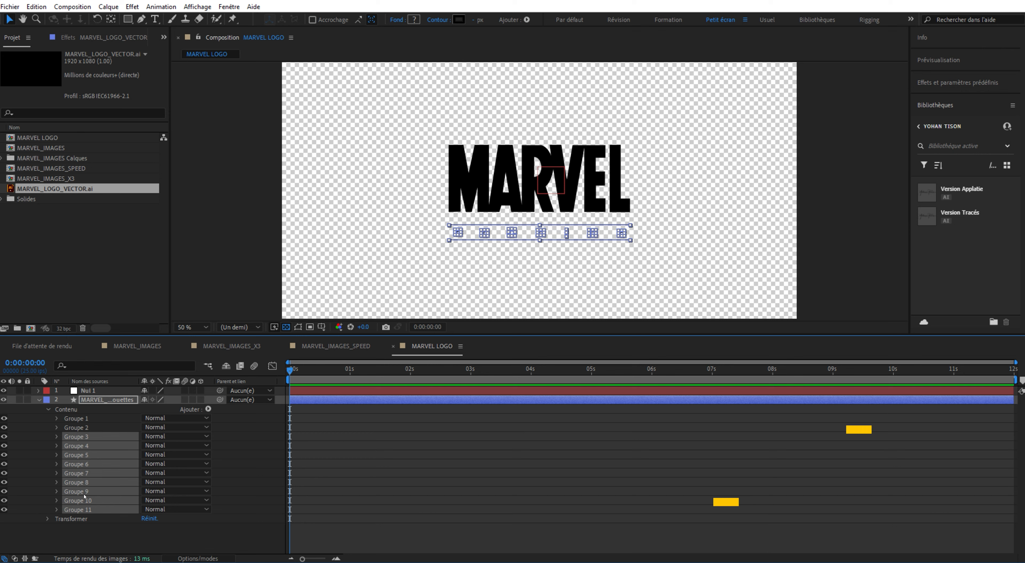
{"action": "key", "text": "ctrl+g"}
{"action": "key", "text": "Return"}
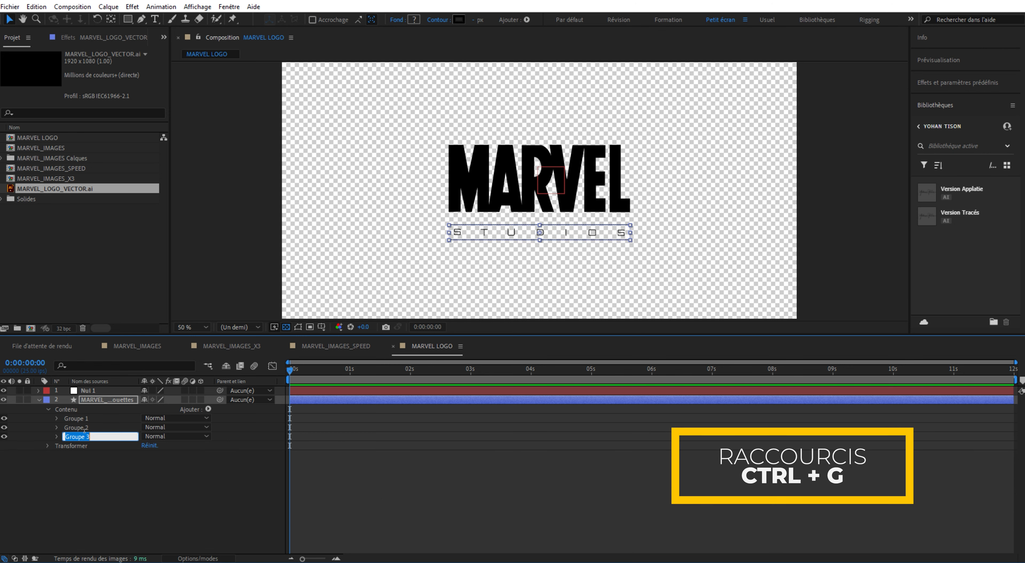
{"action": "type", "text": "STUDIO"}
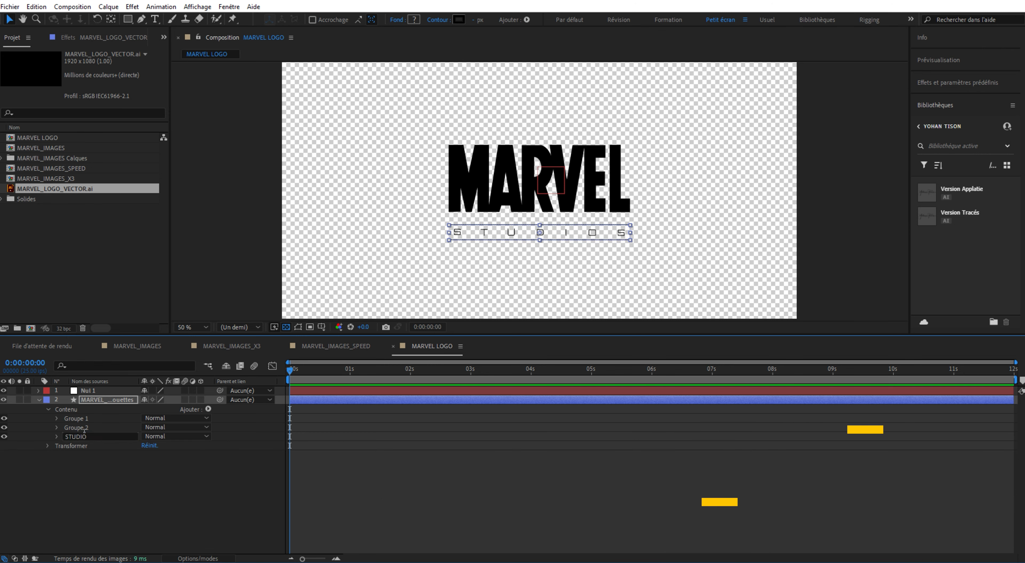
{"action": "type", "text": "S"}
{"action": "key", "text": "Return"}
Group Groupe 1 and Groupe 2 of the logo shape layer together and rename the new group MARVEL
{"action": "left_click", "coordinate": [77, 417]}
{"action": "left_click", "coordinate": [84, 428], "text": "shift"}
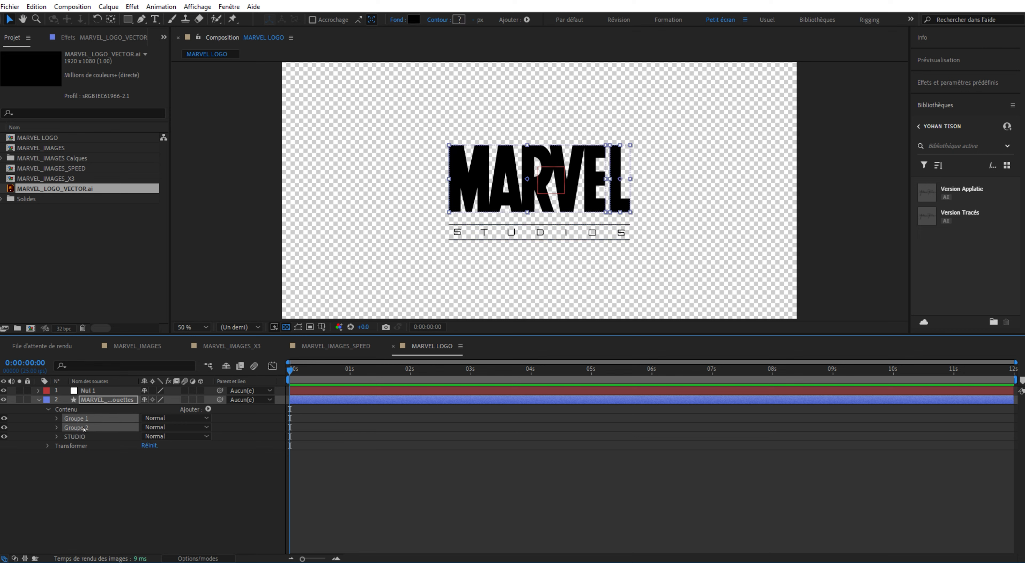
{"action": "key", "text": "ctrl+g"}
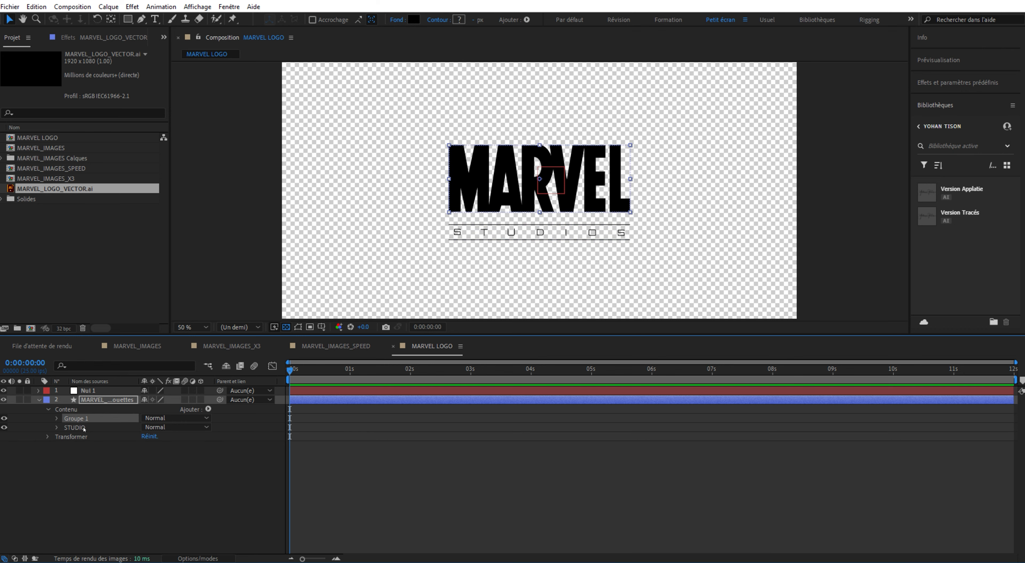
{"action": "key", "text": "Return"}
{"action": "type", "text": "MAR"}
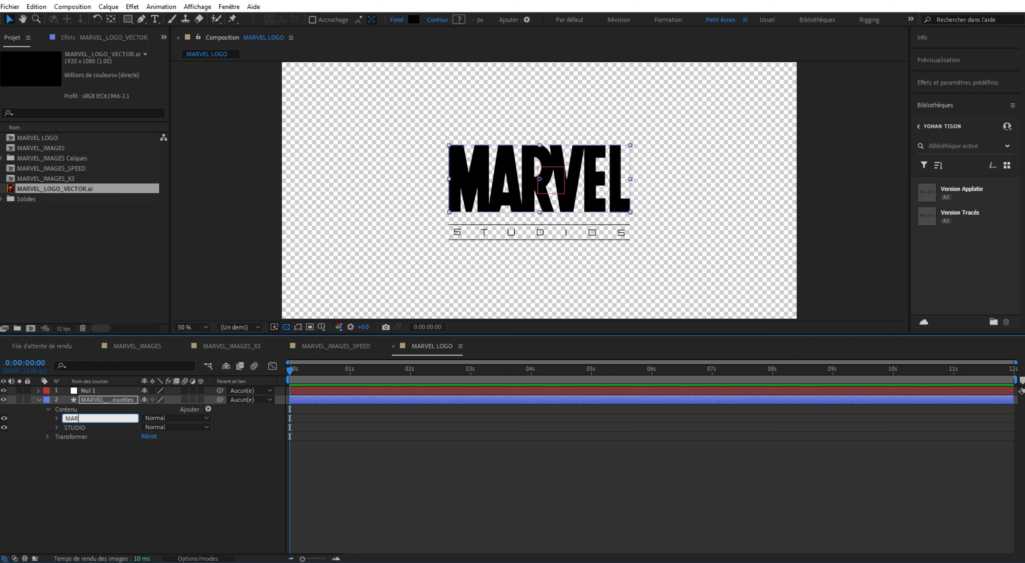
{"action": "type", "text": "VEL"}
{"action": "key", "text": "Return"}
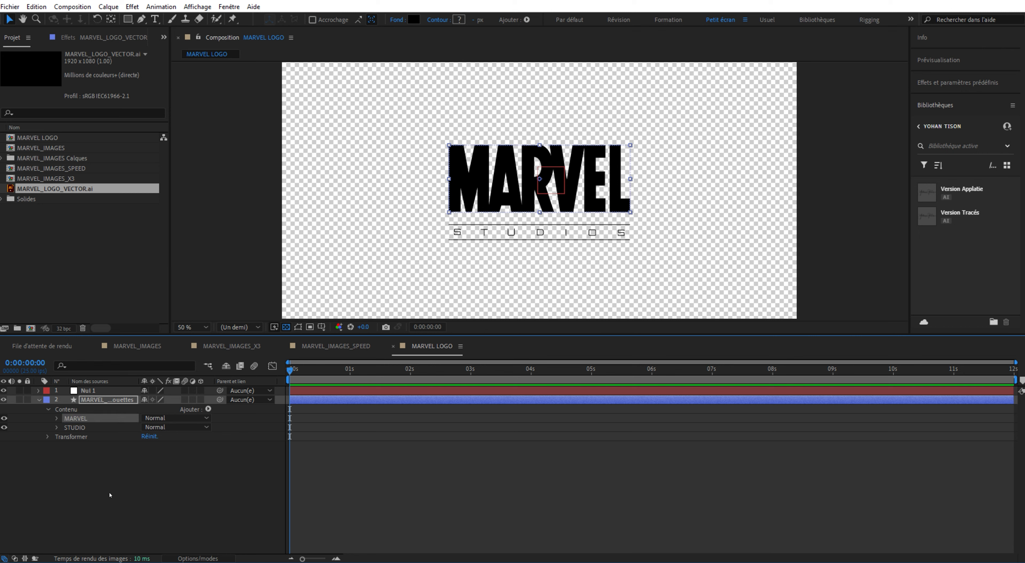
Duplicate the logo shape layer and select the original layer below the copy
{"action": "left_click", "coordinate": [87, 399]}
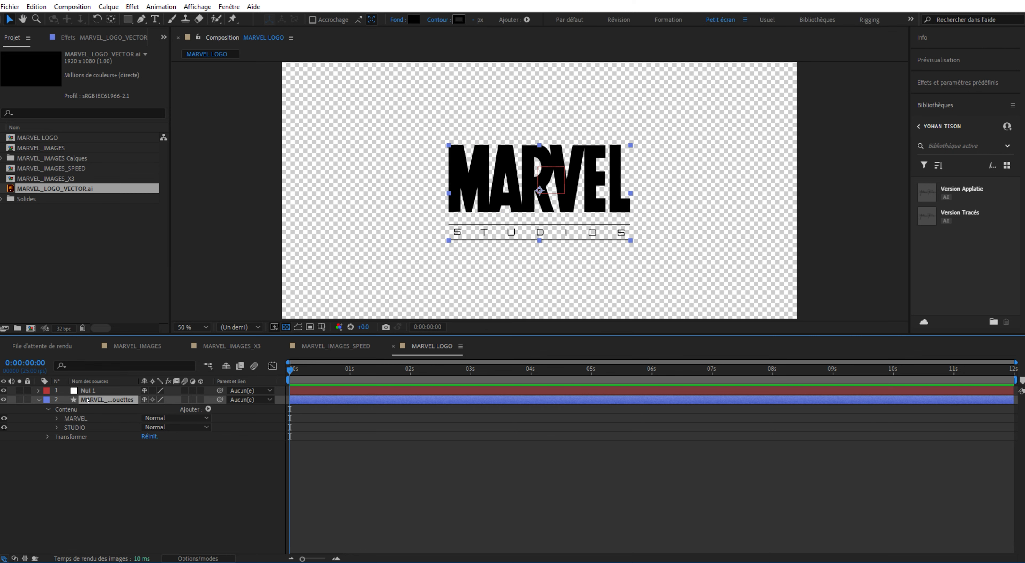
{"action": "key", "text": "ctrl+d"}
{"action": "left_click", "coordinate": [105, 409]}
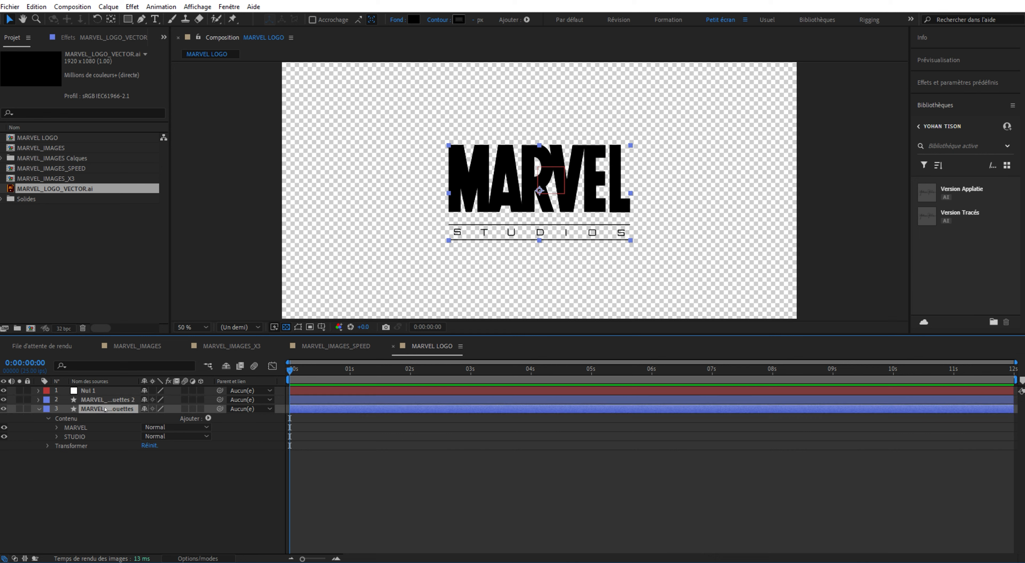
Delete the MARVEL group from the original logo layer and the STUDIO group from its copy, naming the layers Studios and Marvel
{"action": "left_click", "coordinate": [76, 427]}
{"action": "key", "text": "Delete"}
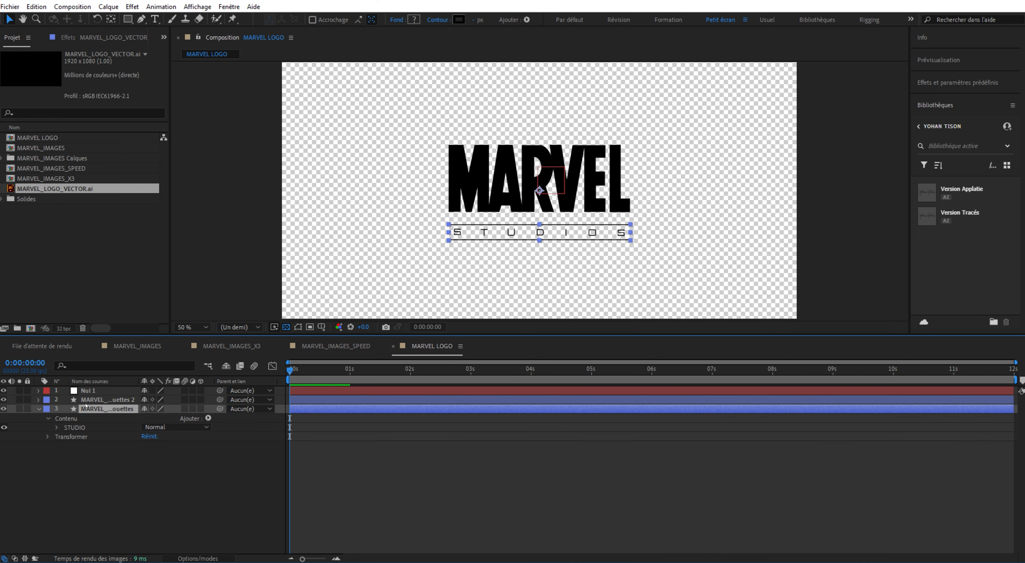
{"action": "left_click", "coordinate": [60, 400]}
{"action": "left_click", "coordinate": [39, 399]}
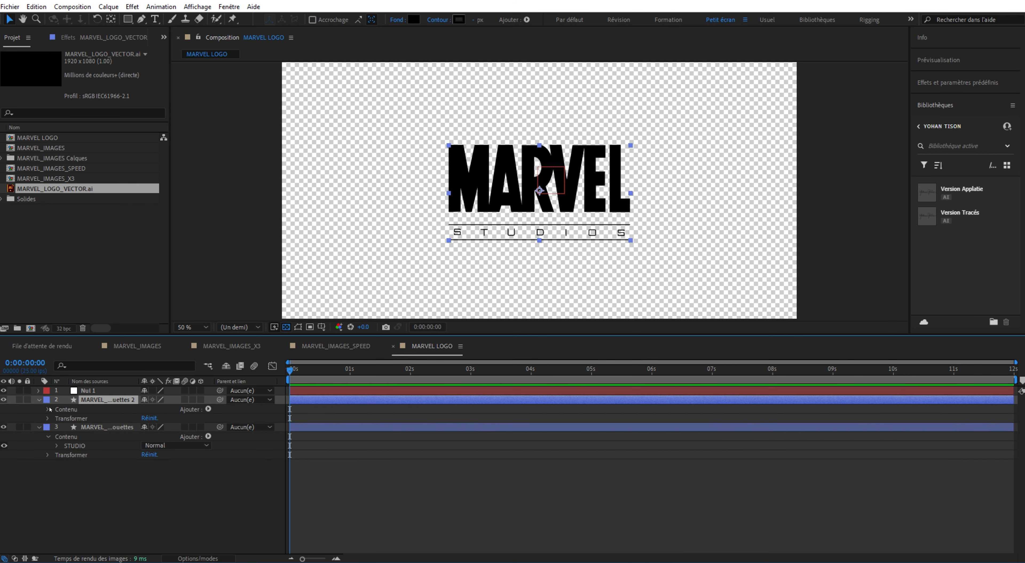
{"action": "left_click", "coordinate": [48, 408]}
{"action": "left_click", "coordinate": [62, 426]}
{"action": "key", "text": "Delete"}
{"action": "left_click", "coordinate": [3, 400]}
{"action": "left_click", "coordinate": [3, 399]}
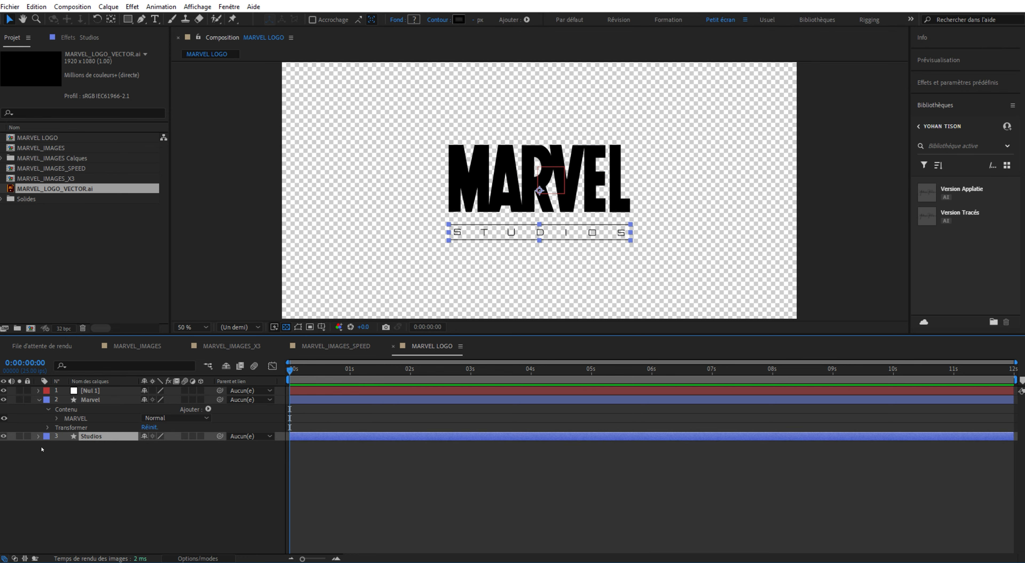
Hide the Studios layer and turn Nul 1 and Marvel into 3D layers
{"action": "left_click", "coordinate": [157, 525]}
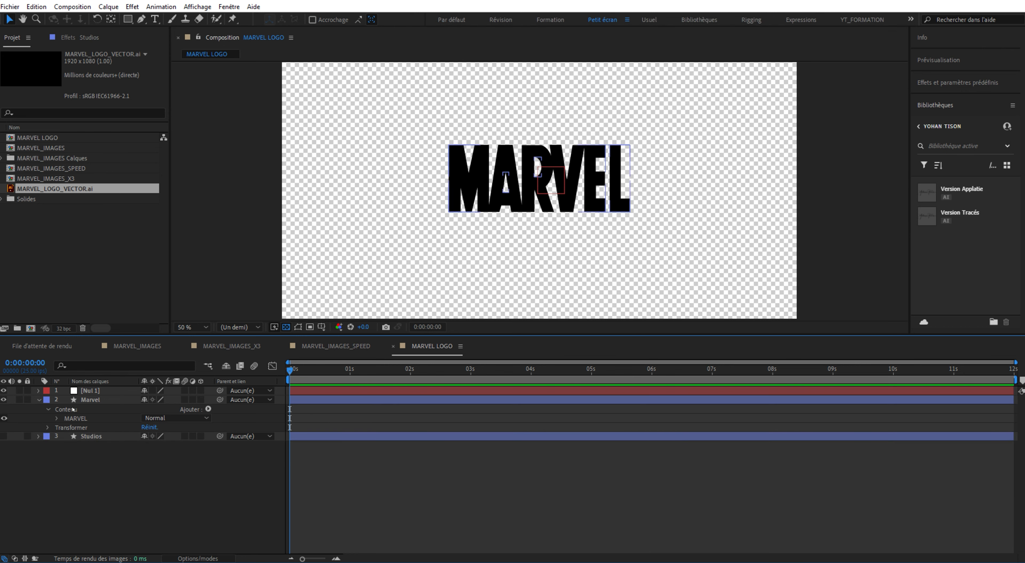
{"action": "left_click", "coordinate": [593, 191]}
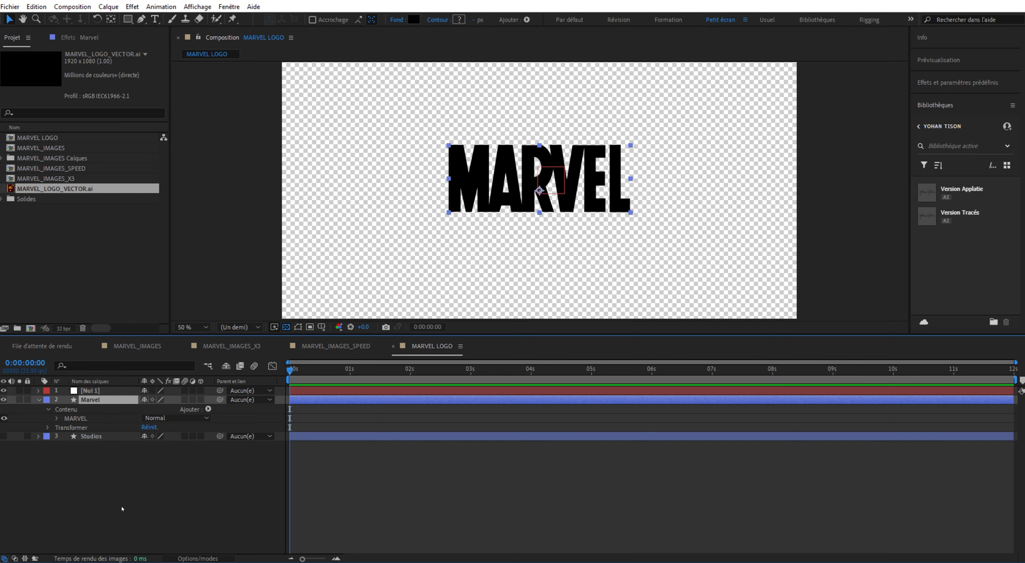
{"action": "left_click", "coordinate": [200, 390]}
{"action": "left_click", "coordinate": [200, 399]}
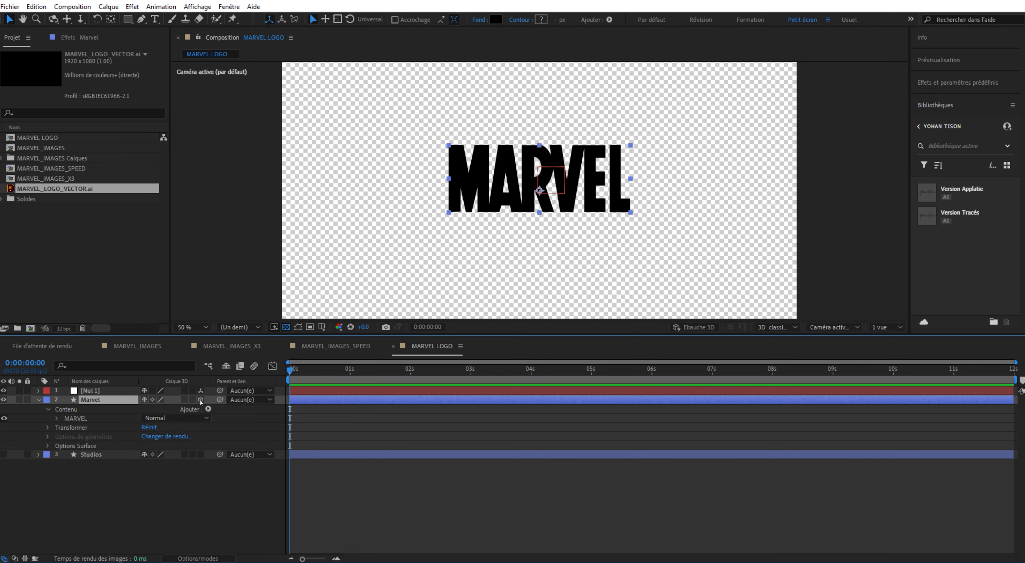
Collapse the Marvel layer's properties and parent Marvel to Nul 1
{"action": "left_click", "coordinate": [39, 399]}
{"action": "left_click", "coordinate": [119, 458]}
{"action": "left_click", "coordinate": [90, 399]}
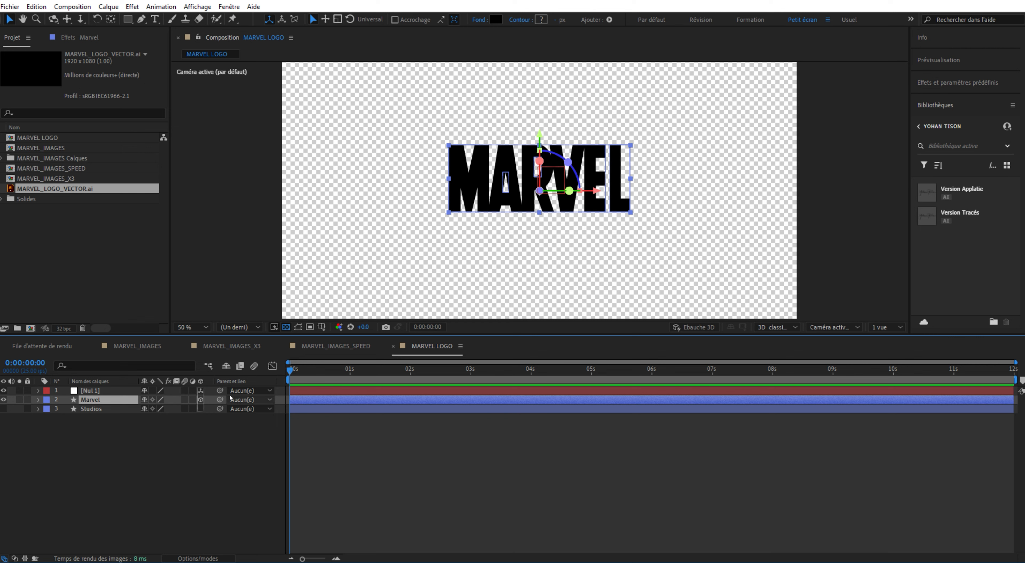
{"action": "left_click_drag", "start_coordinate": [220, 399], "coordinate": [95, 391]}
Reveal the position of Nul 1 and set a position keyframe at 5 seconds
{"action": "left_click", "coordinate": [95, 390]}
{"action": "key", "text": "p"}
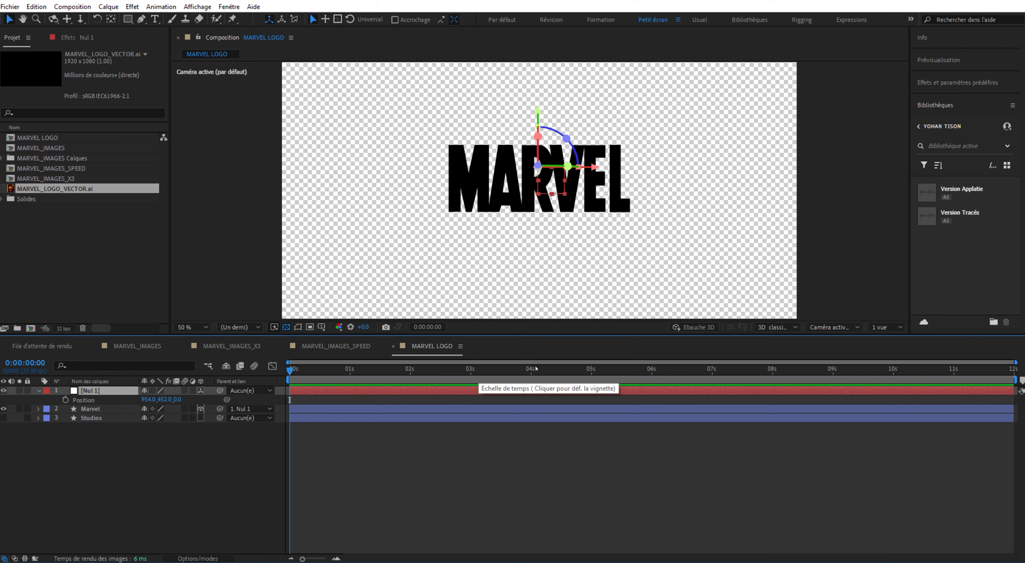
{"action": "left_click", "coordinate": [591, 370]}
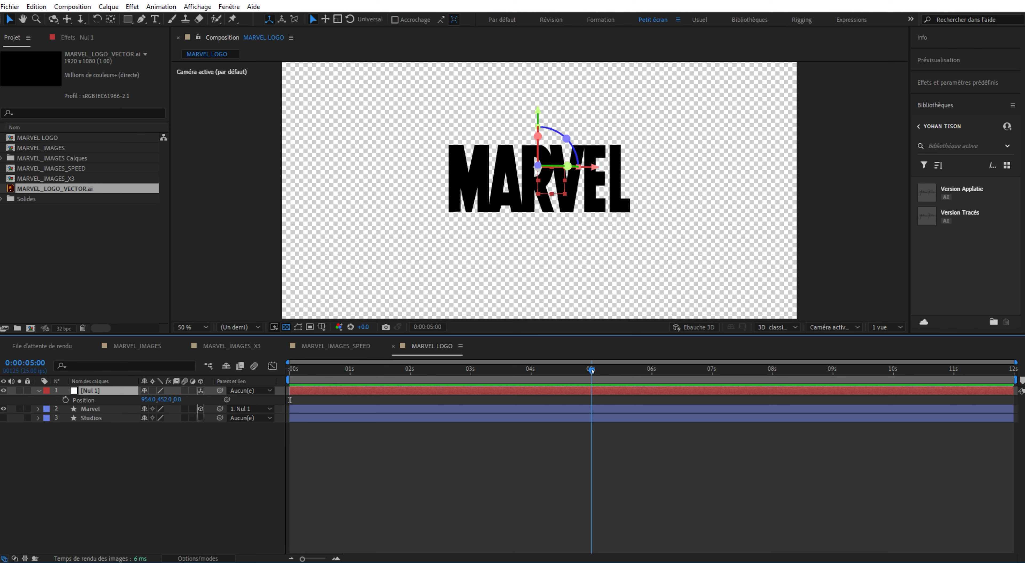
{"action": "left_click", "coordinate": [66, 399]}
At 0 seconds, set Nul 1's position to 960, 540 with a Z value of about -2855
{"action": "left_click_drag", "start_coordinate": [599, 365], "coordinate": [267, 366]}
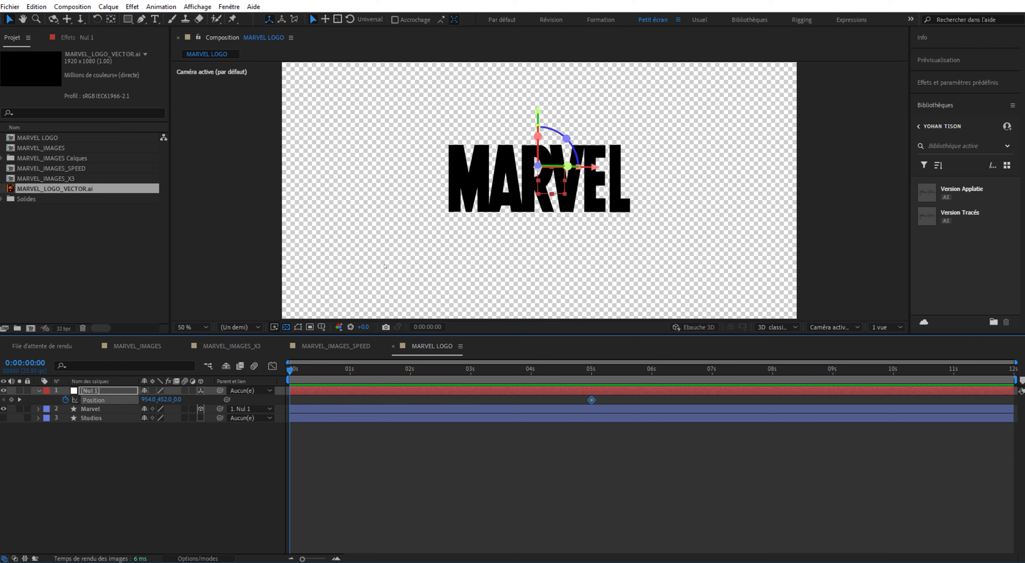
{"action": "left_click", "coordinate": [148, 399]}
{"action": "type", "text": "96"}
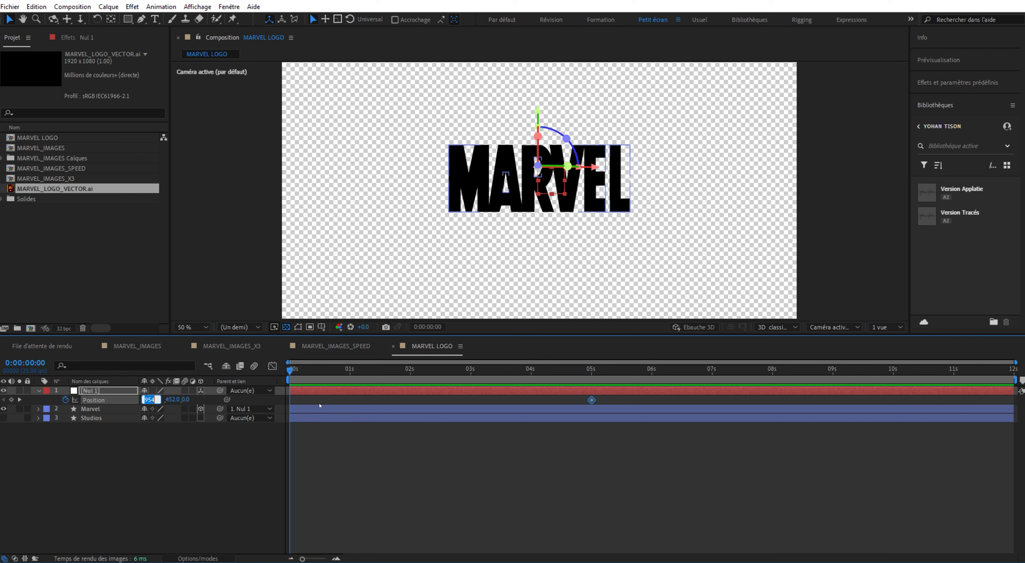
{"action": "type", "text": "0"}
{"action": "key", "text": "Tab"}
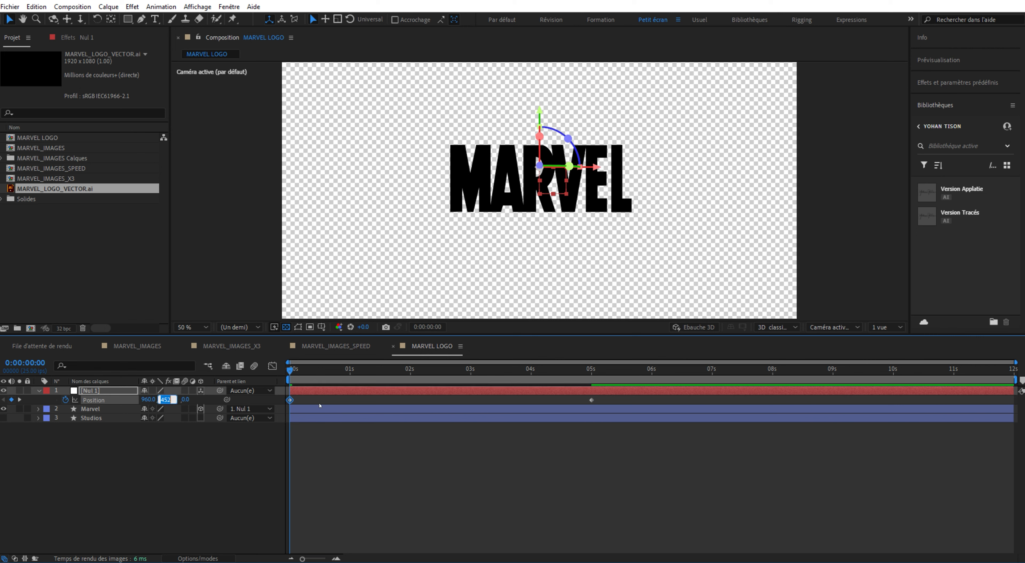
{"action": "type", "text": "540"}
{"action": "key", "text": "Return"}
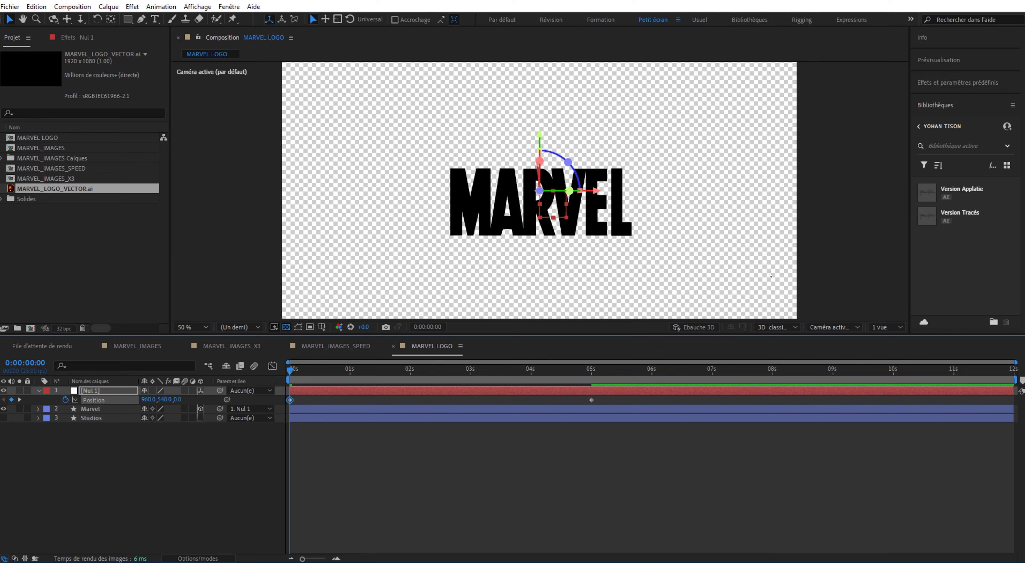
{"action": "left_click_drag", "start_coordinate": [177, 400], "coordinate": [108, 399]}
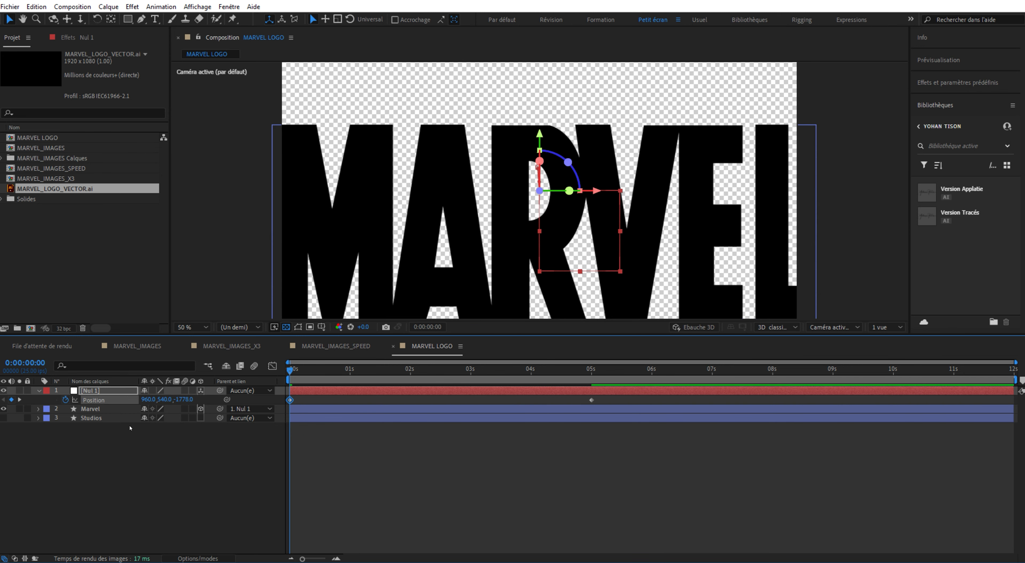
{"action": "left_click_drag", "start_coordinate": [184, 399], "coordinate": [153, 400]}
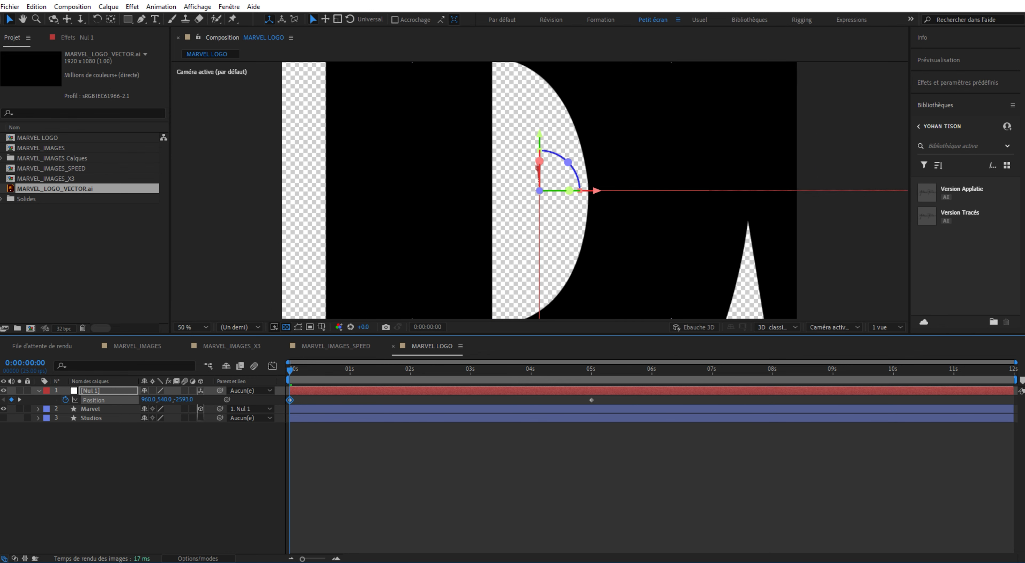
Preview the Nul 1 animation and apply Easy Ease to both position keyframes in the graph editor
{"action": "key", "text": "space"}
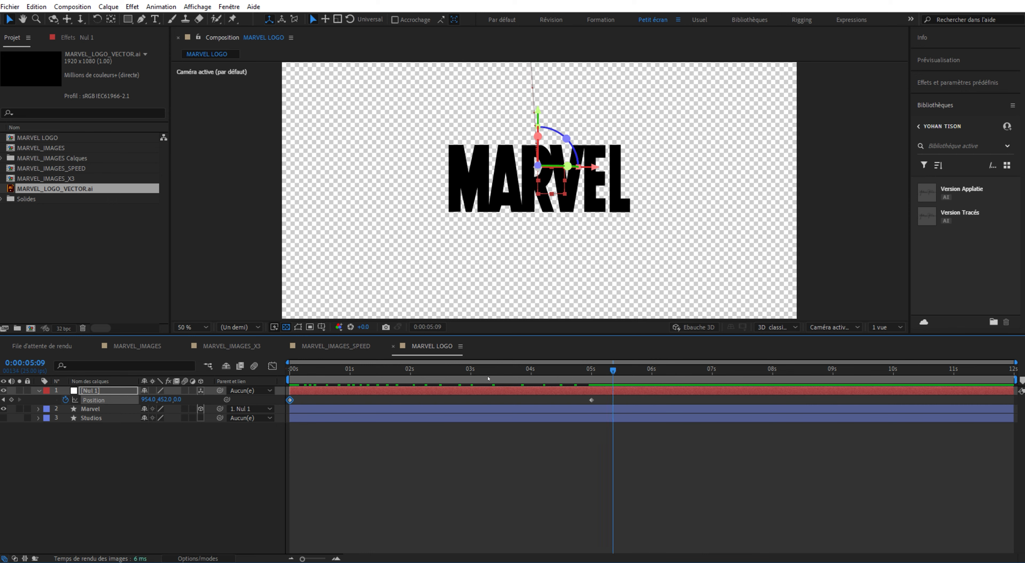
{"action": "left_click_drag", "start_coordinate": [488, 376], "coordinate": [433, 395]}
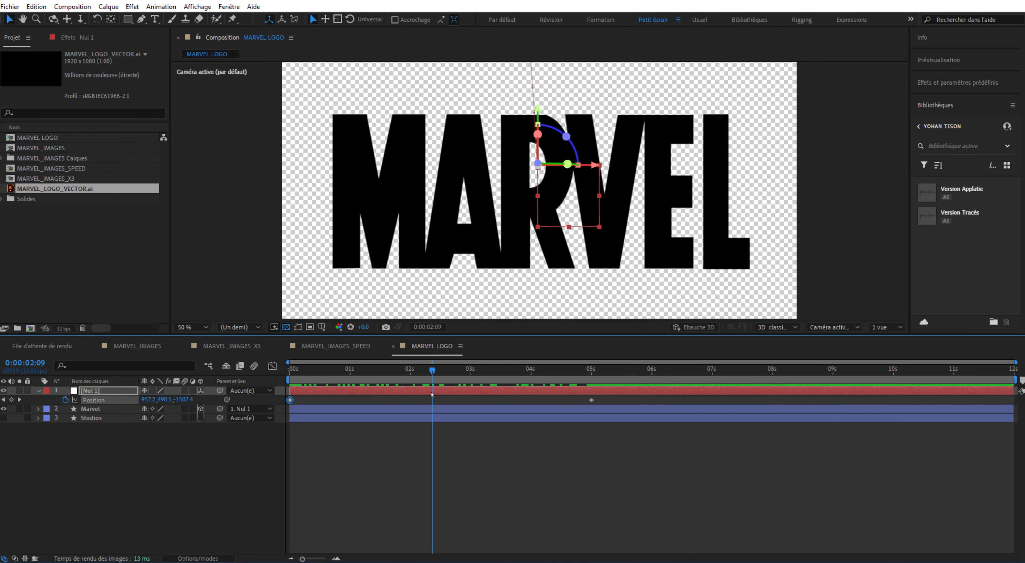
{"action": "left_click_drag", "start_coordinate": [627, 418], "coordinate": [270, 394]}
{"action": "key", "text": "shift+F3"}
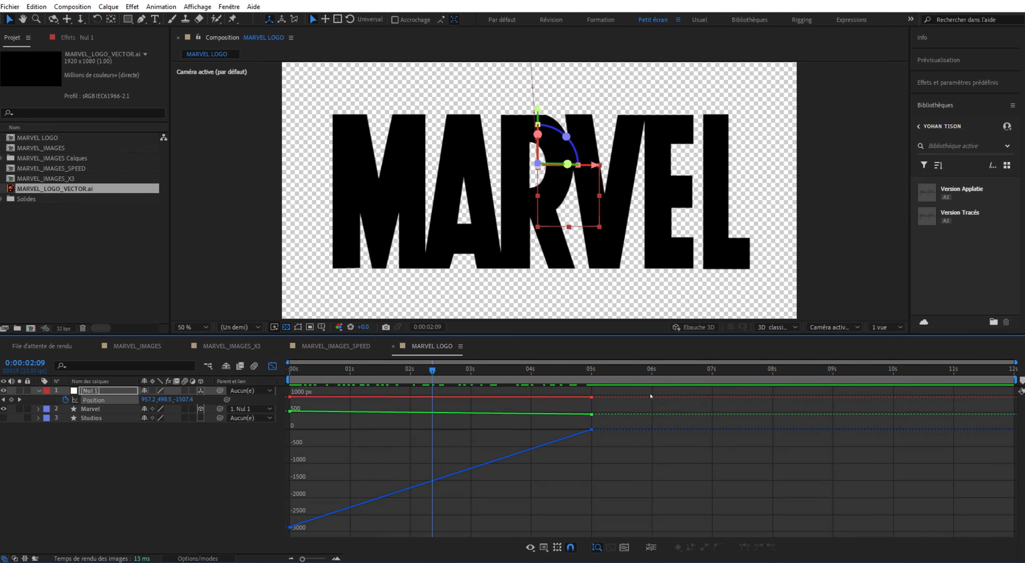
{"action": "left_click_drag", "start_coordinate": [645, 392], "coordinate": [231, 549]}
{"action": "left_click", "coordinate": [744, 547]}
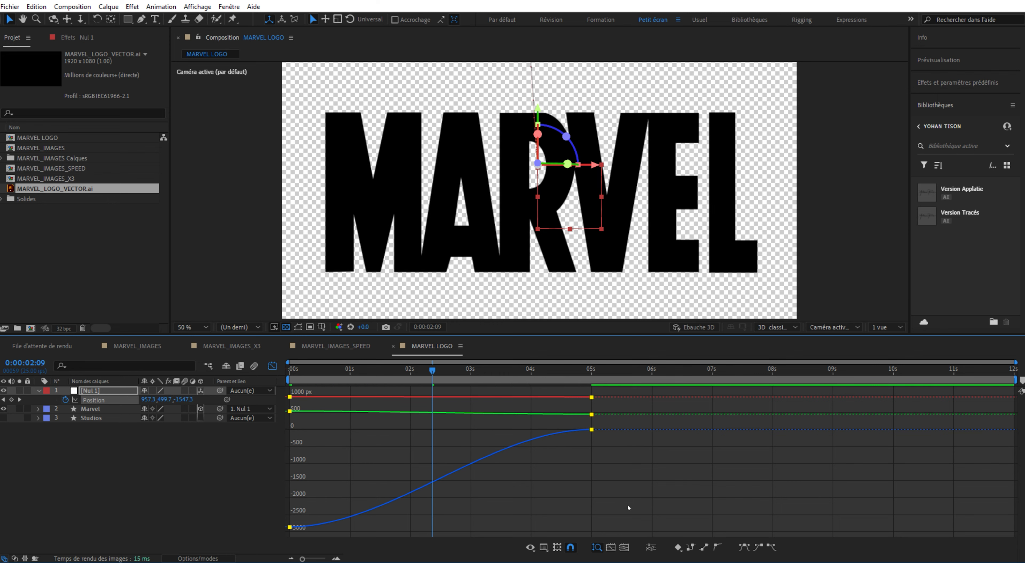
Leave the graph editor and play back the eased logo animation from the start of the composition
{"action": "left_click", "coordinate": [292, 369]}
{"action": "left_click", "coordinate": [273, 366]}
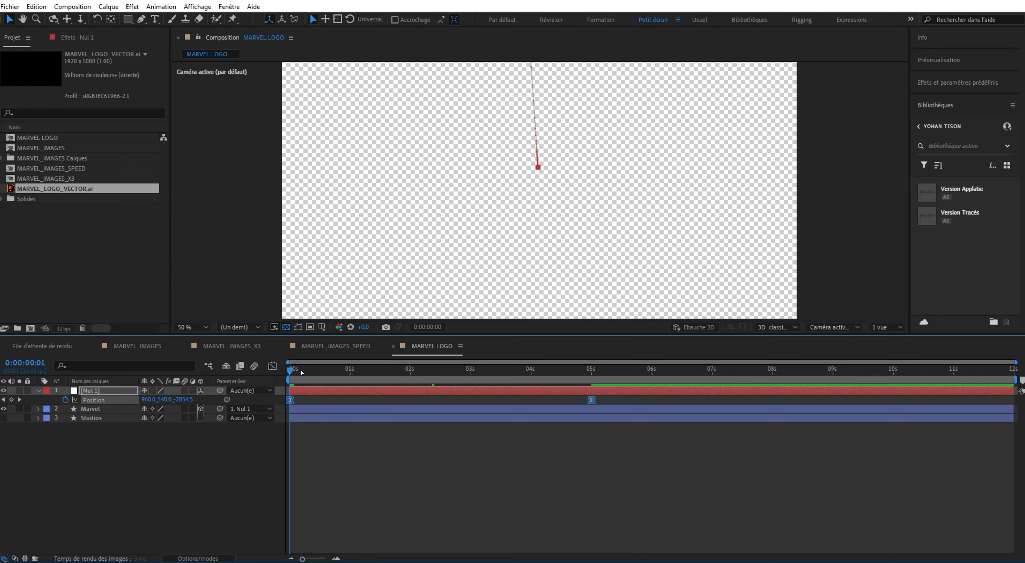
{"action": "left_click_drag", "start_coordinate": [302, 372], "coordinate": [208, 382]}
{"action": "left_click", "coordinate": [215, 507]}
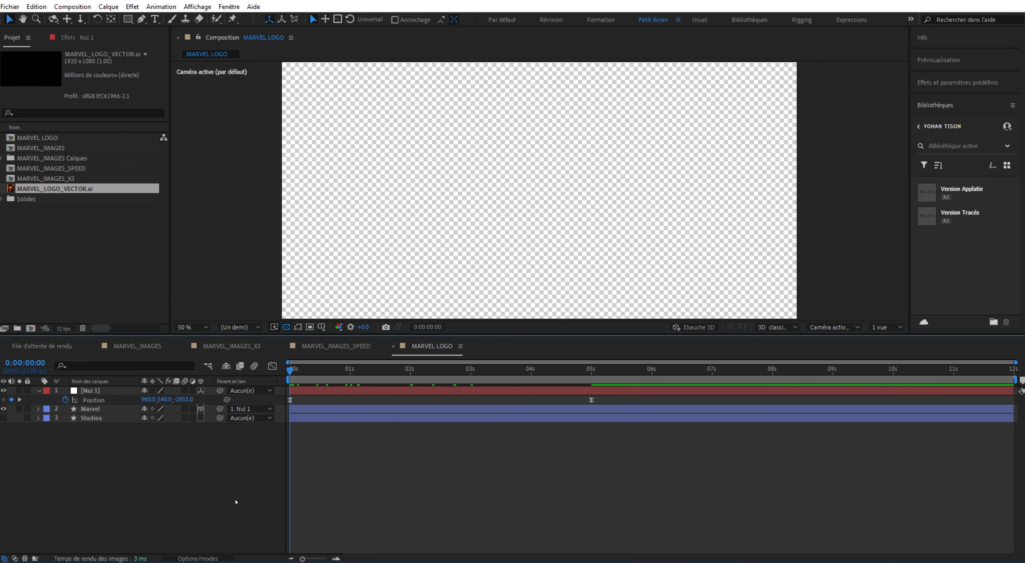
{"action": "key", "text": "space"}
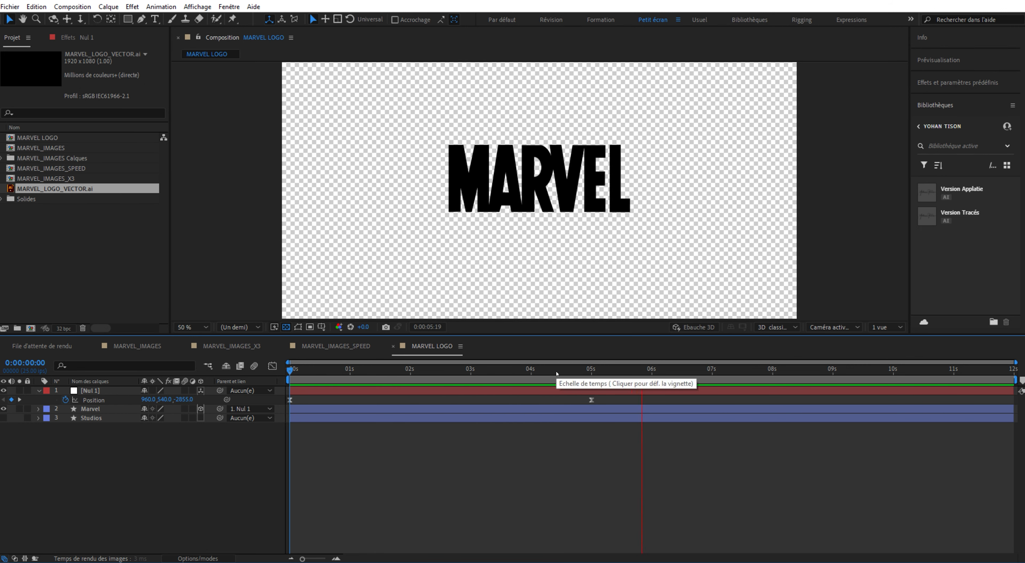
At 5 seconds, show the Studios layer again and expand its STUDIO group
{"action": "left_click_drag", "start_coordinate": [557, 373], "coordinate": [593, 345]}
{"action": "key", "text": "Page_Down"}
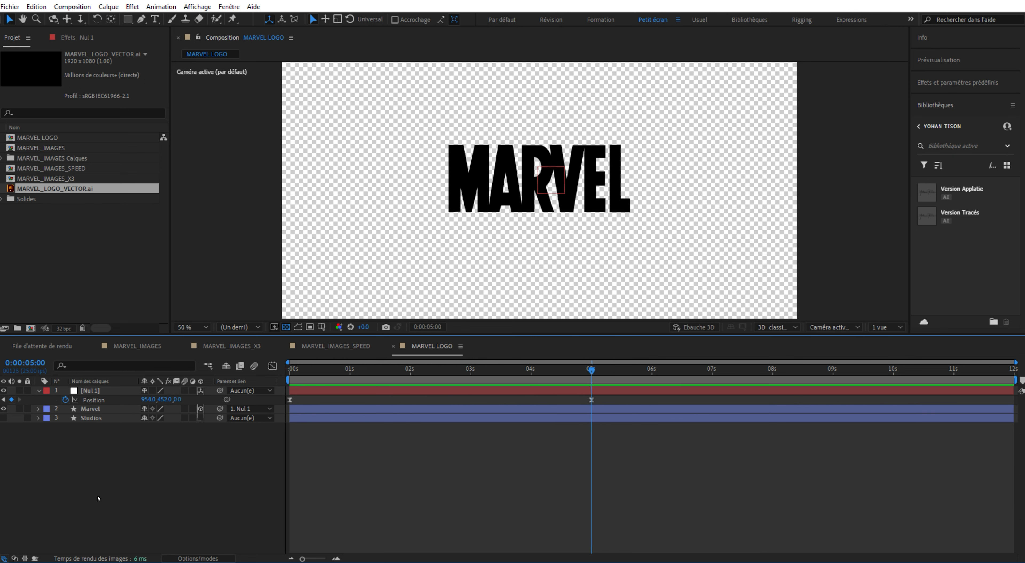
{"action": "left_click", "coordinate": [4, 418]}
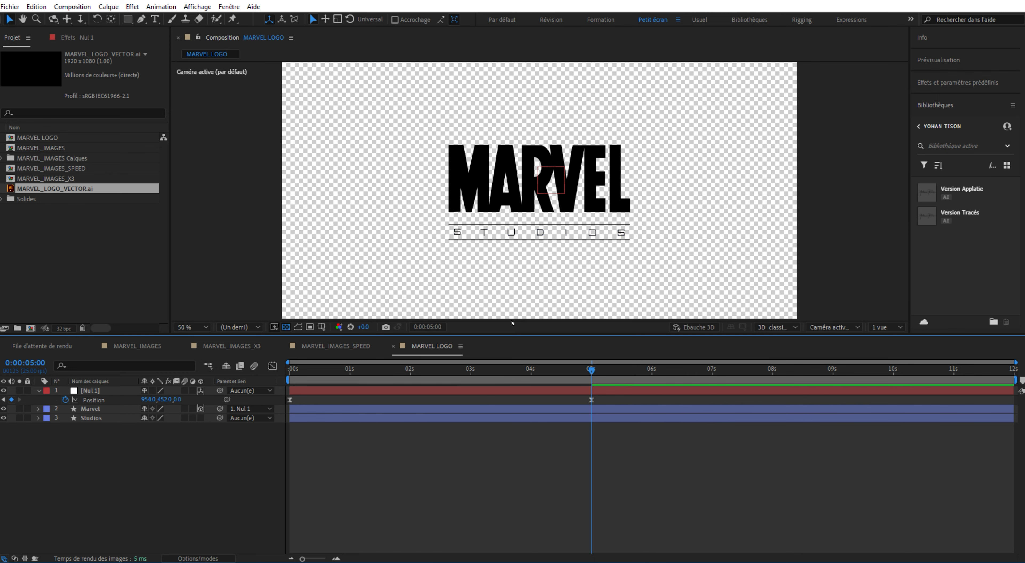
{"action": "key", "text": "slash"}
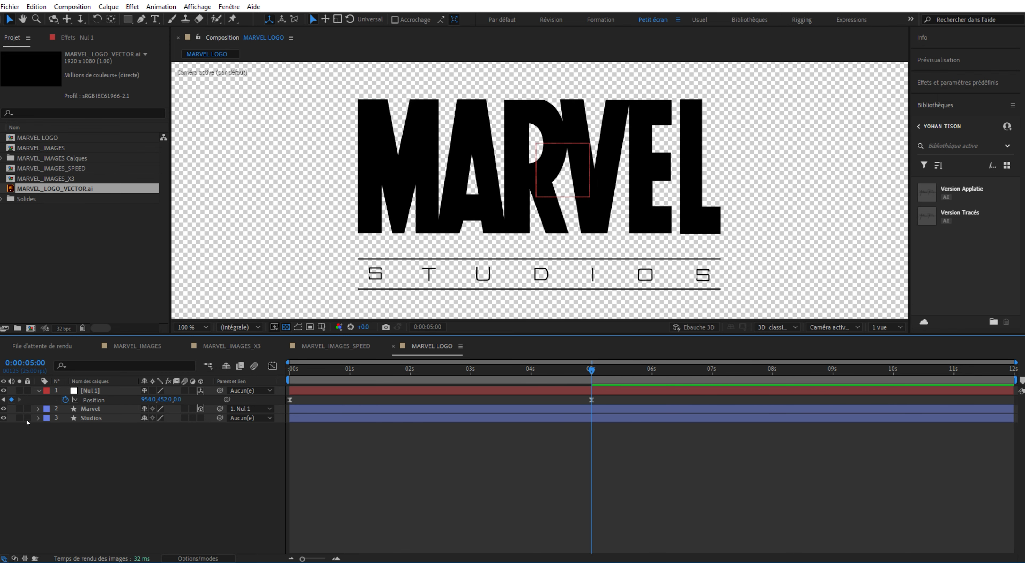
{"action": "left_click", "coordinate": [38, 418]}
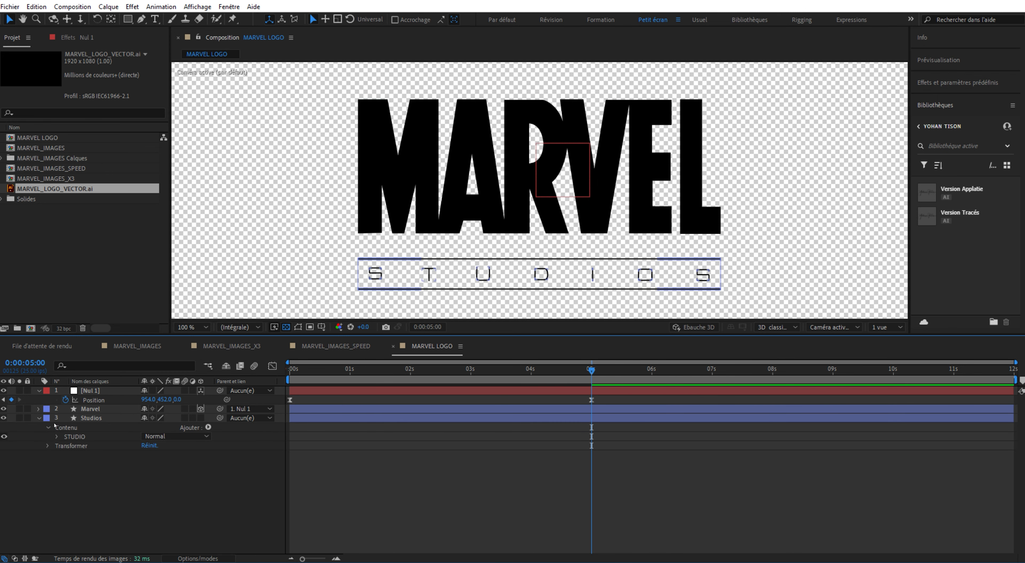
{"action": "left_click", "coordinate": [56, 437]}
Identify the lower line's shape group, Groupe 3, in the STUDIO group and rename it Barre Inf
{"action": "left_click", "coordinate": [85, 446]}
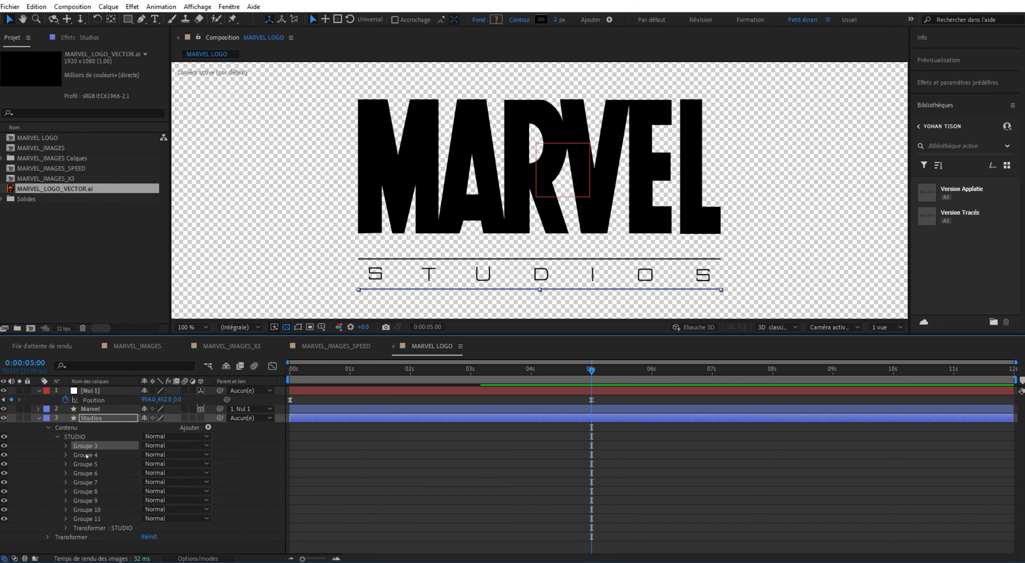
{"action": "left_click", "coordinate": [87, 455]}
{"action": "left_click", "coordinate": [87, 447]}
{"action": "key", "text": "Return"}
{"action": "type", "text": "Barre"}
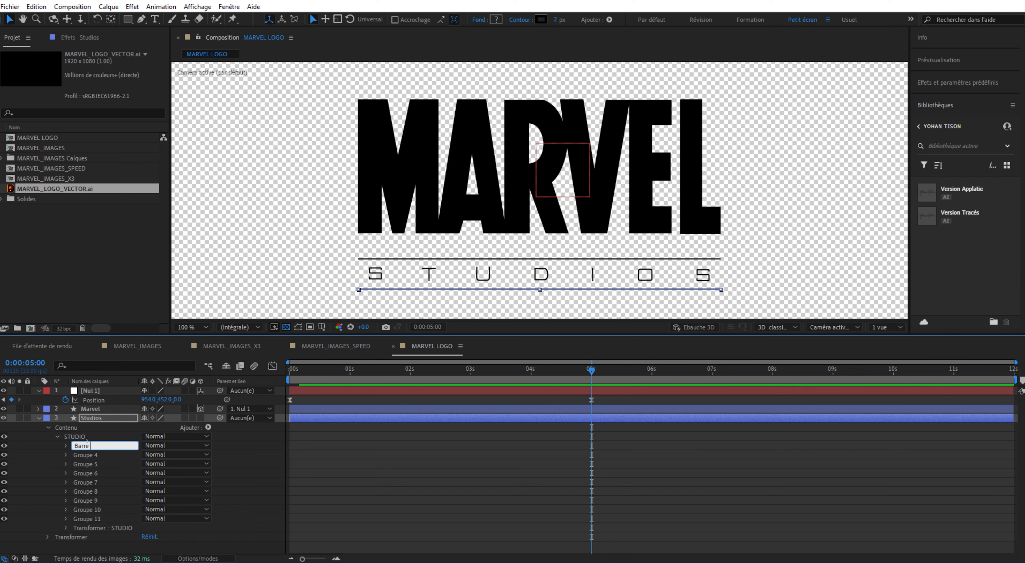
{"action": "type", "text": " Supérieu"}
{"action": "key", "text": "BackSpace"}
{"action": "key", "text": "BackSpace"}
{"action": "key", "text": "BackSpace"}
{"action": "key", "text": "BackSpace"}
{"action": "key", "text": "BackSpace"}
{"action": "key", "text": "BackSpace"}
{"action": "key", "text": "BackSpace"}
{"action": "key", "text": "BackSpace"}
{"action": "type", "text": "Inf"}
{"action": "key", "text": "Return"}
Rename Groupe 4, the line above the STUDIOS letters, as Barre Sup
{"action": "left_click", "coordinate": [87, 455]}
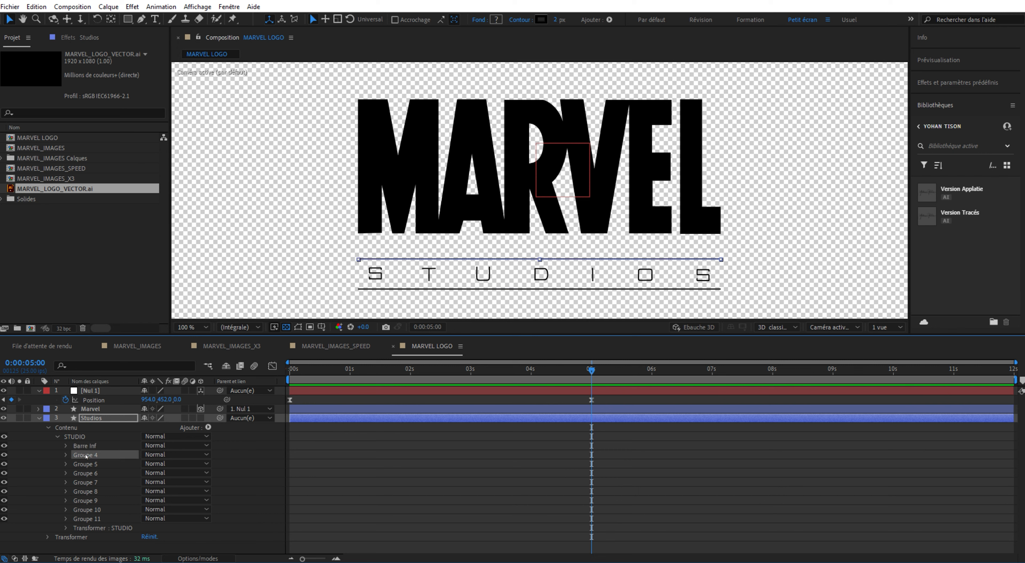
{"action": "key", "text": "Return"}
{"action": "type", "text": "Barre Sup"}
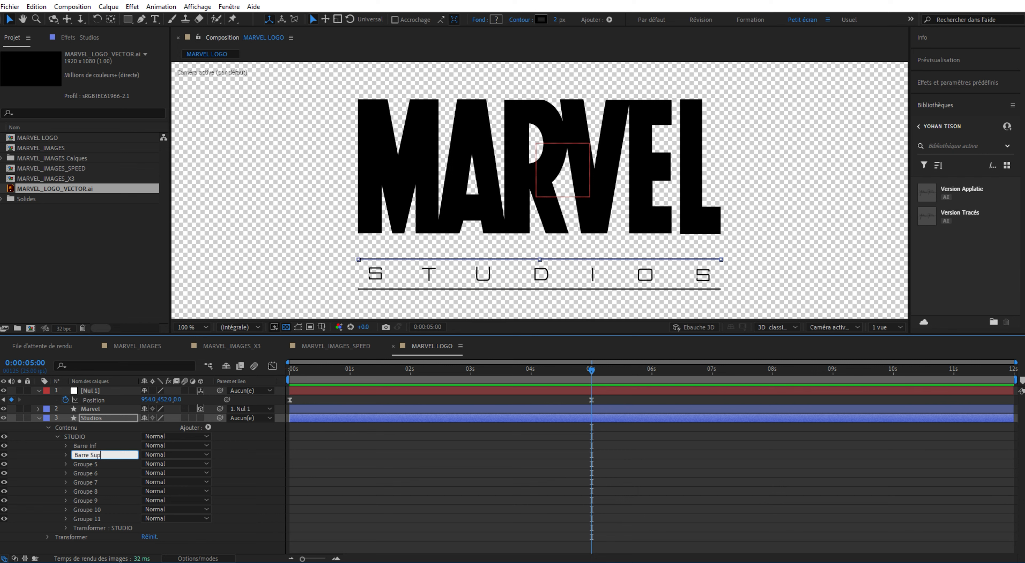
{"action": "key", "text": "Return"}
Duplicate the Studios layer twice and rename the Studios 2 copy Barre Inf
{"action": "left_click", "coordinate": [87, 418]}
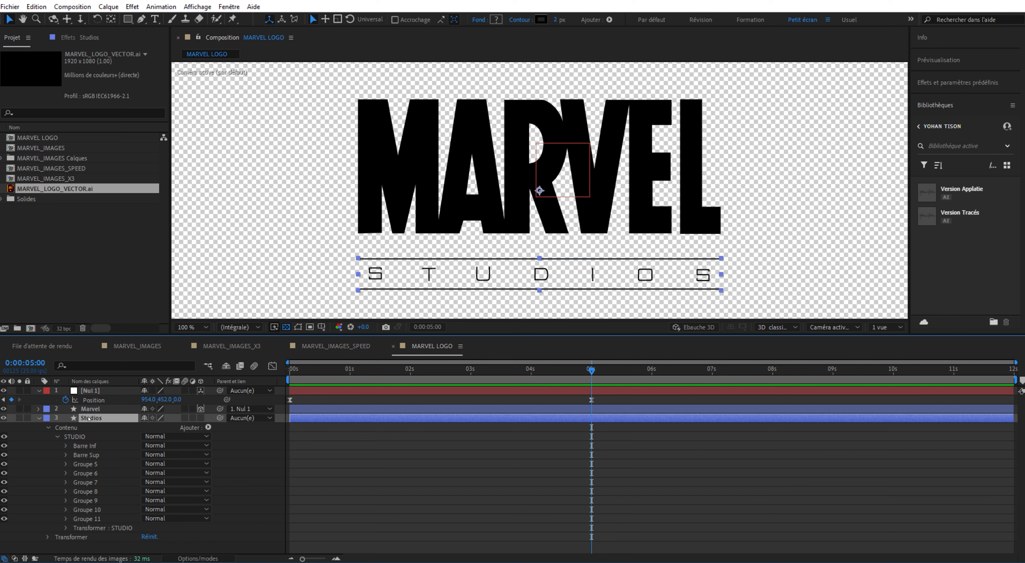
{"action": "key", "text": "ctrl+d"}
{"action": "key", "text": "ctrl+d"}
{"action": "left_click", "coordinate": [84, 427]}
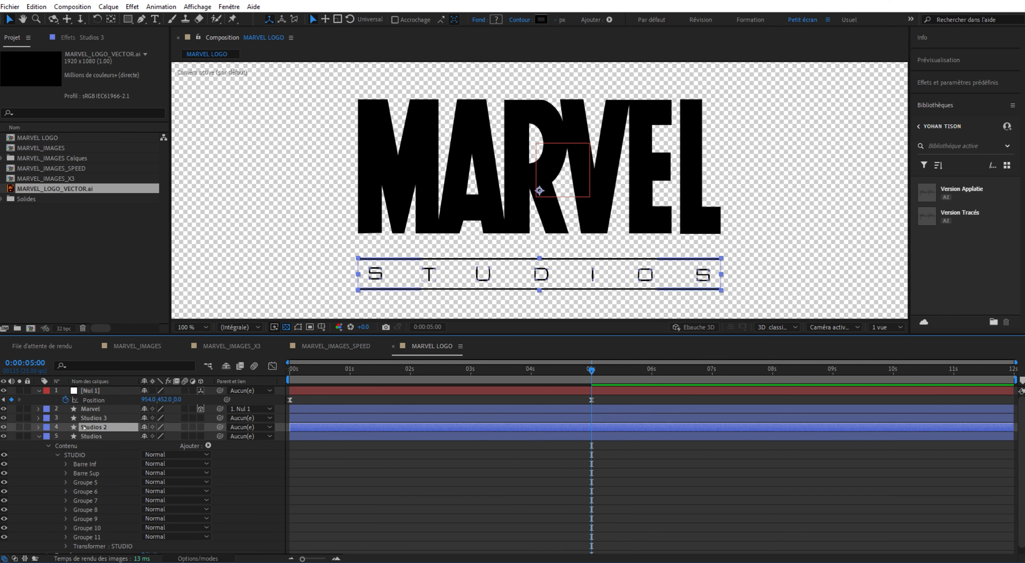
{"action": "key", "text": "Return"}
{"action": "type", "text": "Barr"}
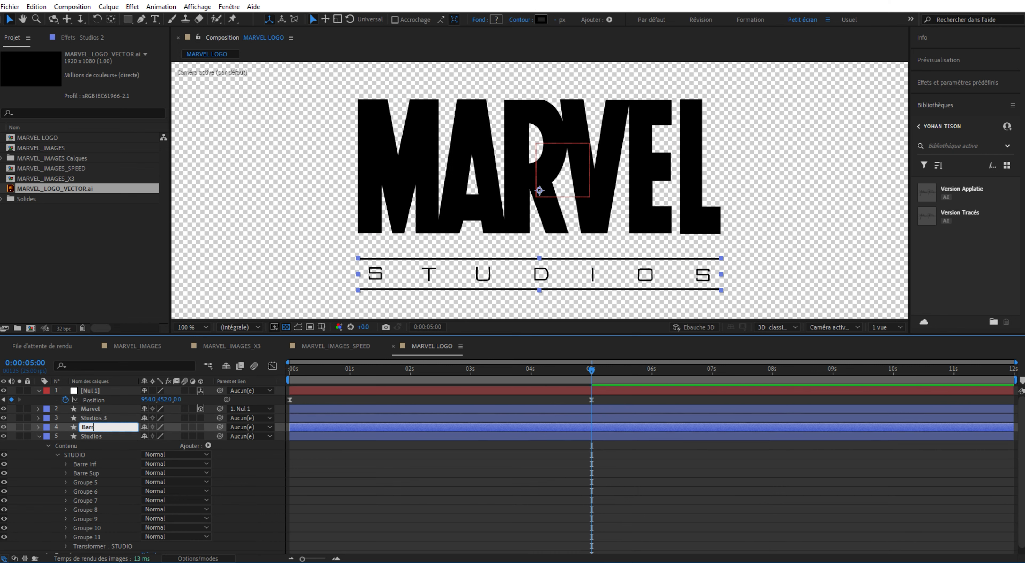
{"action": "type", "text": "e Inf"}
{"action": "key", "text": "Return"}
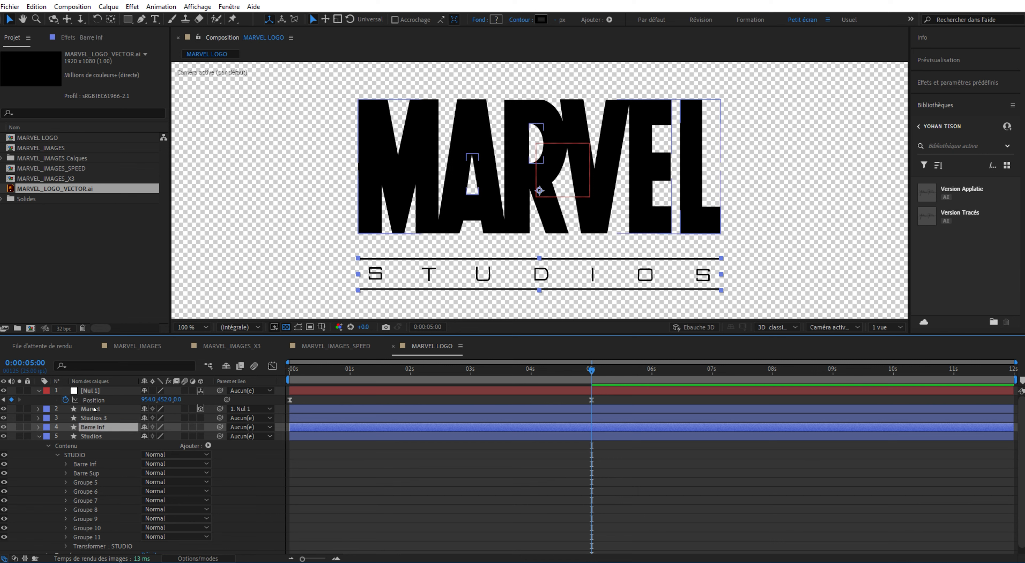
Rename the Studios 3 layer as Barre Sup
{"action": "left_click", "coordinate": [92, 417]}
{"action": "key", "text": "Return"}
{"action": "type", "text": "B"}
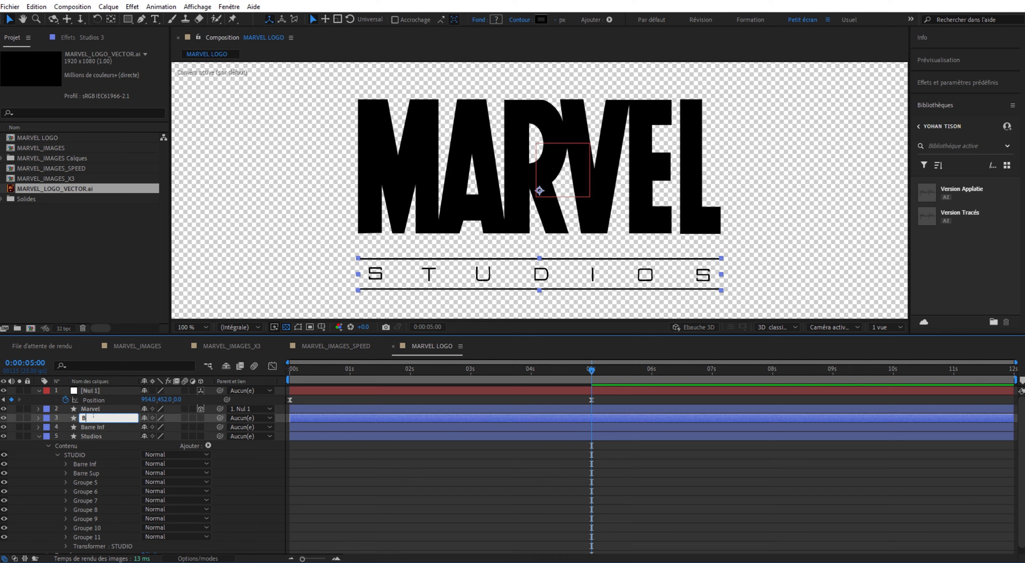
{"action": "type", "text": "a"}
{"action": "type", "text": "rre Sup"}
Delete the Barre Inf and Barre Sup groups from the Studios layer, keeping only the letters, and collapse the layer
{"action": "left_click", "coordinate": [92, 465]}
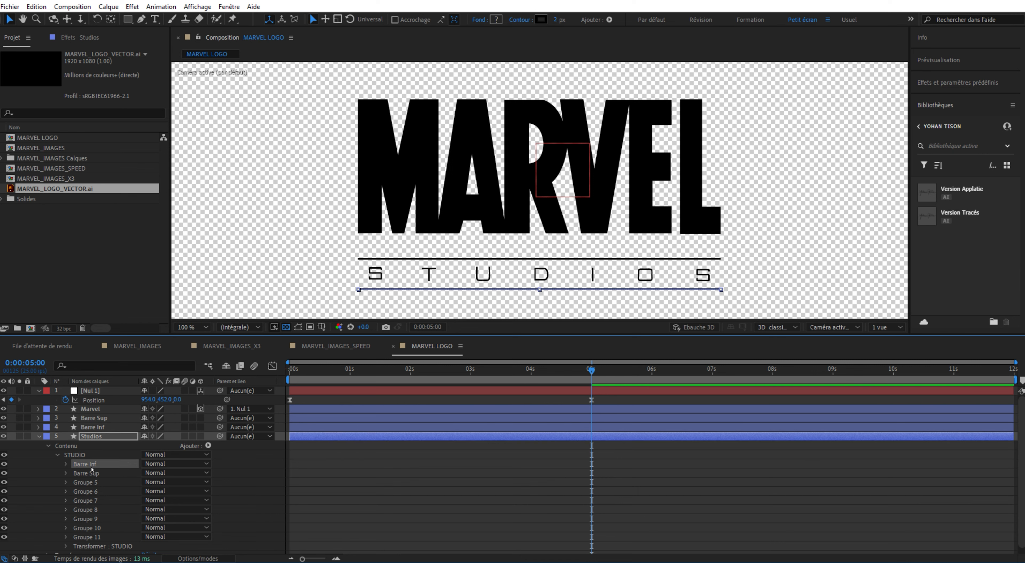
{"action": "left_click", "coordinate": [91, 473], "text": "shift"}
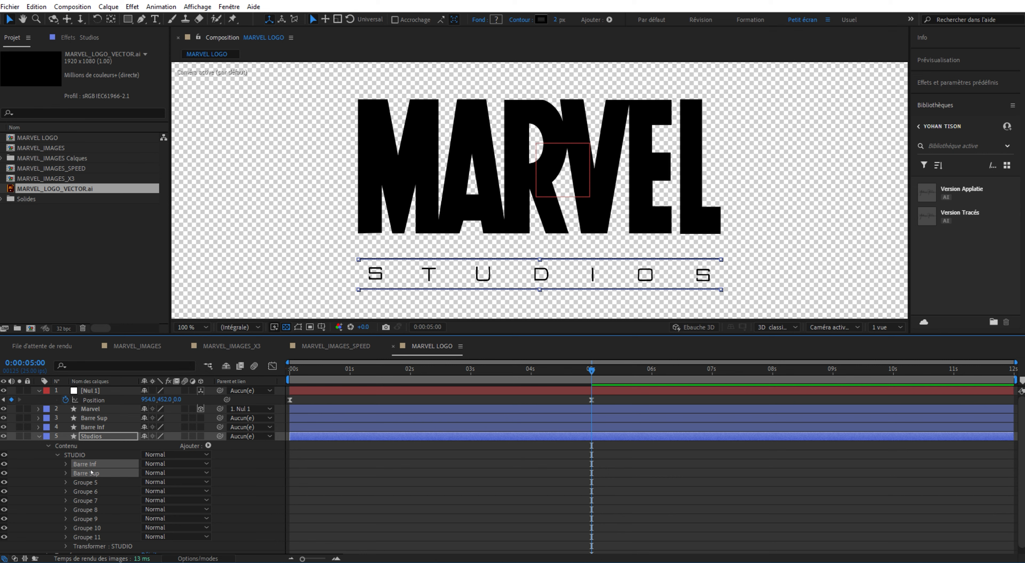
{"action": "key", "text": "Delete"}
{"action": "left_click", "coordinate": [39, 437]}
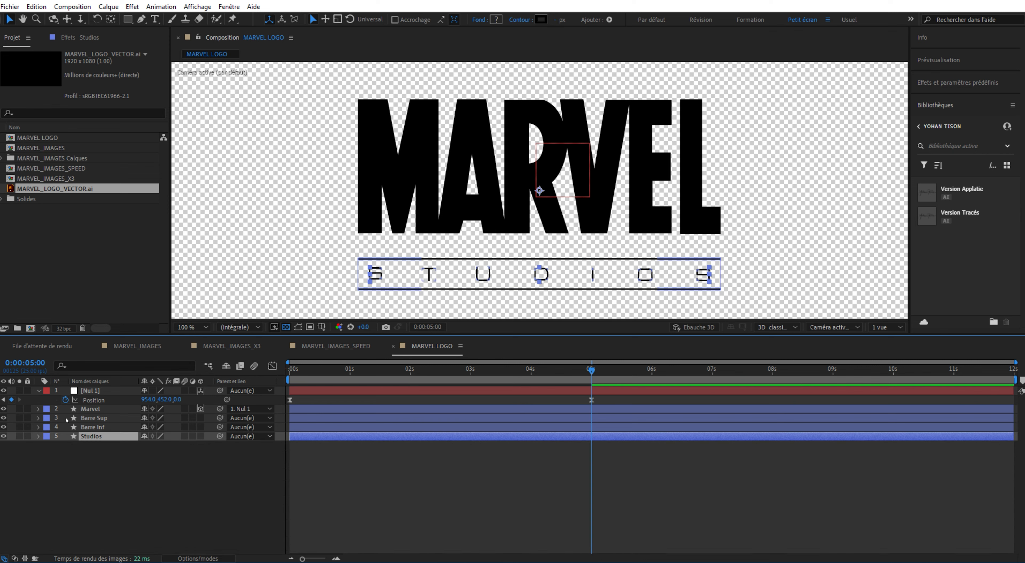
In layer 4, Barre Inf, take the Barre Sup group out of the STUDIO group and delete STUDIO
{"action": "left_click", "coordinate": [94, 418]}
{"action": "left_click", "coordinate": [39, 427]}
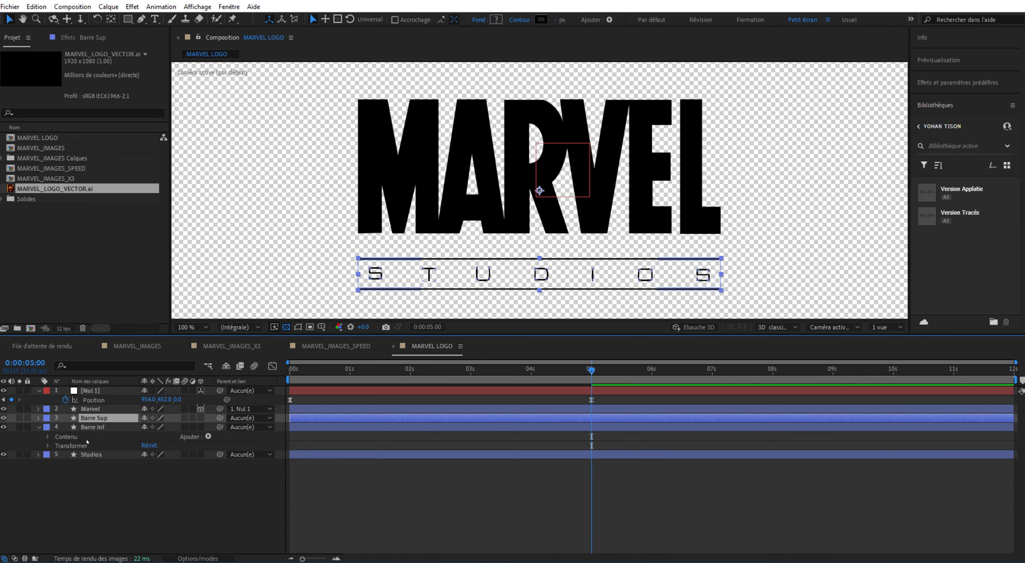
{"action": "left_click", "coordinate": [48, 436]}
{"action": "left_click", "coordinate": [56, 445]}
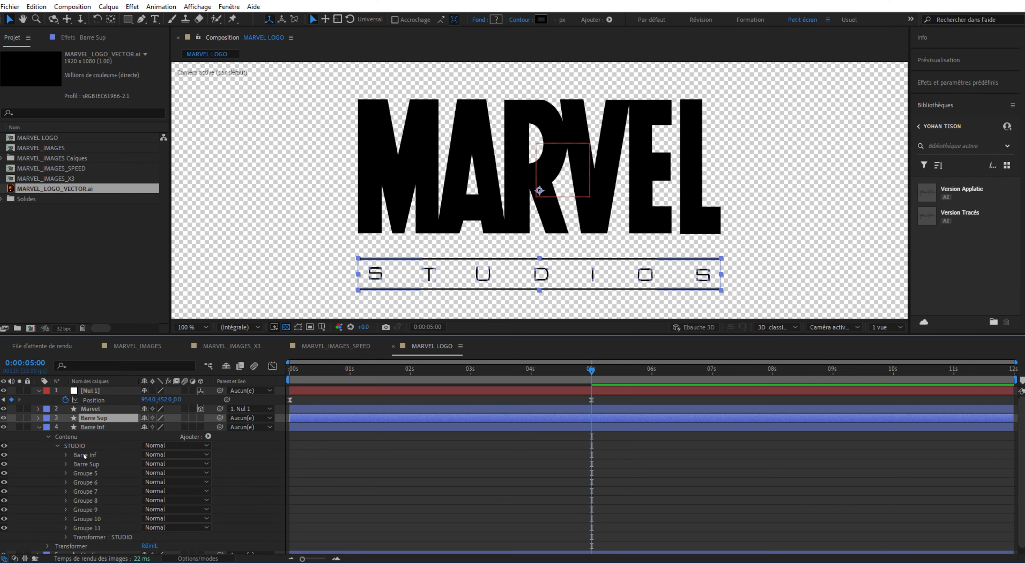
{"action": "left_click_drag", "start_coordinate": [88, 465], "coordinate": [80, 438]}
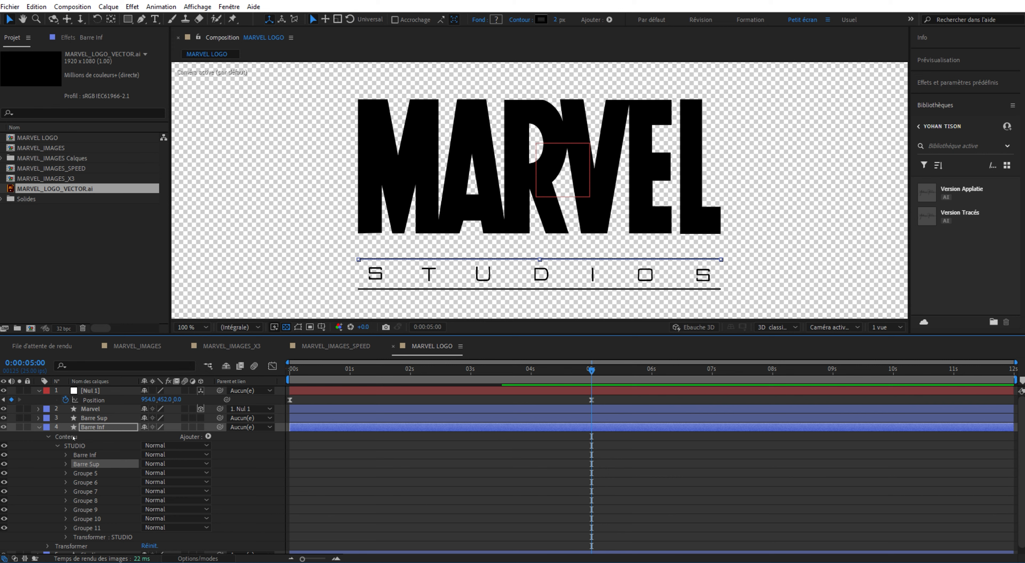
{"action": "left_click", "coordinate": [74, 446]}
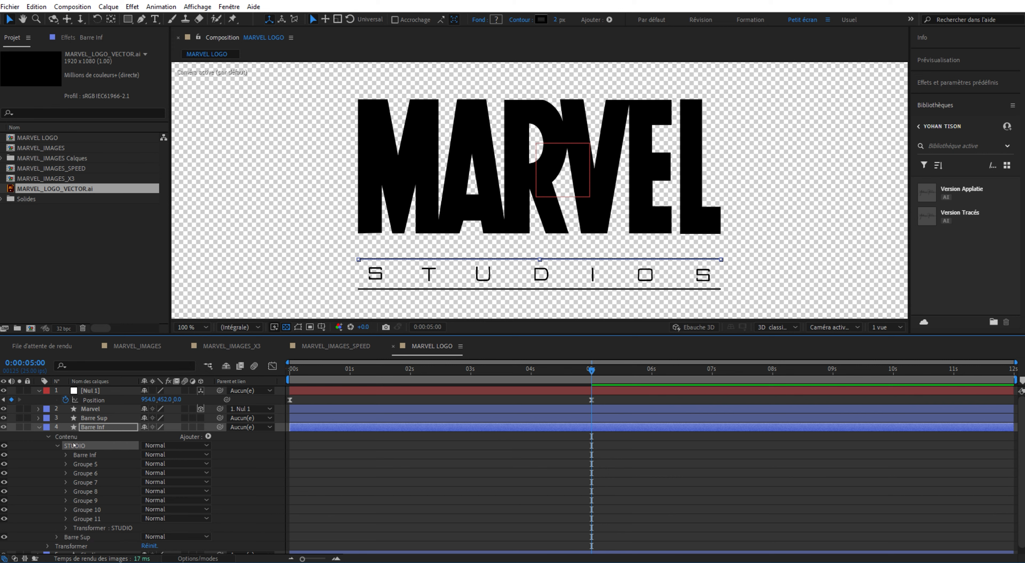
{"action": "key", "text": "Delete"}
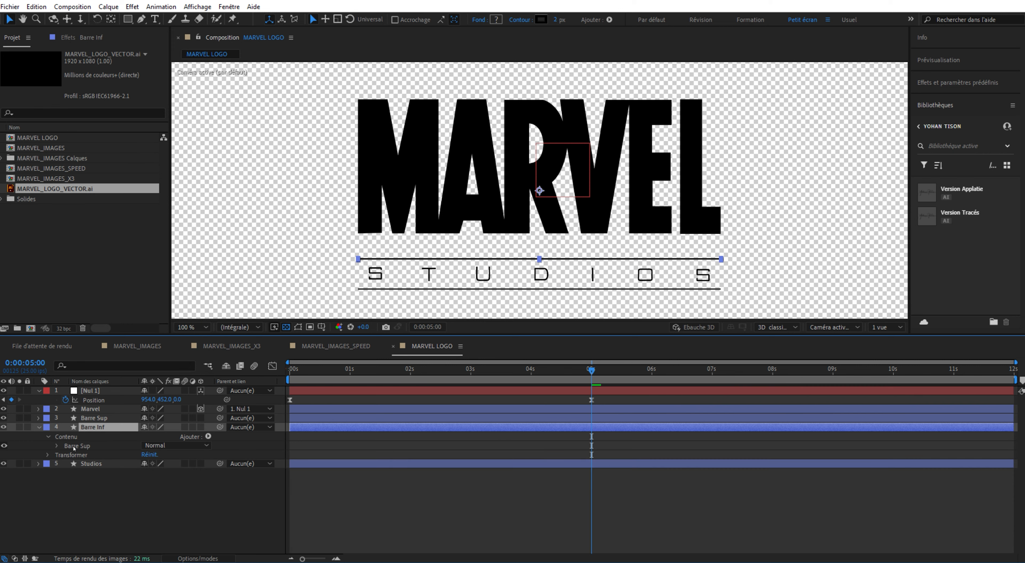
Rename layer 4, which holds only the Barre Sup group, as Barre Sup
{"action": "left_click", "coordinate": [81, 419]}
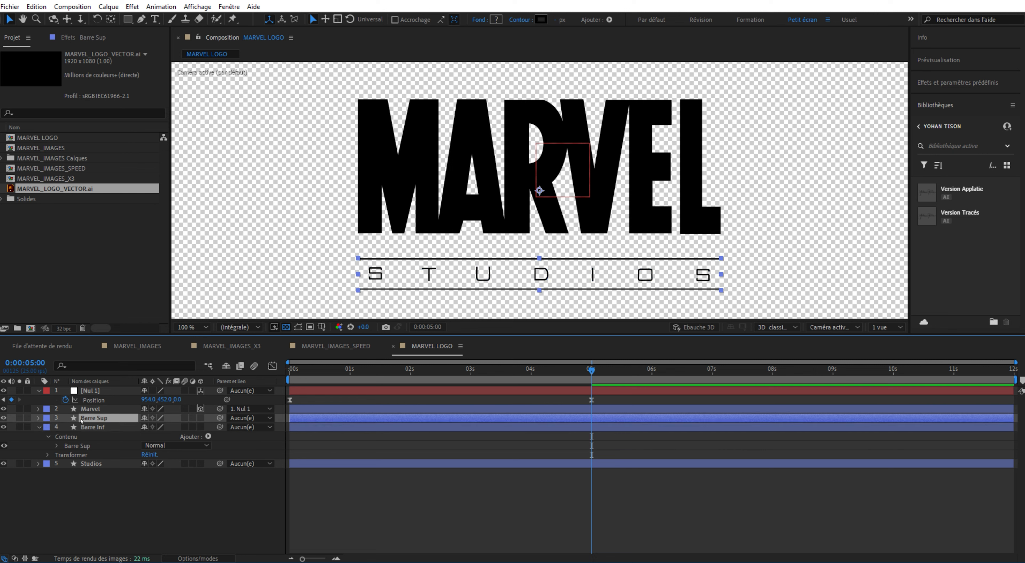
{"action": "left_click", "coordinate": [96, 427]}
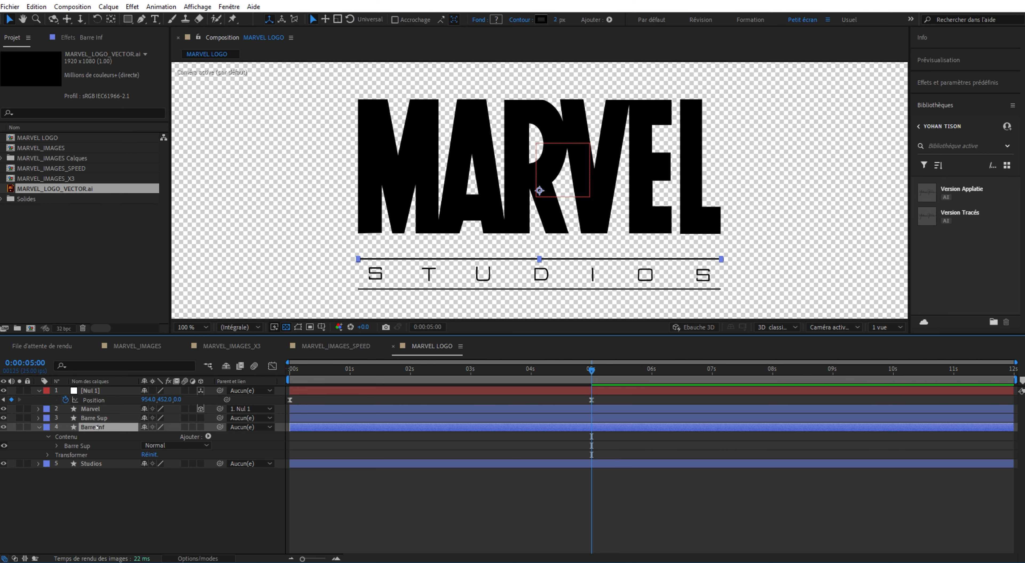
{"action": "left_click", "coordinate": [73, 446]}
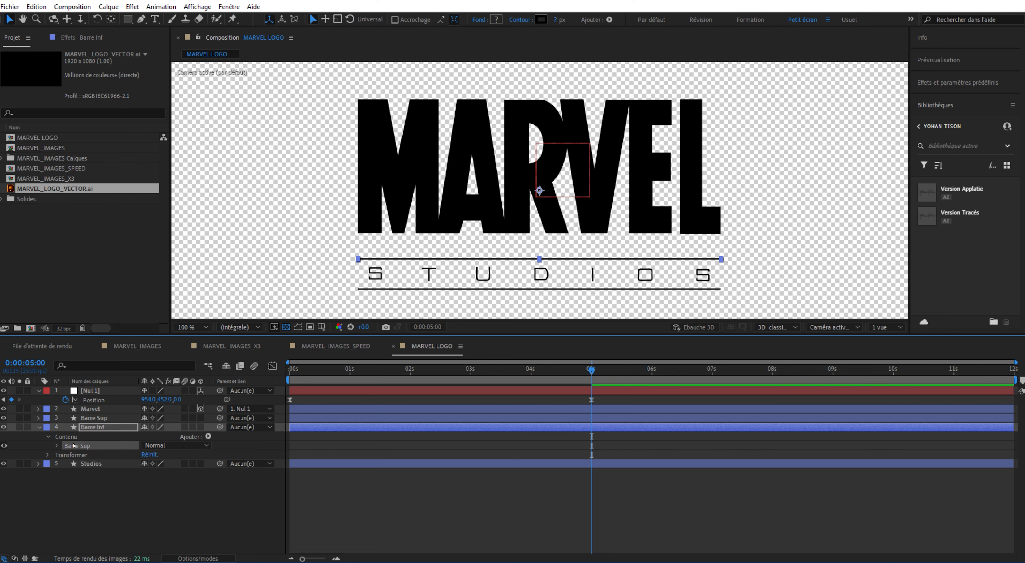
{"action": "left_click", "coordinate": [91, 426]}
{"action": "key", "text": "Return"}
{"action": "type", "text": "Barre Sup"}
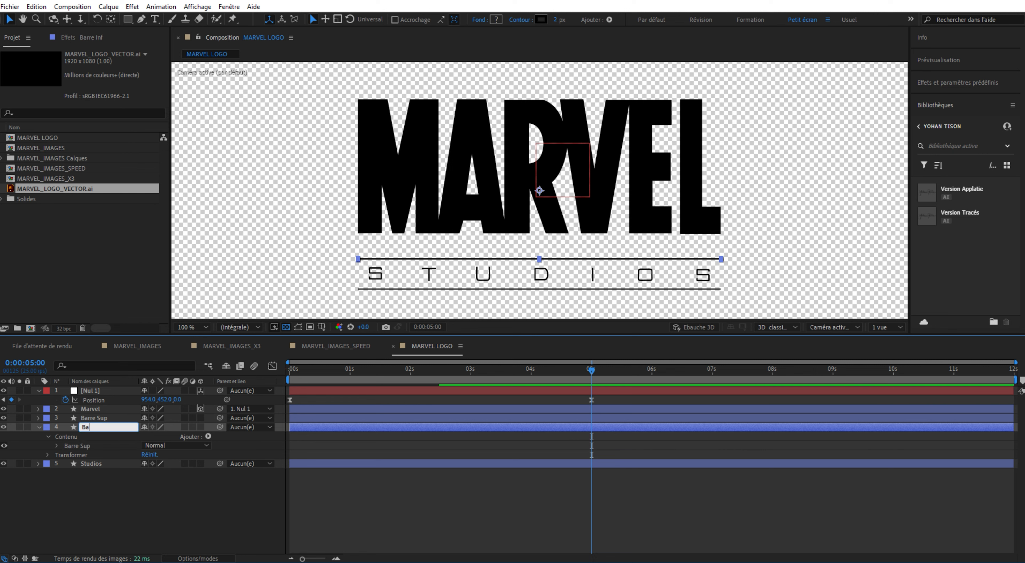
{"action": "key", "text": "Return"}
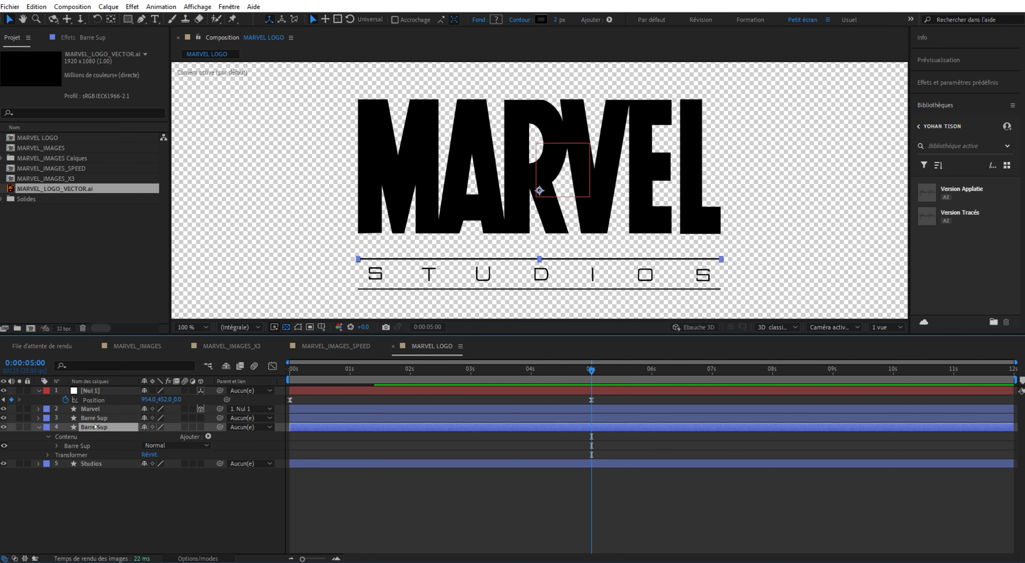
Rename layer 3, the remaining full copy of Studios, as Barre Inf
{"action": "key", "text": "ctrl+Up"}
{"action": "key", "text": "Return"}
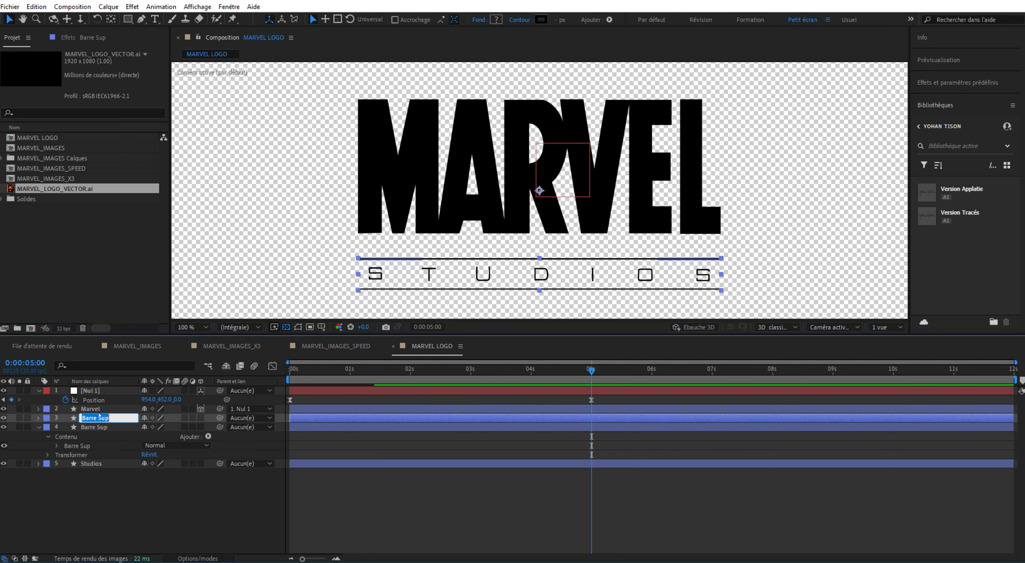
{"action": "left_click_drag", "start_coordinate": [98, 417], "coordinate": [155, 416]}
{"action": "type", "text": "Inf"}
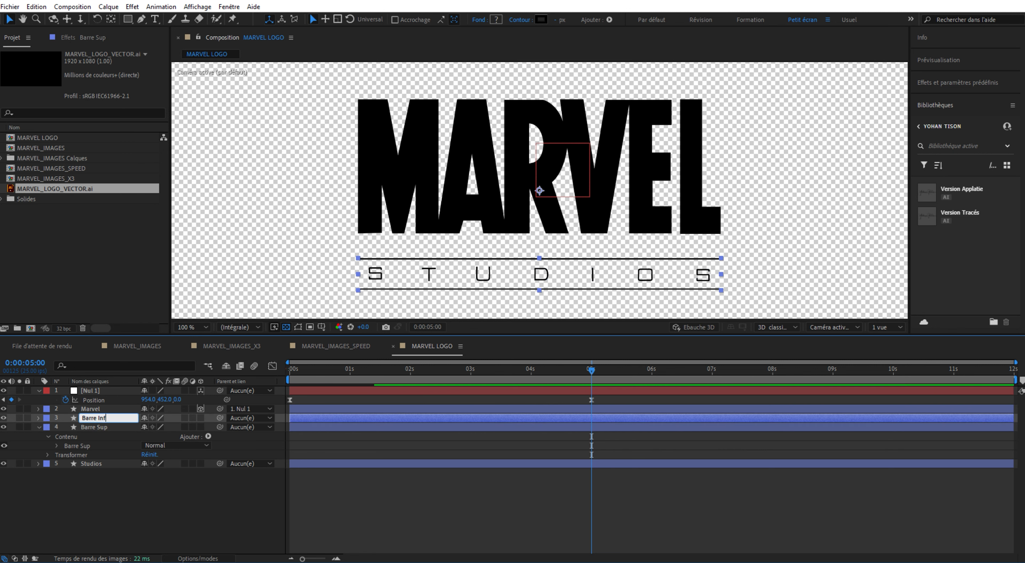
{"action": "key", "text": "Return"}
In the Barre Inf layer, take the Barre Inf group out of STUDIO, delete the STUDIO group and collapse the layer
{"action": "left_click", "coordinate": [39, 418]}
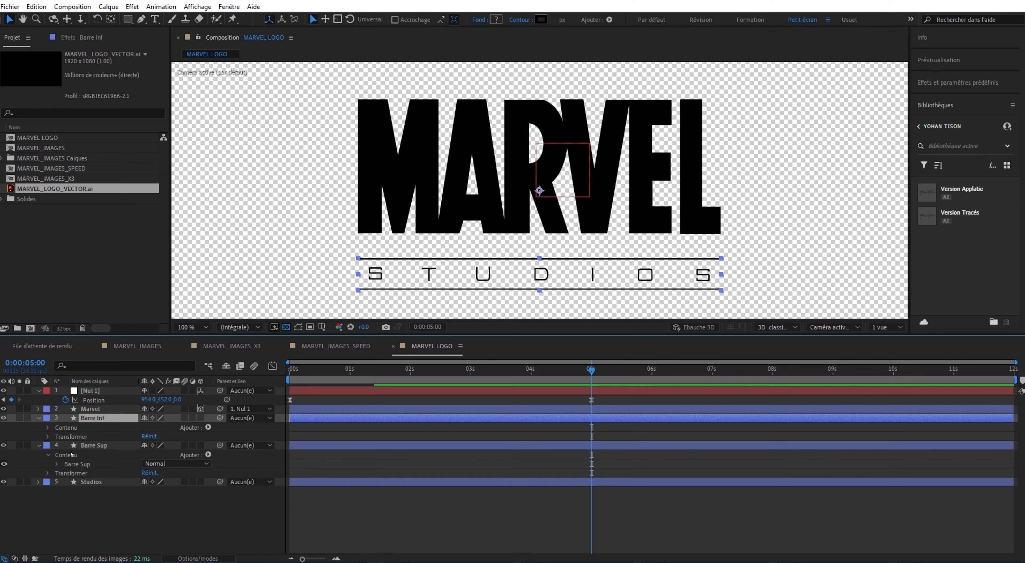
{"action": "left_click", "coordinate": [48, 427]}
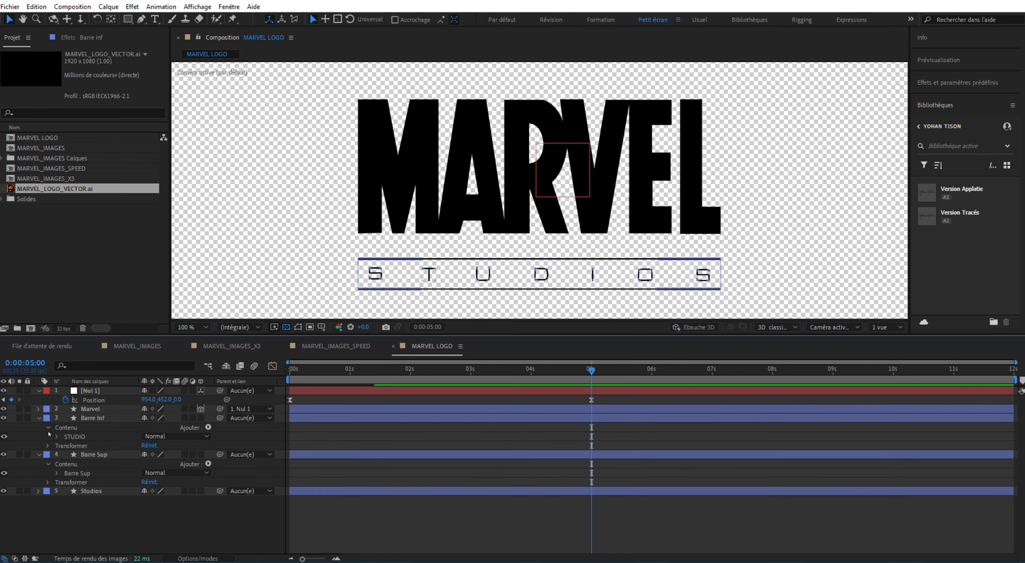
{"action": "left_click", "coordinate": [57, 436]}
{"action": "left_click_drag", "start_coordinate": [87, 447], "coordinate": [80, 433]}
{"action": "left_click", "coordinate": [74, 446]}
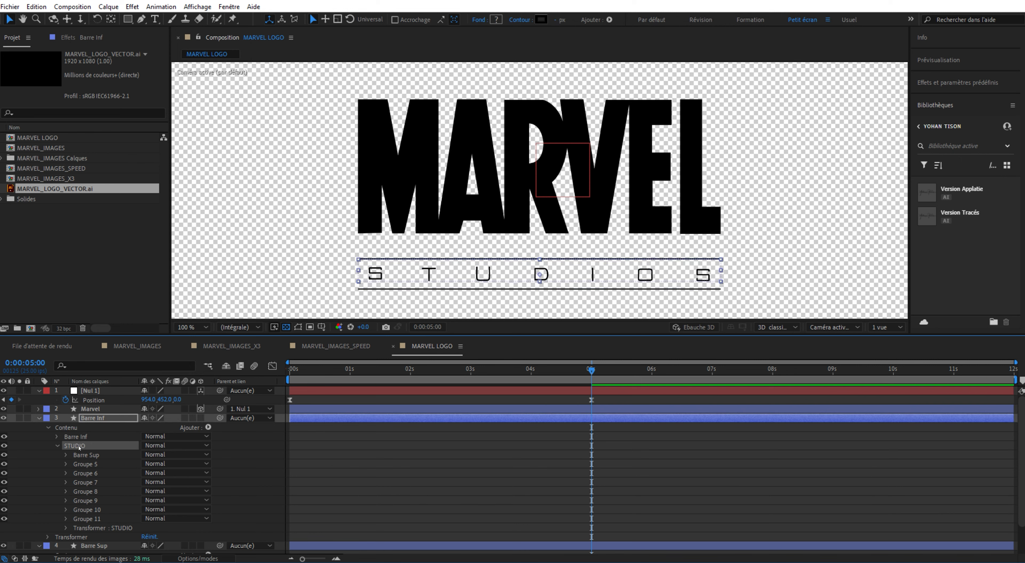
{"action": "key", "text": "Delete"}
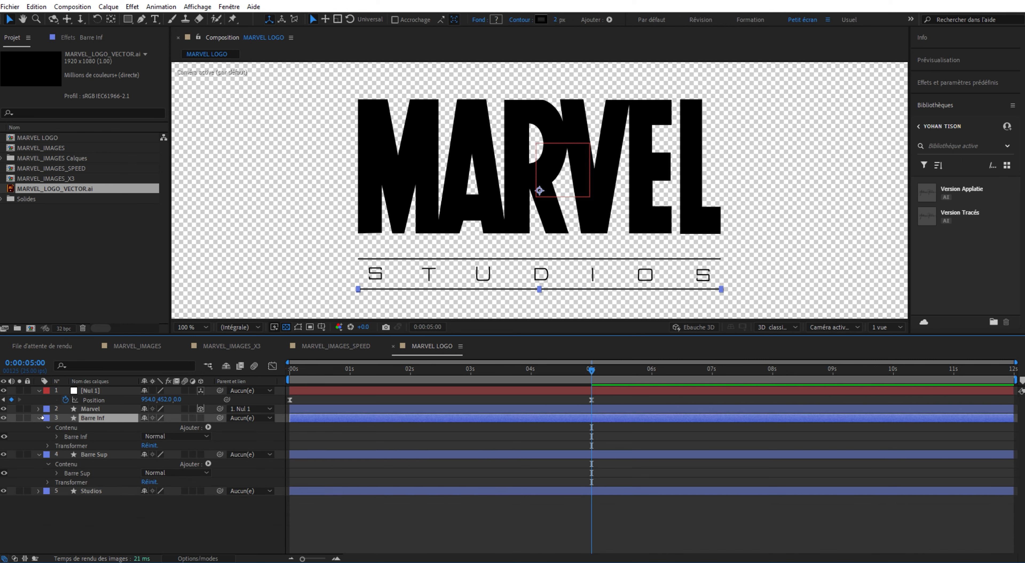
{"action": "left_click", "coordinate": [165, 517]}
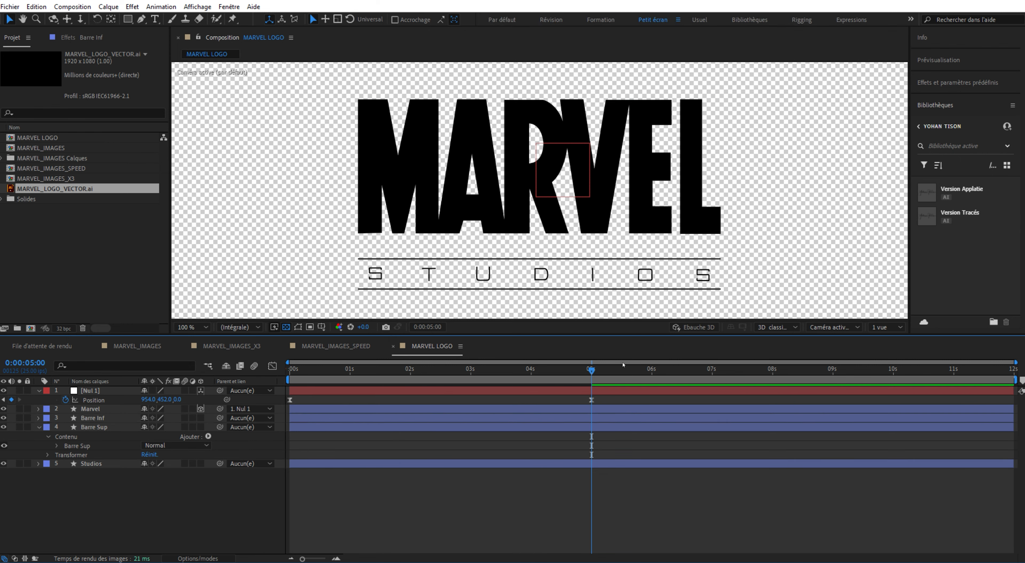
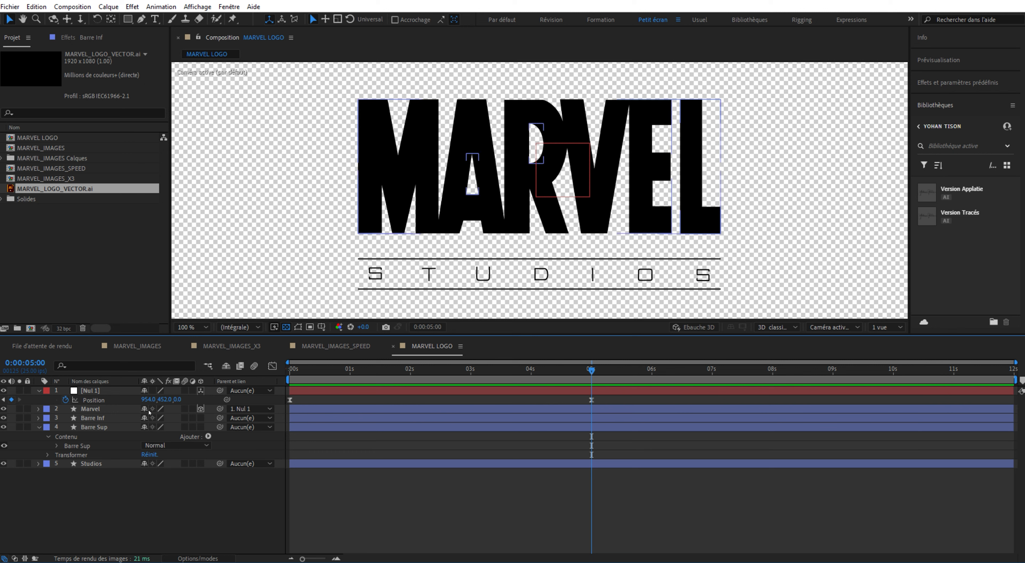
Add an Opacity keyframe of 0% to the Barre Sup layer at 5 seconds
{"action": "left_click", "coordinate": [86, 425]}
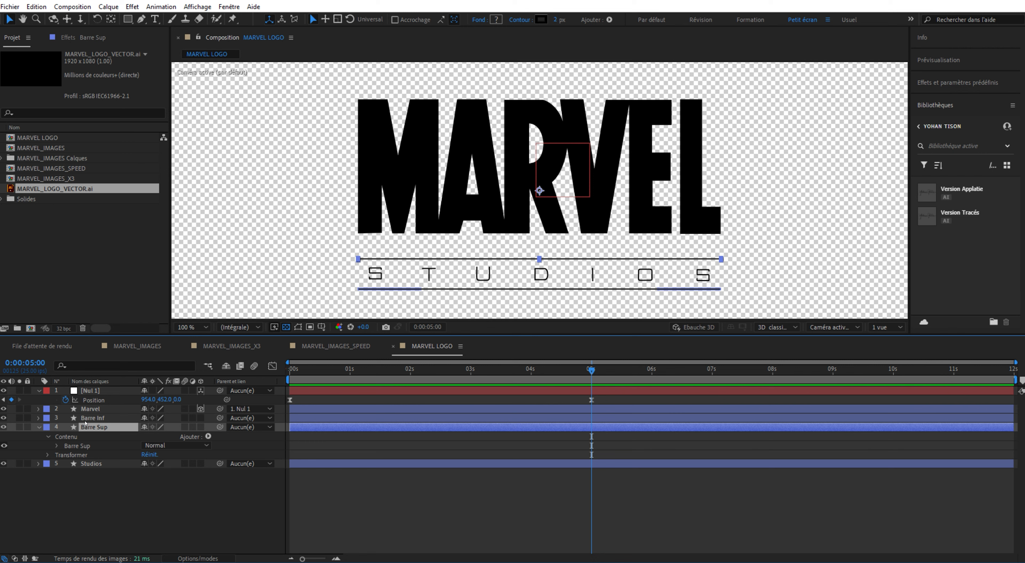
{"action": "key", "text": "t"}
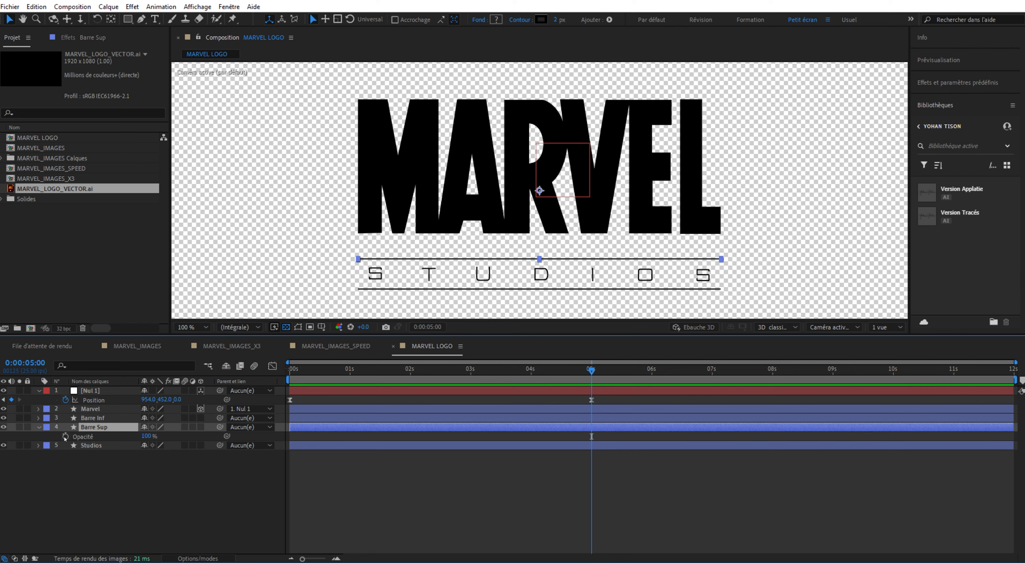
{"action": "left_click", "coordinate": [65, 436]}
{"action": "left_click_drag", "start_coordinate": [142, 437], "coordinate": [24, 442]}
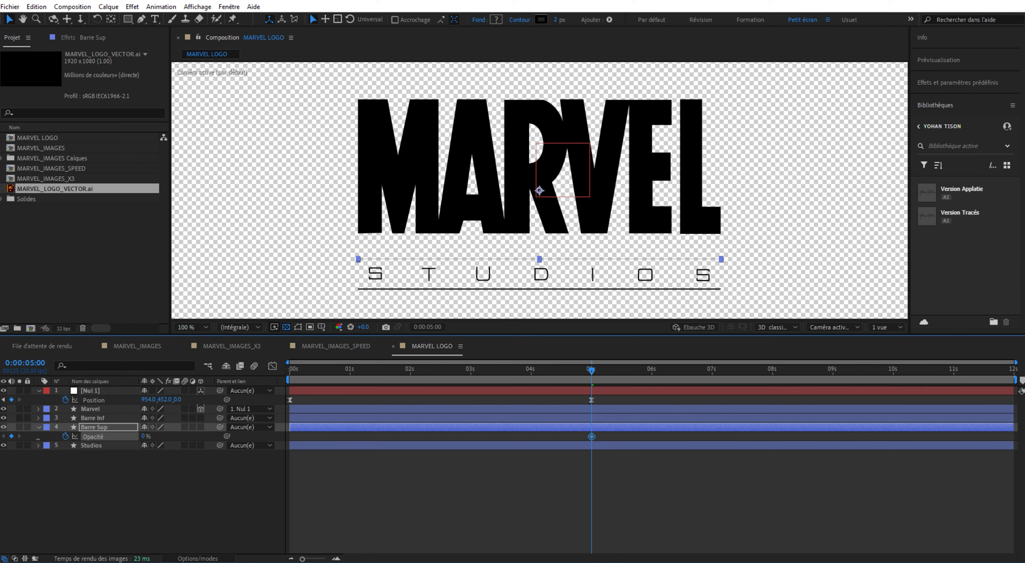
Set the Barre Sup layer's Opacity to 100% at 0:00:05:20 and preview the fade-in
{"action": "key", "text": "shift+Page_Down"}
{"action": "key", "text": "shift+Page_Down"}
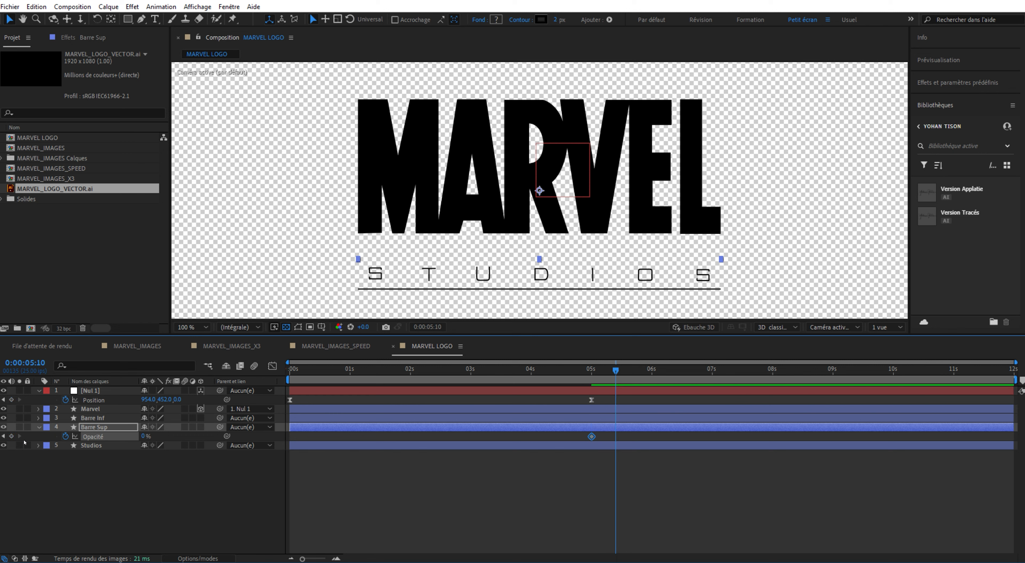
{"action": "left_click_drag", "start_coordinate": [141, 436], "coordinate": [247, 440]}
{"action": "left_click", "coordinate": [226, 508]}
{"action": "left_click_drag", "start_coordinate": [640, 371], "coordinate": [592, 373]}
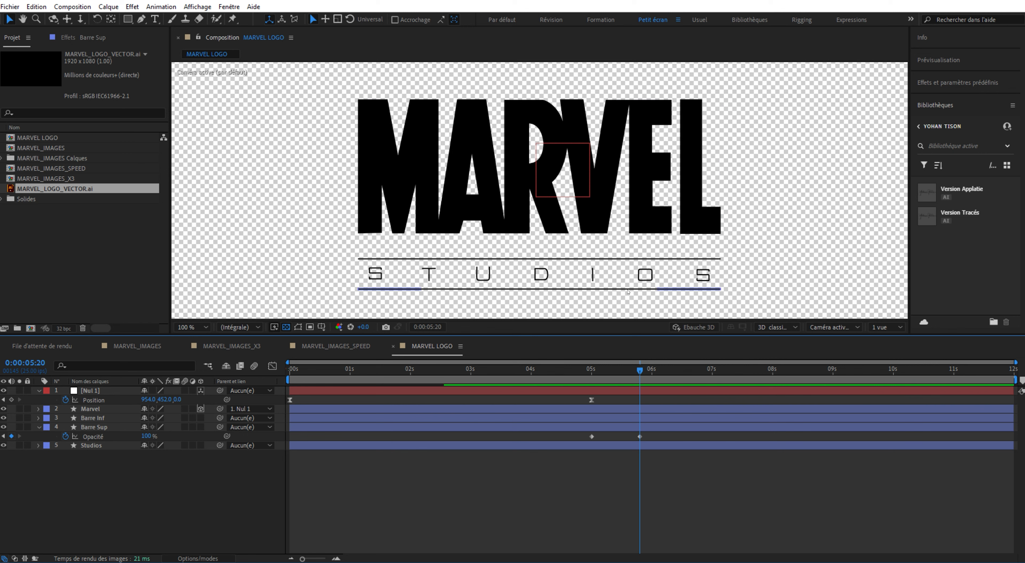
Add a Position keyframe to the Barre Inf layer at 0:00:05:20
{"action": "left_click", "coordinate": [94, 418]}
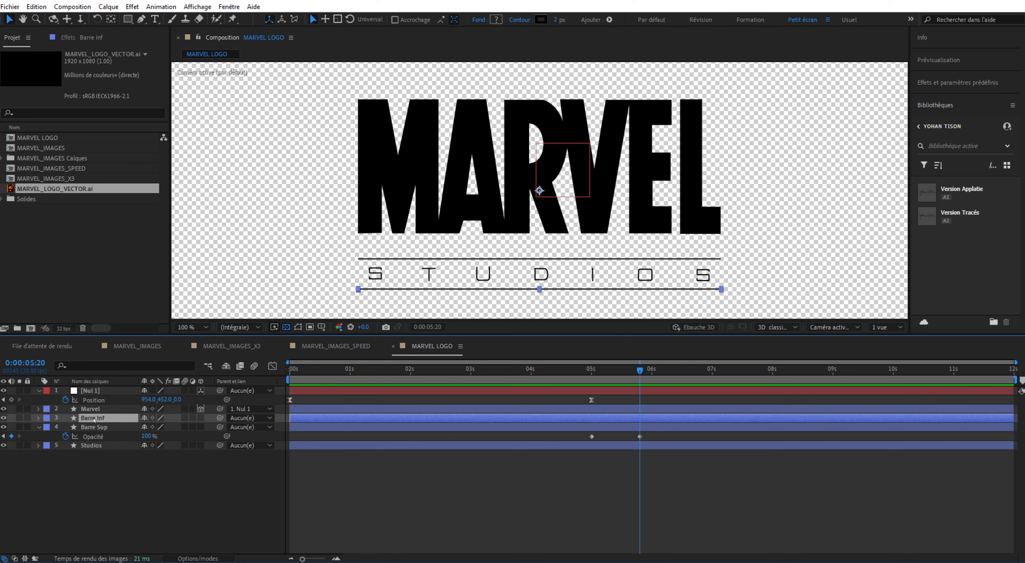
{"action": "key", "text": "p"}
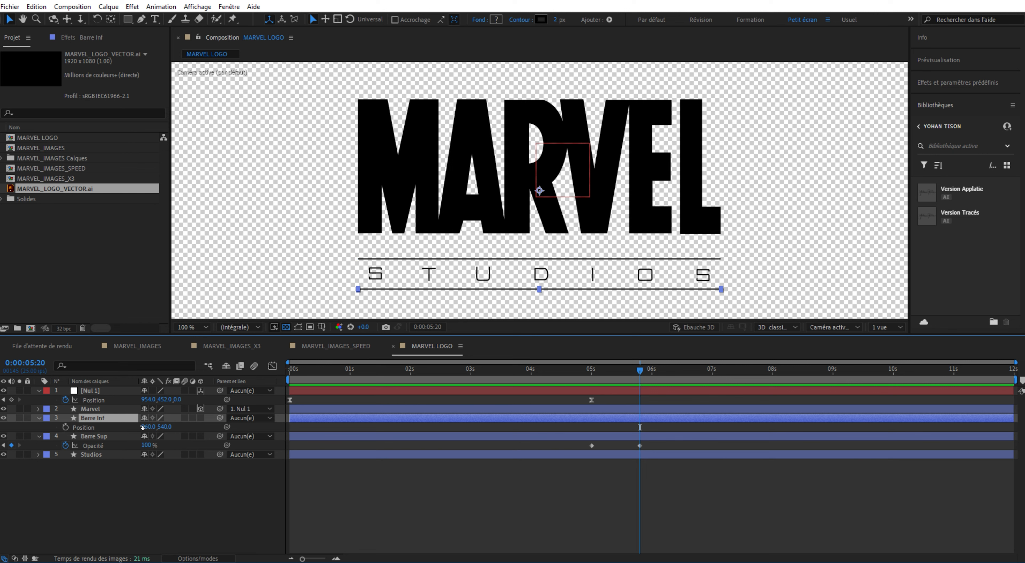
{"action": "left_click", "coordinate": [65, 427]}
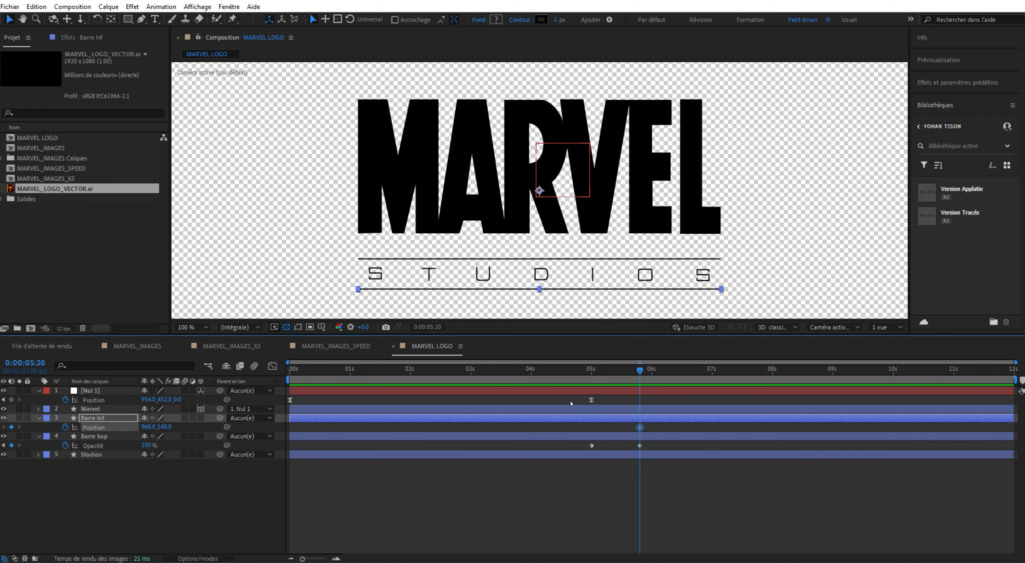
Raise the Barre Inf line exactly onto the upper line at the 0:00:05:20 keyframe, with Position 960, 483.5
{"action": "left_click_drag", "start_coordinate": [164, 426], "coordinate": [142, 423]}
{"action": "scroll", "coordinate": [619, 286], "scroll_direction": "up", "scroll_amount": 1}
{"action": "left_click_drag", "start_coordinate": [581, 282], "coordinate": [570, 161]}
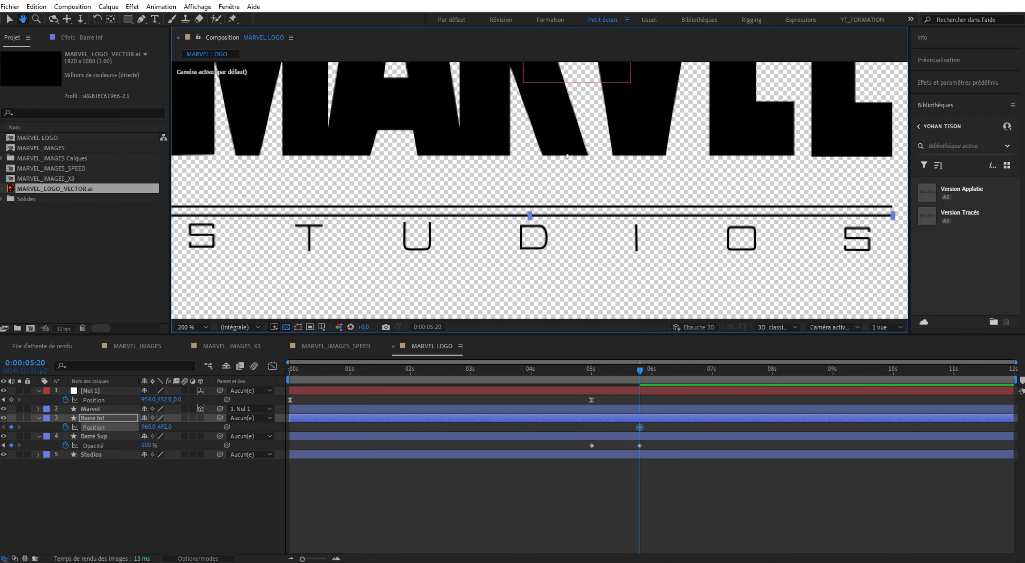
{"action": "key", "text": "Up"}
{"action": "key", "text": "Up"}
{"action": "key", "text": "Up"}
{"action": "key", "text": "Up"}
{"action": "key", "text": "Up"}
{"action": "key", "text": "Up"}
{"action": "key", "text": "Up"}
{"action": "key", "text": "Up"}
{"action": "key", "text": "Up"}
{"action": "key", "text": "Up"}
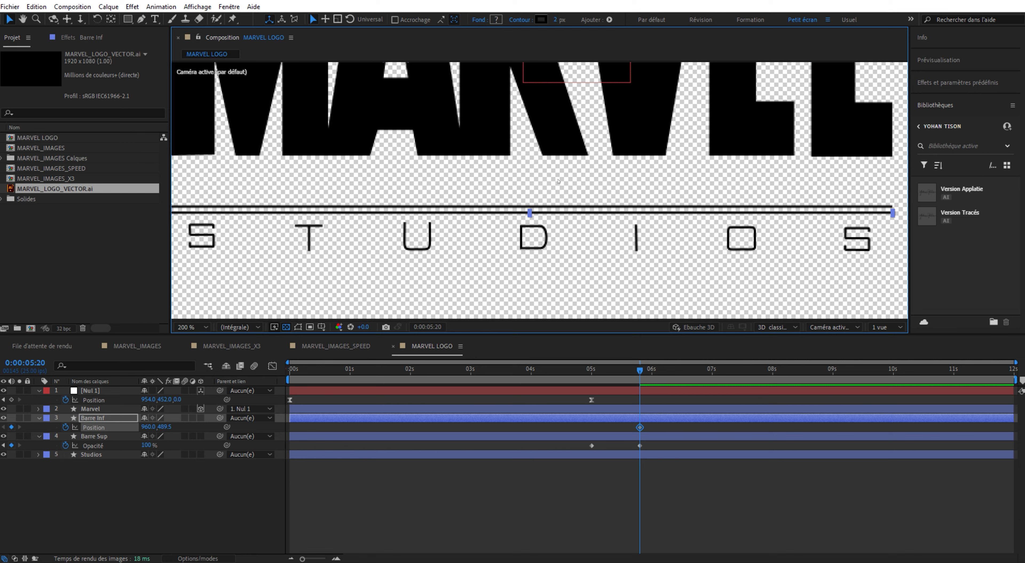
{"action": "key", "text": "Up"}
{"action": "key", "text": "Up"}
{"action": "key", "text": "Up"}
{"action": "key", "text": "Up"}
{"action": "key", "text": "Up"}
{"action": "key", "text": "Up"}
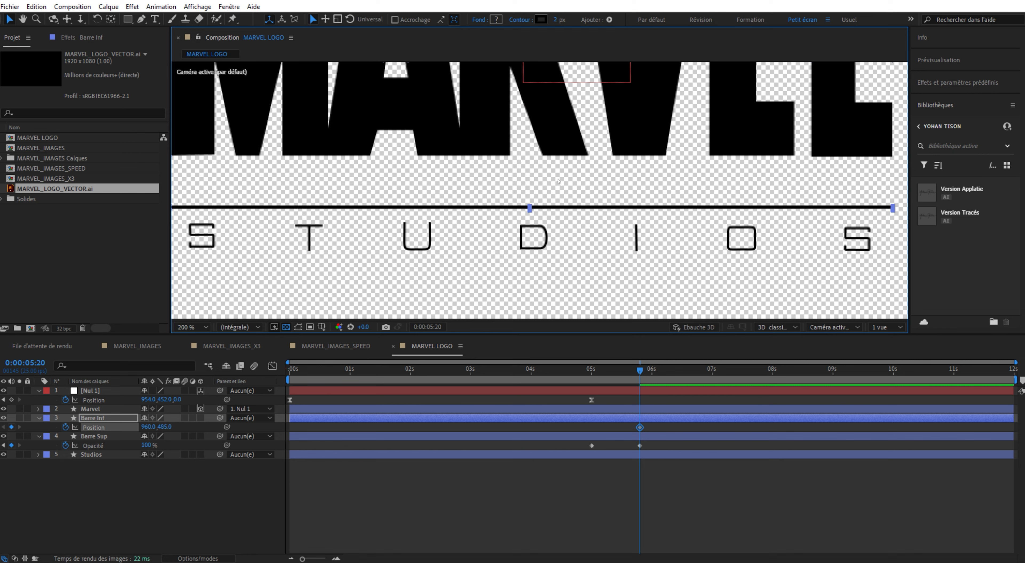
{"action": "key", "text": "Up"}
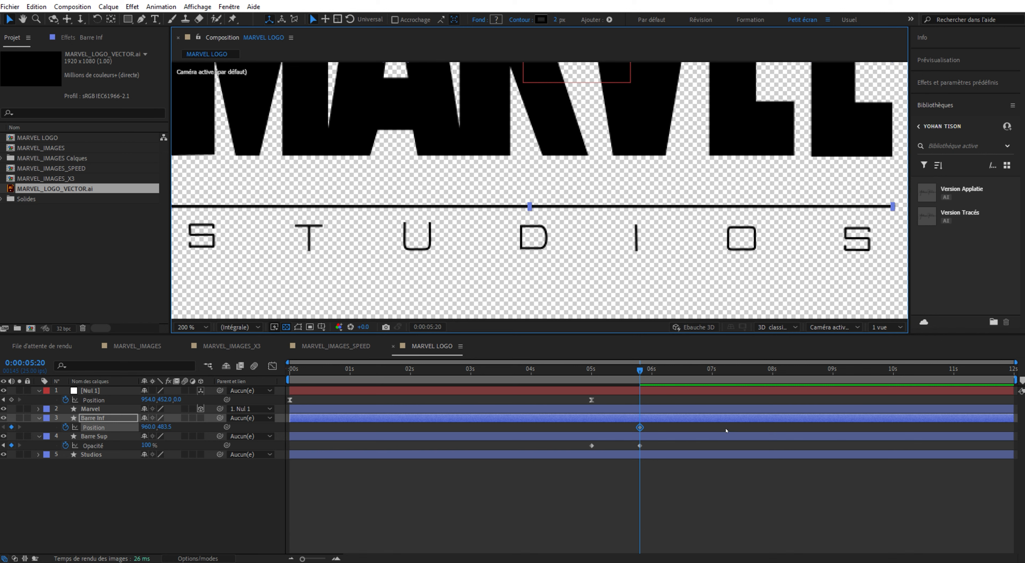
Set the Barre Inf layer's Position to 960, 540 at 0:00:06:15 and preview the line's descent
{"action": "key", "text": "shift+Page_Down"}
{"action": "key", "text": "shift+Page_Down"}
{"action": "left_click", "coordinate": [165, 426]}
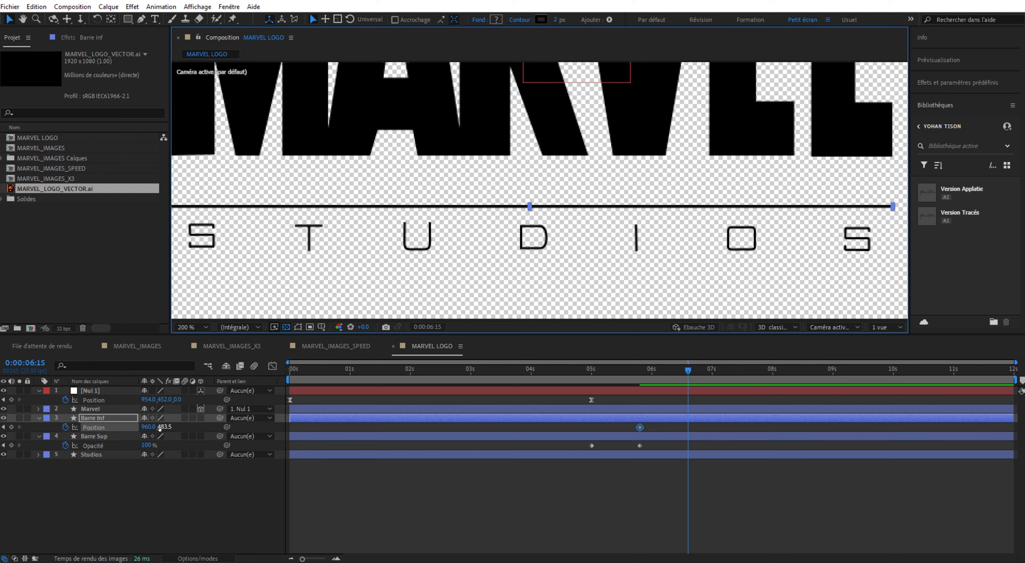
{"action": "type", "text": "540"}
{"action": "key", "text": "Return"}
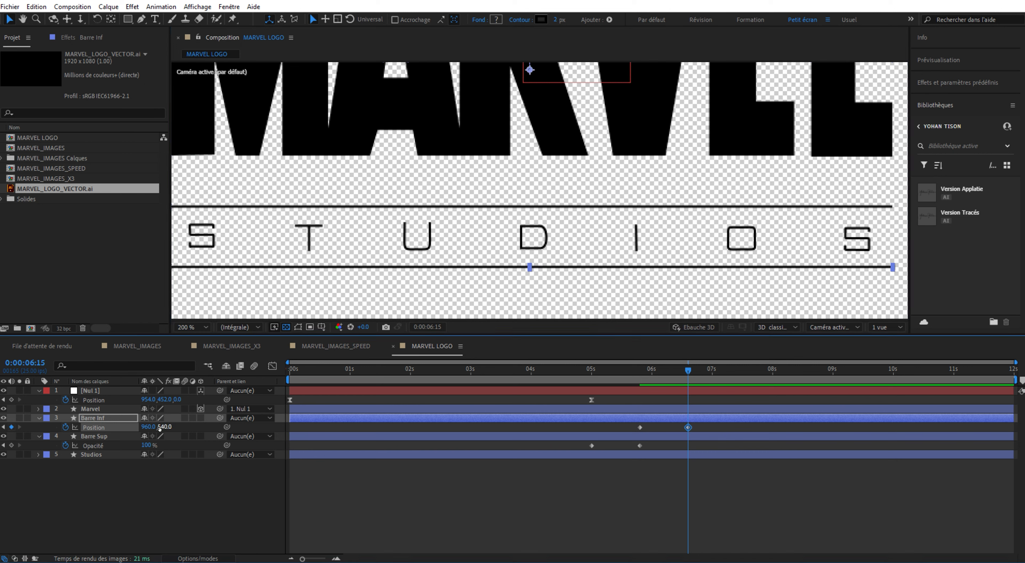
{"action": "left_click_drag", "start_coordinate": [563, 372], "coordinate": [618, 372]}
{"action": "key", "text": "space"}
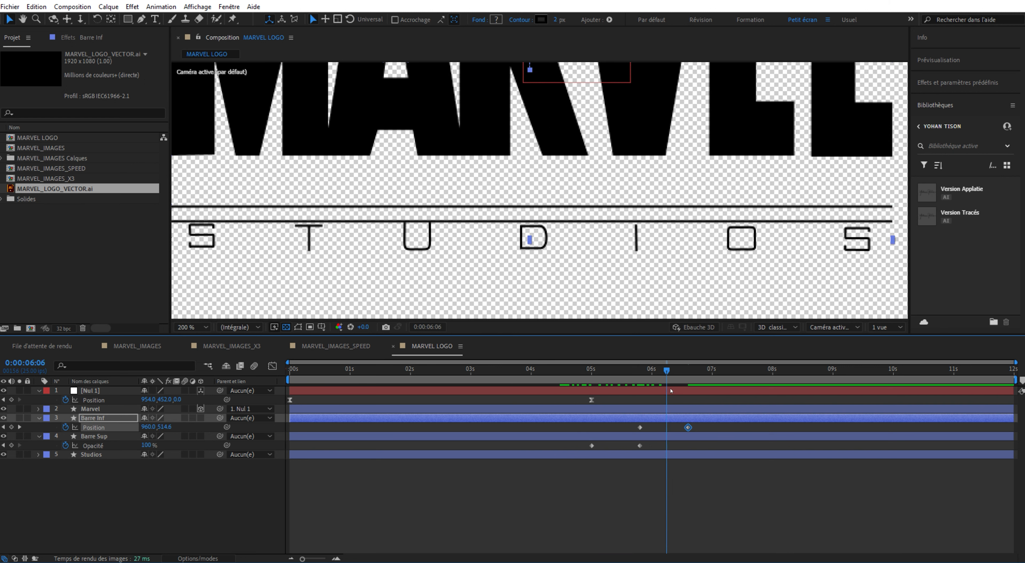
{"action": "left_click_drag", "start_coordinate": [720, 395], "coordinate": [91, 417]}
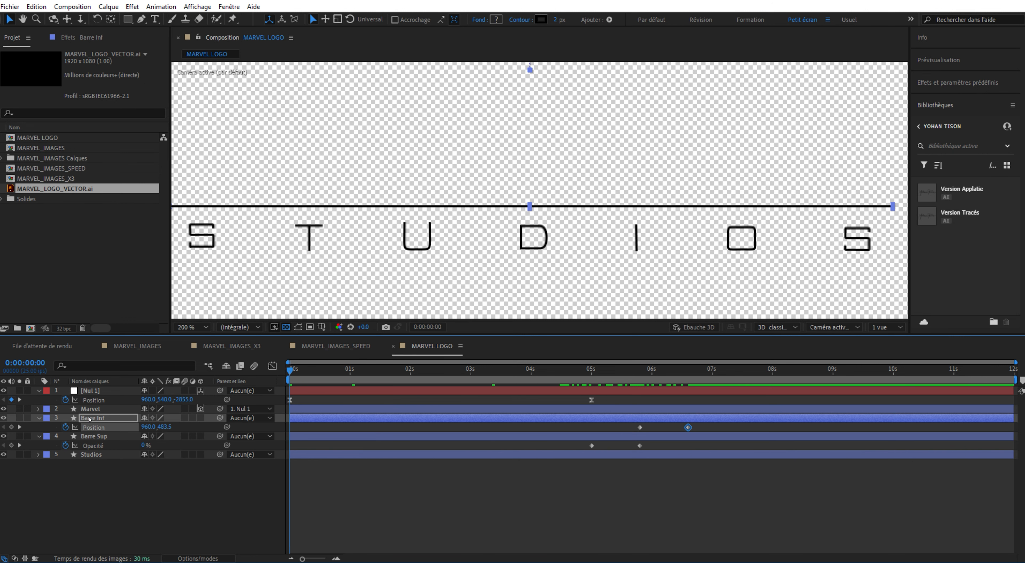
Trim the start of the Barre Inf layer to 0:00:05:20 and check the lower line's movement up to 0:00:06:15
{"action": "mouse_move", "coordinate": [646, 367]}
{"action": "left_mouse_down"}
{"action": "mouse_move", "coordinate": [626, 368]}
{"action": "mouse_move", "coordinate": [640, 370]}
{"action": "left_mouse_up"}
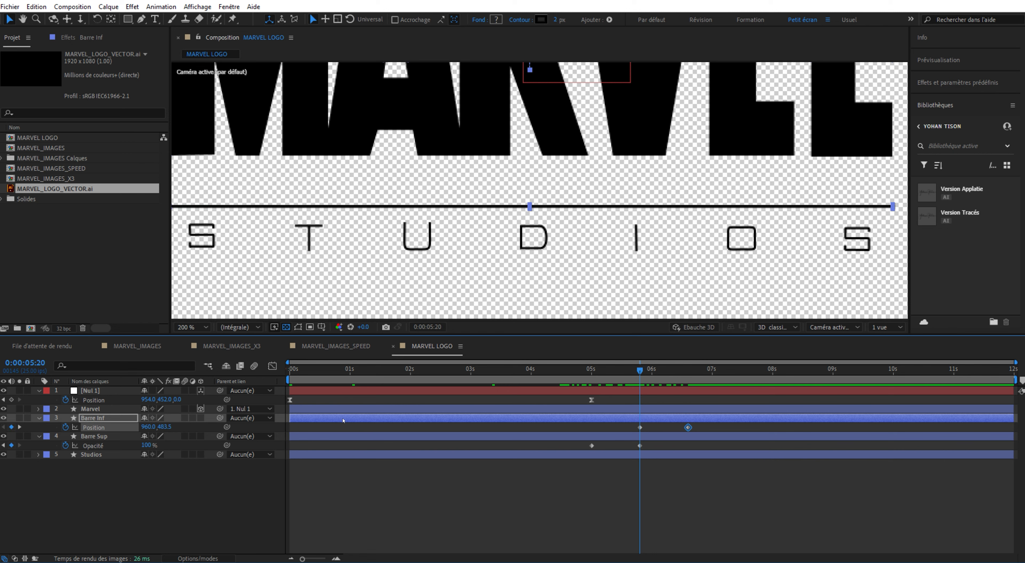
{"action": "left_click", "coordinate": [650, 421]}
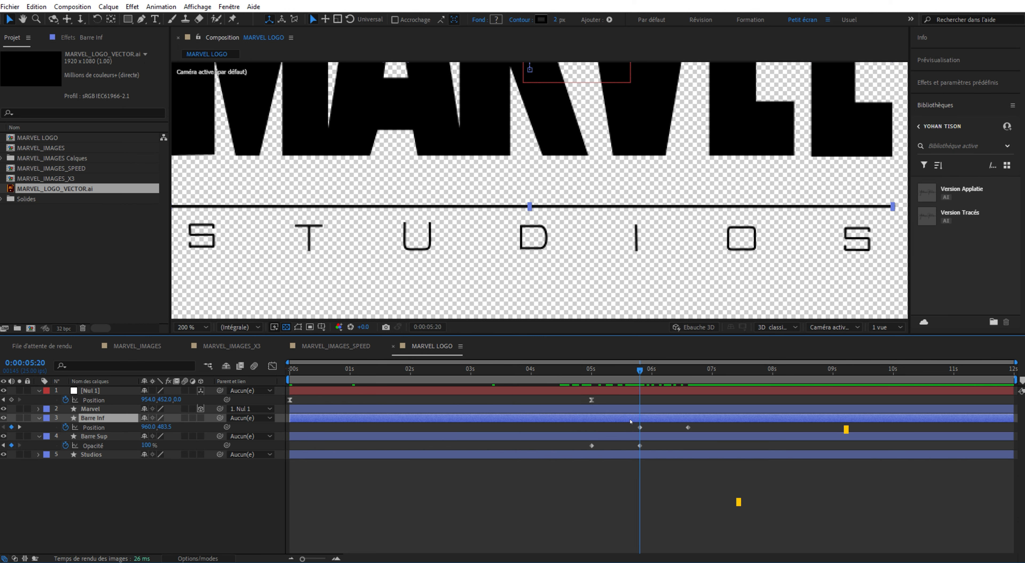
{"action": "key", "text": "alt+bracketleft"}
{"action": "left_click_drag", "start_coordinate": [632, 369], "coordinate": [688, 374]}
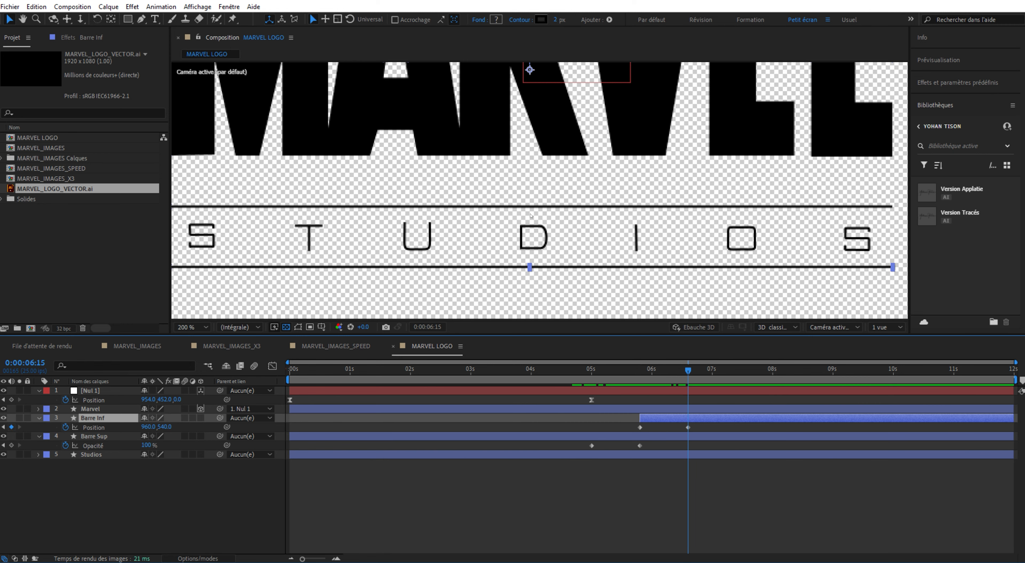
{"action": "key", "text": "comma"}
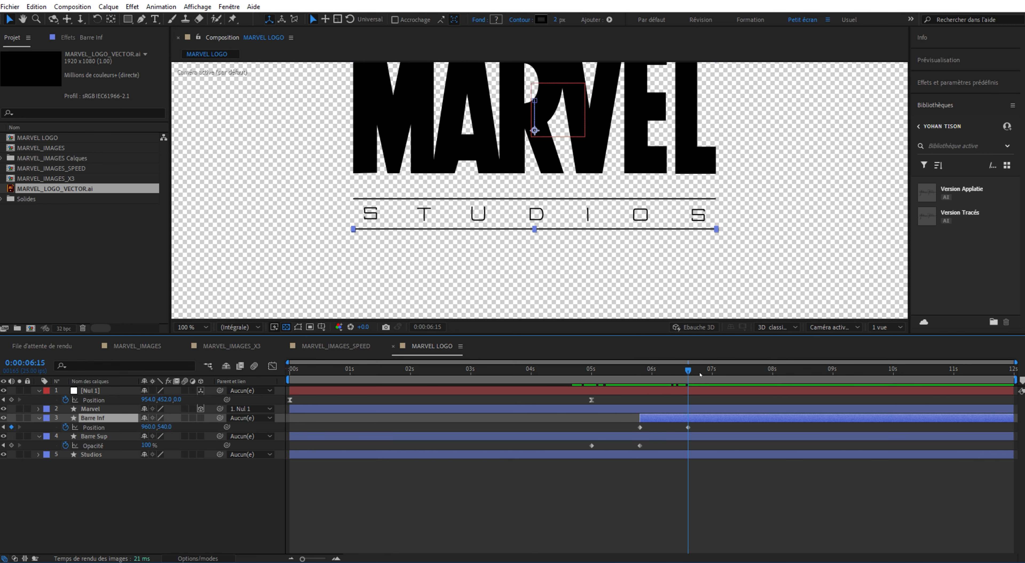
{"action": "mouse_move", "coordinate": [685, 372]}
{"action": "left_mouse_down"}
{"action": "mouse_move", "coordinate": [640, 372]}
{"action": "mouse_move", "coordinate": [689, 372]}
{"action": "left_mouse_up"}
With no layer selected, activate the Rectangle tool and set its fill color to FF0000
{"action": "left_click", "coordinate": [458, 538]}
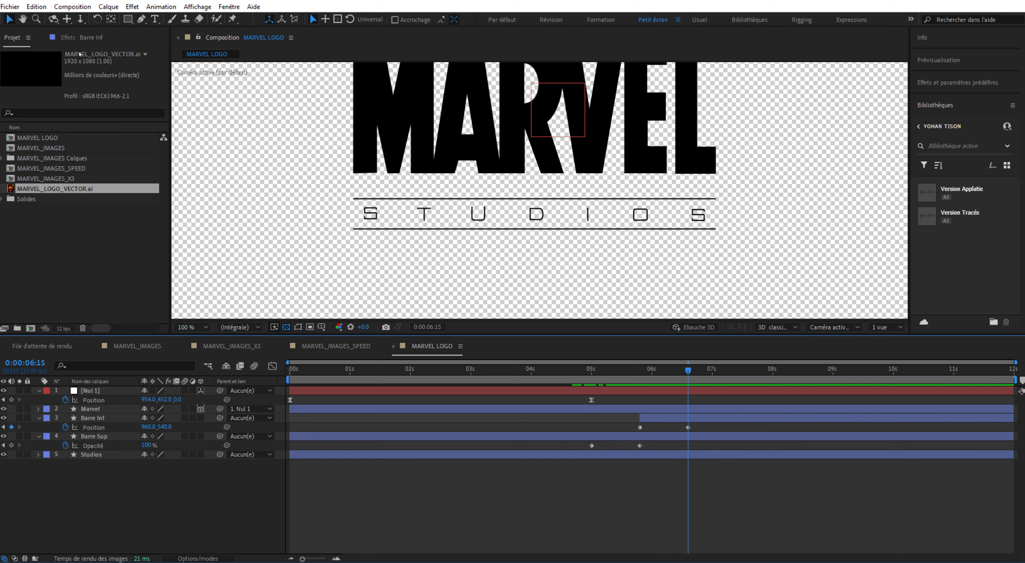
{"action": "left_click", "coordinate": [128, 19]}
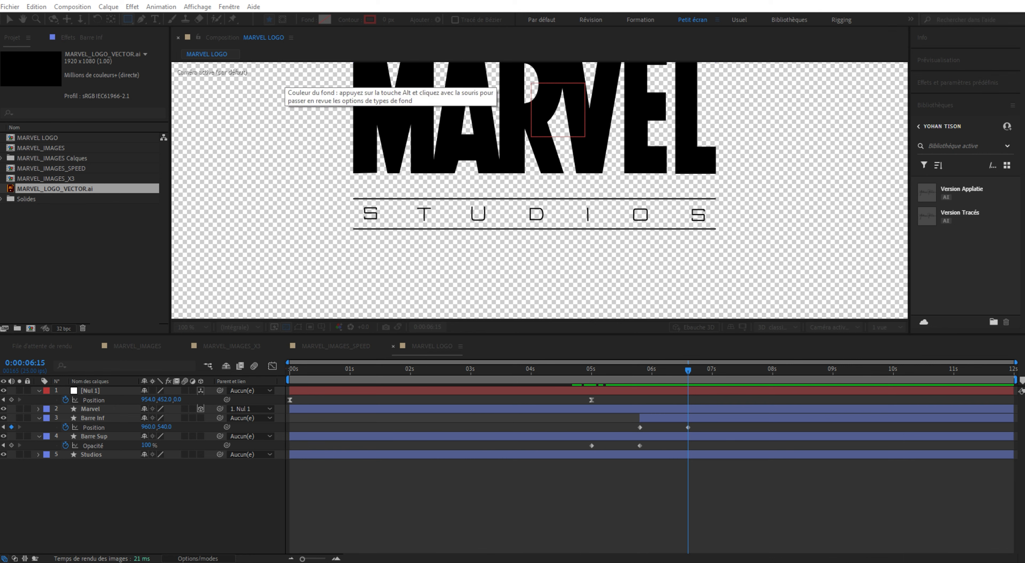
{"action": "left_click", "coordinate": [324, 19]}
{"action": "left_click_drag", "start_coordinate": [199, 161], "coordinate": [304, 164]}
{"action": "type", "text": "FF0000"}
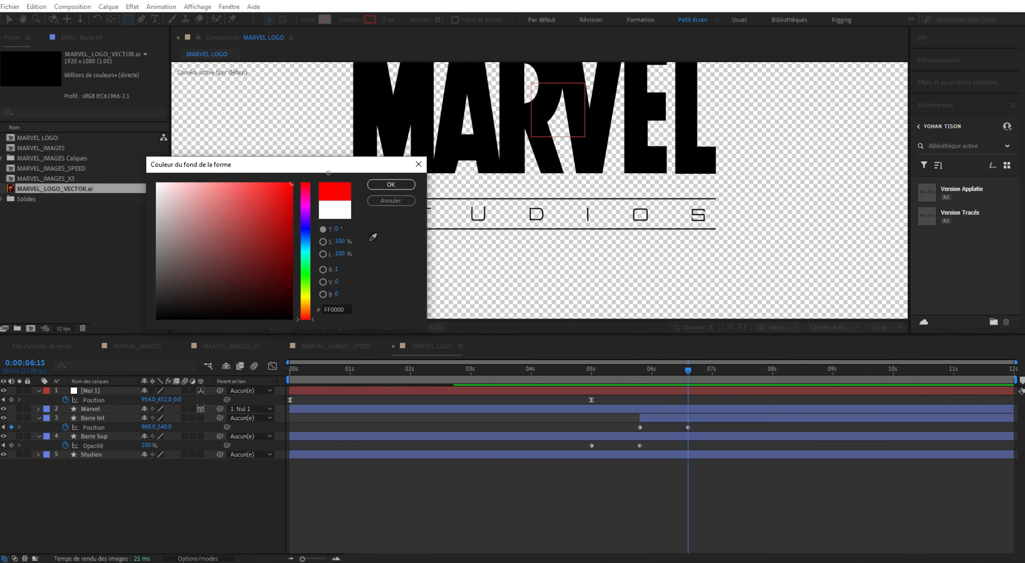
{"action": "left_click", "coordinate": [372, 179]}
Draw a red rectangle covering the STUDIOS text from the upper line to the lower line, across their full width
{"action": "scroll", "coordinate": [411, 236], "scroll_direction": "up", "scroll_amount": 1}
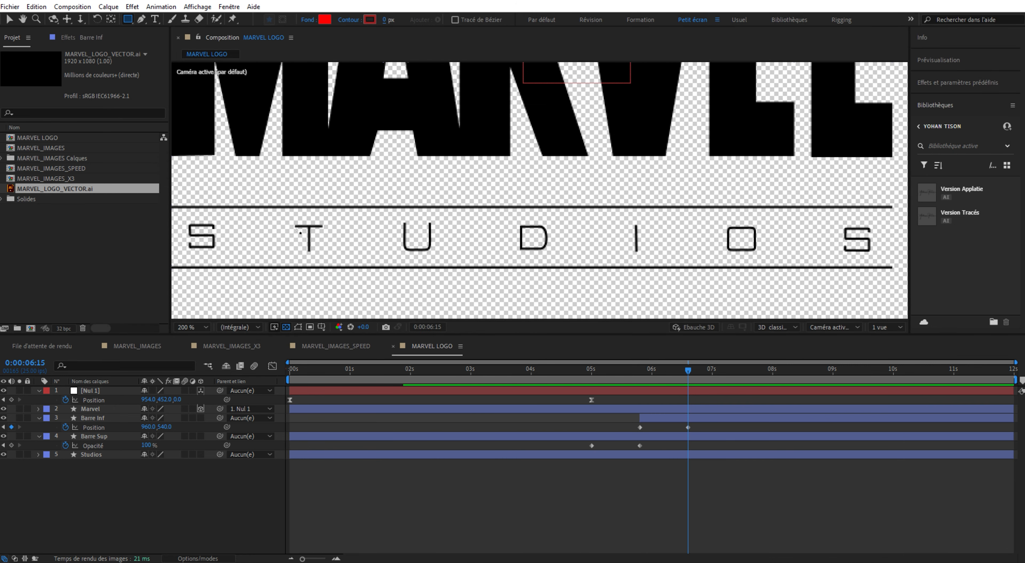
{"action": "left_click_drag", "start_coordinate": [272, 233], "coordinate": [321, 205]}
{"action": "scroll", "coordinate": [321, 204], "scroll_direction": "down", "scroll_amount": 1}
{"action": "left_click_drag", "start_coordinate": [459, 202], "coordinate": [402, 240]}
{"action": "scroll", "coordinate": [403, 241], "scroll_direction": "up", "scroll_amount": 1}
{"action": "left_click_drag", "start_coordinate": [329, 235], "coordinate": [406, 179]}
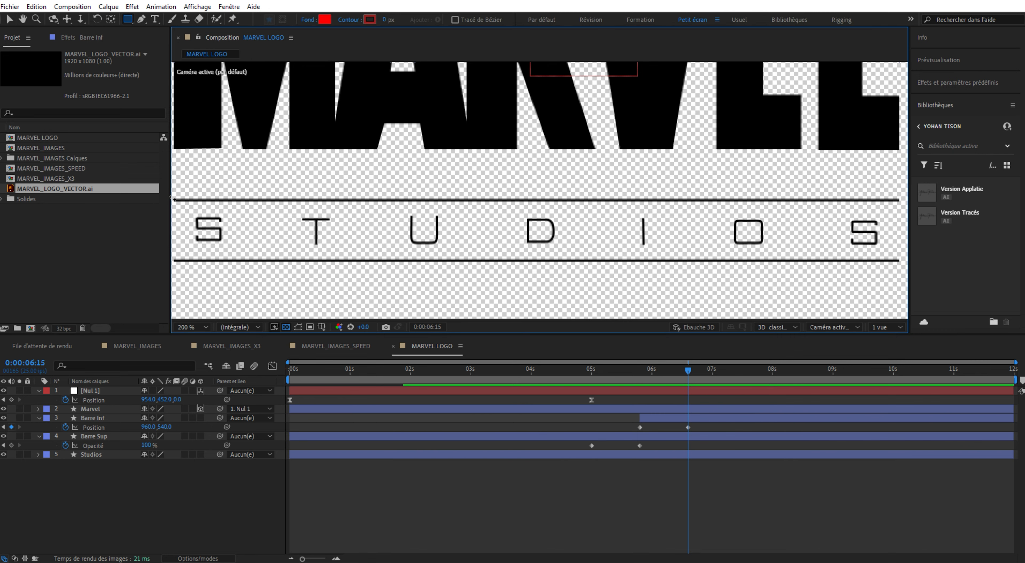
{"action": "left_click_drag", "start_coordinate": [175, 198], "coordinate": [897, 259]}
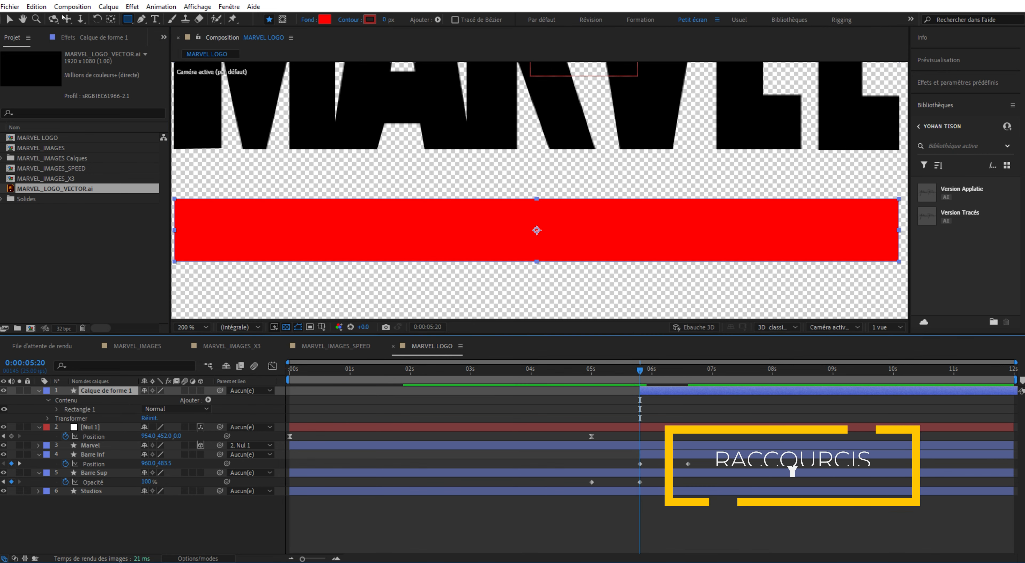
Move the red rectangle's anchor point to the middle of its top edge
{"action": "key", "text": "y"}
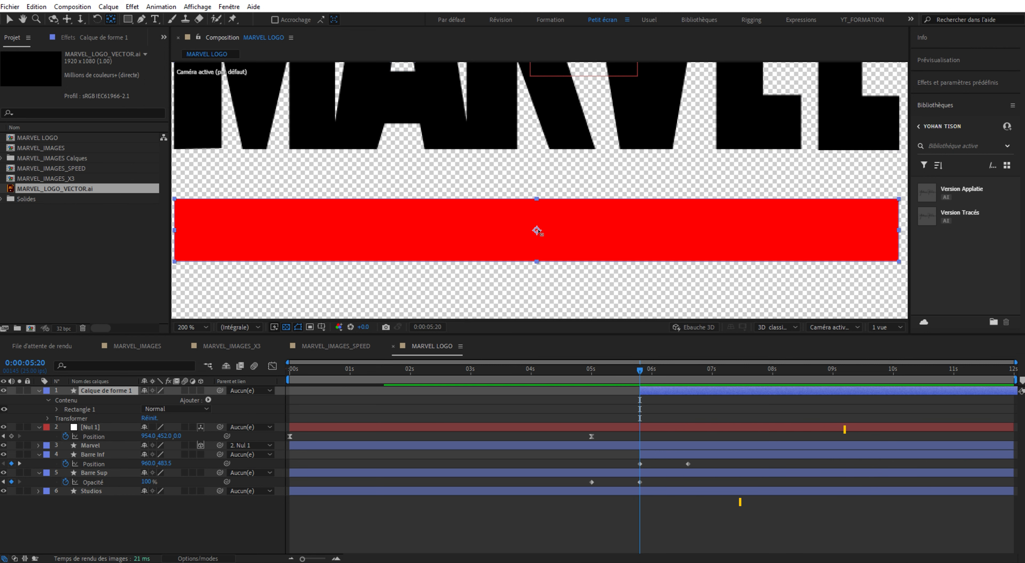
{"action": "left_click_drag", "start_coordinate": [537, 231], "coordinate": [538, 198]}
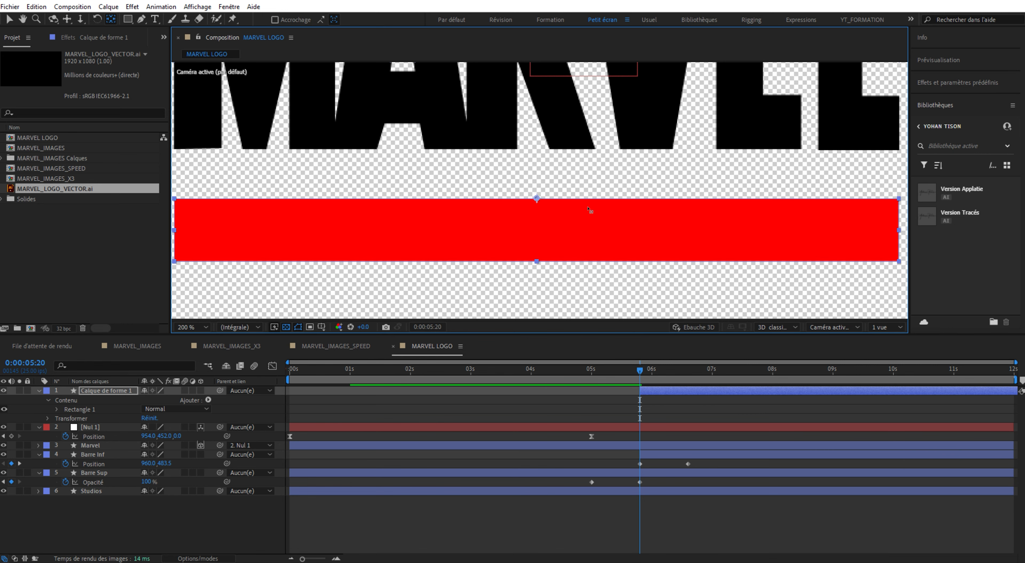
{"action": "scroll", "coordinate": [528, 211], "scroll_direction": "up", "scroll_amount": 4}
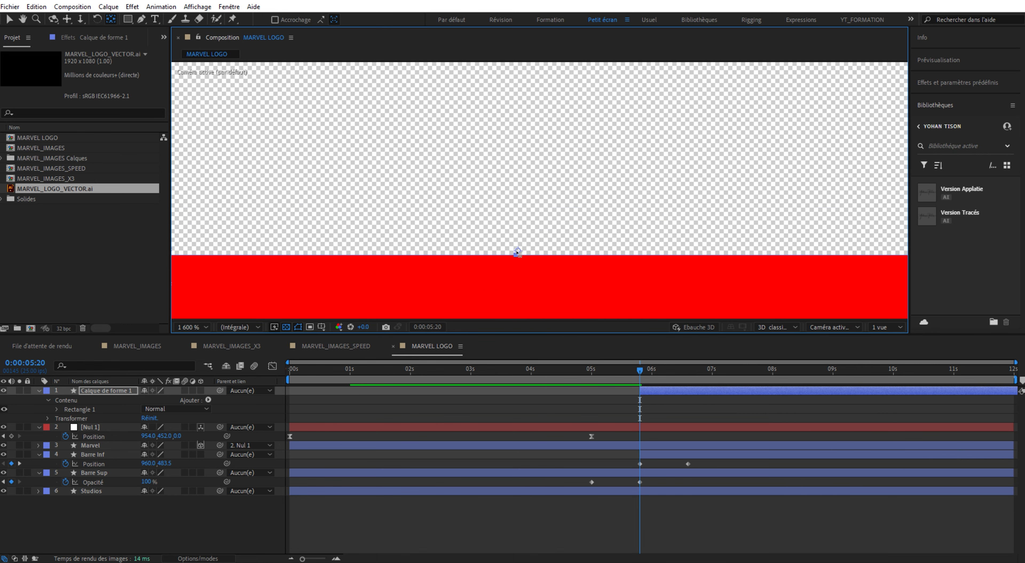
{"action": "left_click_drag", "start_coordinate": [520, 251], "coordinate": [517, 257]}
{"action": "key", "text": "slash"}
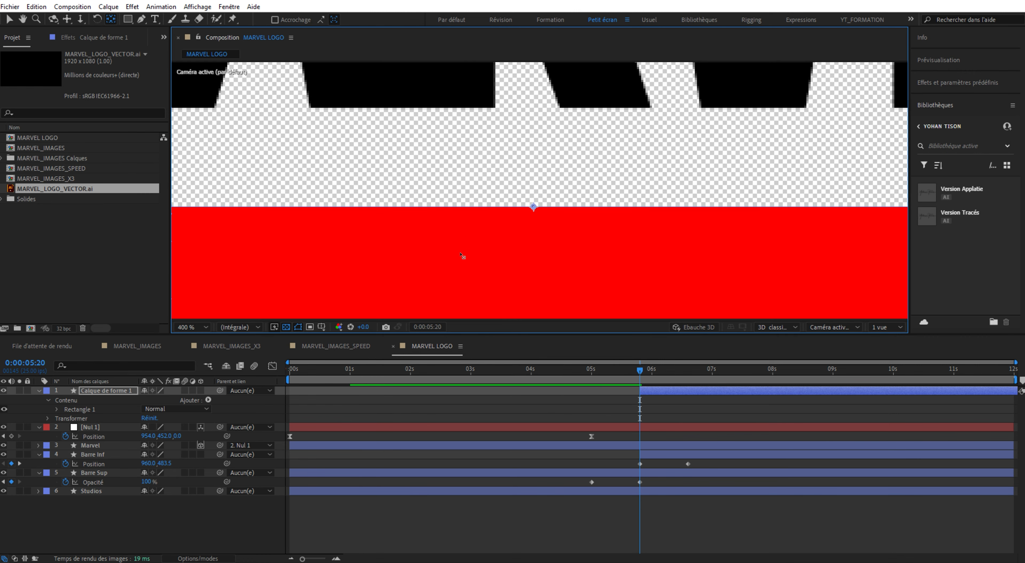
{"action": "key", "text": "period"}
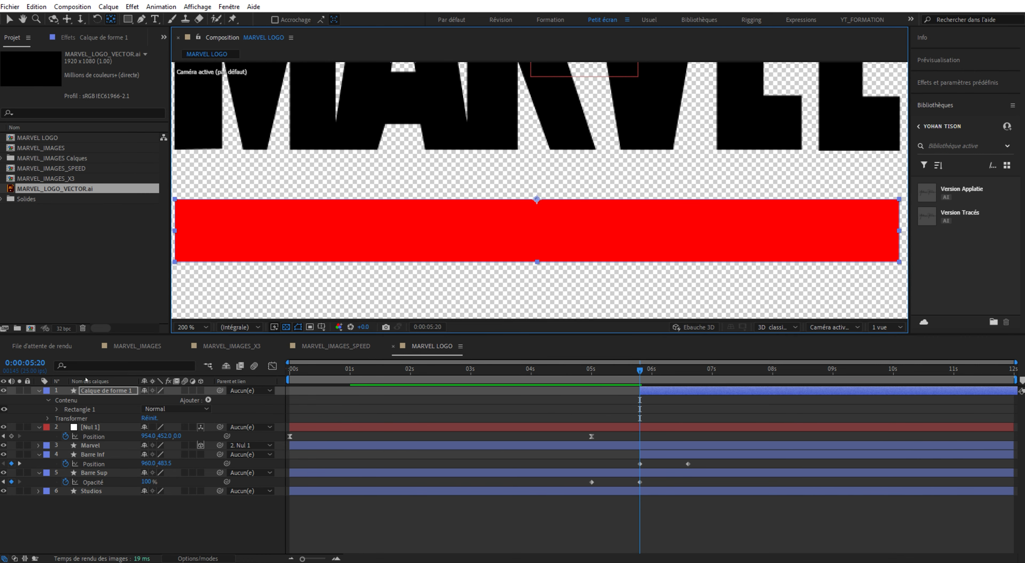
Unlink the red shape layer's Scale proportions and add a Scale keyframe of 100, 0% at 0:00:05:20
{"action": "key", "text": "s"}
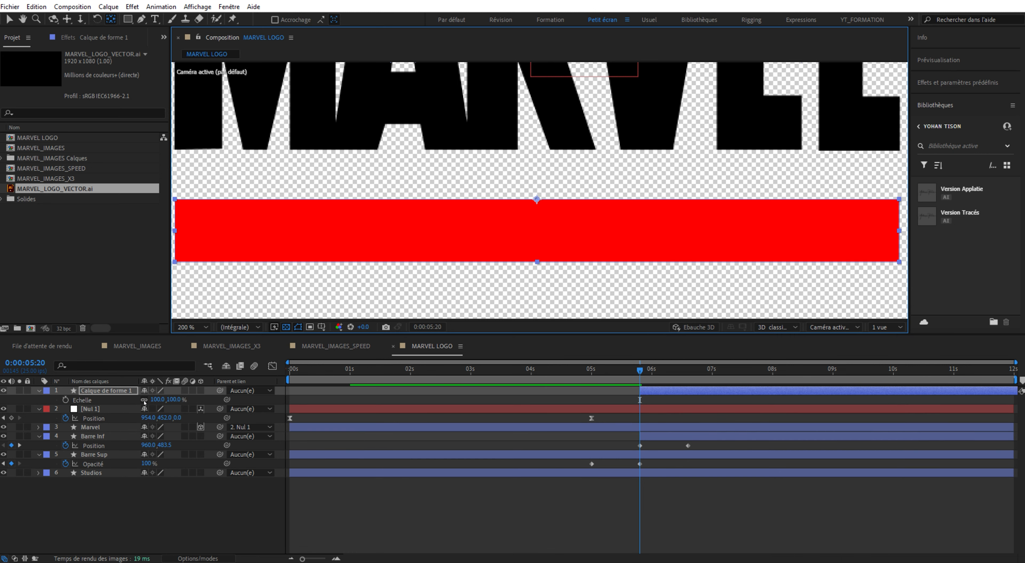
{"action": "left_click", "coordinate": [144, 399]}
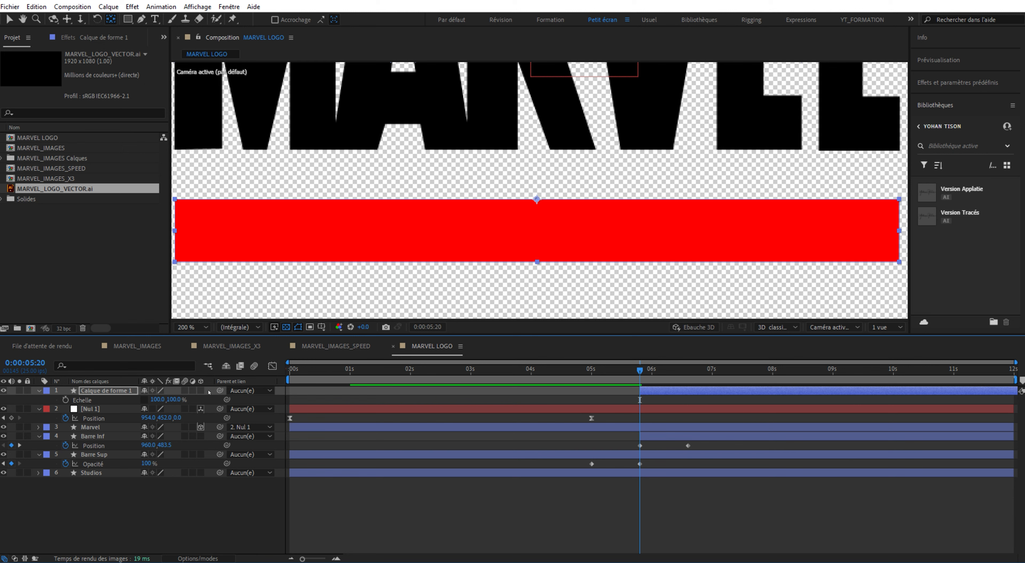
{"action": "left_click", "coordinate": [65, 400]}
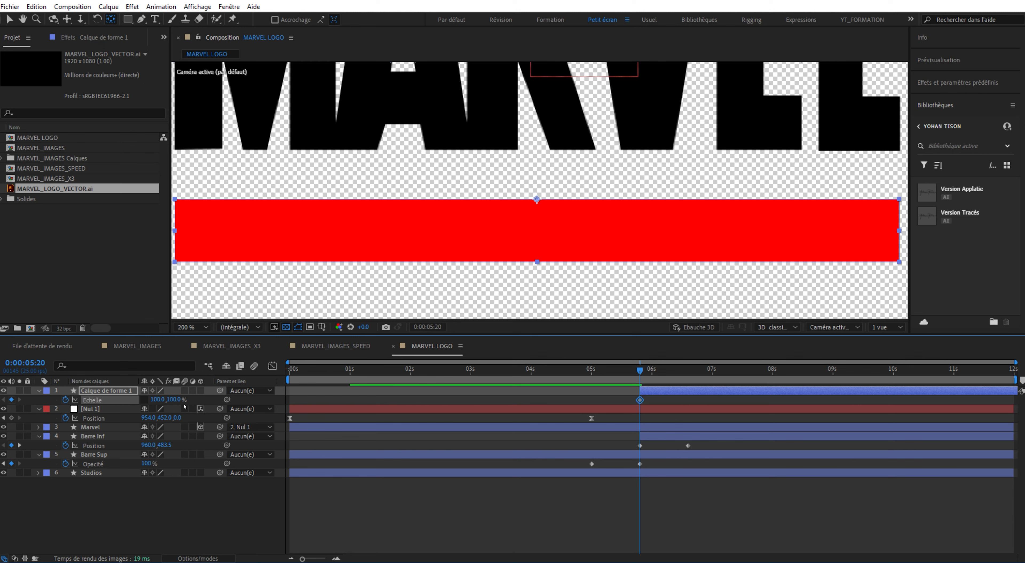
{"action": "left_click", "coordinate": [171, 399]}
{"action": "type", "text": "0"}
{"action": "key", "text": "Return"}
Set the red shape layer's Scale to 100, 100% at 0:00:06:15 and check the rectangle's growth
{"action": "left_click_drag", "start_coordinate": [683, 373], "coordinate": [688, 372]}
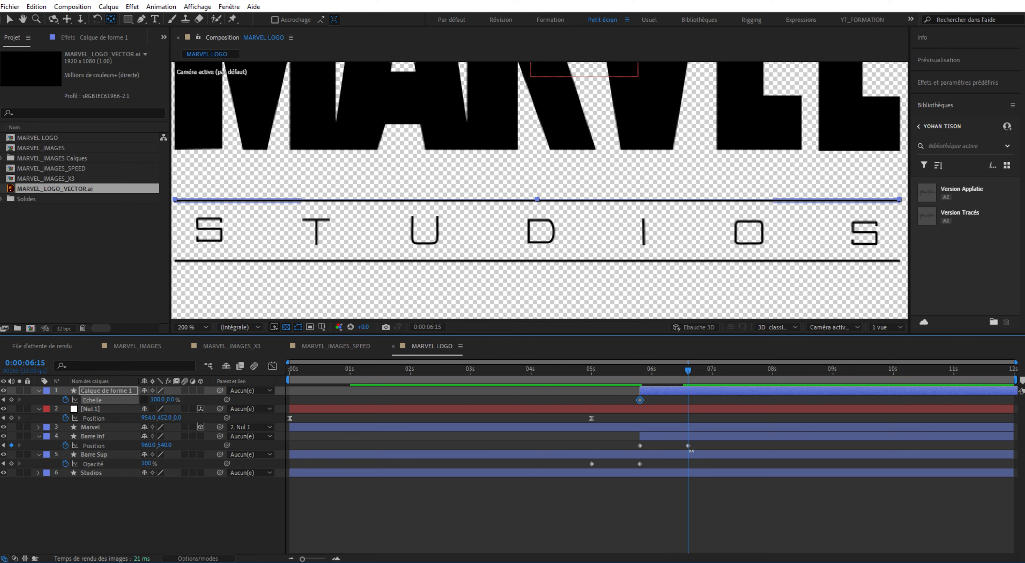
{"action": "left_click", "coordinate": [165, 399]}
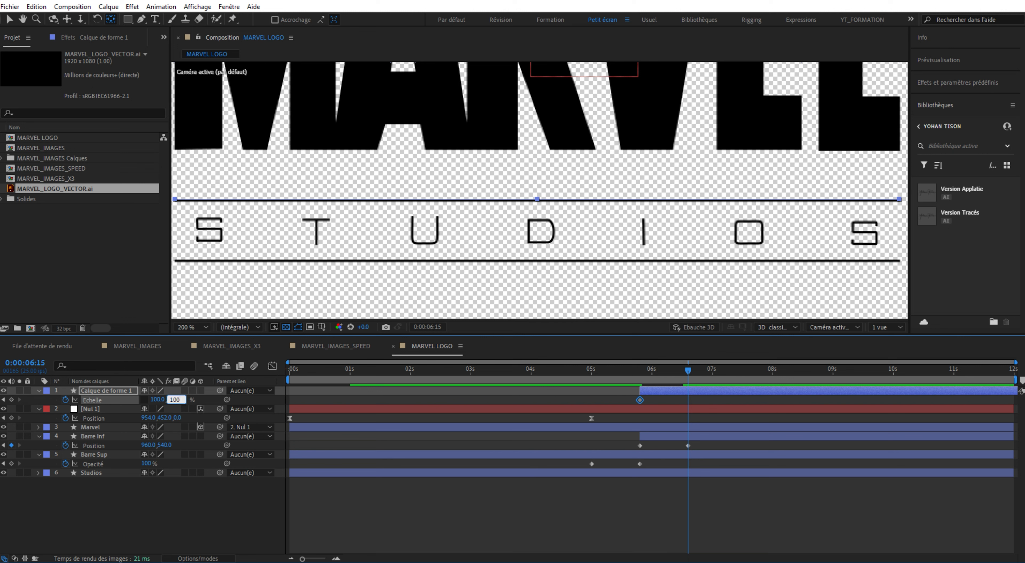
{"action": "key", "text": "Return"}
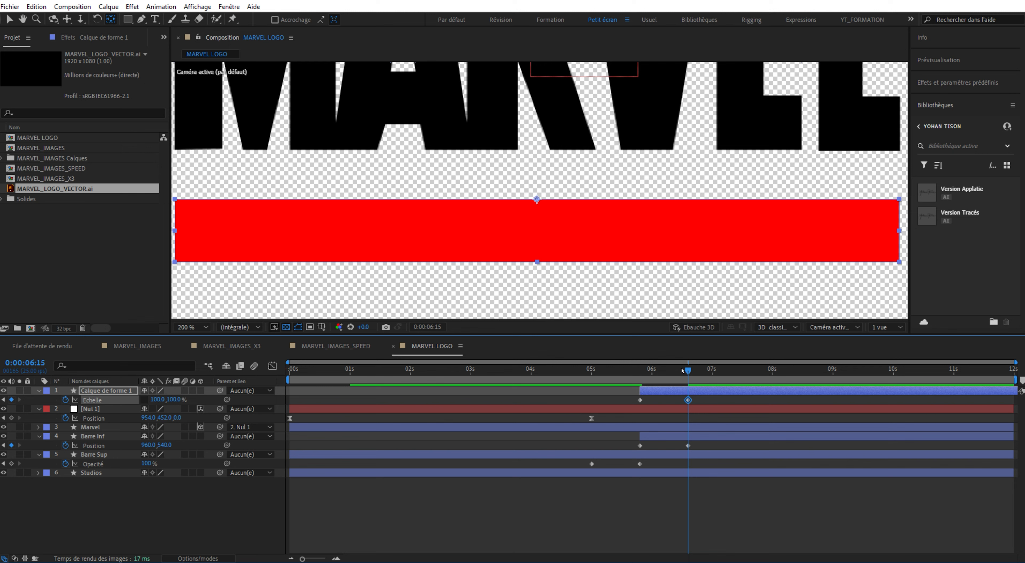
{"action": "mouse_move", "coordinate": [682, 370]}
{"action": "left_mouse_down"}
{"action": "mouse_move", "coordinate": [645, 369]}
{"action": "mouse_move", "coordinate": [688, 370]}
{"action": "left_mouse_up"}
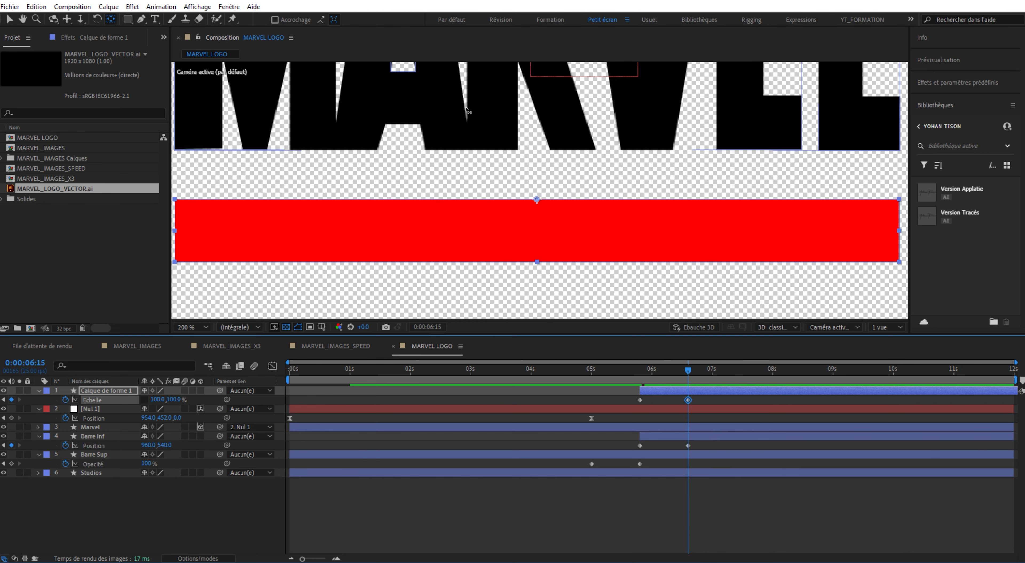
Collapse the shape layer's properties and show the timeline's mode and track matte columns, widening the matte column
{"action": "key", "text": "u"}
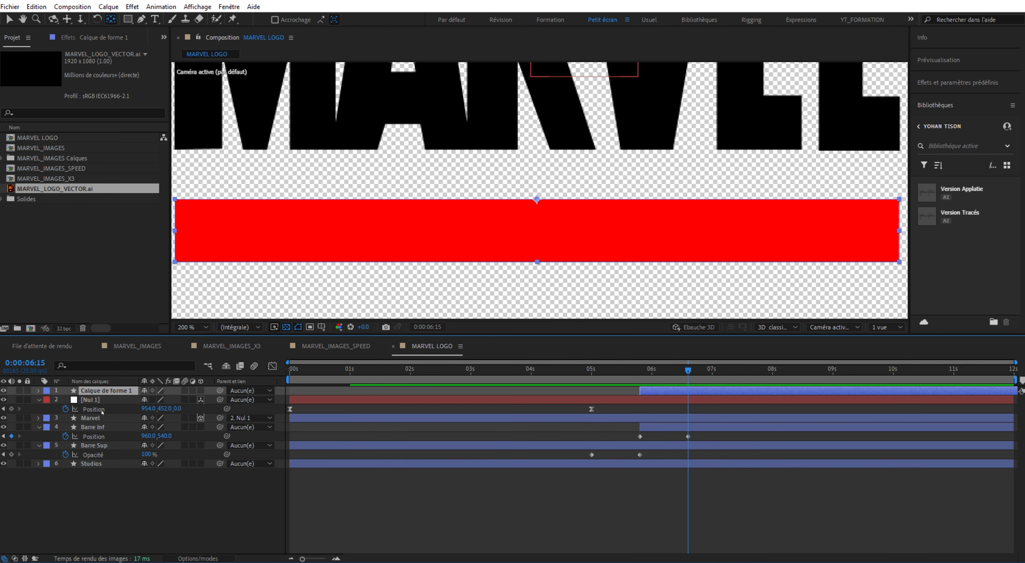
{"action": "left_click", "coordinate": [115, 464]}
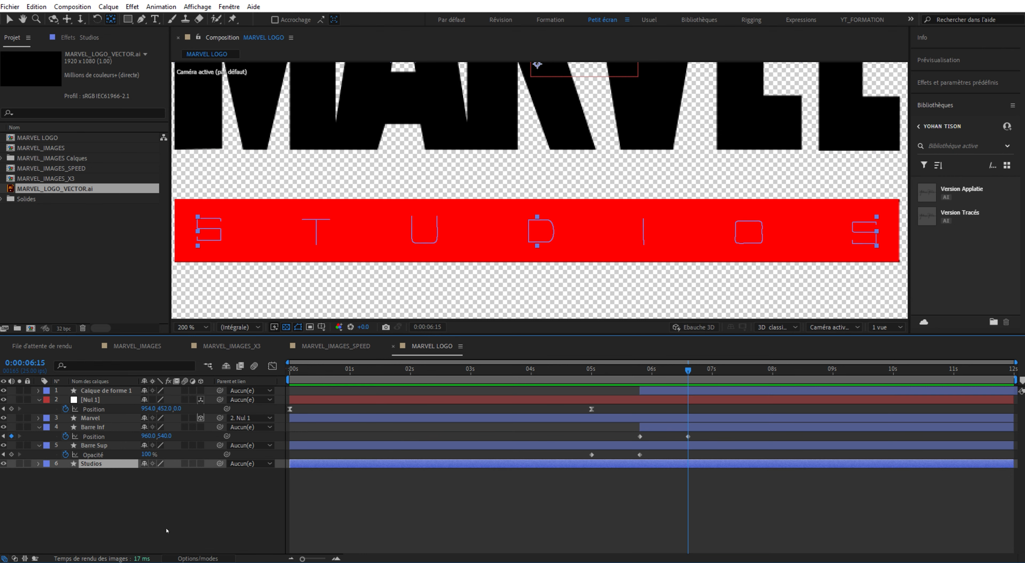
{"action": "left_click", "coordinate": [198, 559]}
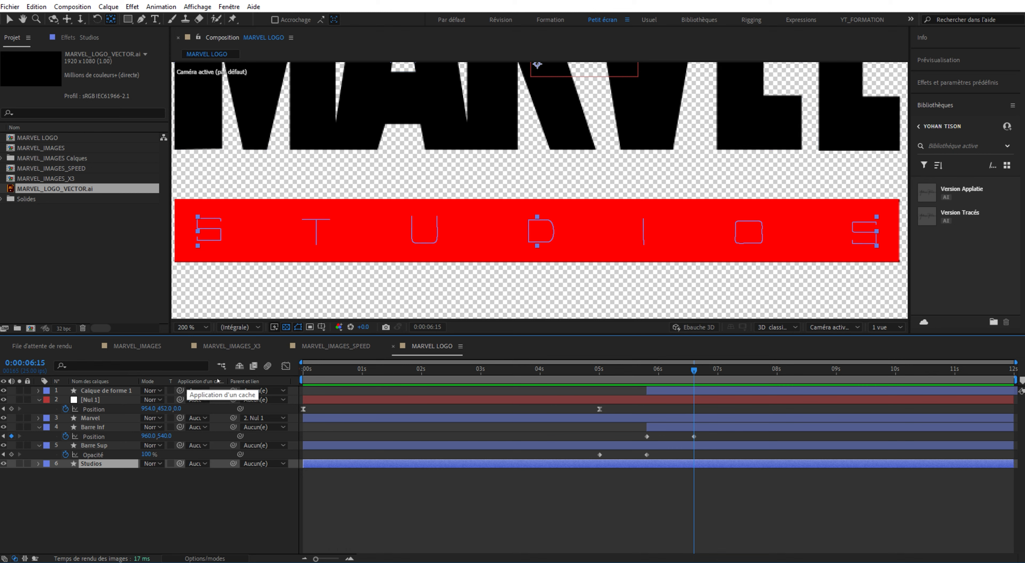
{"action": "left_click_drag", "start_coordinate": [228, 381], "coordinate": [292, 381]}
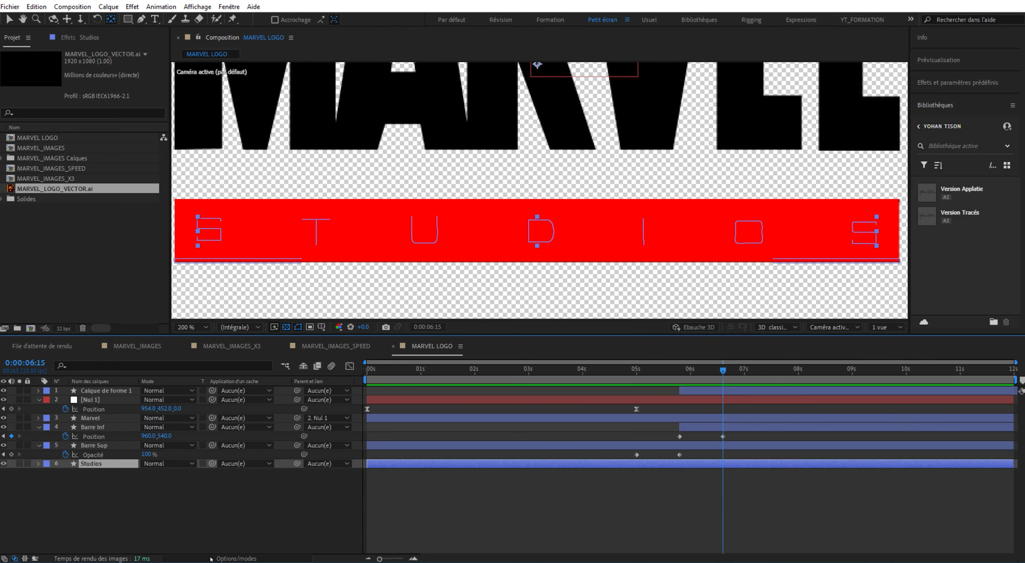
{"action": "left_click", "coordinate": [221, 558]}
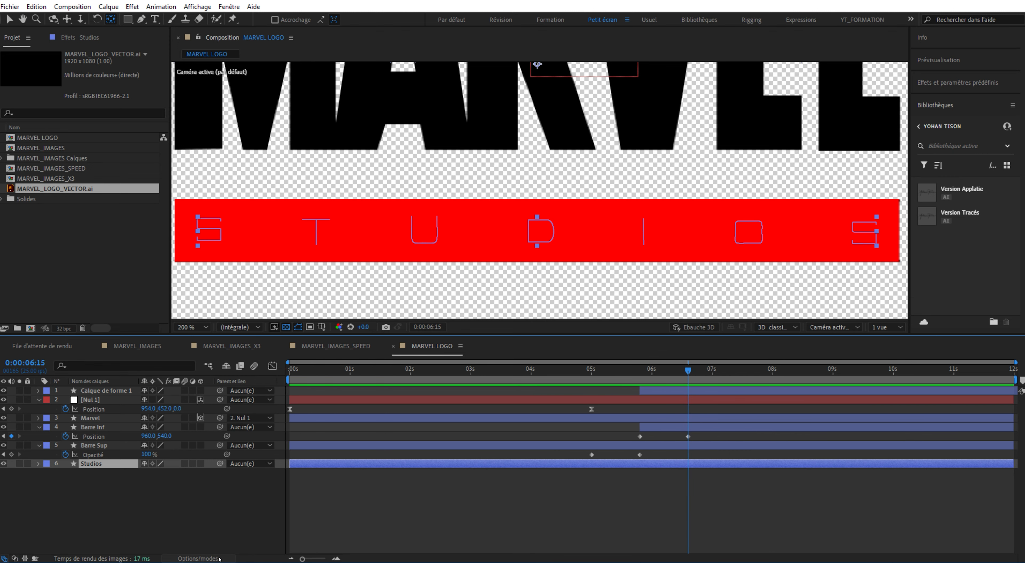
{"action": "left_click", "coordinate": [221, 559]}
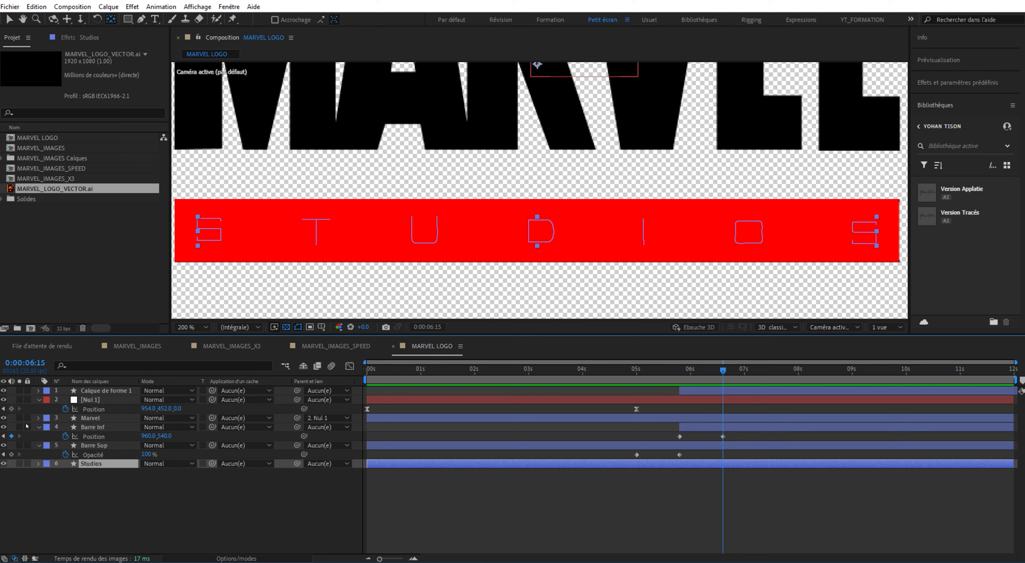
Assign Calque de forme 1 as the Studios layer's track matte and check the text reveal
{"action": "left_click", "coordinate": [142, 503]}
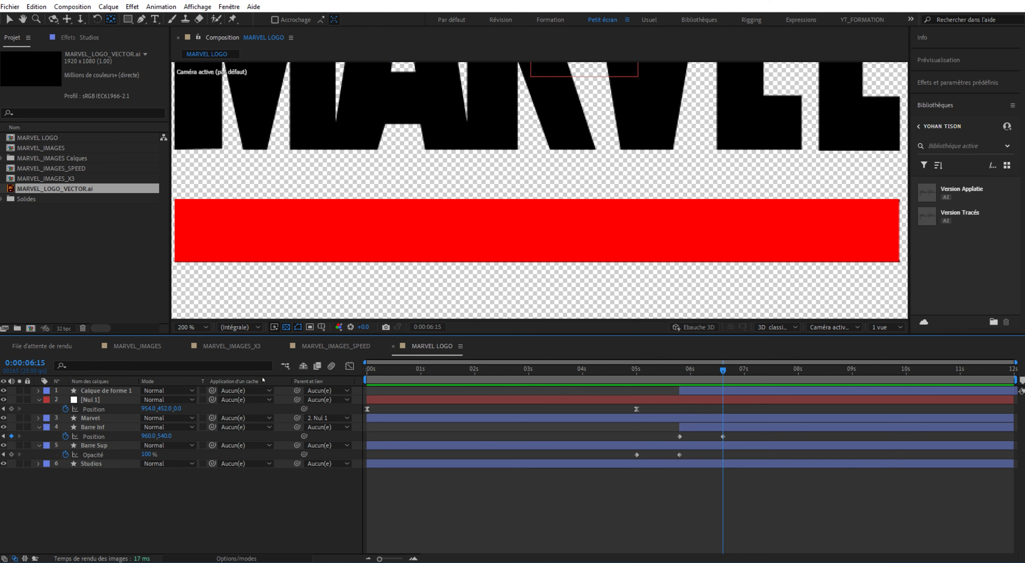
{"action": "mouse_move", "coordinate": [212, 463]}
{"action": "left_mouse_down"}
{"action": "mouse_move", "coordinate": [93, 427]}
{"action": "mouse_move", "coordinate": [126, 402]}
{"action": "mouse_move", "coordinate": [106, 391]}
{"action": "left_mouse_up"}
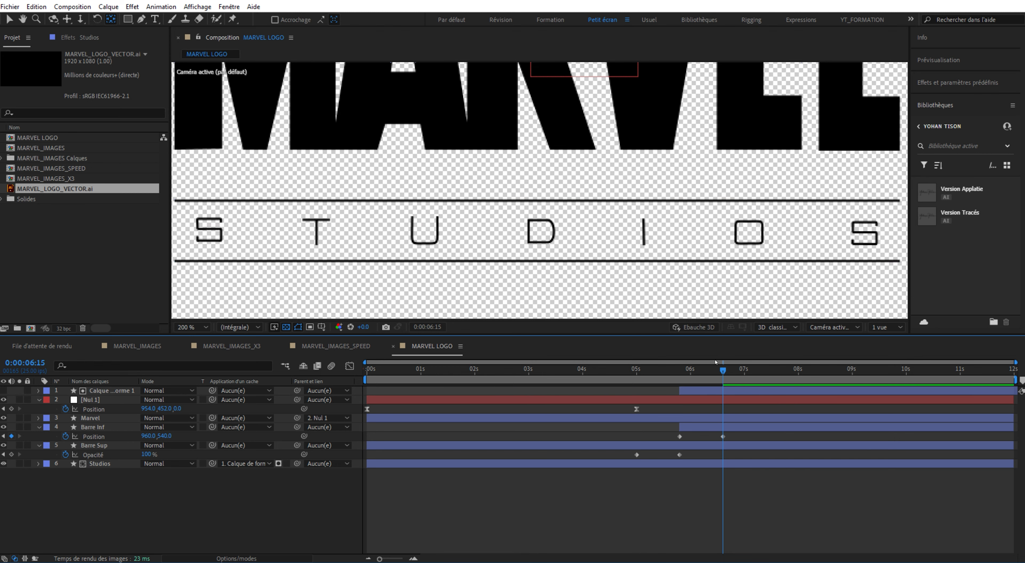
{"action": "left_click_drag", "start_coordinate": [722, 370], "coordinate": [676, 370]}
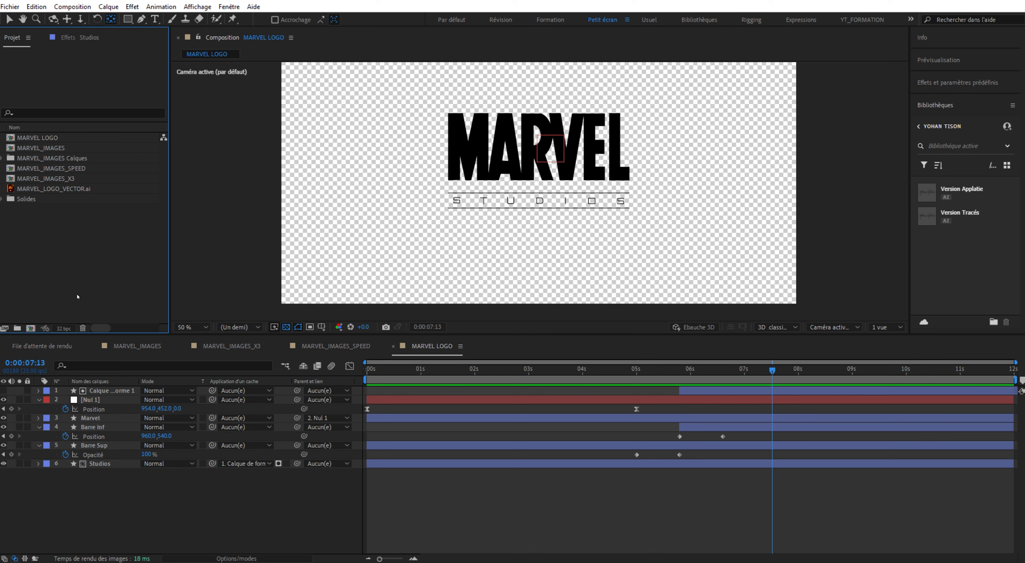
Create a new composition from the MARVEL LOGO composition and preview its opening
{"action": "left_click", "coordinate": [25, 140]}
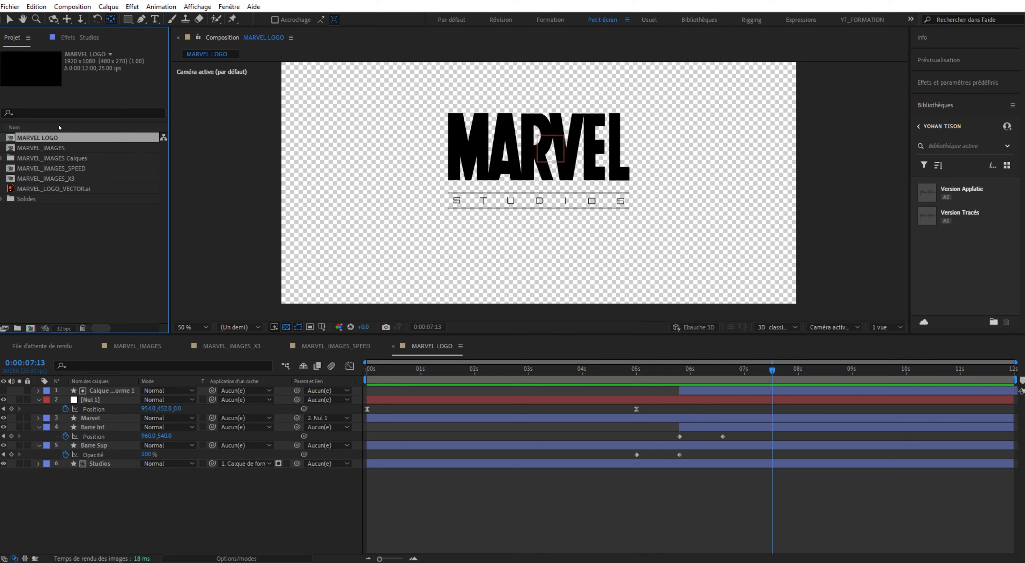
{"action": "left_click_drag", "start_coordinate": [28, 138], "coordinate": [31, 329]}
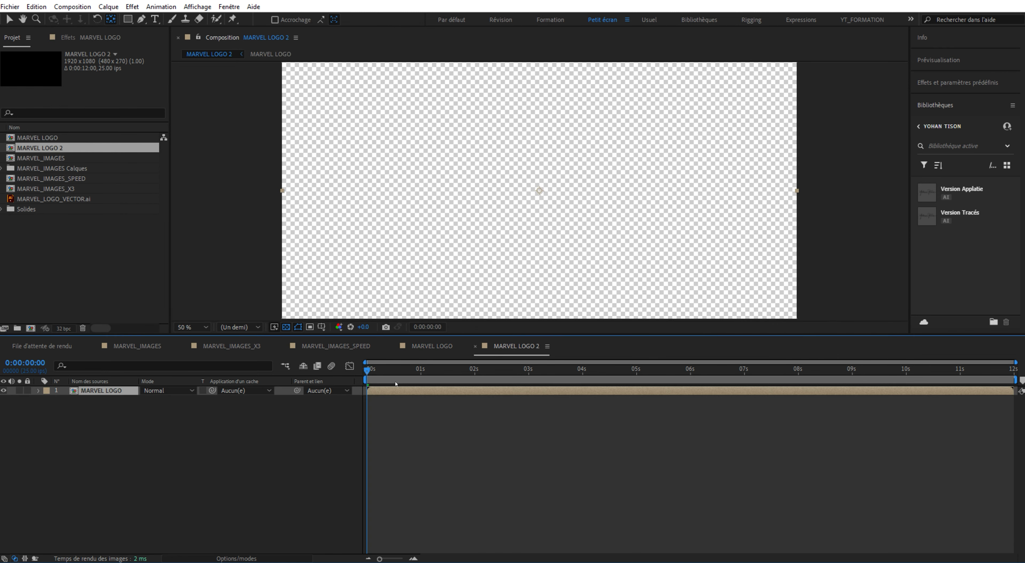
{"action": "left_click_drag", "start_coordinate": [374, 370], "coordinate": [323, 350]}
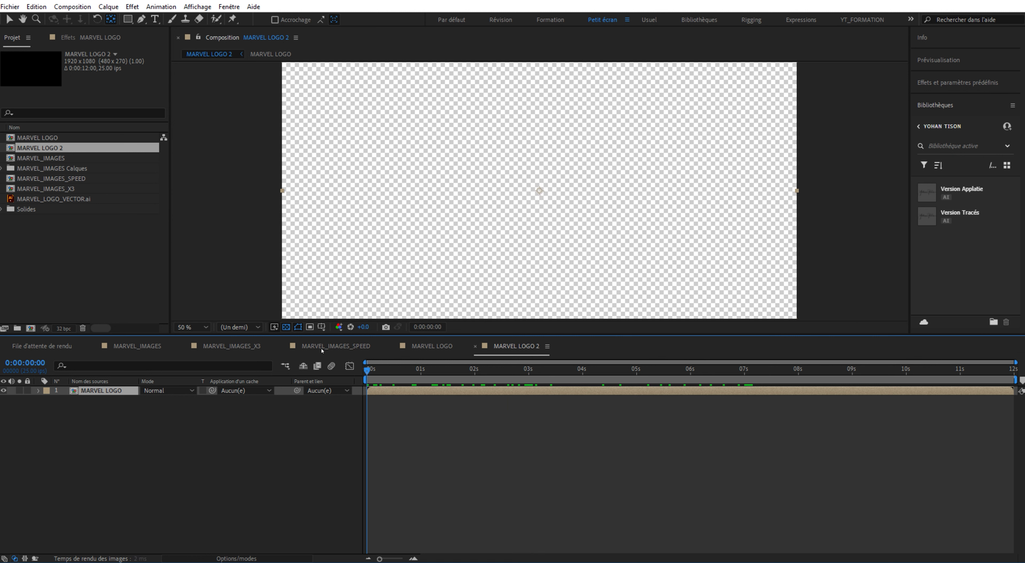
Add the MARVEL_IMAGES_SPEED composition beneath the MARVEL LOGO layer and check the overlap at 0:00:01:24
{"action": "left_click", "coordinate": [178, 488]}
{"action": "left_click", "coordinate": [20, 180]}
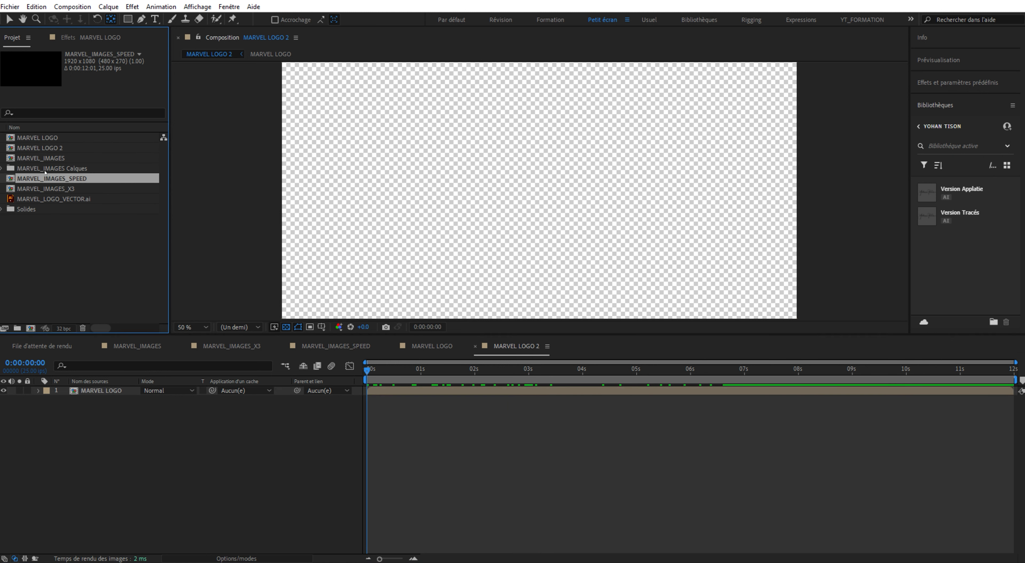
{"action": "left_click_drag", "start_coordinate": [40, 179], "coordinate": [152, 446]}
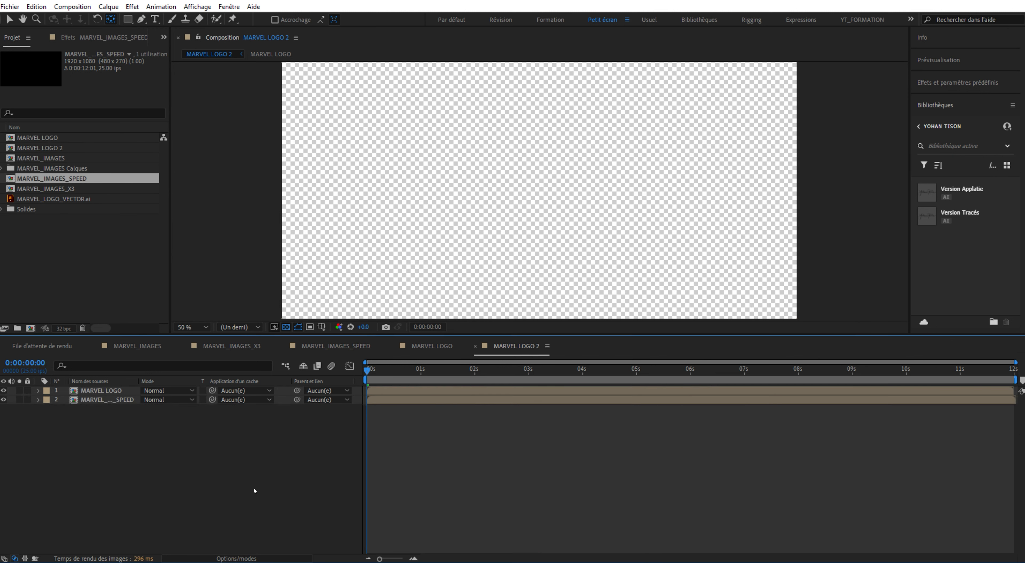
{"action": "left_click", "coordinate": [254, 490]}
{"action": "scroll", "coordinate": [451, 233], "scroll_direction": "down", "scroll_amount": 2}
{"action": "left_click_drag", "start_coordinate": [374, 370], "coordinate": [474, 369]}
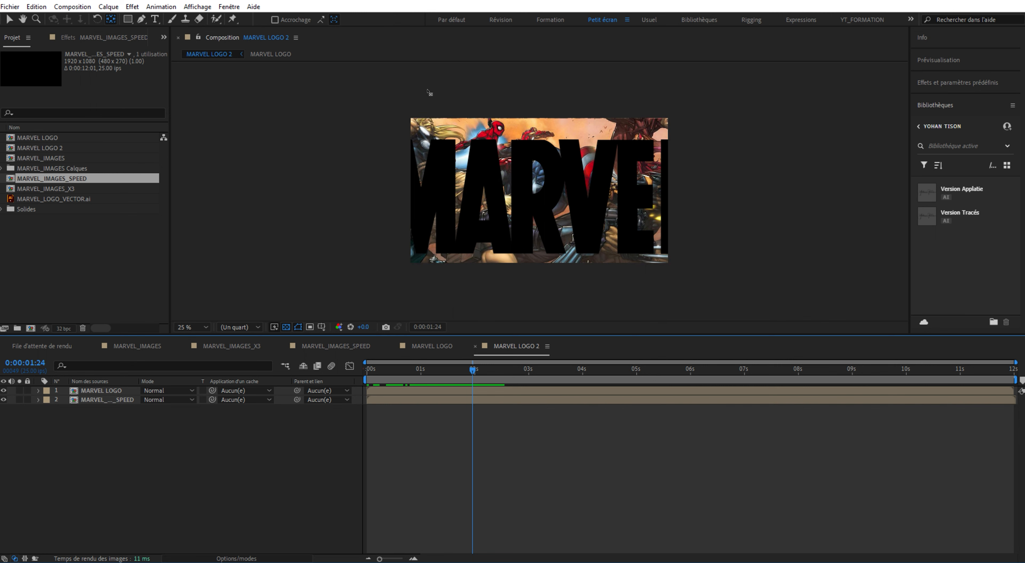
Shift the MARVEL LOGO layer so it starts just before the 2-second mark, and preview through 0:00:07:05
{"action": "left_click", "coordinate": [93, 391]}
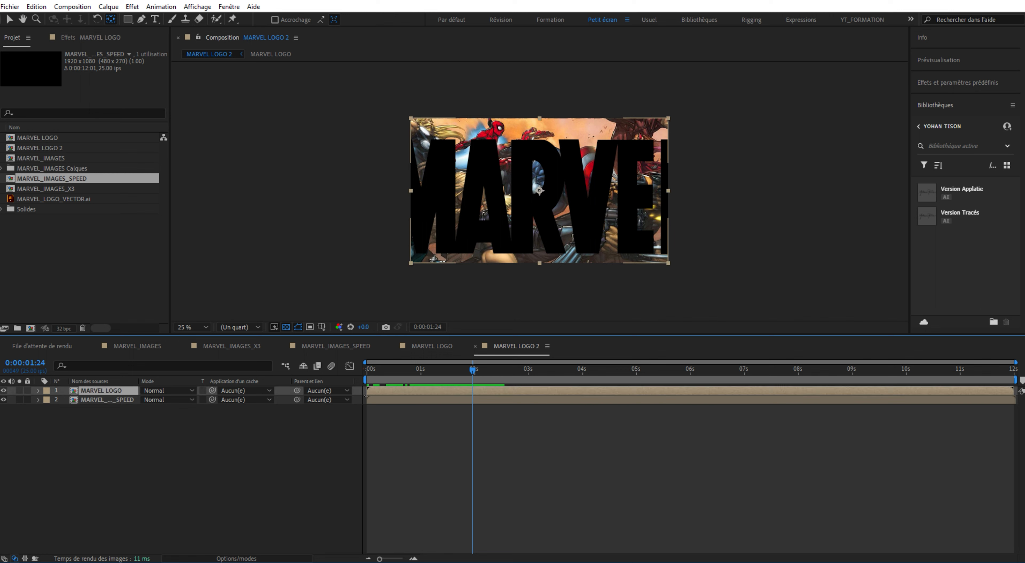
{"action": "left_click", "coordinate": [11, 18]}
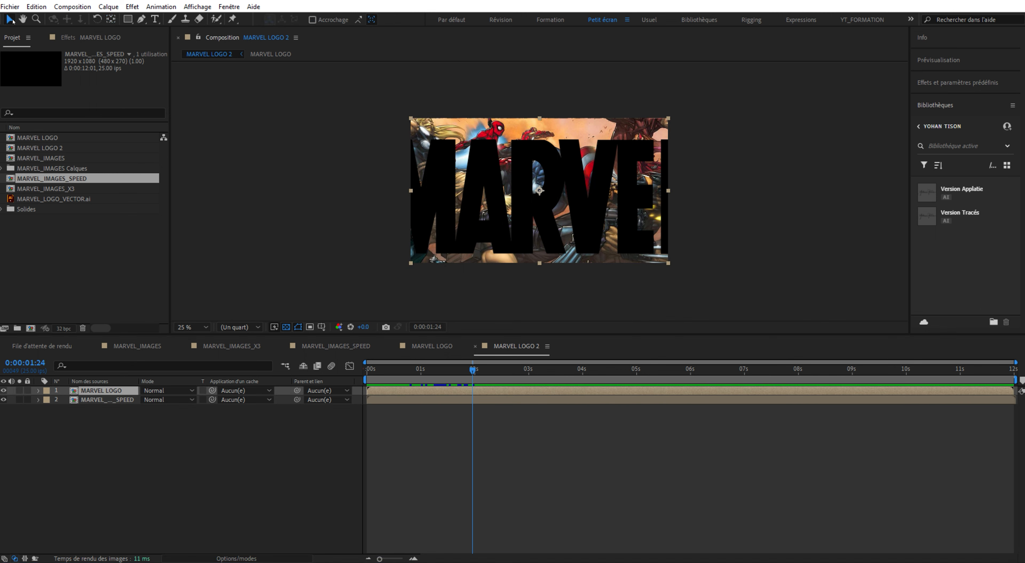
{"action": "left_click_drag", "start_coordinate": [425, 396], "coordinate": [498, 373]}
{"action": "left_click_drag", "start_coordinate": [496, 330], "coordinate": [474, 322]}
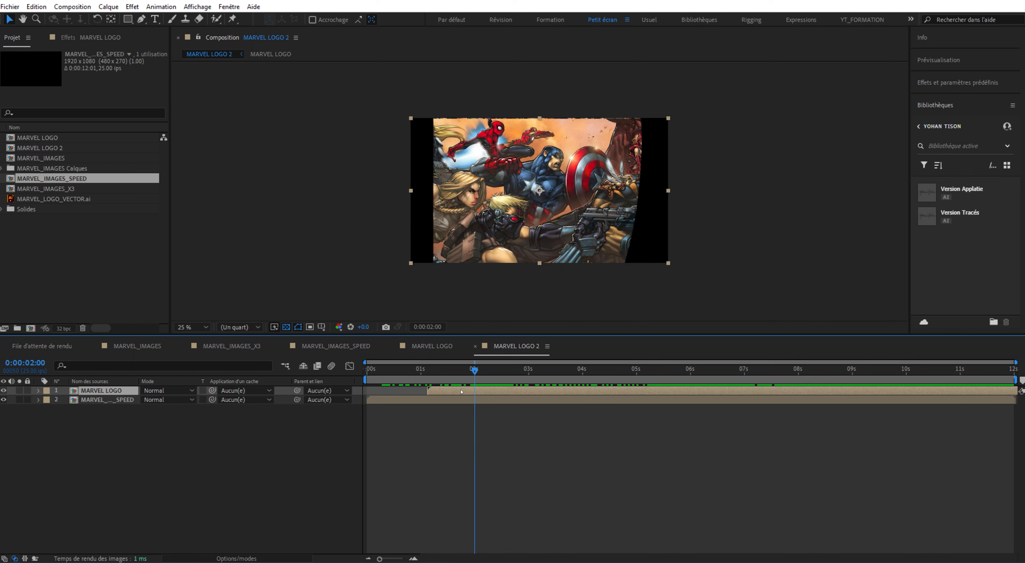
{"action": "left_click_drag", "start_coordinate": [461, 392], "coordinate": [503, 391]}
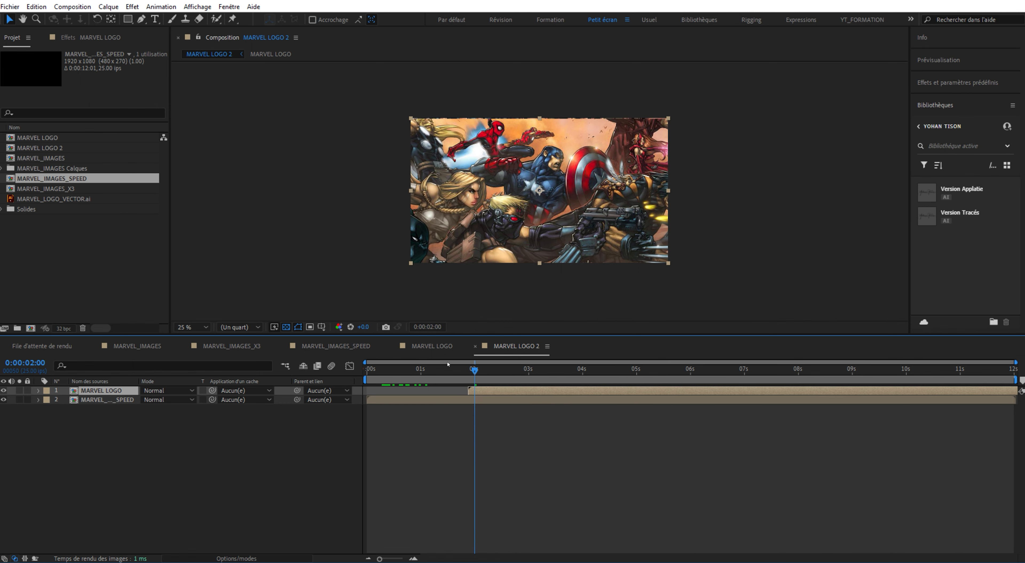
{"action": "left_click_drag", "start_coordinate": [448, 364], "coordinate": [755, 371]}
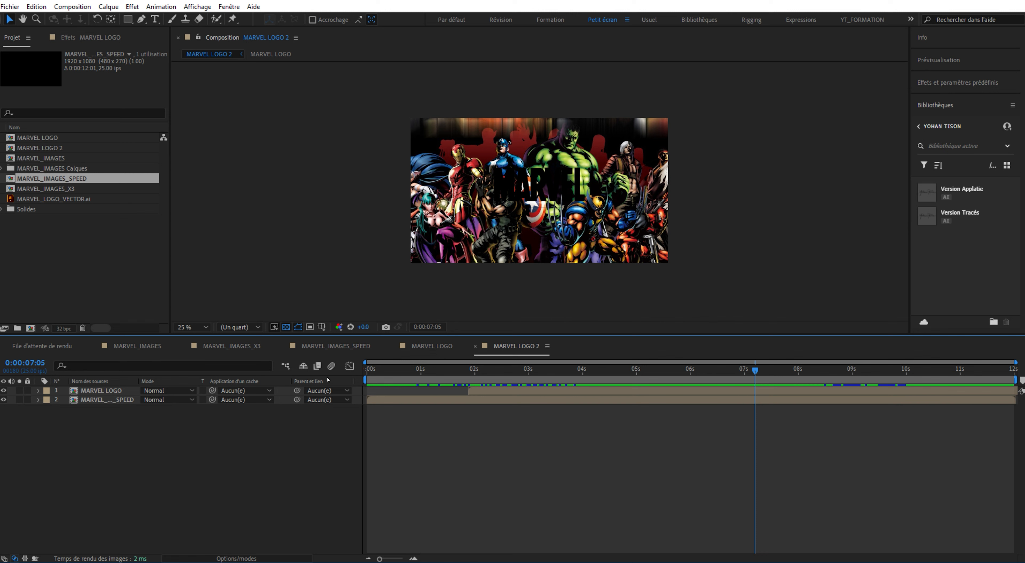
Widen the layer name column and apply the Teinte/Saturation effect to the MARVEL_IMAGES_SPEED layer
{"action": "left_click", "coordinate": [108, 400]}
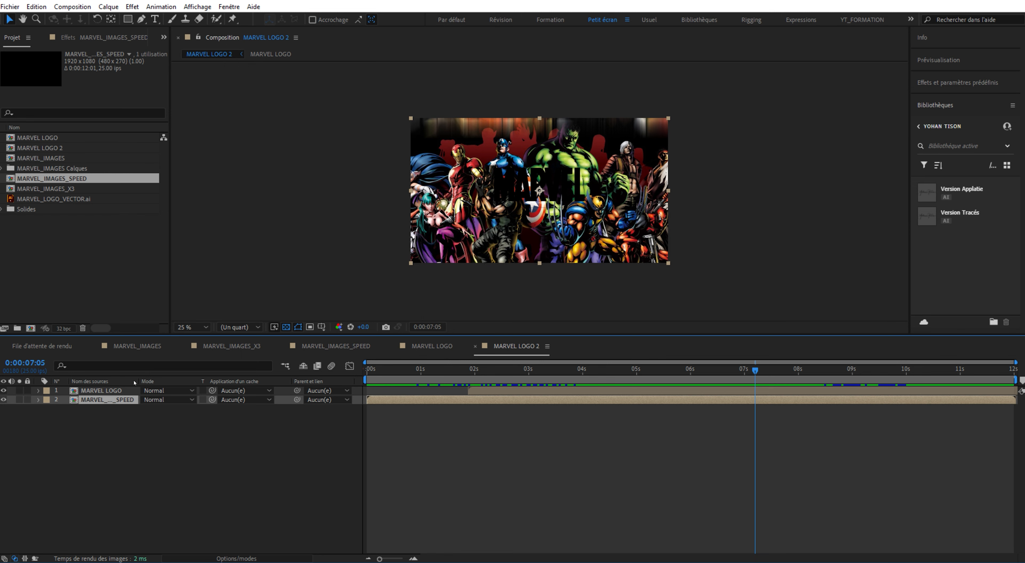
{"action": "left_click_drag", "start_coordinate": [136, 381], "coordinate": [178, 381]}
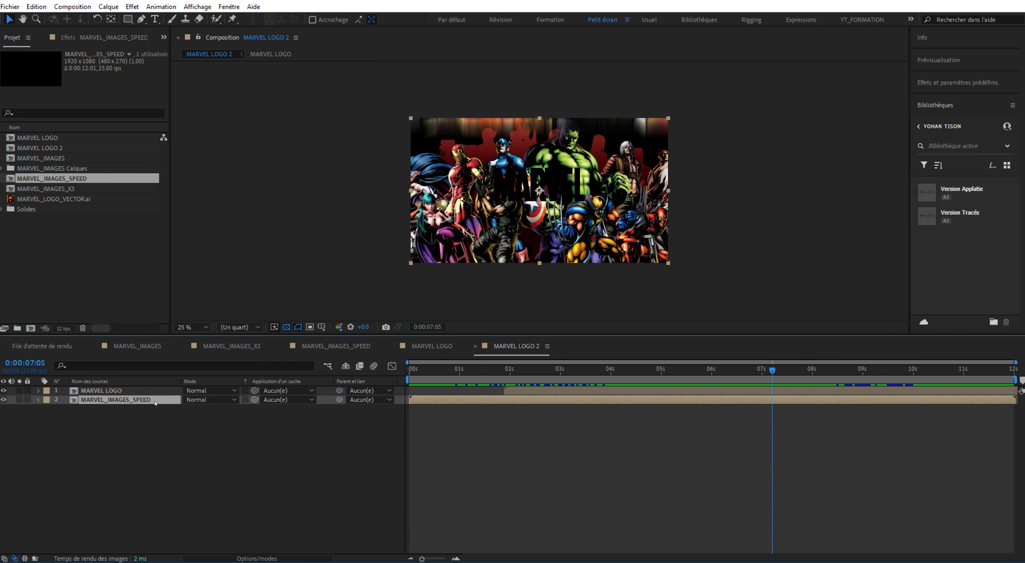
{"action": "left_click", "coordinate": [133, 6]}
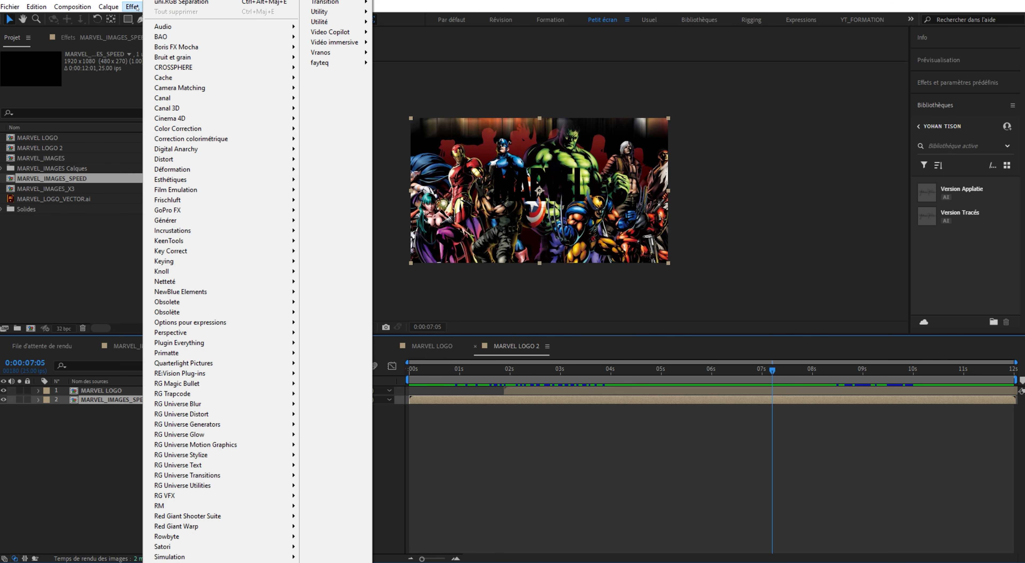
{"action": "mouse_move", "coordinate": [249, 131]}
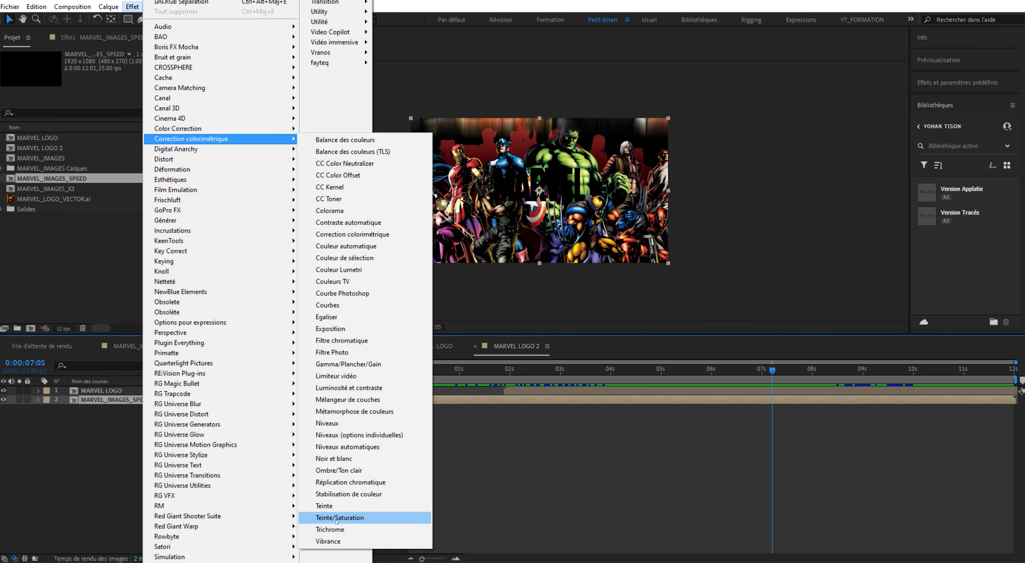
{"action": "left_click", "coordinate": [350, 517]}
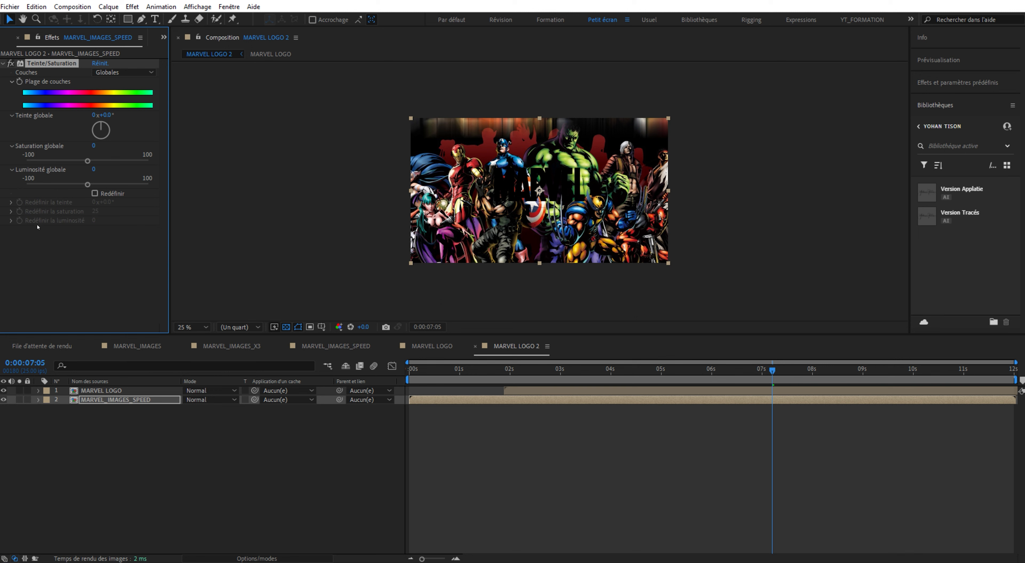
Enable Redéfinir in the Teinte/Saturation effect and set its saturation to 89 and luminosity to -74
{"action": "left_click", "coordinate": [94, 193]}
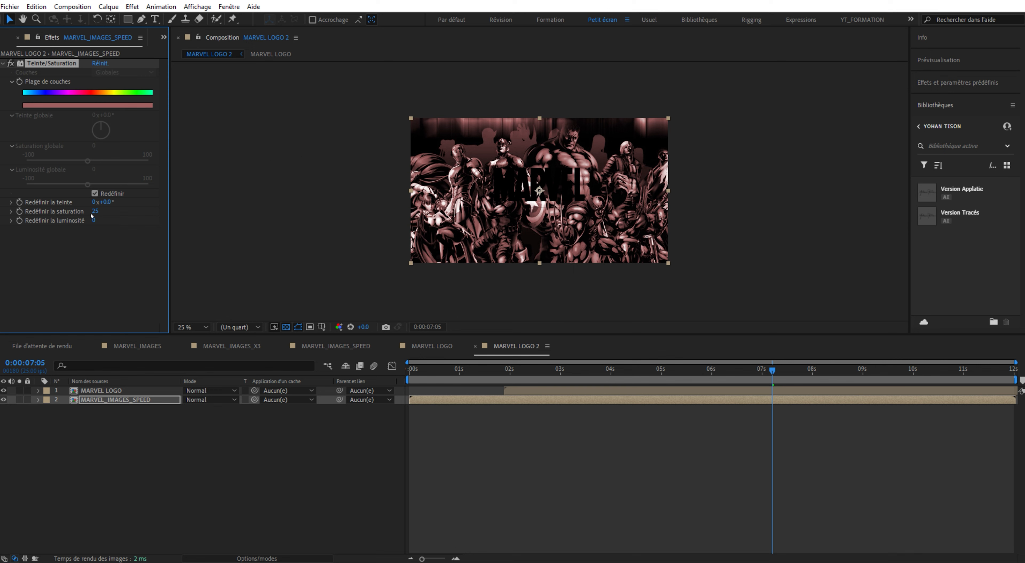
{"action": "left_click_drag", "start_coordinate": [96, 211], "coordinate": [128, 207]}
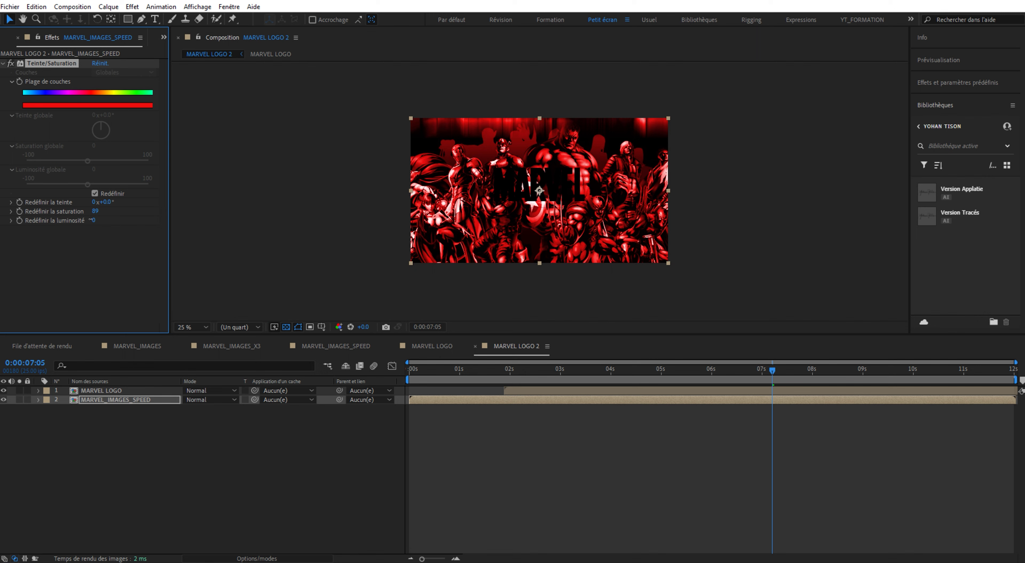
{"action": "left_click_drag", "start_coordinate": [92, 220], "coordinate": [58, 220]}
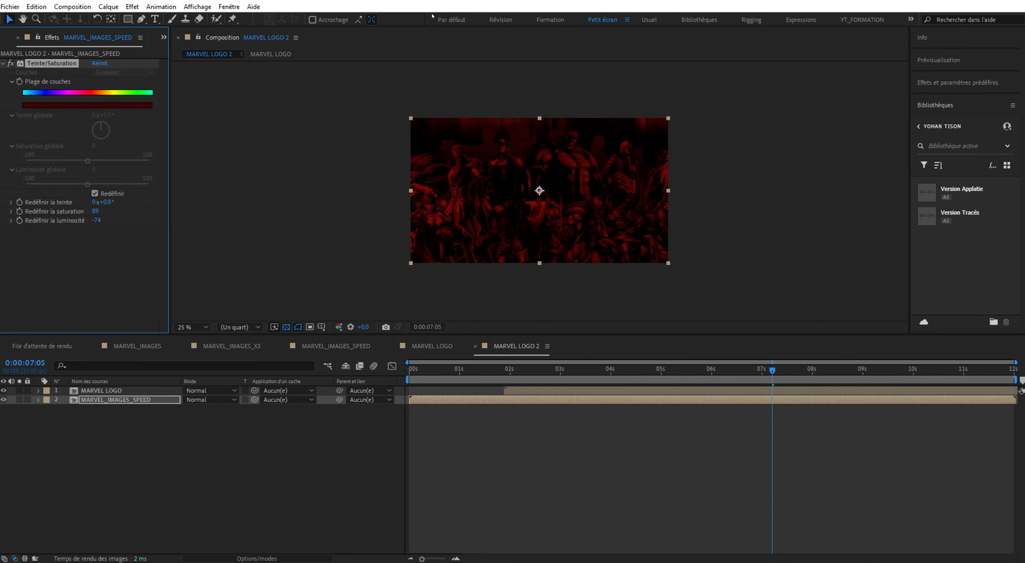
Duplicate the MARVEL_IMAGES_SPEED layer, recolour the upper copy with hue 25°, saturation 75 and luminosity -54, and compare with the effect off
{"action": "left_click", "coordinate": [121, 432]}
{"action": "left_click", "coordinate": [110, 402]}
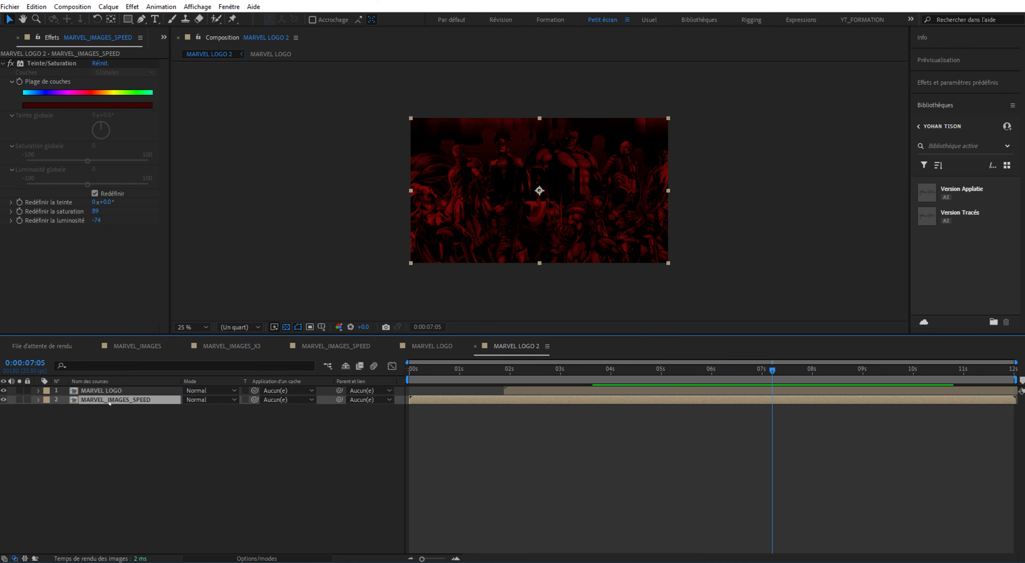
{"action": "key", "text": "ctrl+d"}
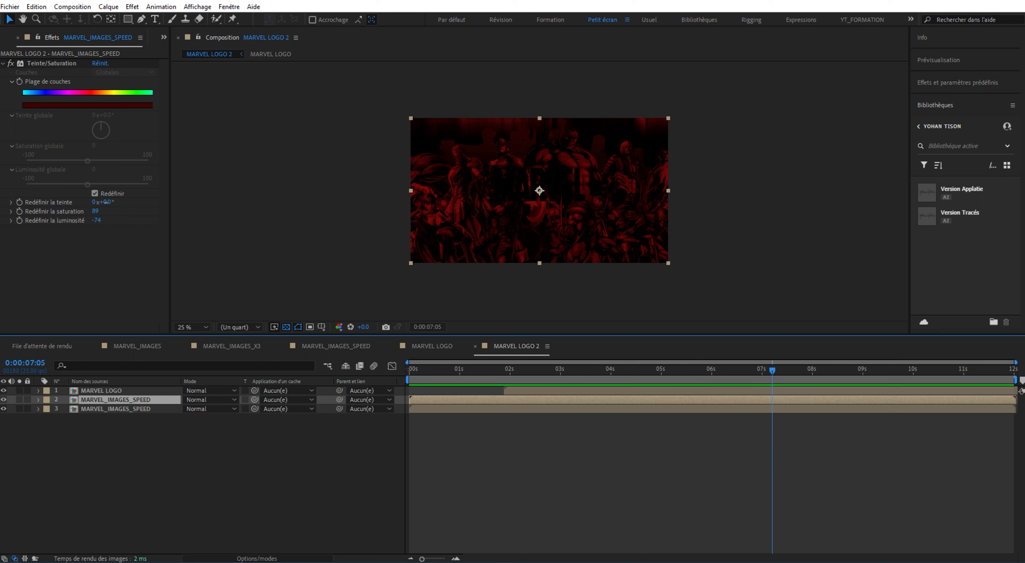
{"action": "mouse_move", "coordinate": [106, 202]}
{"action": "left_mouse_down"}
{"action": "mouse_move", "coordinate": [140, 203]}
{"action": "mouse_move", "coordinate": [125, 206]}
{"action": "left_mouse_up"}
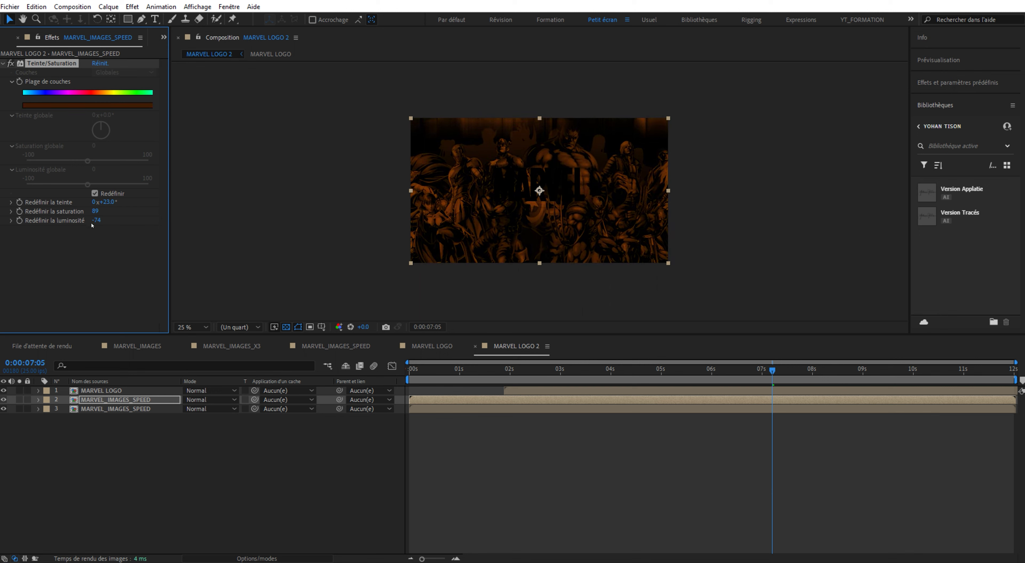
{"action": "left_click_drag", "start_coordinate": [97, 220], "coordinate": [110, 201]}
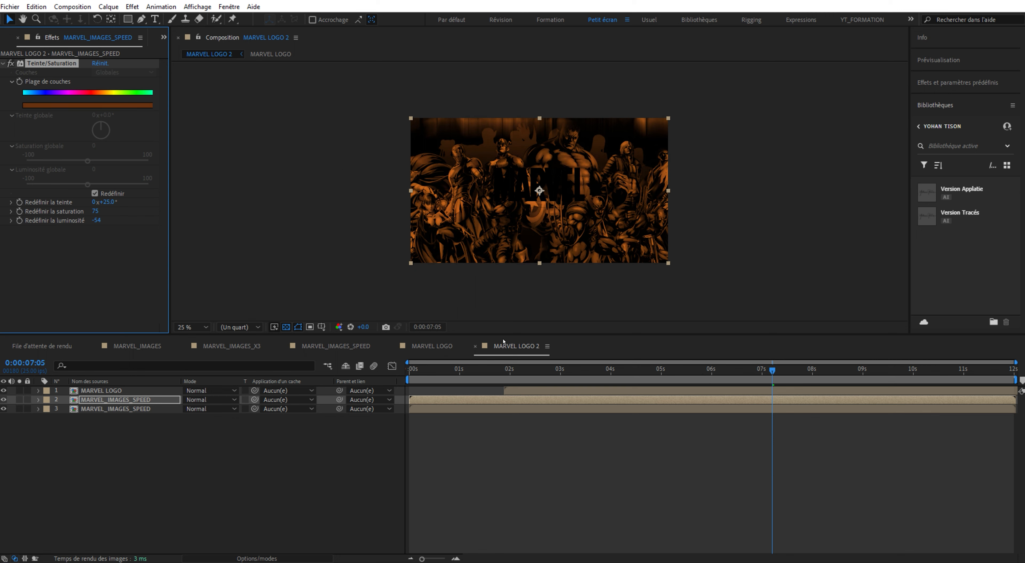
{"action": "left_click", "coordinate": [11, 63]}
{"action": "left_click", "coordinate": [11, 63]}
Set the Opacité de l'effet of the upper MARVEL_IMAGES_SPEED layer's Teinte/Saturation to 81%
{"action": "left_click", "coordinate": [38, 400]}
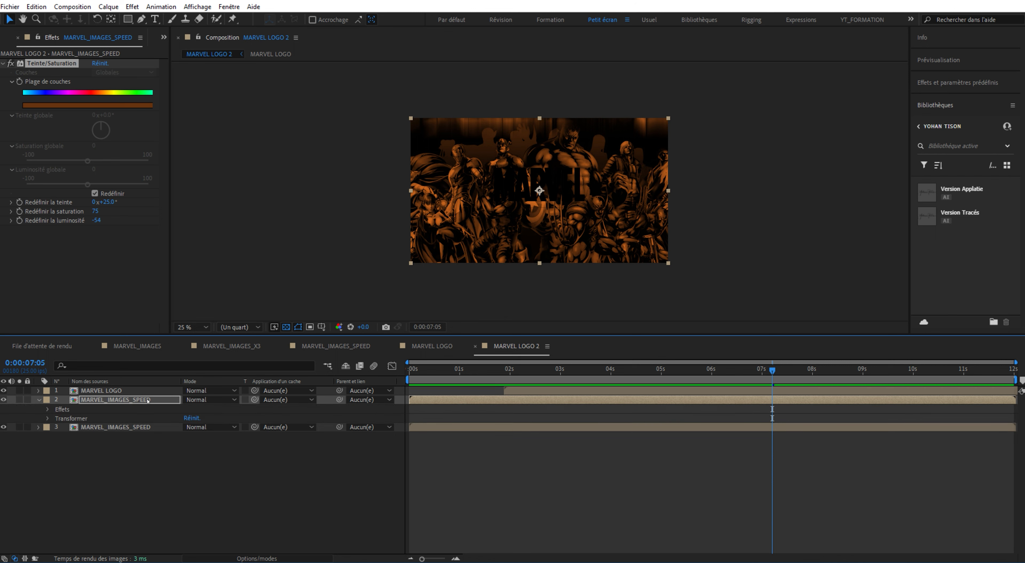
{"action": "left_click", "coordinate": [47, 410]}
{"action": "left_click", "coordinate": [57, 418]}
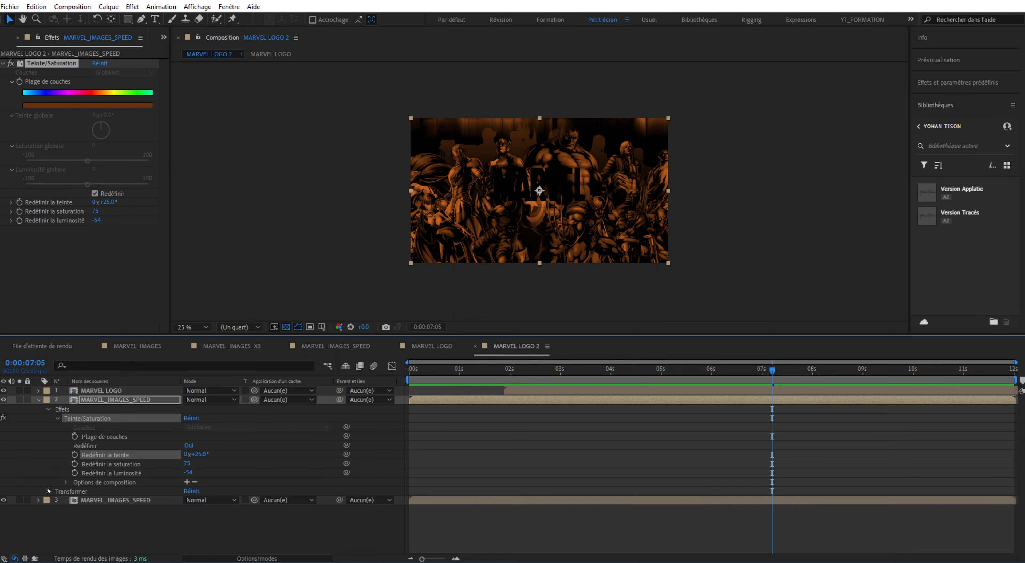
{"action": "left_click", "coordinate": [66, 482]}
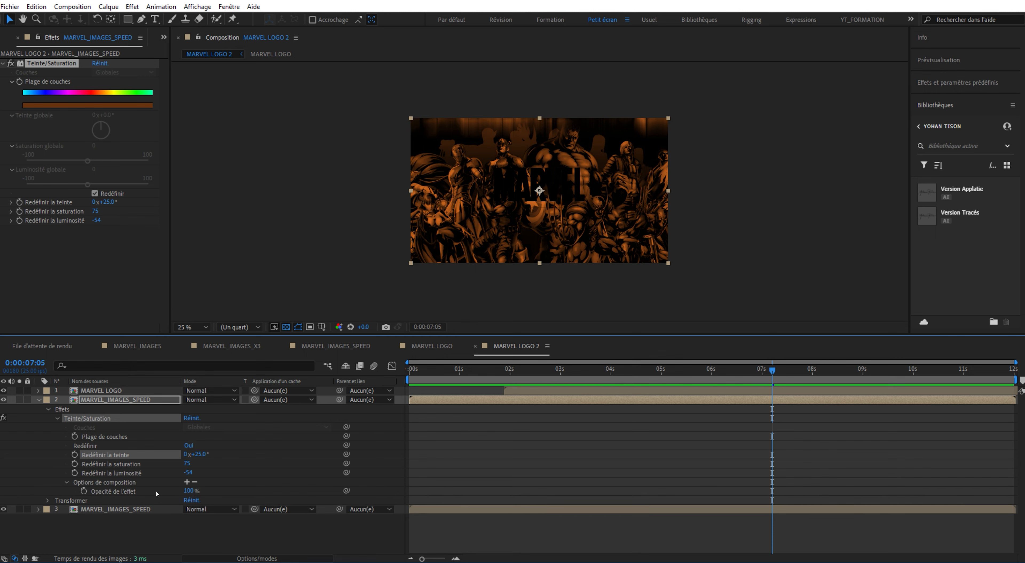
{"action": "left_click_drag", "start_coordinate": [188, 490], "coordinate": [176, 489]}
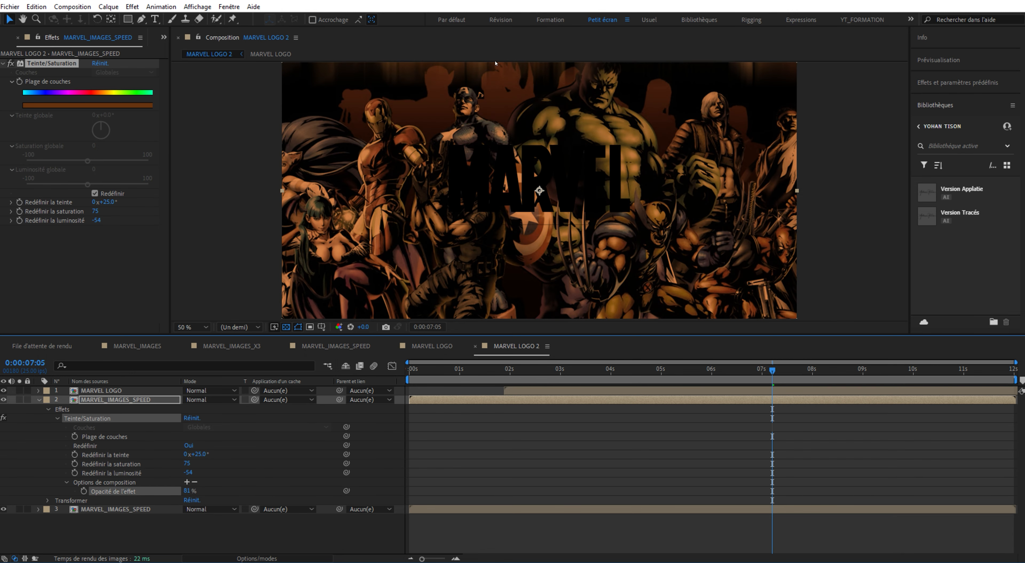
{"action": "key", "text": "comma"}
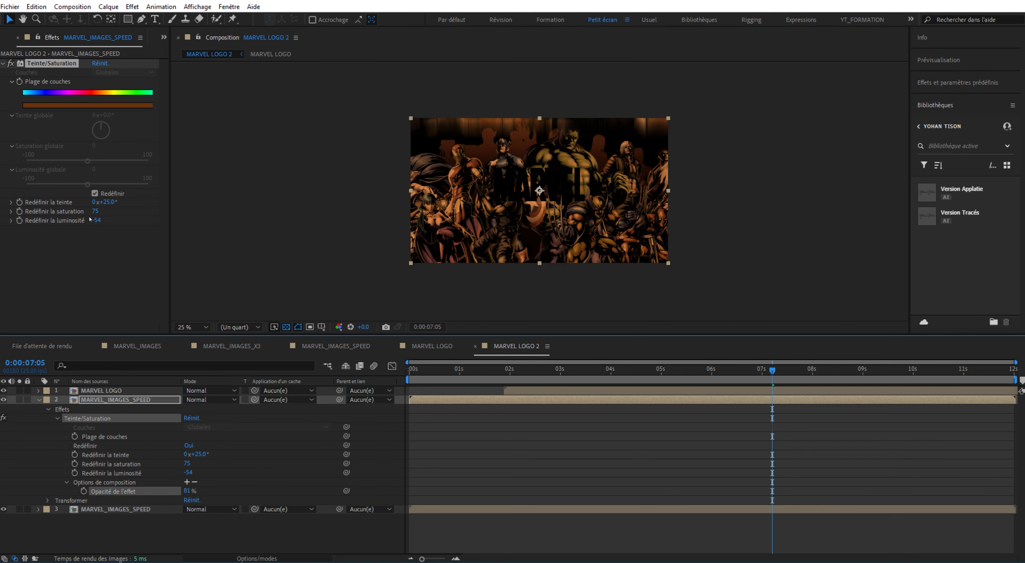
Set the upper image layer's Teinte/Saturation saturation to 96 and luminosity to -30, and collapse its properties
{"action": "mouse_move", "coordinate": [95, 211]}
{"action": "left_mouse_down"}
{"action": "mouse_move", "coordinate": [125, 209]}
{"action": "mouse_move", "coordinate": [82, 219]}
{"action": "mouse_move", "coordinate": [104, 218]}
{"action": "left_mouse_up"}
{"action": "left_click", "coordinate": [39, 400]}
{"action": "left_click", "coordinate": [95, 401]}
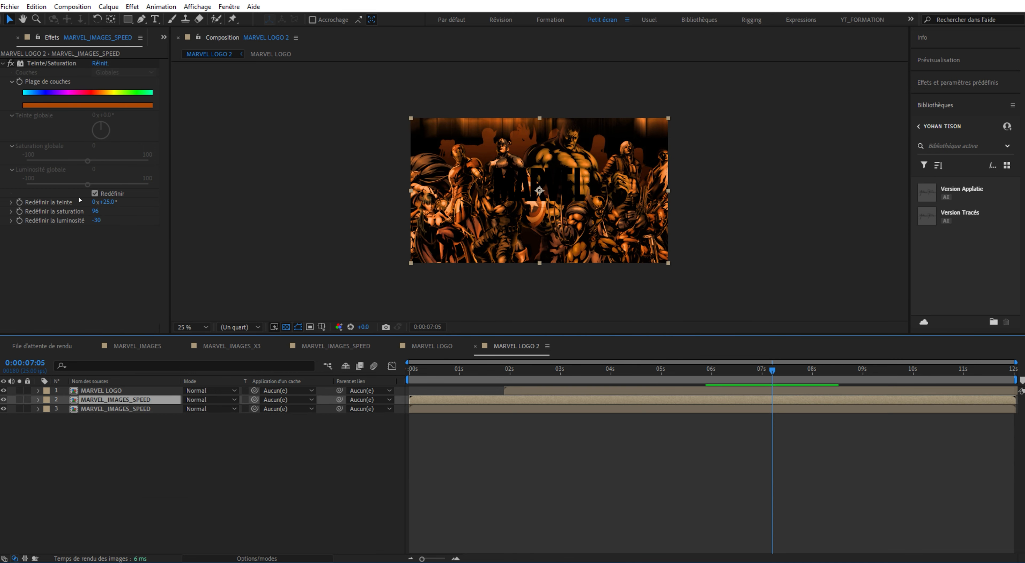
Assign MARVEL LOGO as the track matte of the upper MARVEL_IMAGES_SPEED layer and inspect the letters
{"action": "left_click", "coordinate": [169, 392]}
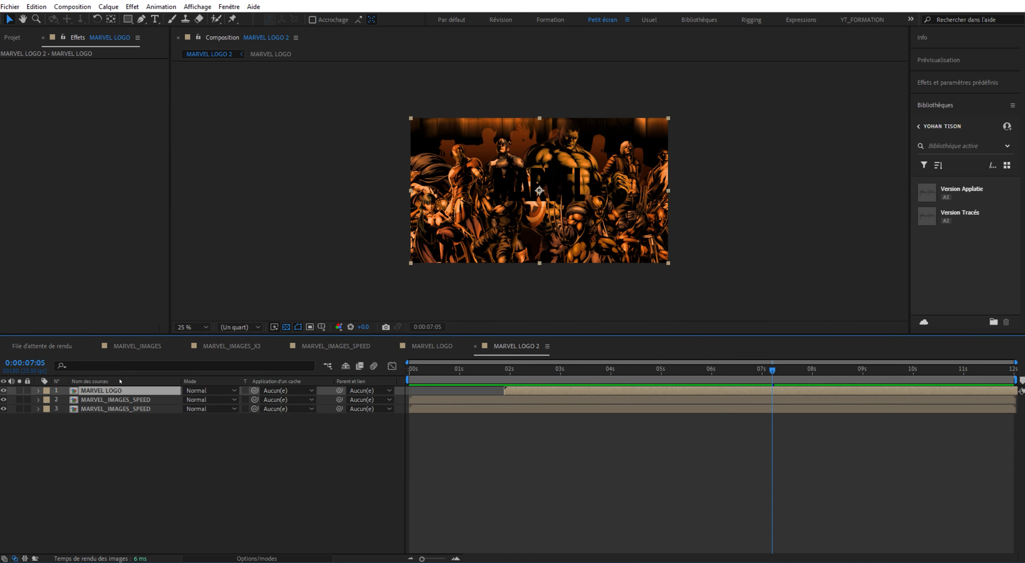
{"action": "left_click", "coordinate": [98, 399]}
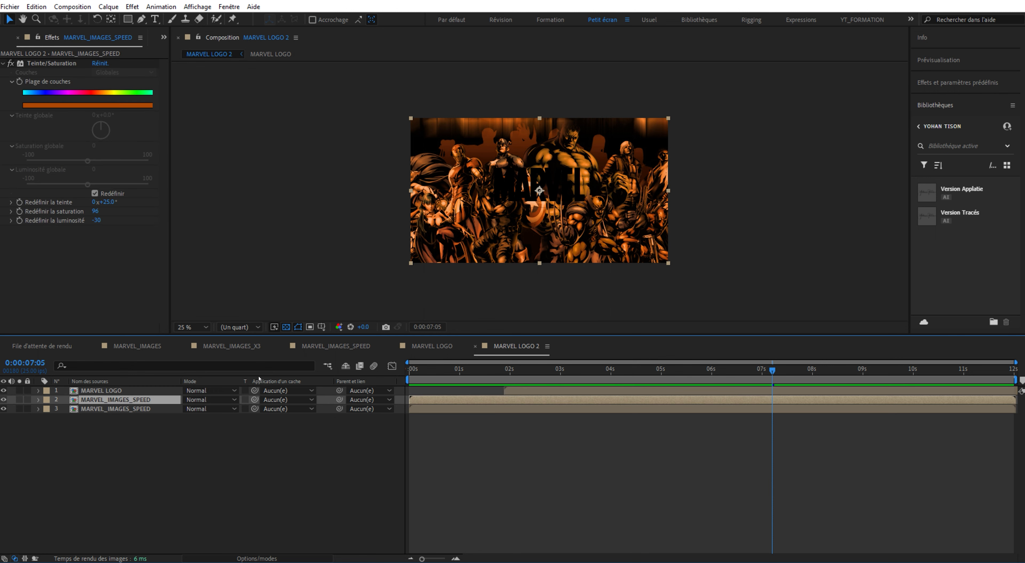
{"action": "left_click_drag", "start_coordinate": [256, 399], "coordinate": [101, 390]}
{"action": "key", "text": "period"}
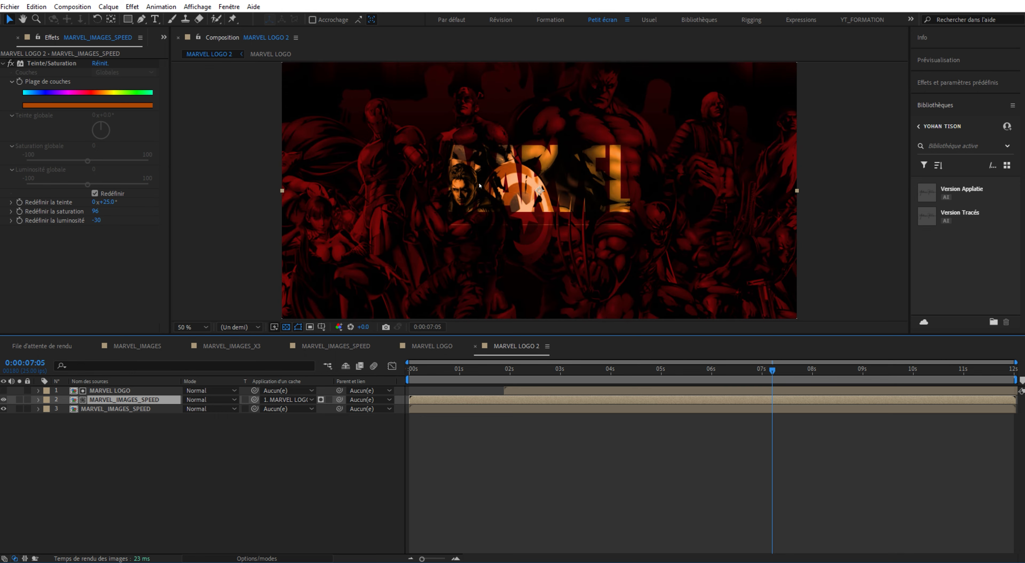
{"action": "key", "text": "comma"}
Duplicate the MARVEL LOGO layer and turn on the upper copy's visibility
{"action": "left_click", "coordinate": [107, 392]}
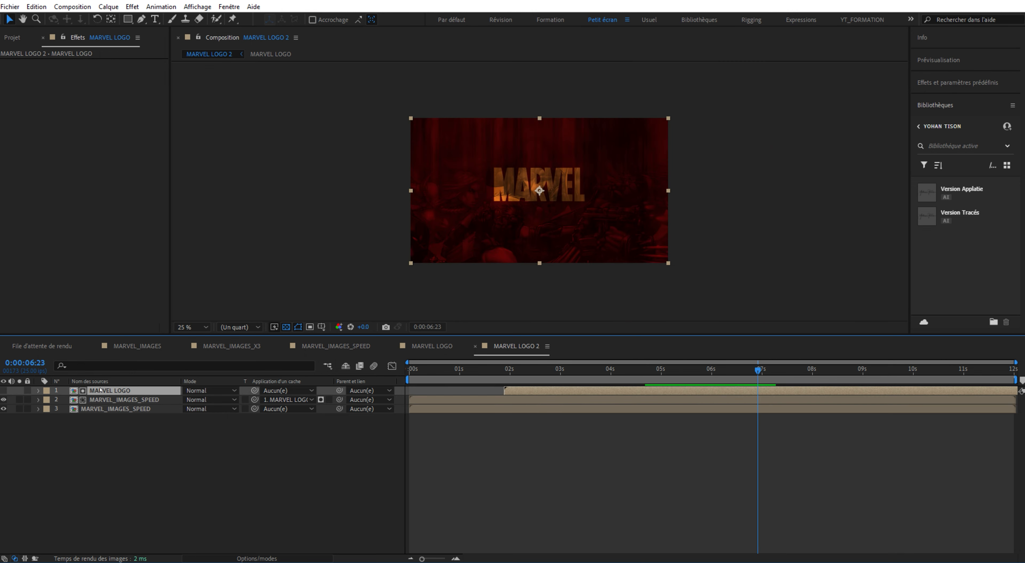
{"action": "key", "text": "ctrl+d"}
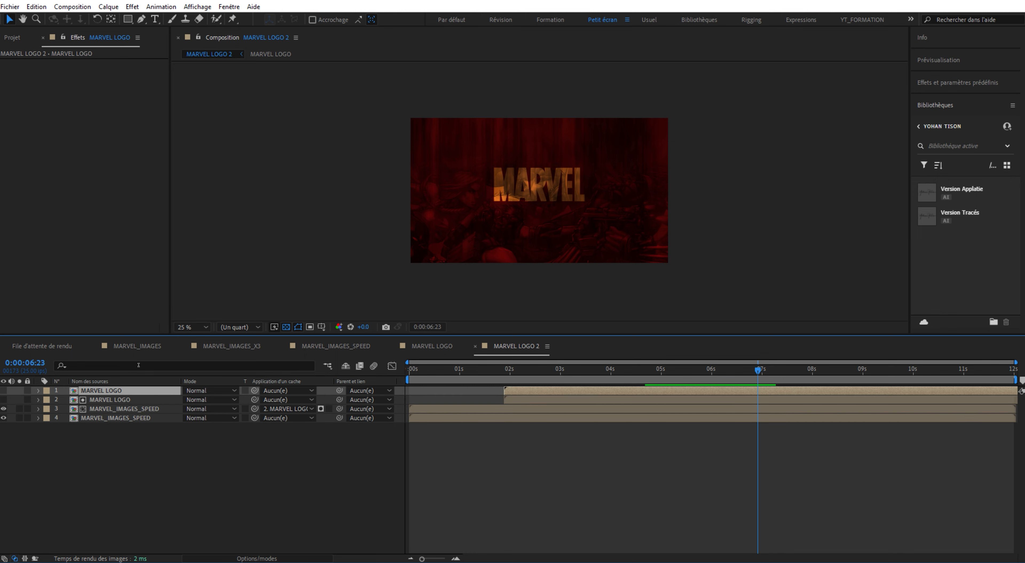
{"action": "left_click", "coordinate": [4, 391]}
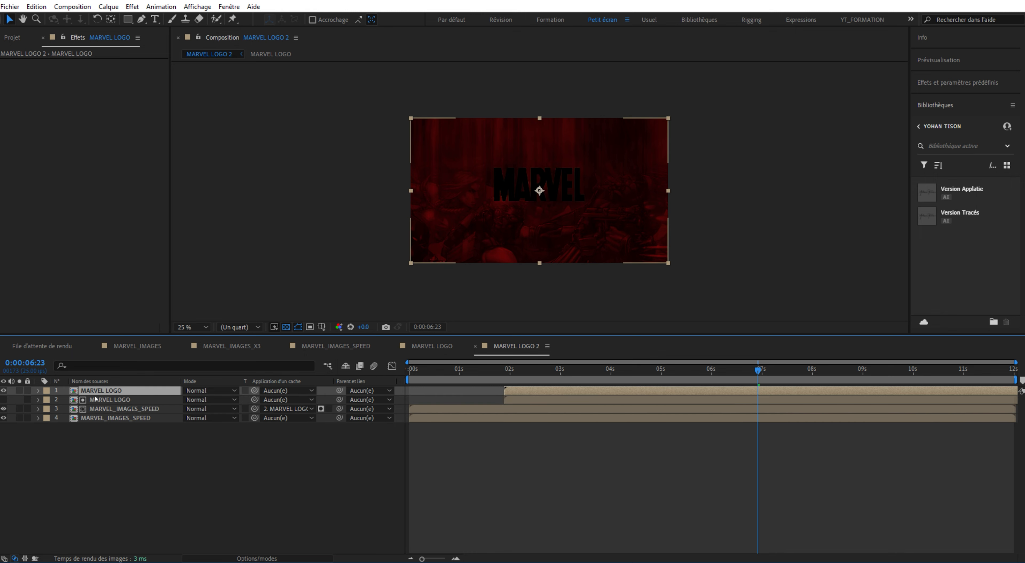
Rename the upper MARVEL LOGO copy as CONTOUR
{"action": "key", "text": "Return"}
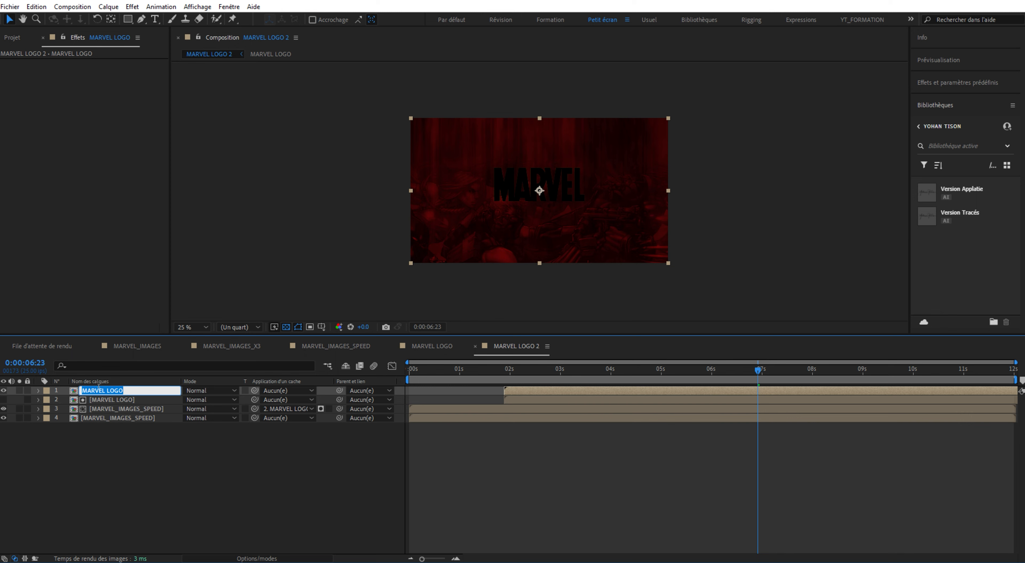
{"action": "type", "text": "CONTOUR"}
{"action": "key", "text": "Return"}
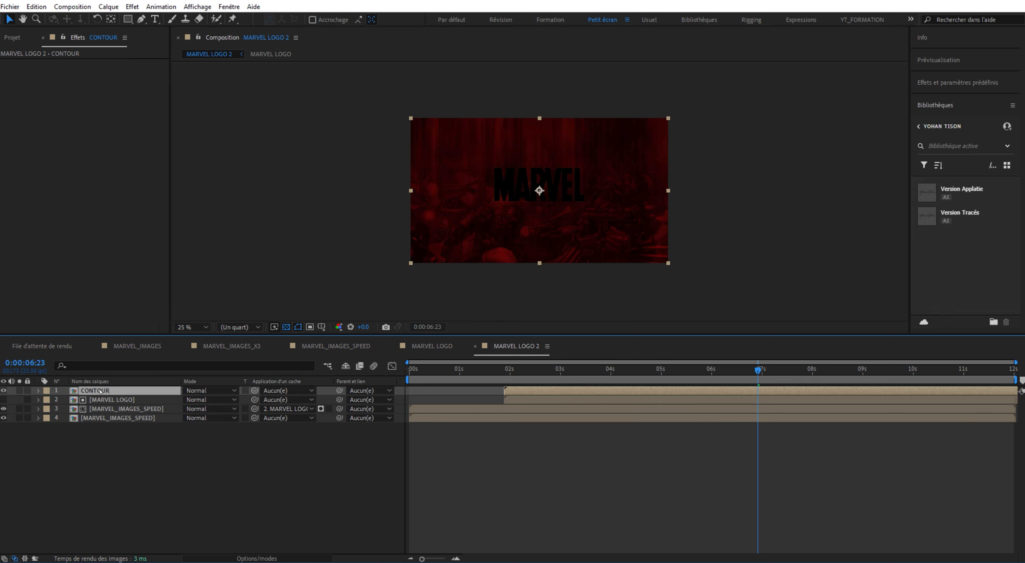
Add a Contour layer style to the CONTOUR layer and check the outlined letters around 0:00:06:18
{"action": "key", "text": "period"}
{"action": "key", "text": "period"}
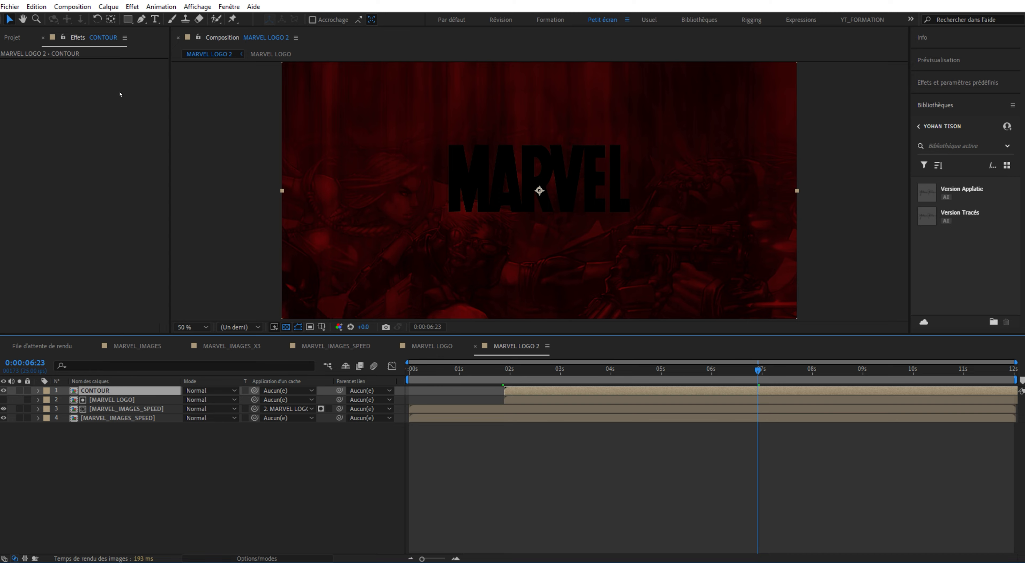
{"action": "left_click", "coordinate": [63, 5]}
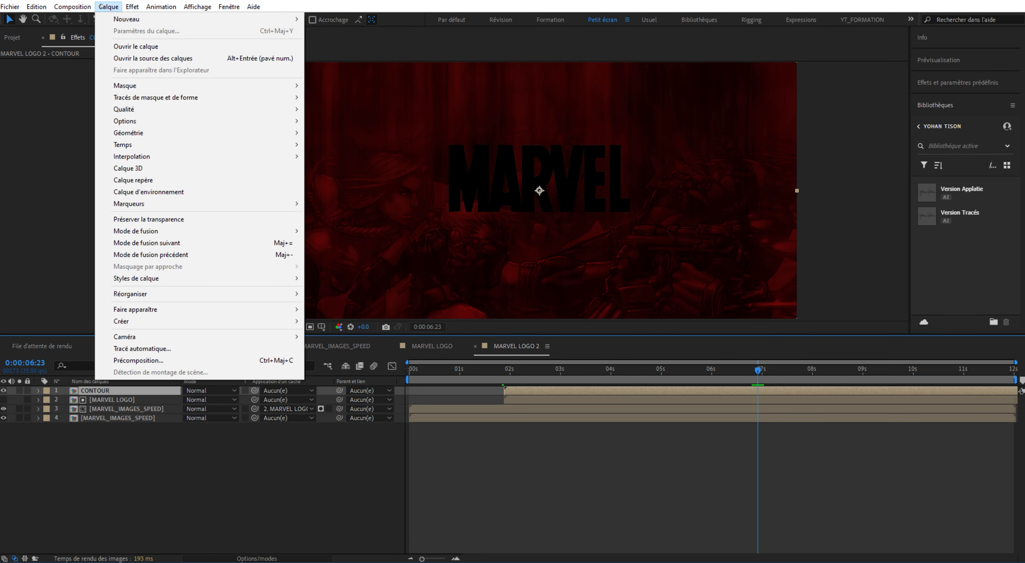
{"action": "mouse_move", "coordinate": [278, 279]}
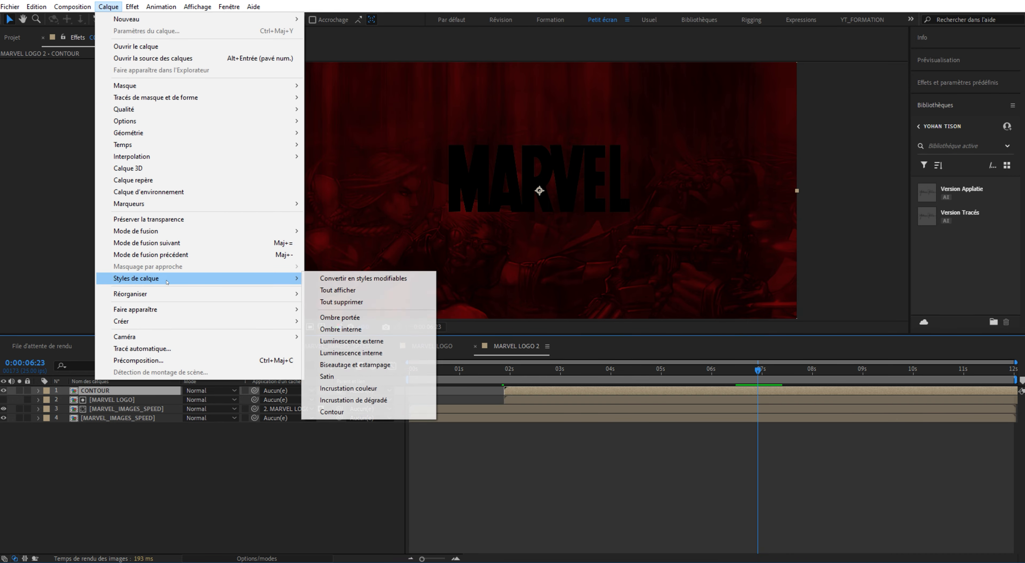
{"action": "left_click", "coordinate": [358, 411]}
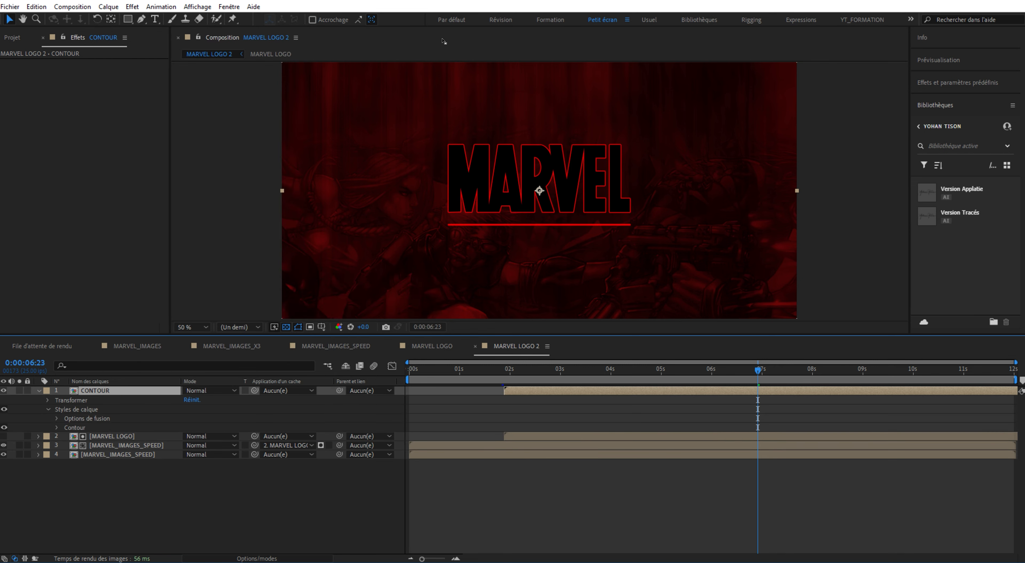
{"action": "left_click_drag", "start_coordinate": [757, 371], "coordinate": [749, 372]}
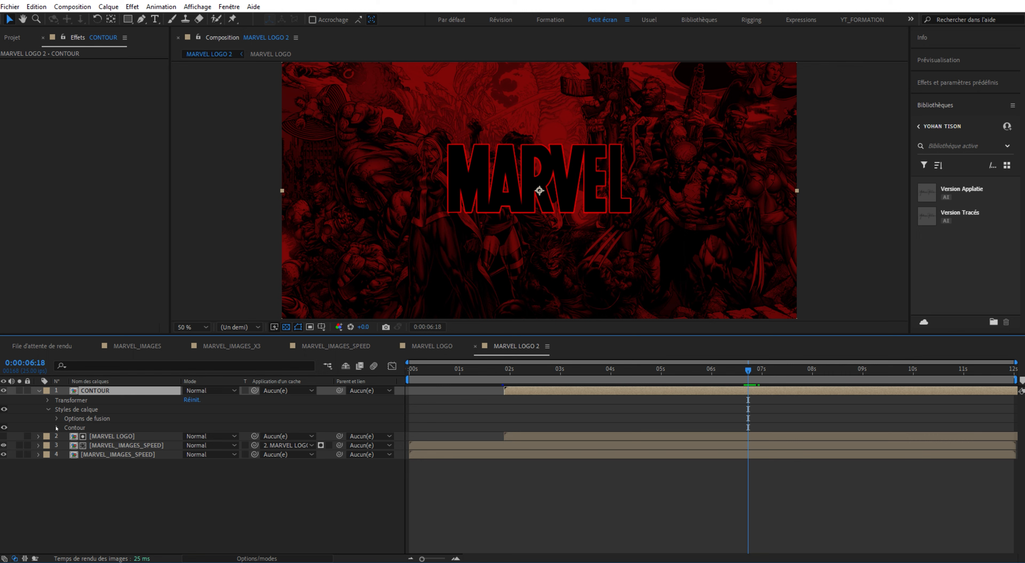
Set the colour of the CONTOUR layer's Contour style to black
{"action": "left_click", "coordinate": [56, 427]}
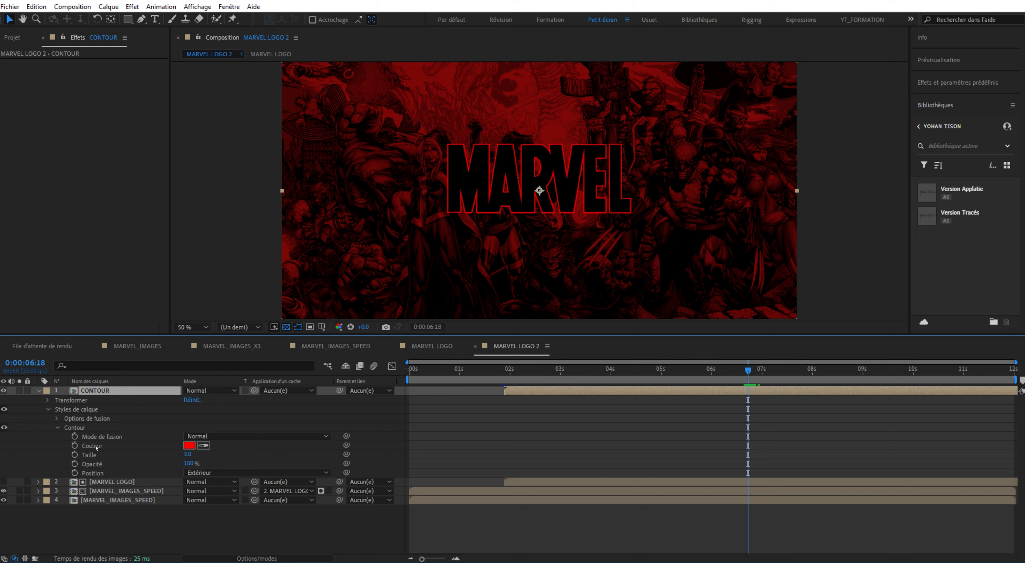
{"action": "left_click", "coordinate": [190, 445]}
{"action": "left_click_drag", "start_coordinate": [256, 281], "coordinate": [124, 330]}
{"action": "left_click", "coordinate": [391, 185]}
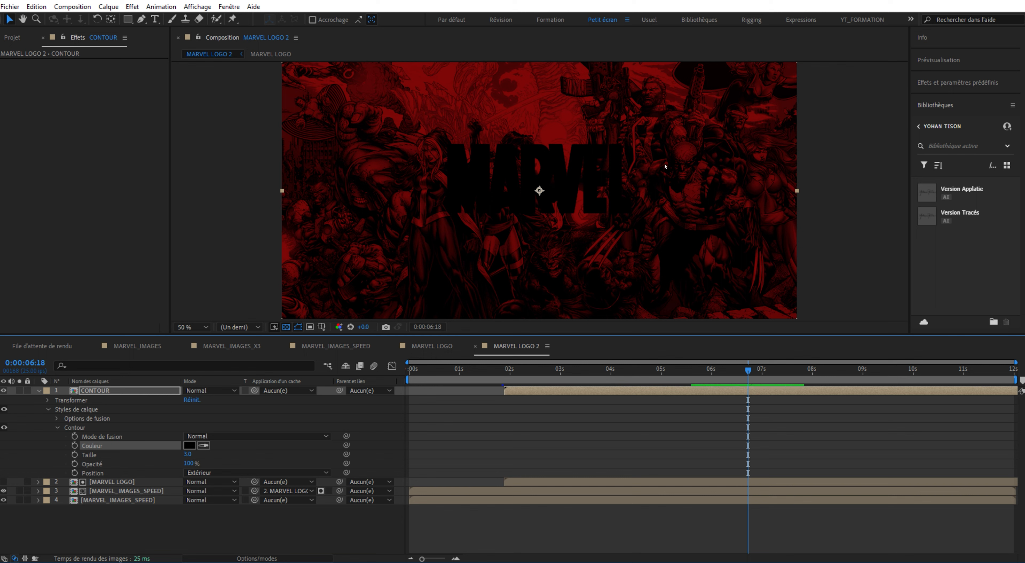
Set the CONTOUR layer's Opacité du fond to 0% in its advanced blending options and collapse the layer's properties
{"action": "left_click", "coordinate": [57, 418]}
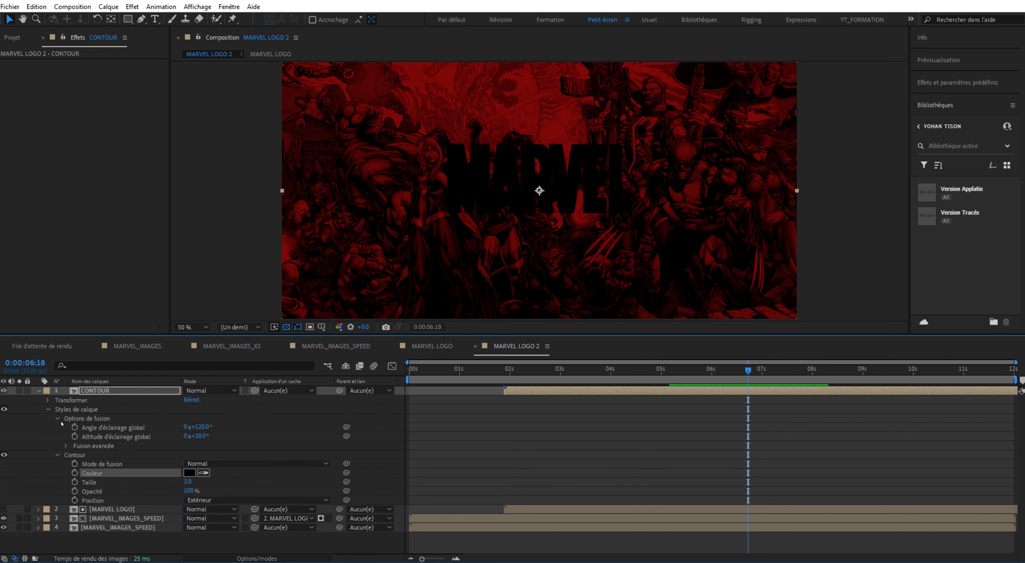
{"action": "left_click", "coordinate": [67, 446]}
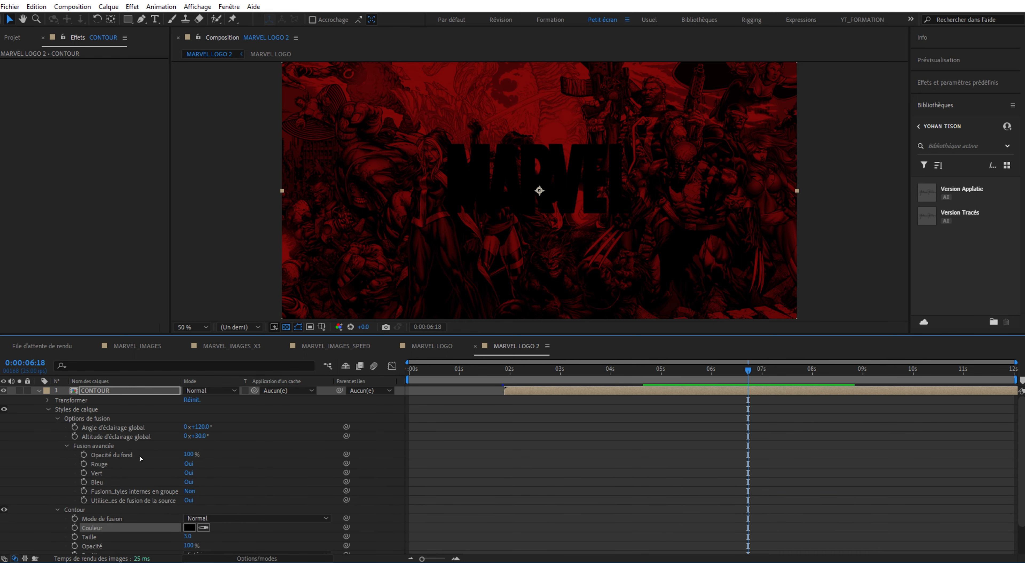
{"action": "left_click_drag", "start_coordinate": [188, 454], "coordinate": [90, 455]}
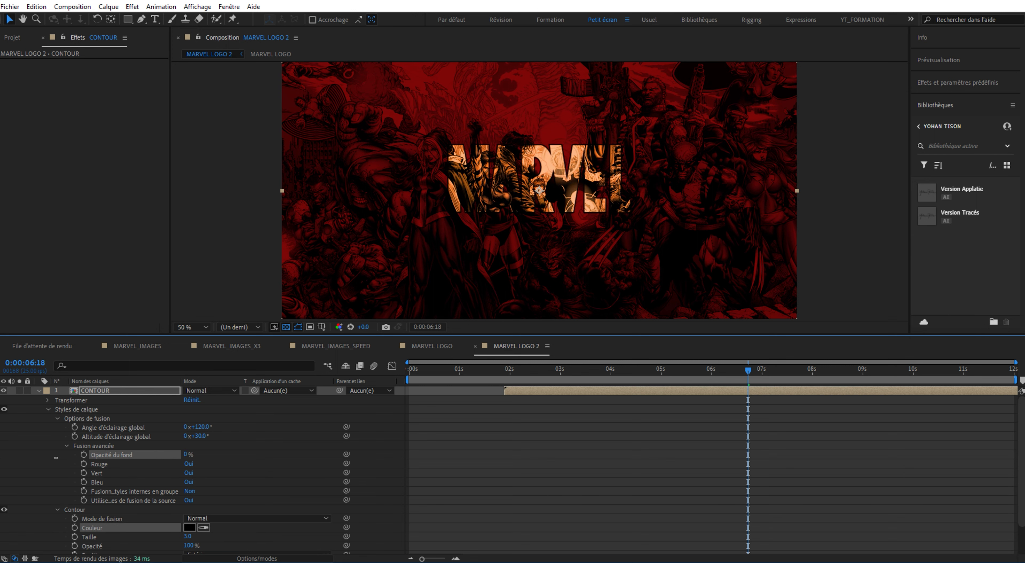
{"action": "scroll", "coordinate": [56, 457], "scroll_direction": "down", "scroll_amount": 1}
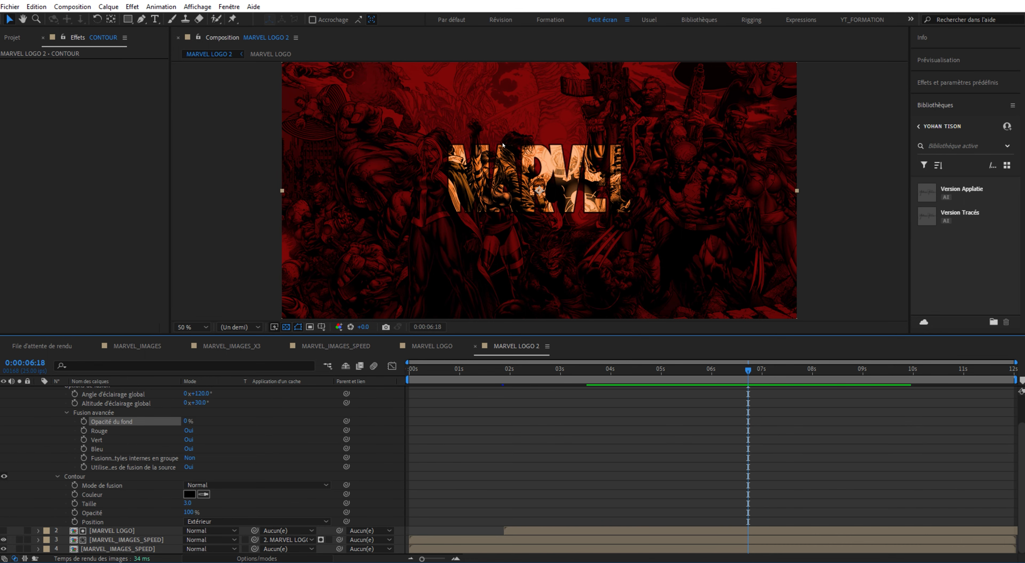
{"action": "scroll", "coordinate": [51, 388], "scroll_direction": "up", "scroll_amount": 1}
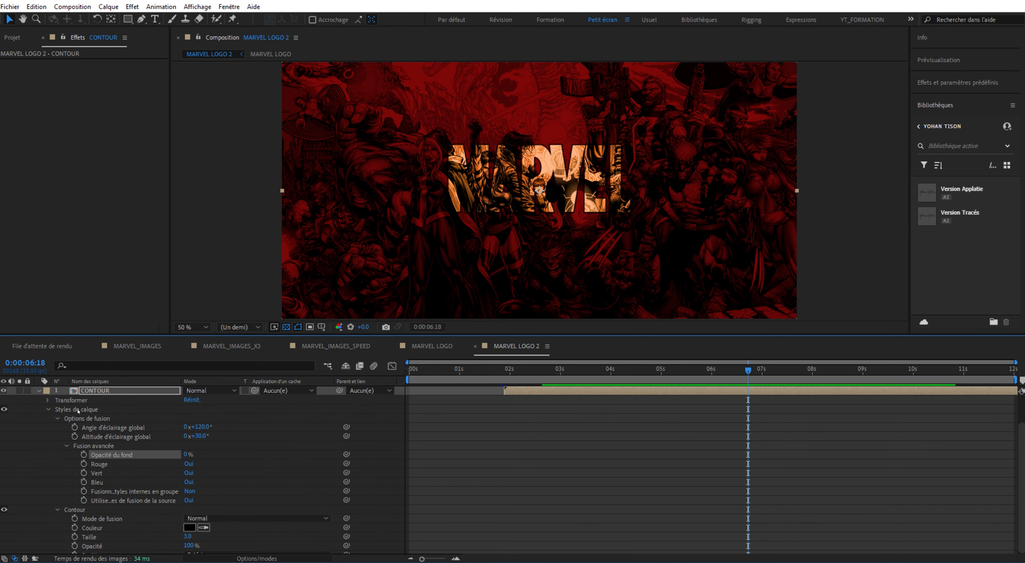
{"action": "left_click", "coordinate": [39, 391]}
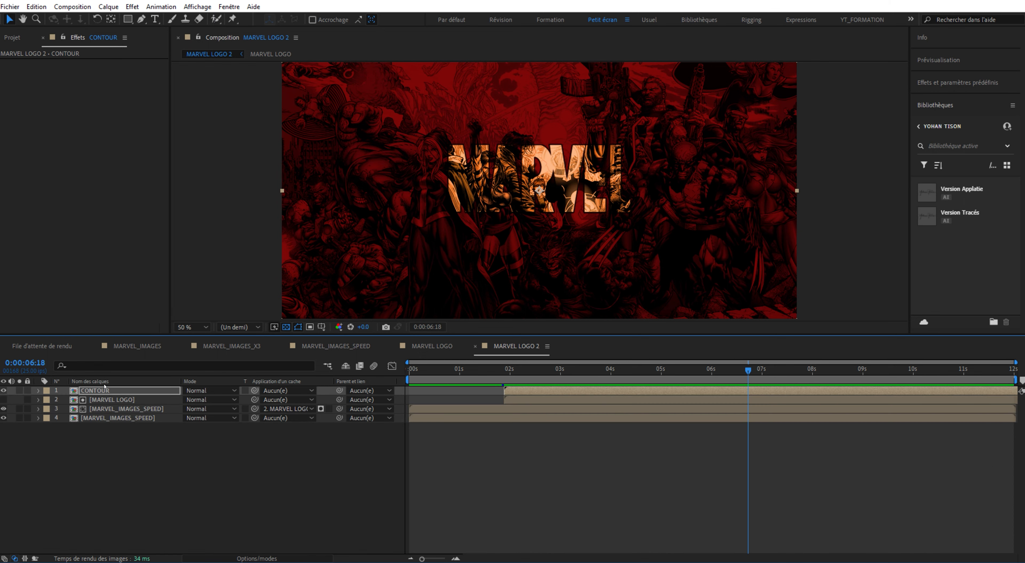
Change the Position option of the CONTOUR layer's Contour style from the outer edge
{"action": "left_click", "coordinate": [38, 391]}
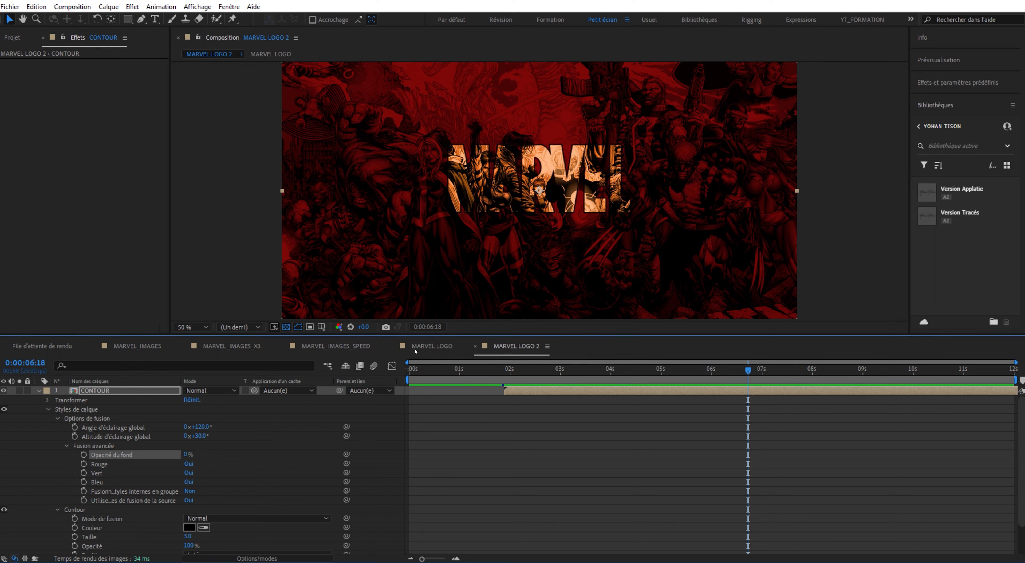
{"action": "scroll", "coordinate": [309, 513], "scroll_direction": "down", "scroll_amount": 2}
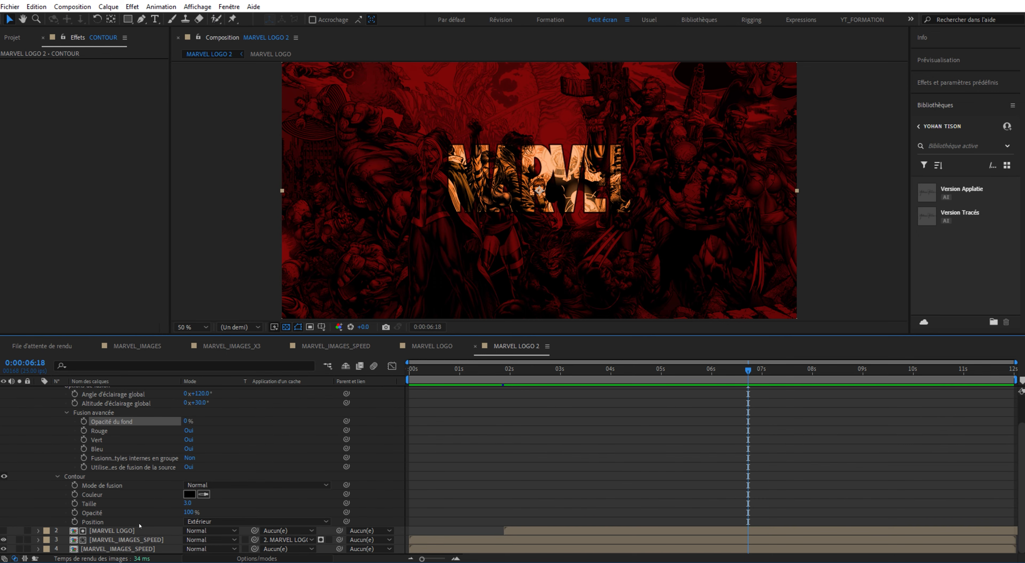
{"action": "left_click", "coordinate": [207, 521]}
{"action": "left_click", "coordinate": [231, 545]}
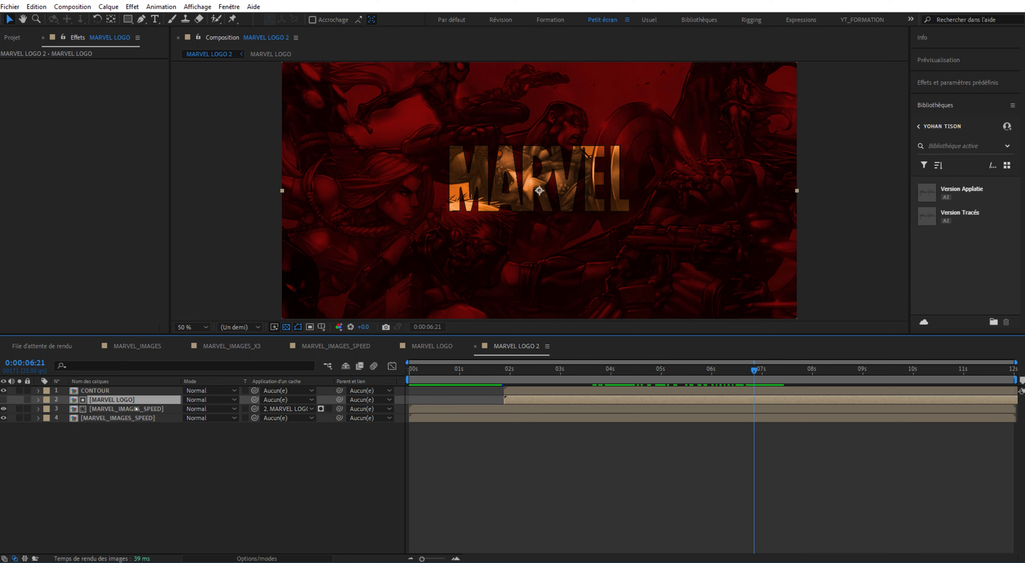
Duplicate the MARVEL LOGO matte layer, move the copy above CONTOUR, and make it visible
{"action": "key", "text": "ctrl+d"}
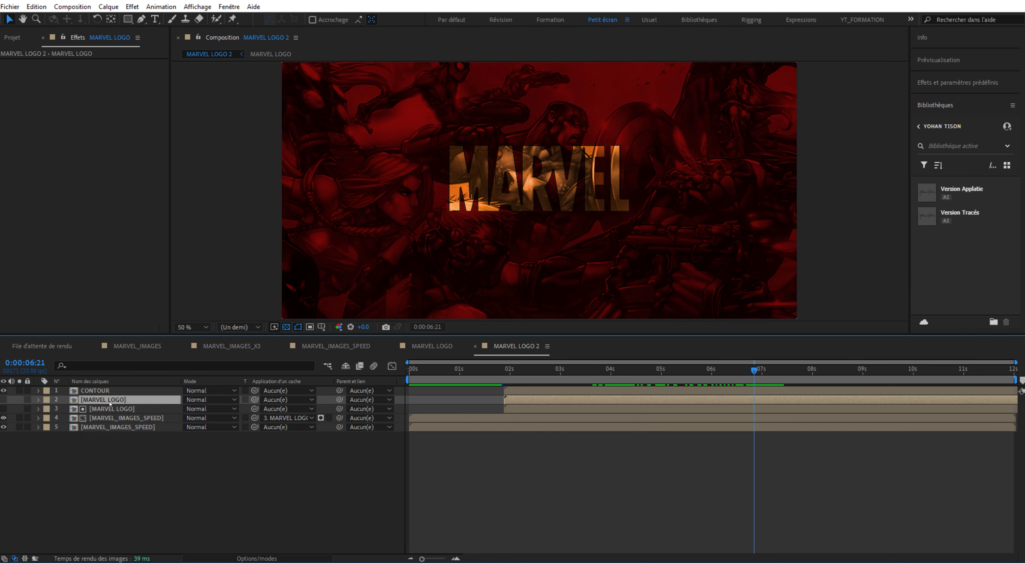
{"action": "left_click_drag", "start_coordinate": [109, 401], "coordinate": [110, 390]}
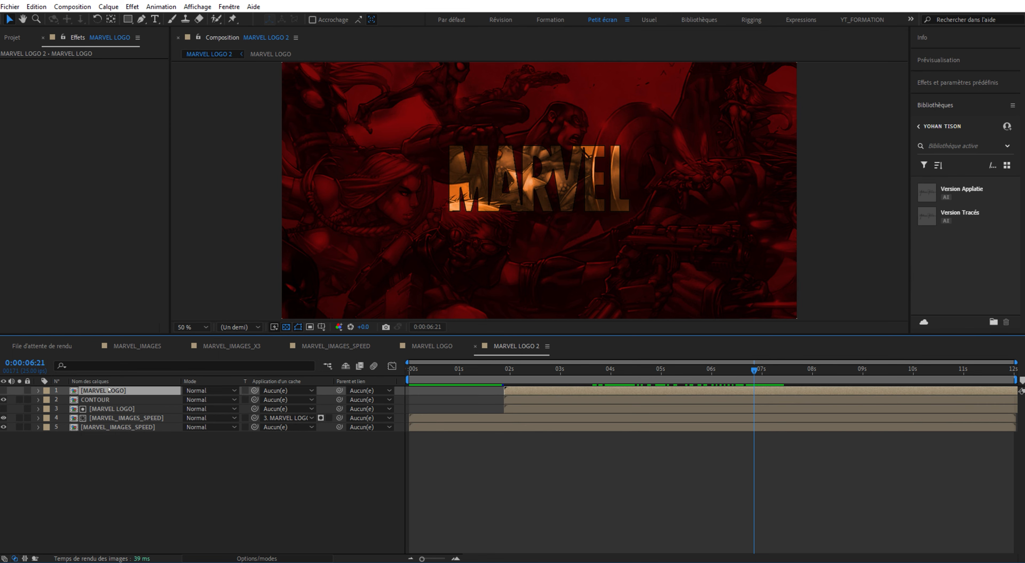
{"action": "left_click", "coordinate": [4, 390]}
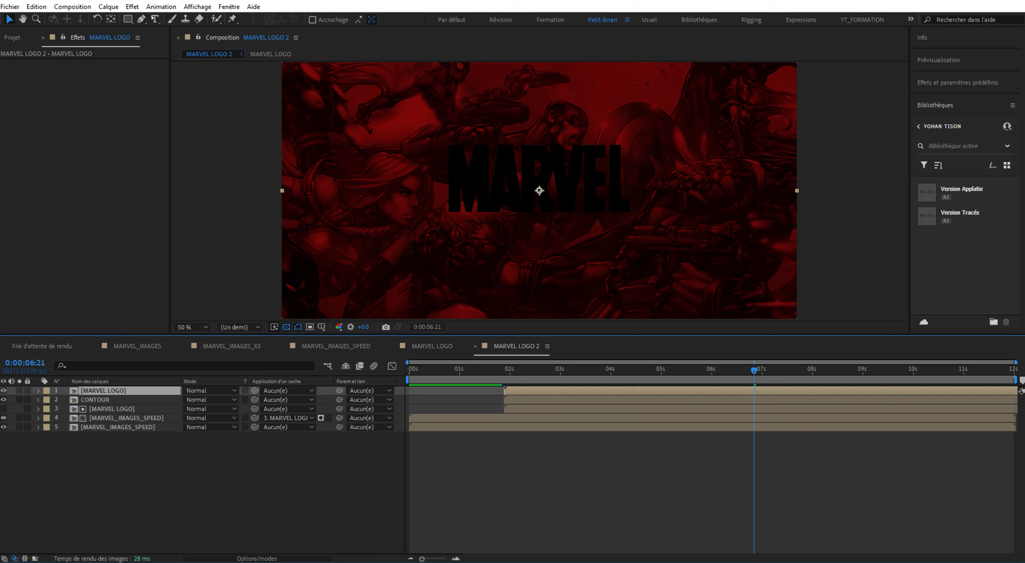
Apply the Remplir effect to the topmost MARVEL LOGO layer and set its colour to white (FFFFFF)
{"action": "left_click", "coordinate": [132, 7]}
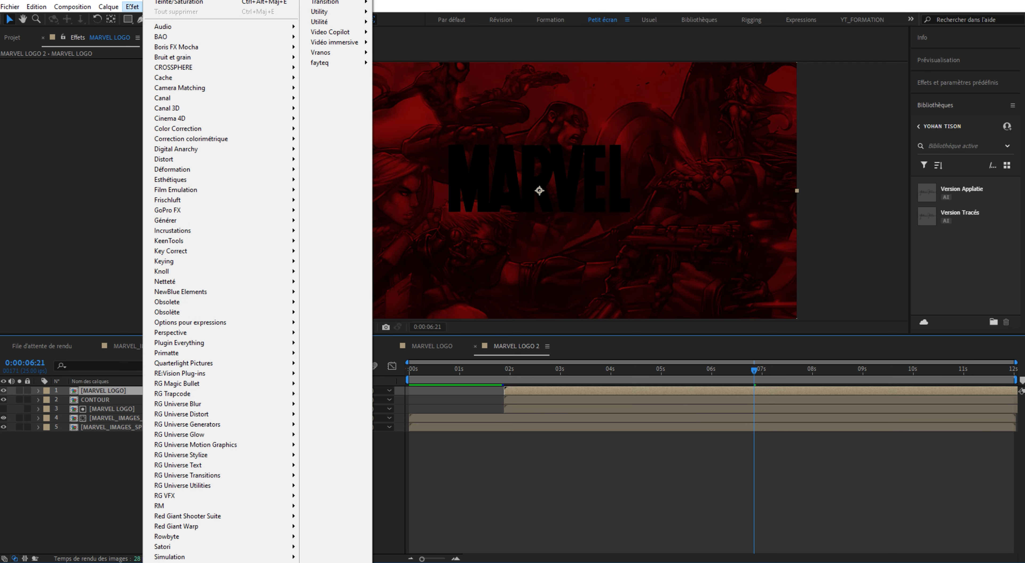
{"action": "mouse_move", "coordinate": [221, 220]}
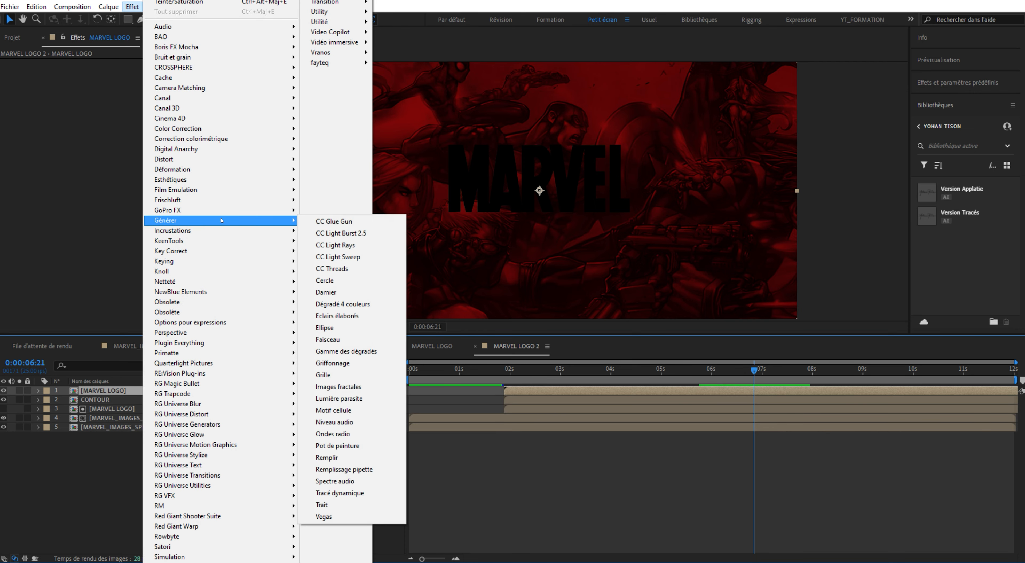
{"action": "left_click", "coordinate": [327, 456]}
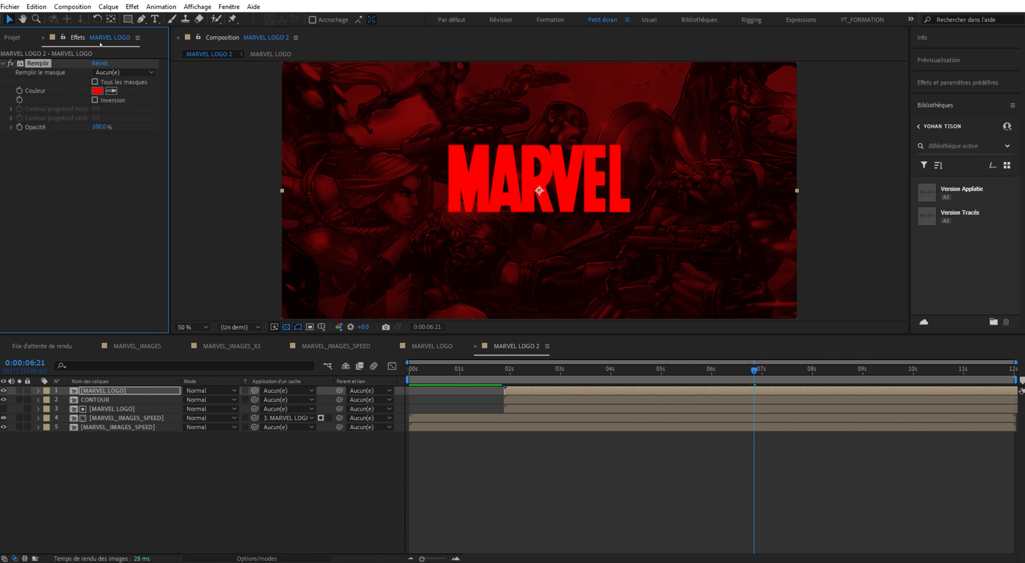
{"action": "left_click", "coordinate": [95, 93]}
{"action": "left_click_drag", "start_coordinate": [171, 197], "coordinate": [122, 160]}
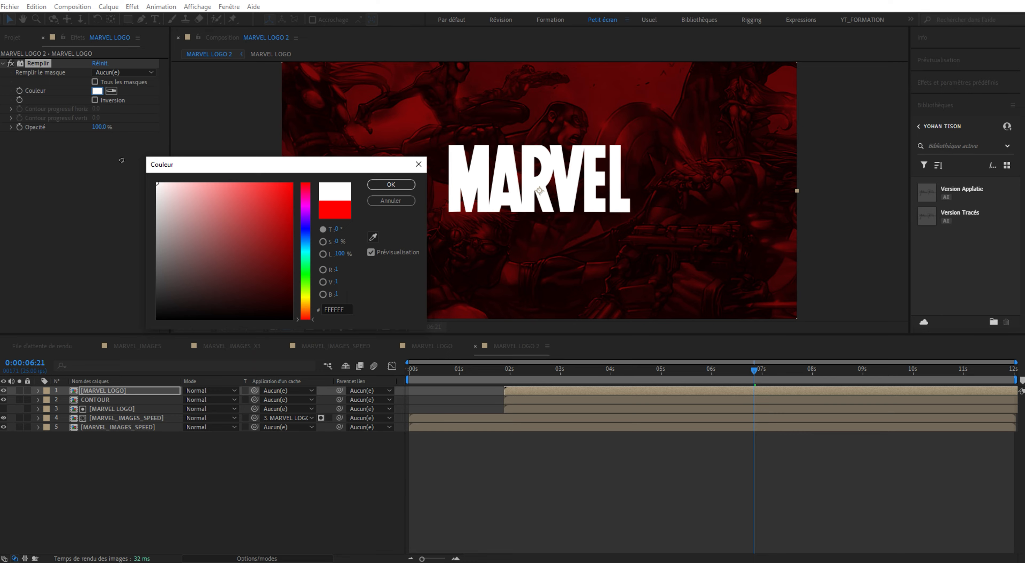
{"action": "left_click", "coordinate": [391, 185]}
Keyframe the topmost MARVEL LOGO layer's opacity from 0% at 0:00:06:00 to 100% at 0:00:07:00
{"action": "left_click_drag", "start_coordinate": [673, 384], "coordinate": [739, 384]}
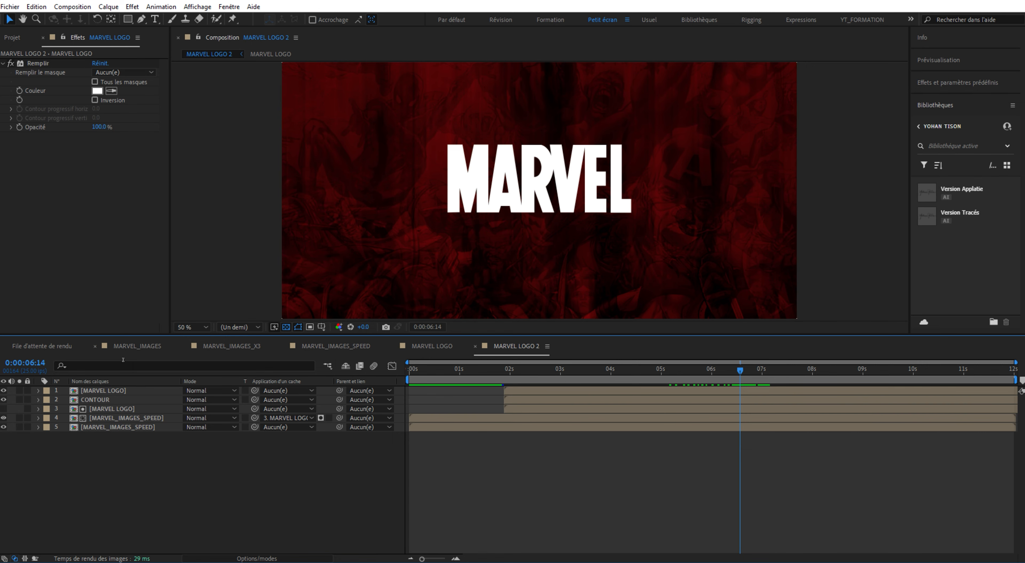
{"action": "left_click", "coordinate": [726, 370]}
{"action": "left_click_drag", "start_coordinate": [727, 370], "coordinate": [762, 368]}
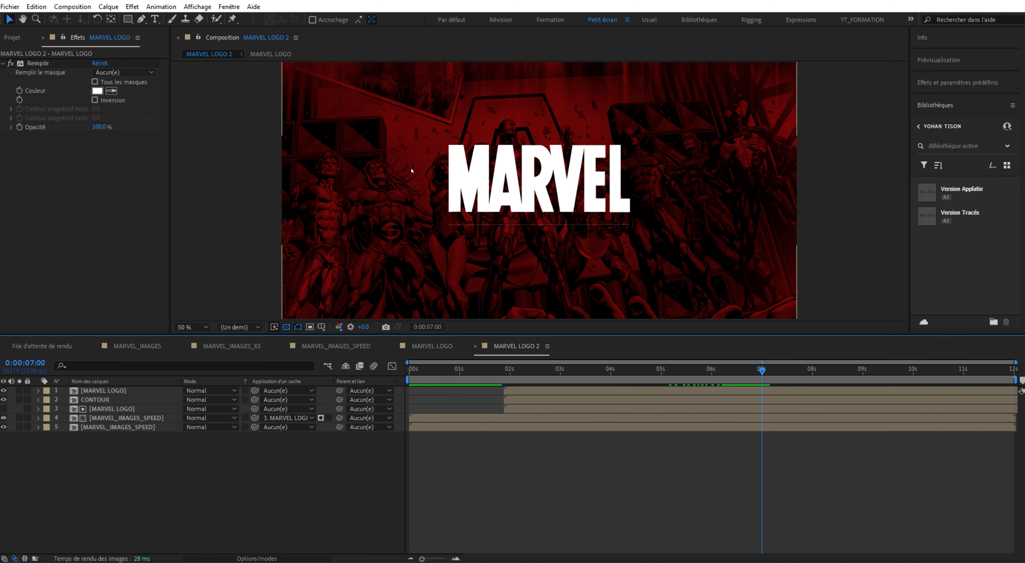
{"action": "left_click_drag", "start_coordinate": [763, 373], "coordinate": [712, 370]}
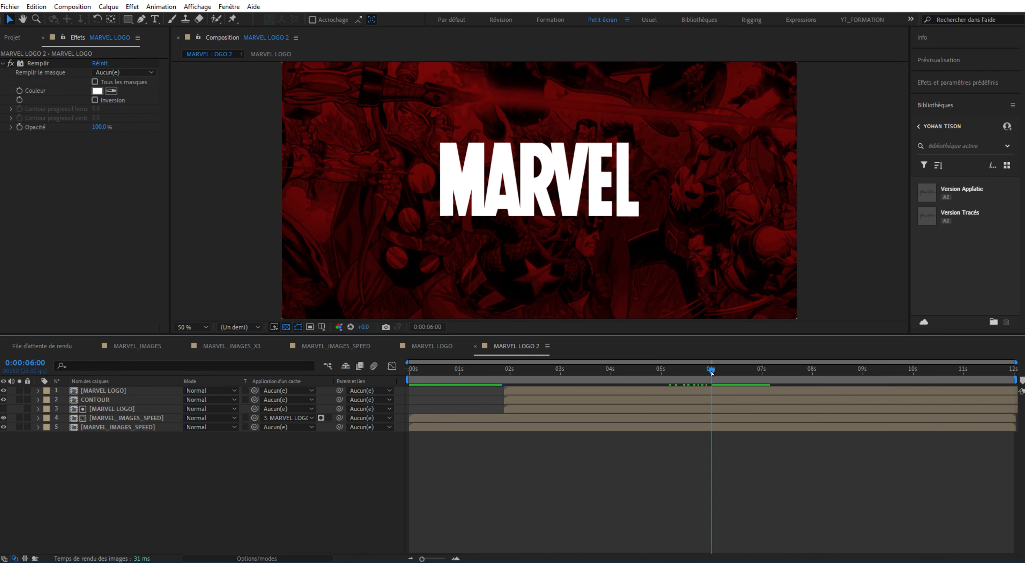
{"action": "left_click", "coordinate": [94, 392]}
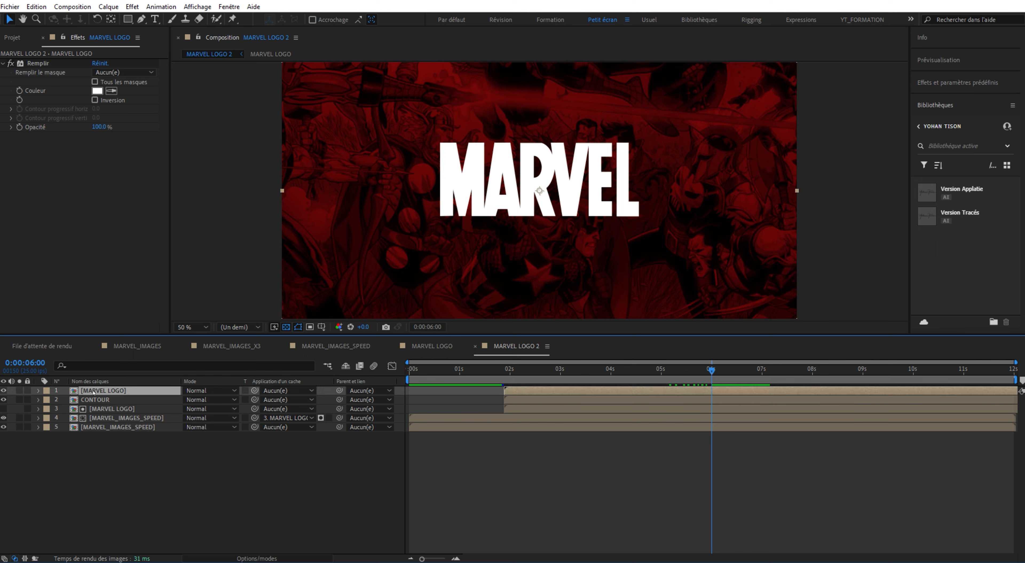
{"action": "key", "text": "alt+shift+t"}
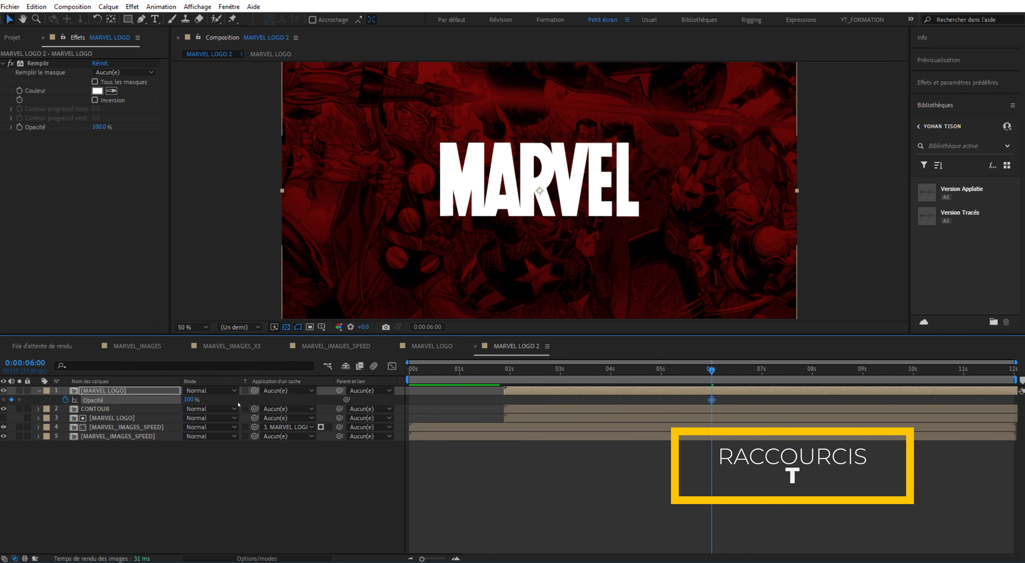
{"action": "left_click_drag", "start_coordinate": [189, 399], "coordinate": [47, 386]}
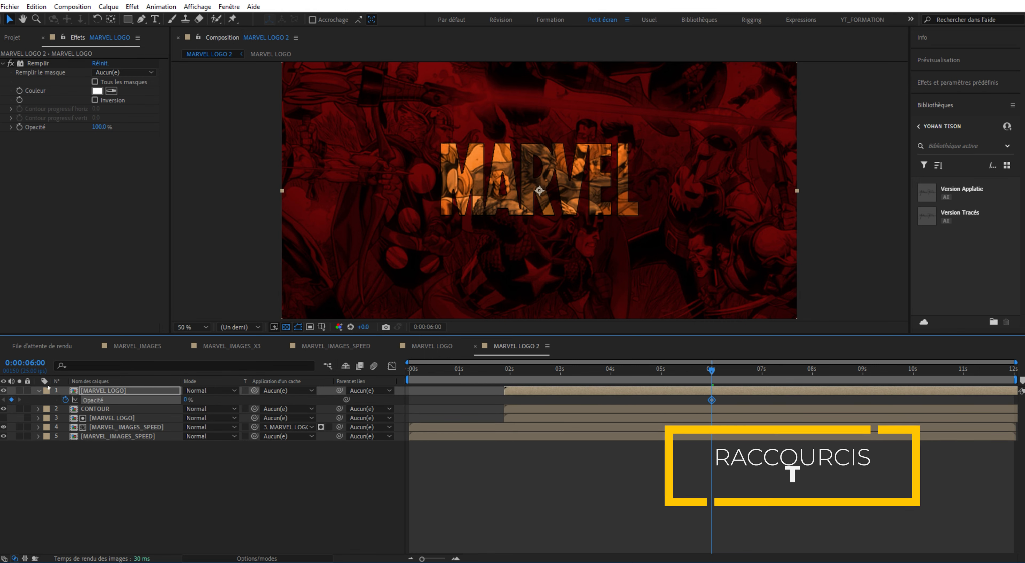
{"action": "left_click_drag", "start_coordinate": [712, 370], "coordinate": [762, 363]}
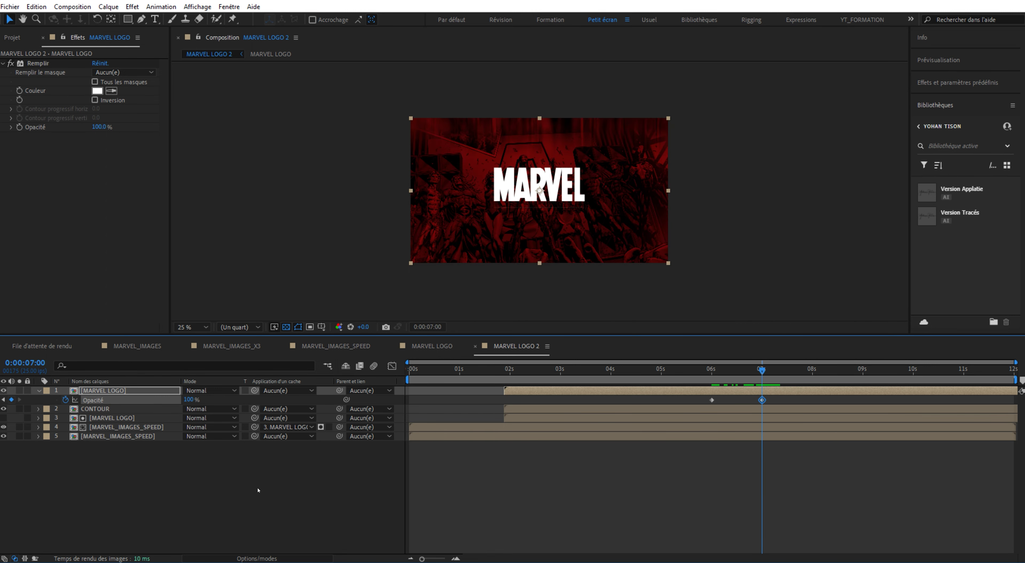
{"action": "left_click", "coordinate": [258, 490]}
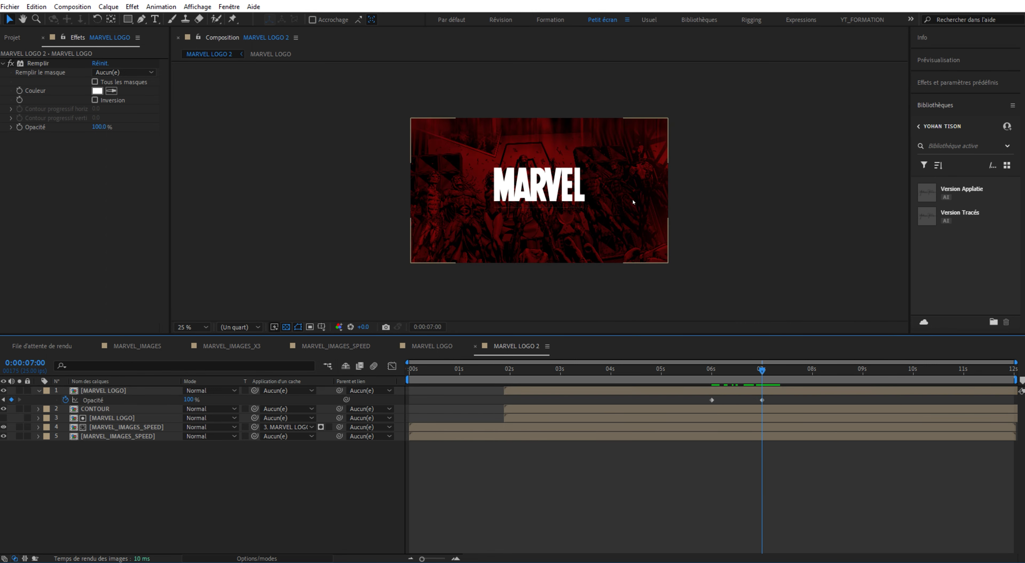
Create a 1920 × 1080 solid in a dark red sampled from the composition image and place it directly beneath the topmost MARVEL LOGO layer
{"action": "scroll", "coordinate": [547, 295], "scroll_direction": "up", "scroll_amount": 2}
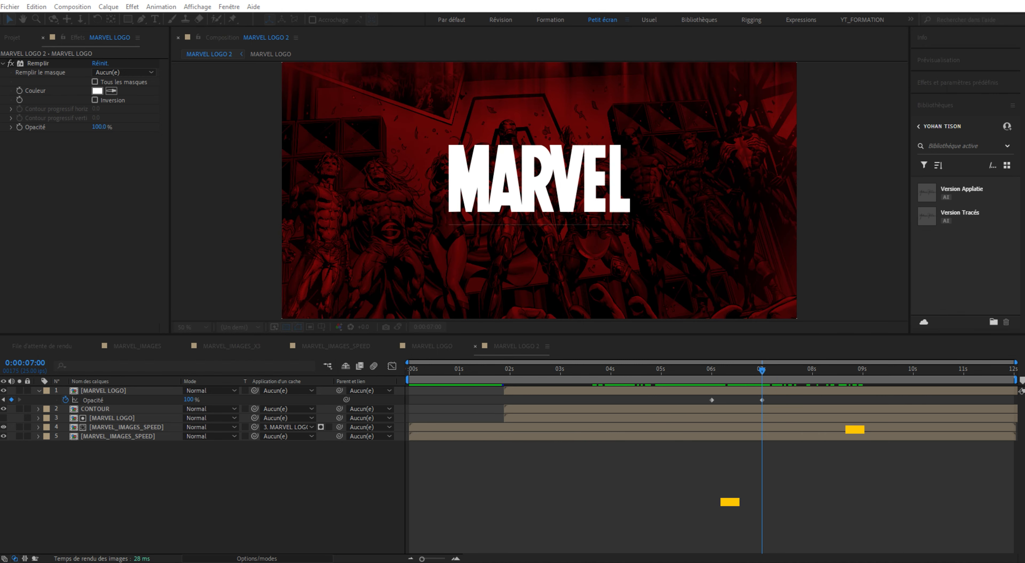
{"action": "key", "text": "ctrl+y"}
{"action": "left_click_drag", "start_coordinate": [338, 118], "coordinate": [241, 83]}
{"action": "left_click", "coordinate": [172, 255]}
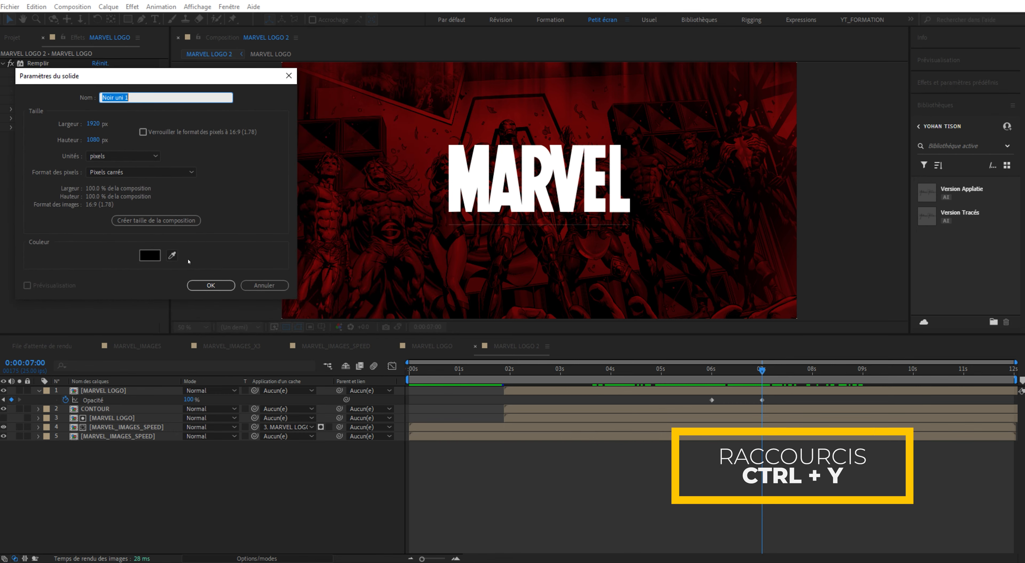
{"action": "left_click", "coordinate": [421, 111]}
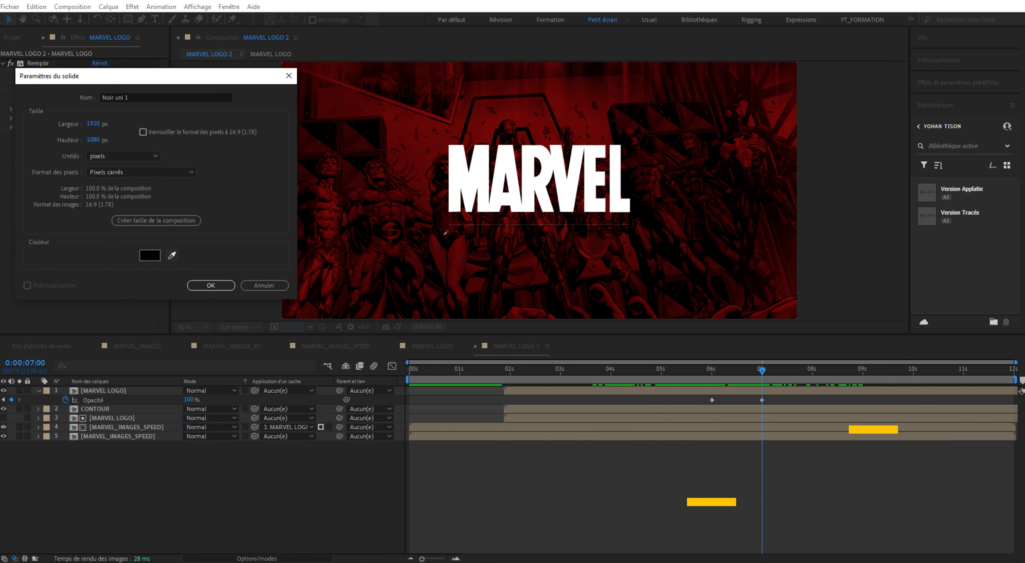
{"action": "left_click", "coordinate": [532, 261]}
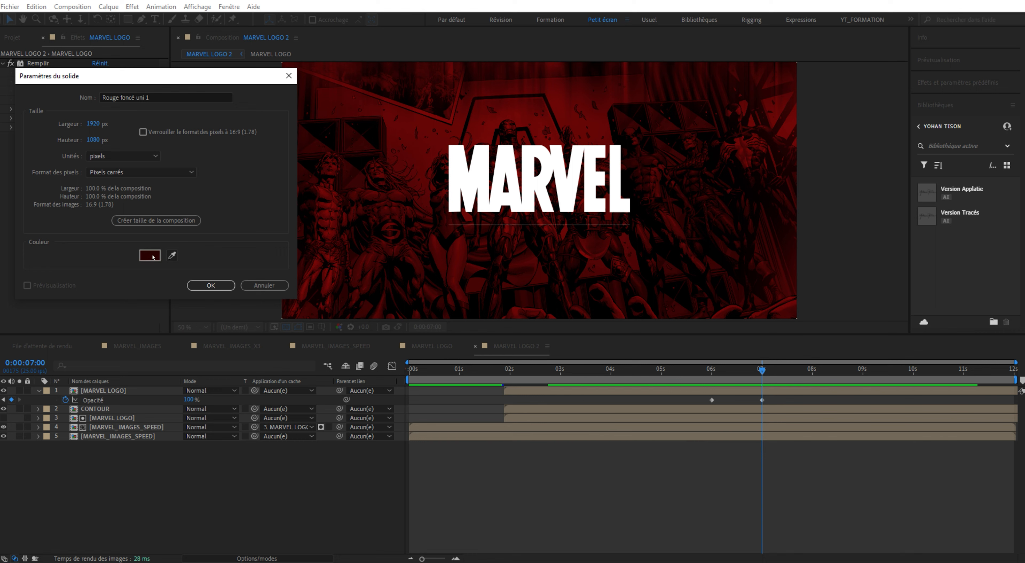
{"action": "left_click", "coordinate": [172, 255]}
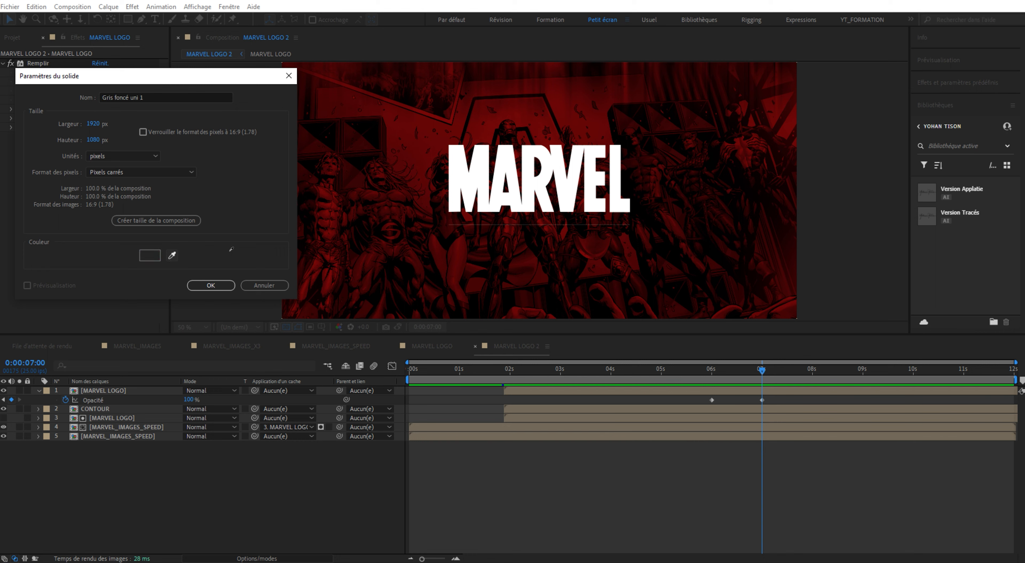
{"action": "left_click", "coordinate": [463, 248]}
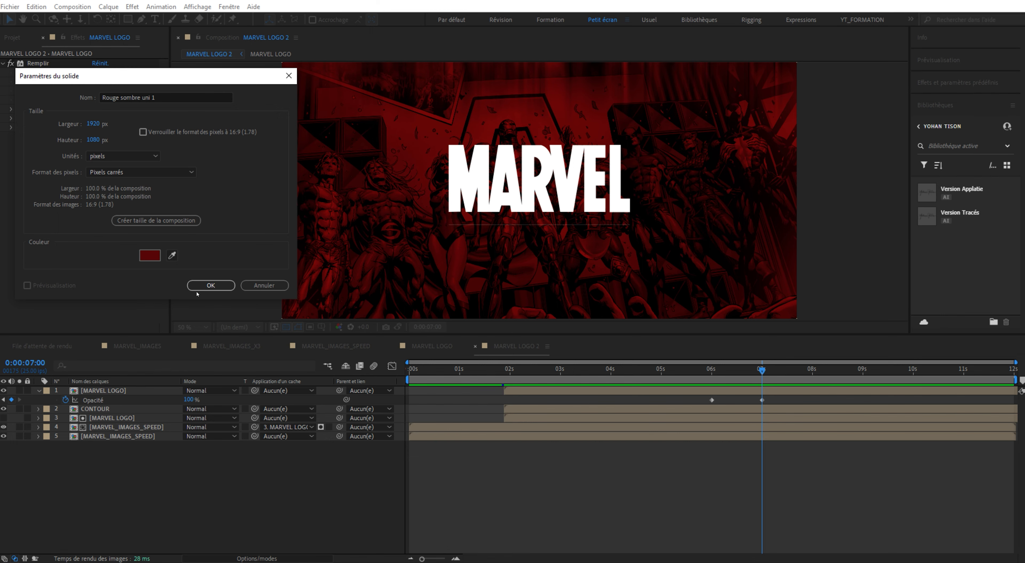
{"action": "left_click", "coordinate": [208, 285]}
{"action": "left_click_drag", "start_coordinate": [87, 391], "coordinate": [113, 418]}
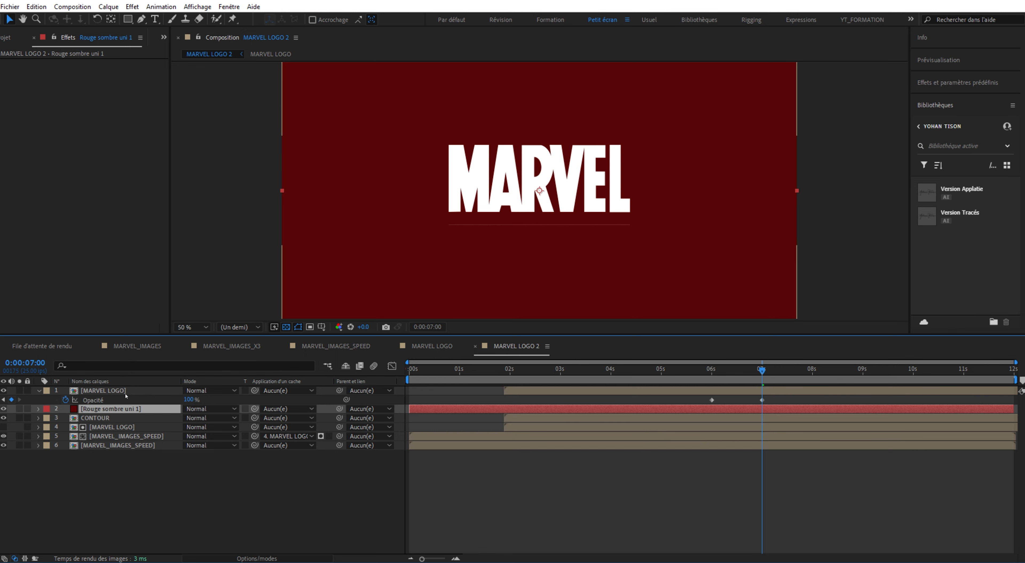
{"action": "key", "text": "comma"}
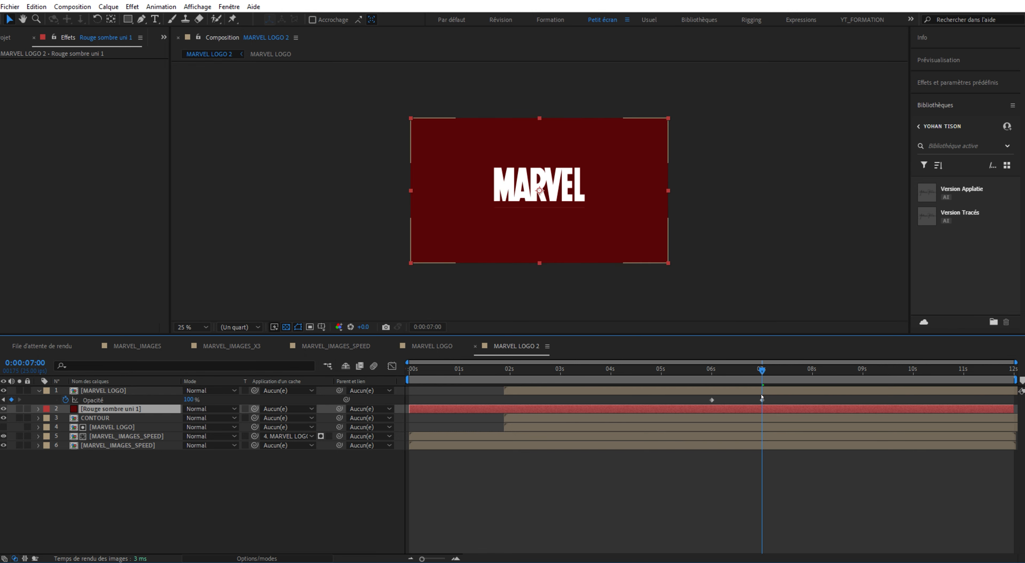
Add an elliptical mask spanning the full frame to the dark red solid
{"action": "left_click", "coordinate": [129, 486]}
{"action": "left_click", "coordinate": [589, 235]}
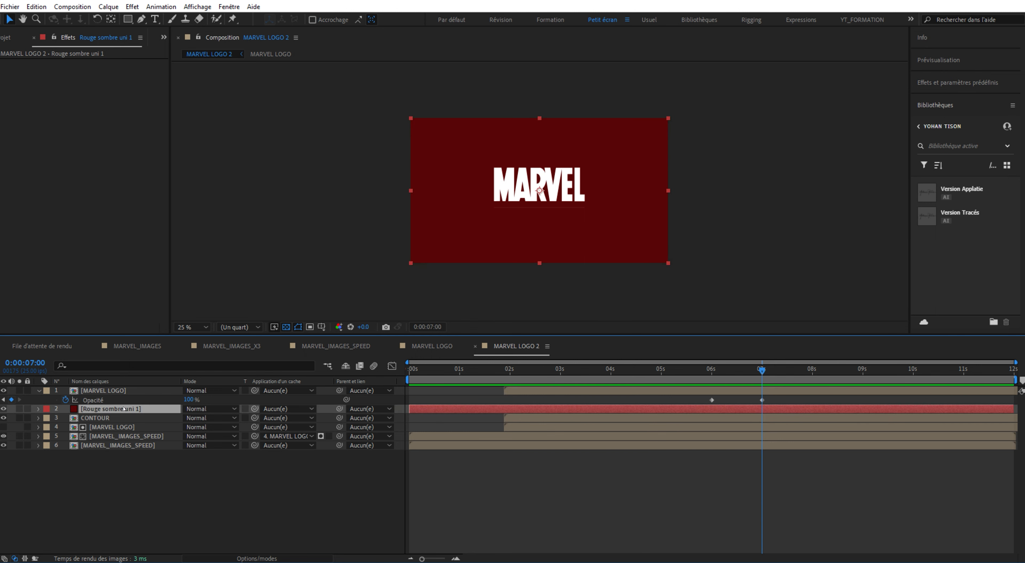
{"action": "left_click", "coordinate": [128, 19]}
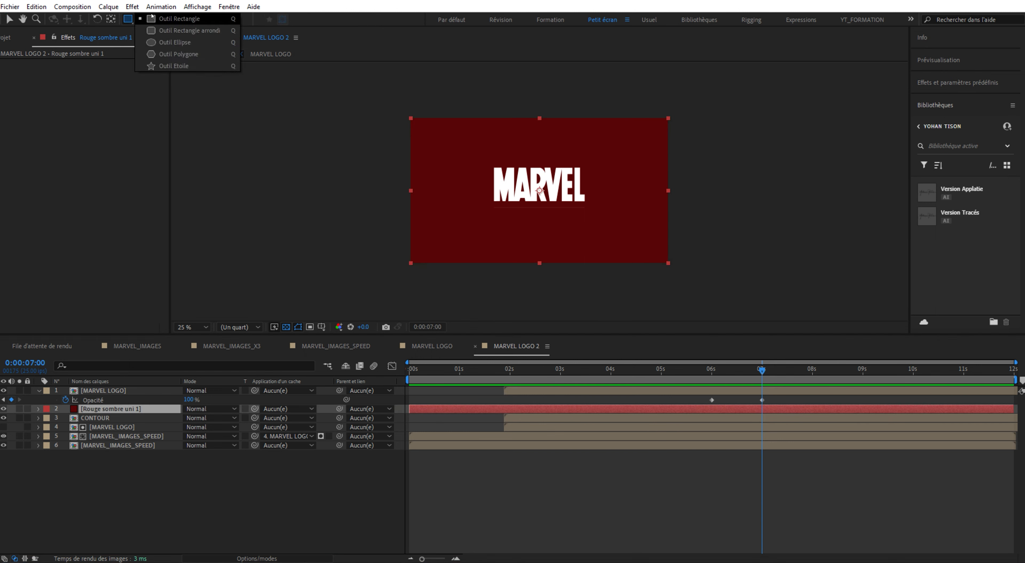
{"action": "left_click", "coordinate": [179, 43]}
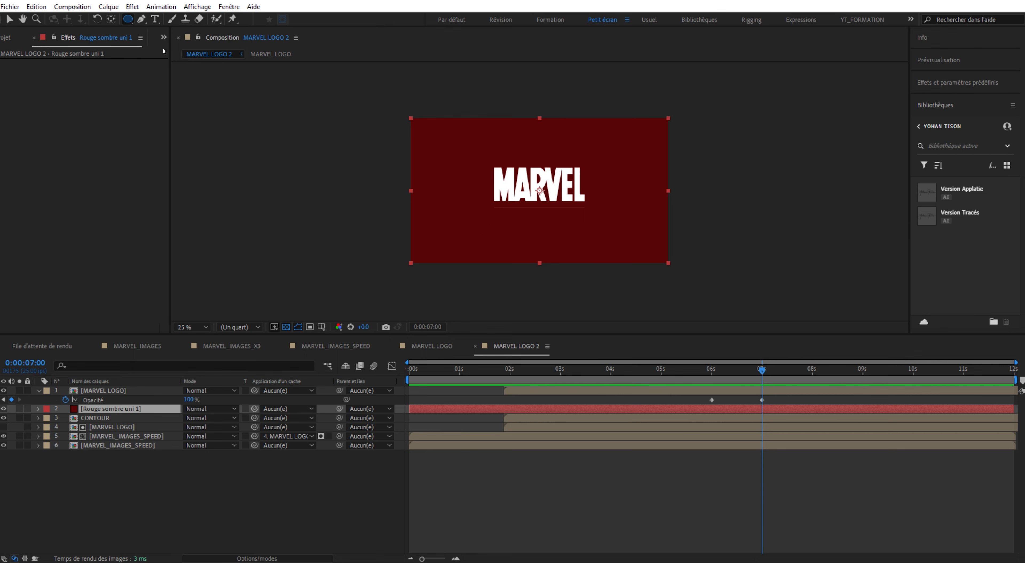
{"action": "double_click", "coordinate": [128, 19]}
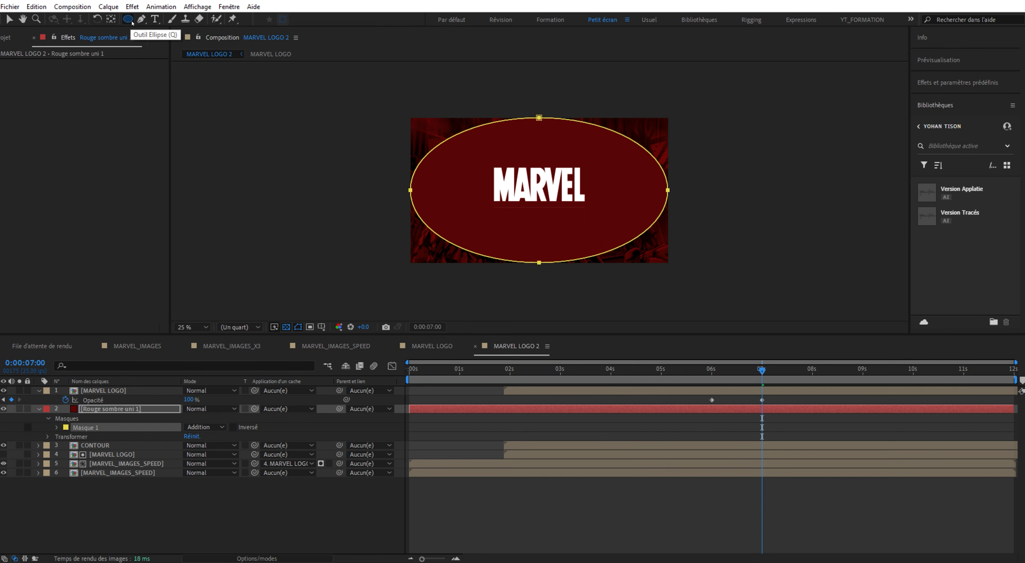
{"action": "key", "text": "v"}
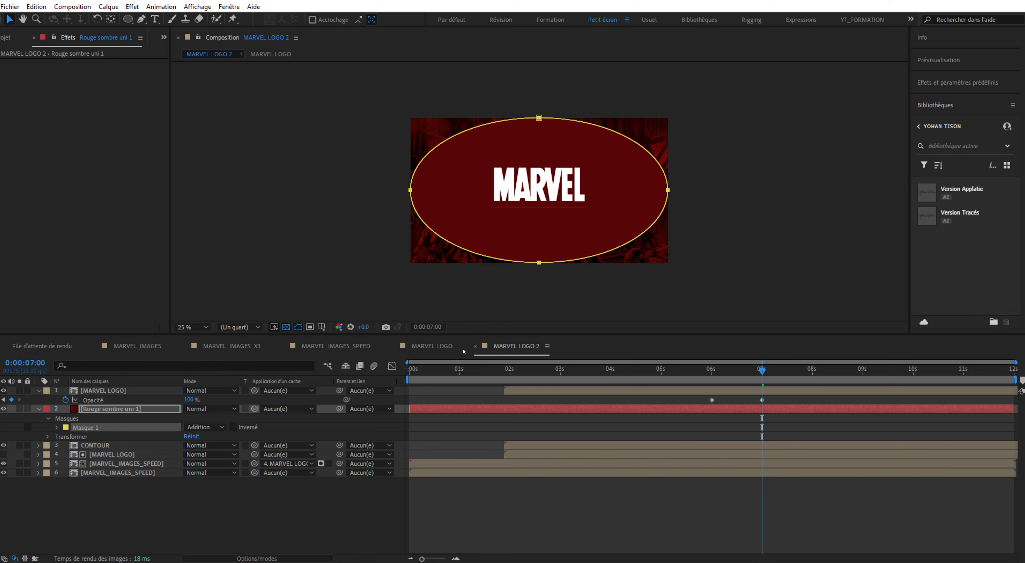
Set the ellipse mask's expansion to -557 pixels at 0:00:06:00 and keyframe it there
{"action": "left_click", "coordinate": [56, 428]}
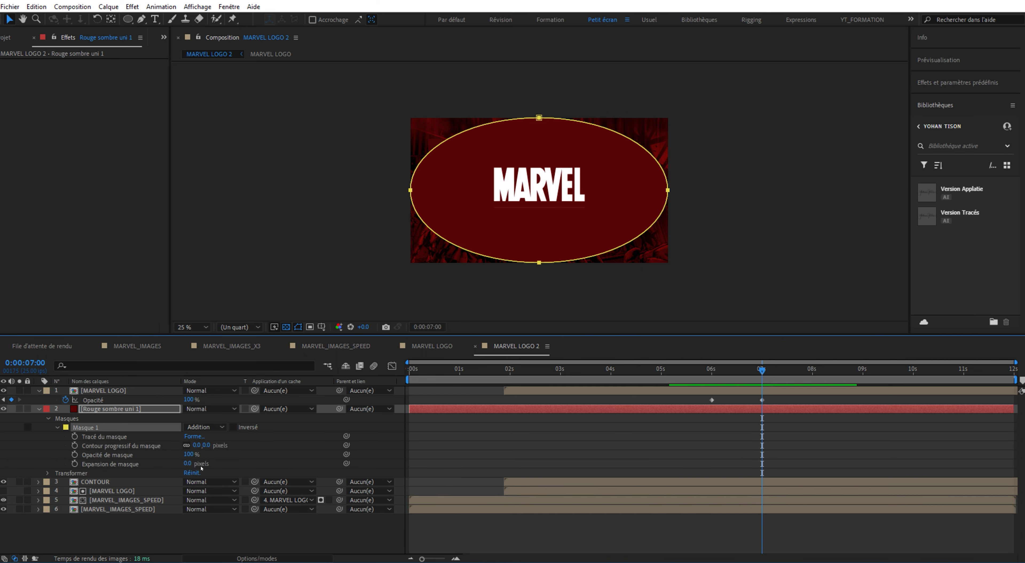
{"action": "left_click_drag", "start_coordinate": [187, 464], "coordinate": [55, 461]}
{"action": "left_click_drag", "start_coordinate": [723, 370], "coordinate": [712, 369]}
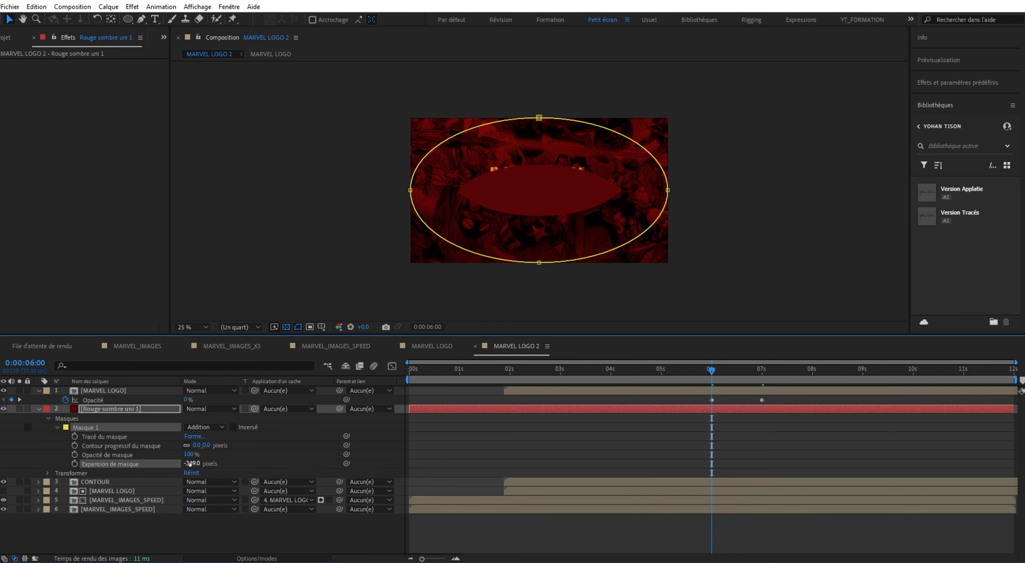
{"action": "left_click_drag", "start_coordinate": [192, 463], "coordinate": [96, 460]}
{"action": "key", "text": "period"}
{"action": "key", "text": "period"}
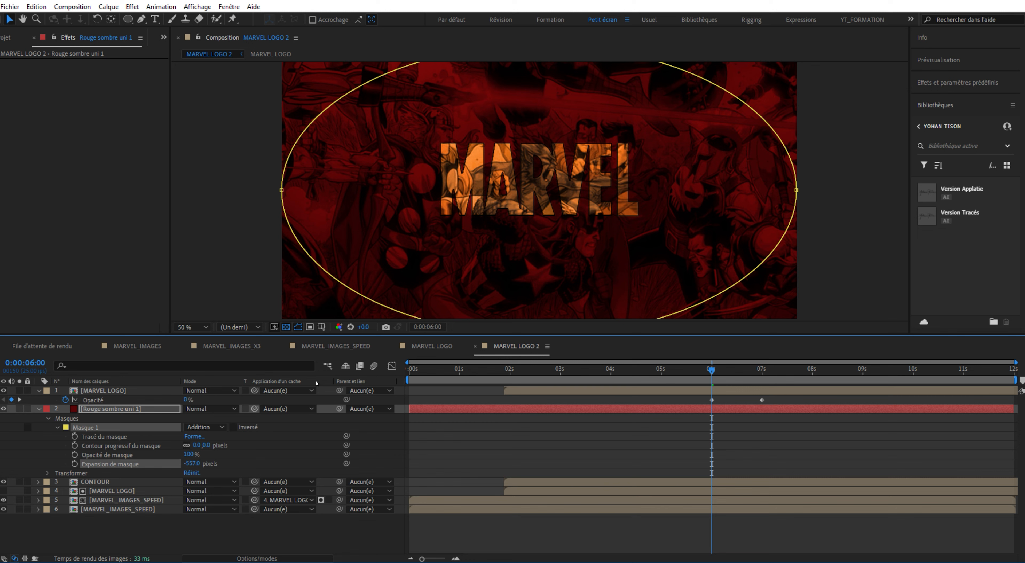
{"action": "left_click", "coordinate": [75, 464]}
Keyframe the ellipse mask's expansion at 1054 pixels at 0:00:07:13 so the solid covers the frame
{"action": "left_click_drag", "start_coordinate": [759, 367], "coordinate": [789, 369]}
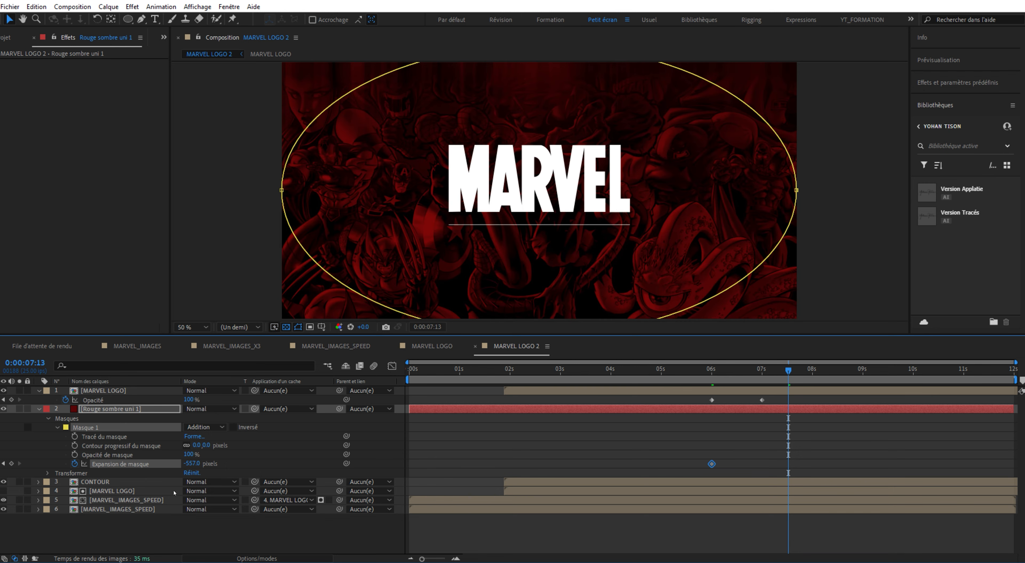
{"action": "left_click_drag", "start_coordinate": [189, 465], "coordinate": [654, 463]}
{"action": "key", "text": "comma"}
{"action": "mouse_move", "coordinate": [191, 463]}
{"action": "left_mouse_down"}
{"action": "mouse_move", "coordinate": [158, 458]}
{"action": "mouse_move", "coordinate": [191, 459]}
{"action": "left_mouse_up"}
Feather the dark red solid's mask by 723 pixels and scrub through the reveal up to 0:00:07:13
{"action": "left_click", "coordinate": [722, 374]}
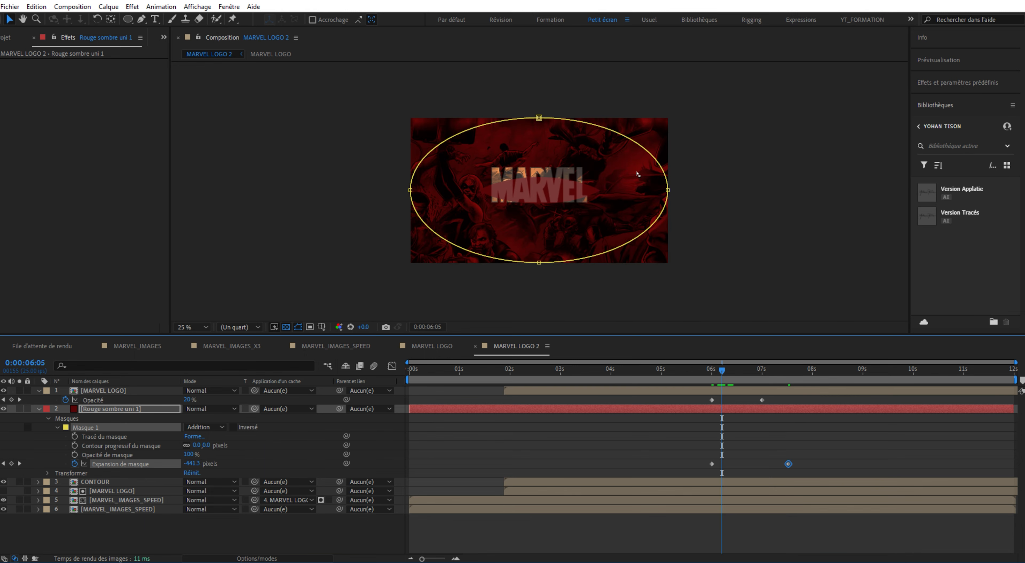
{"action": "key", "text": "period"}
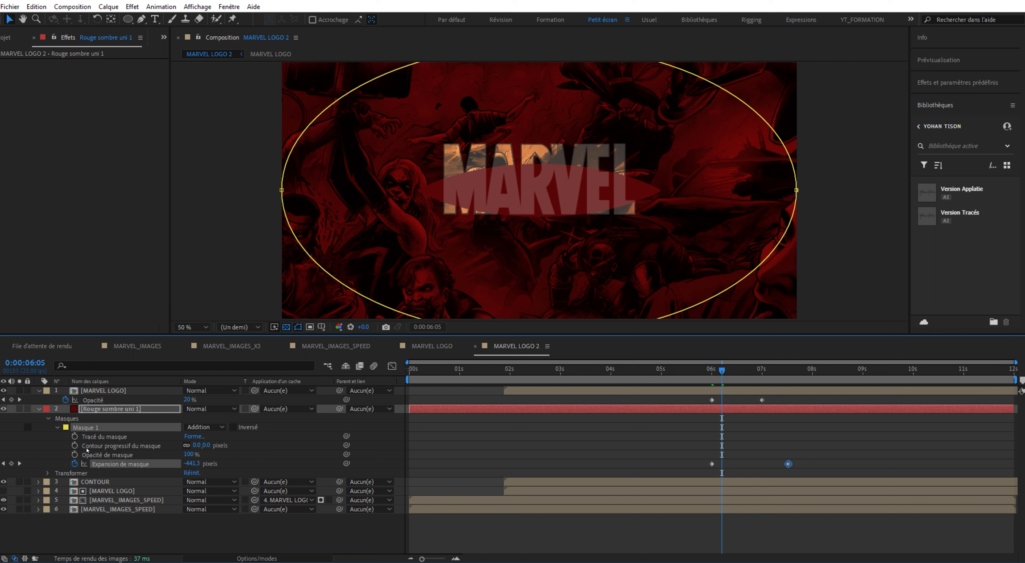
{"action": "left_click_drag", "start_coordinate": [196, 445], "coordinate": [342, 443]}
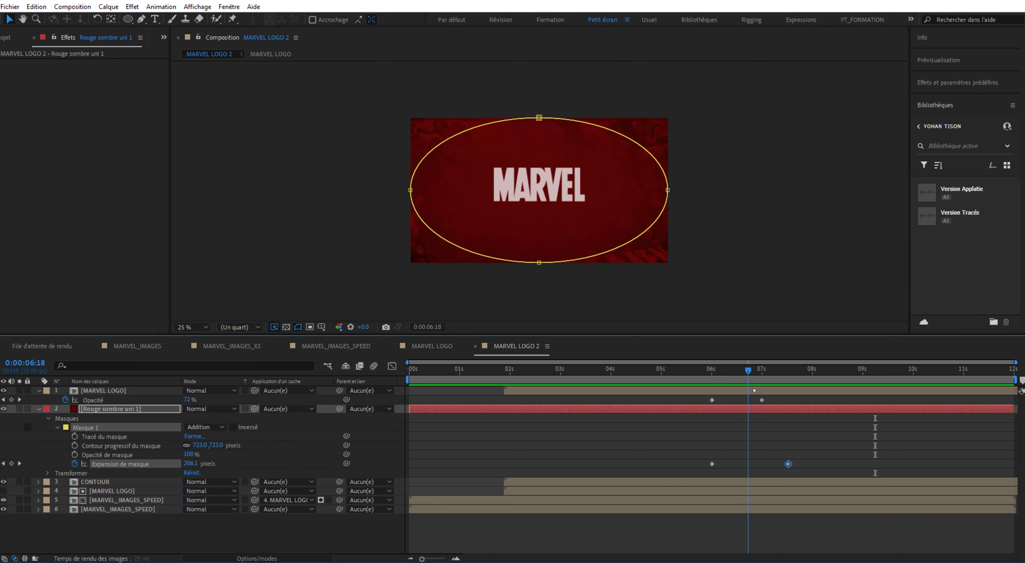
{"action": "left_click_drag", "start_coordinate": [748, 382], "coordinate": [788, 382]}
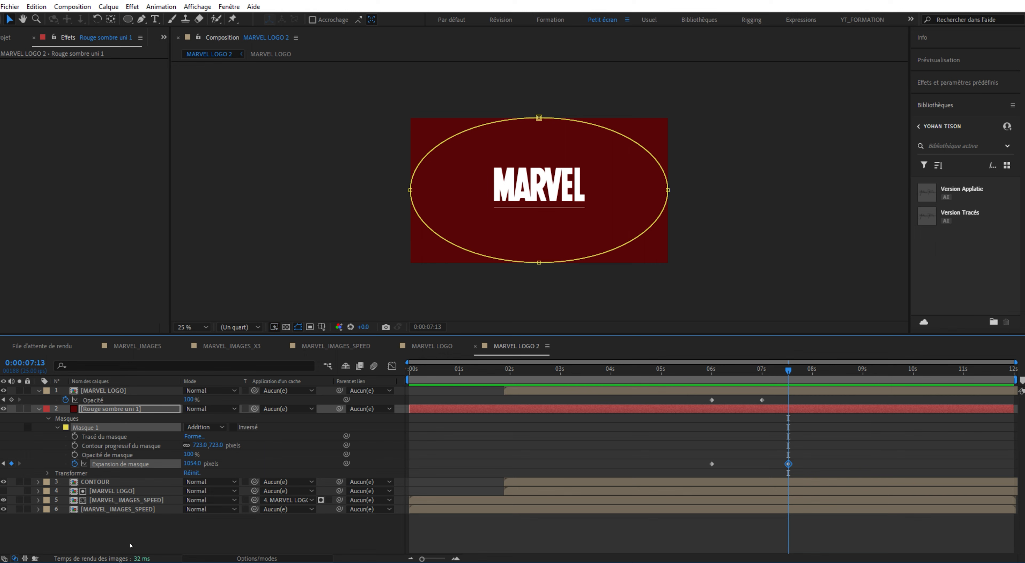
Create a second 1920 × 1080 solid in a near-black red above all the other layers
{"action": "left_click", "coordinate": [130, 545]}
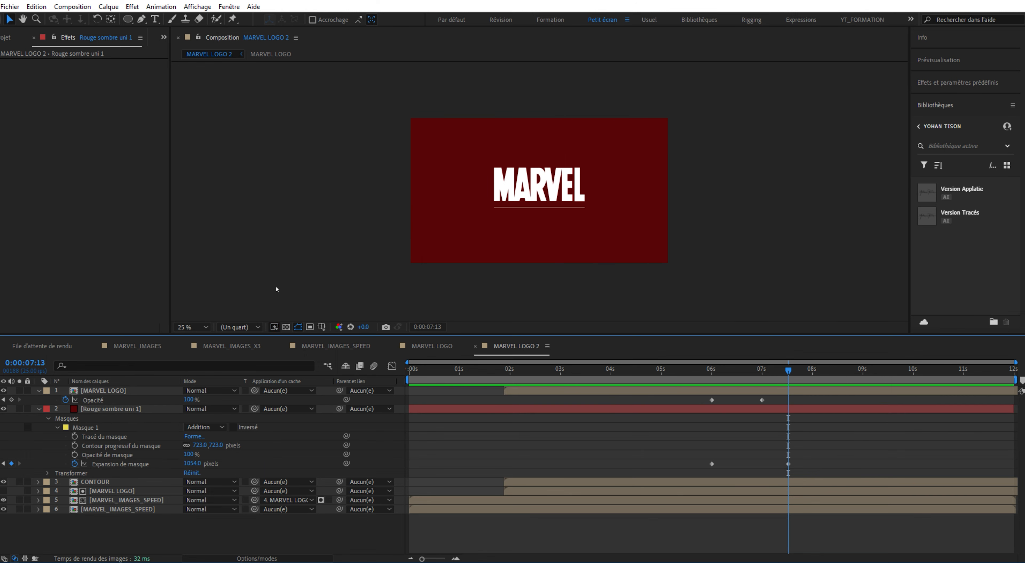
{"action": "key", "text": "ctrl+shift+y"}
{"action": "left_click", "coordinate": [144, 254]}
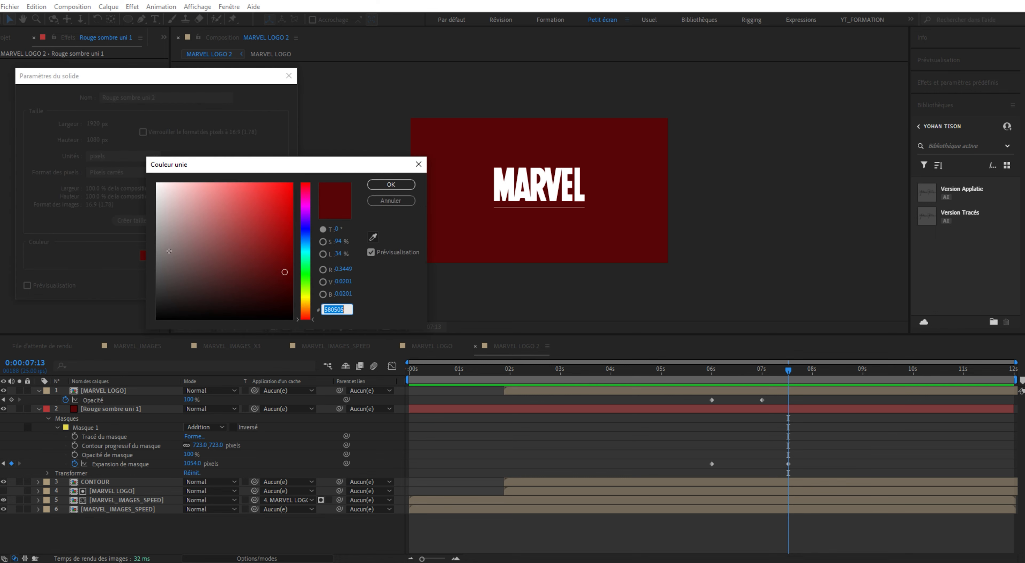
{"action": "left_click_drag", "start_coordinate": [286, 284], "coordinate": [297, 305]}
{"action": "left_click", "coordinate": [390, 184]}
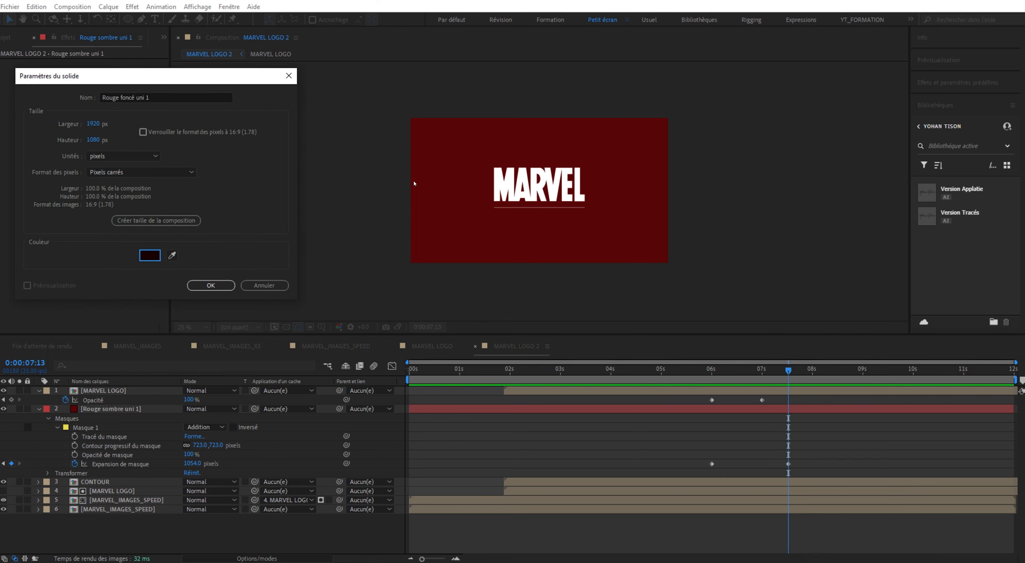
{"action": "left_click", "coordinate": [219, 286]}
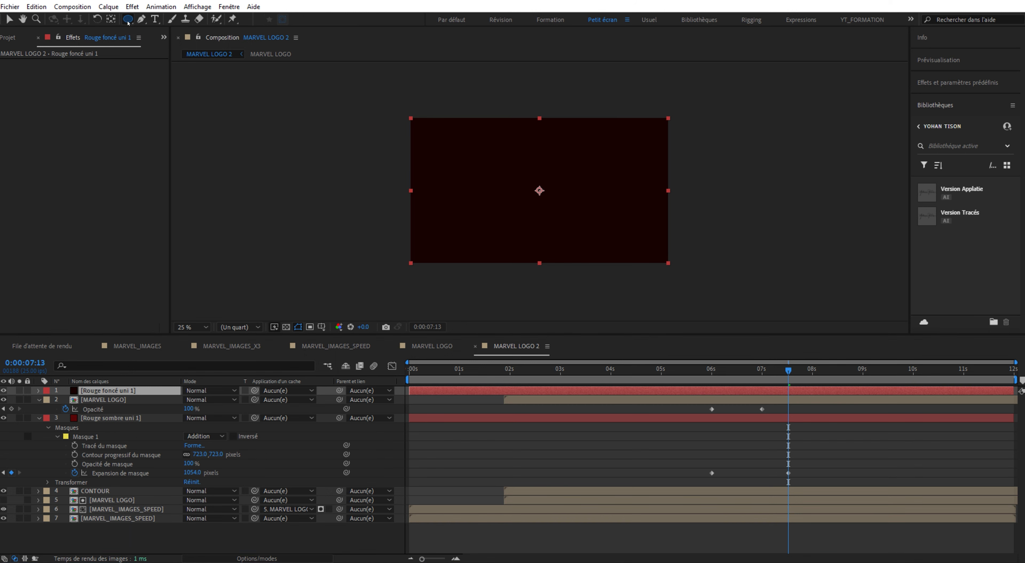
Add an inverted full-frame elliptical mask to the near-black red solid and expand the mask's properties
{"action": "double_click", "coordinate": [127, 20]}
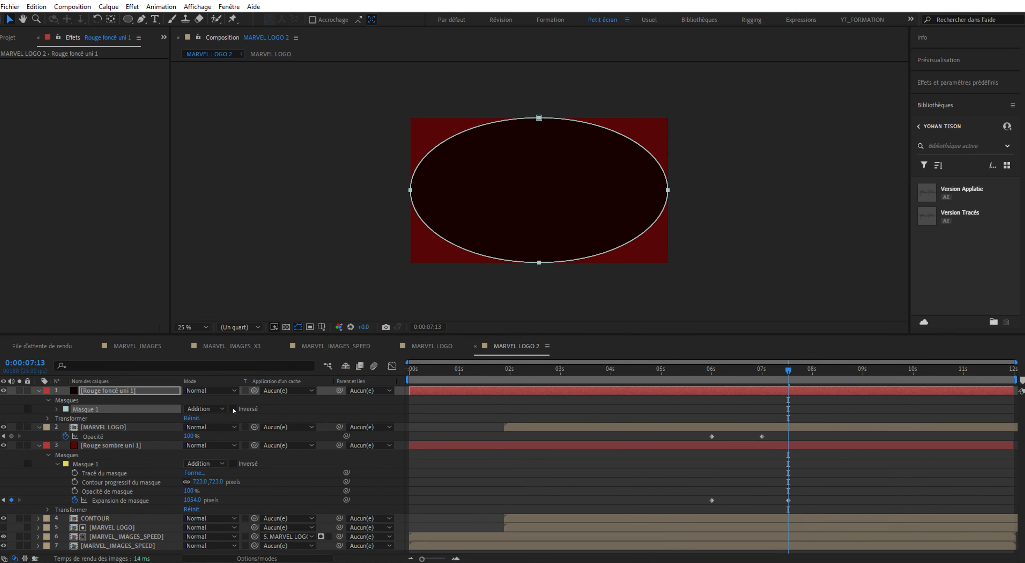
{"action": "left_click", "coordinate": [233, 409]}
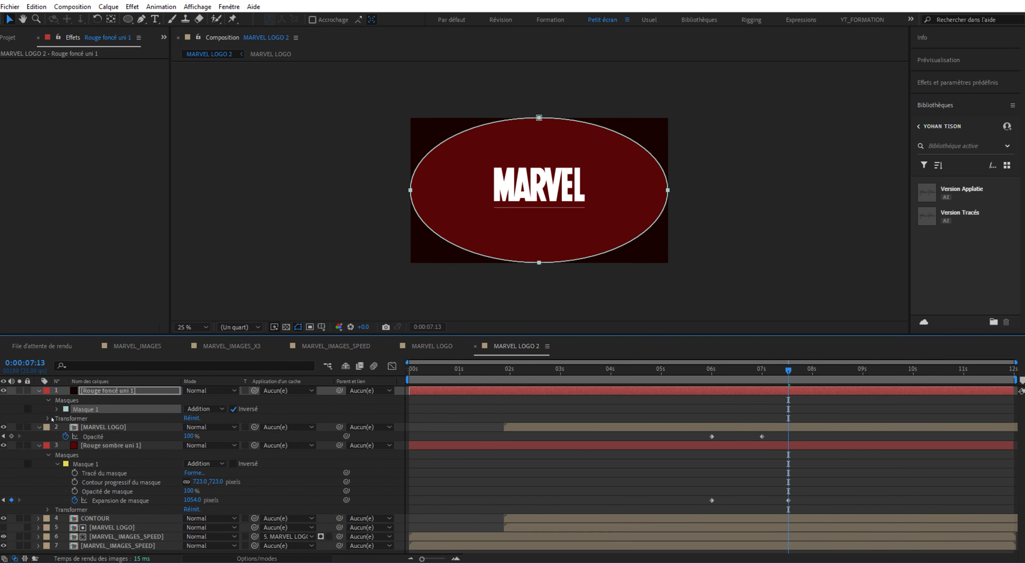
{"action": "left_click", "coordinate": [57, 409]}
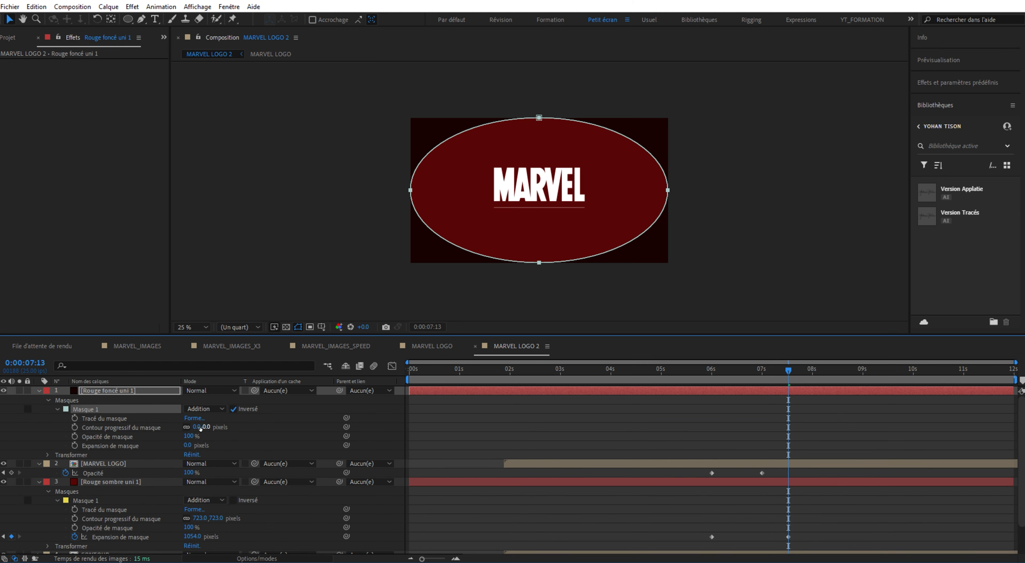